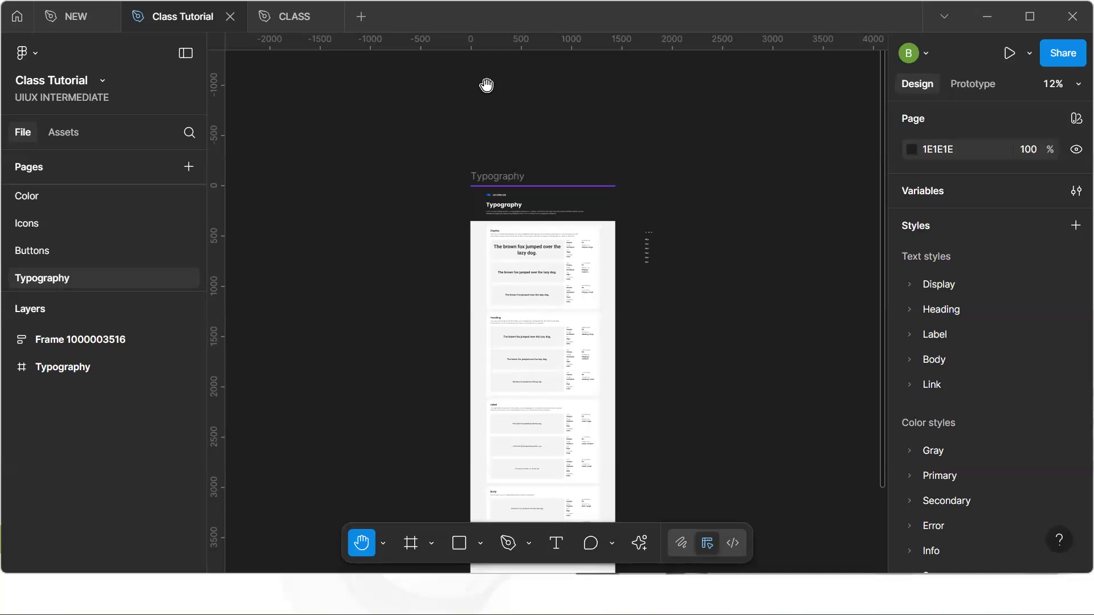
Switch to the NEW file and open its TYPOGRAPHY page
{"action": "mouse_move", "coordinate": [296, 32]}
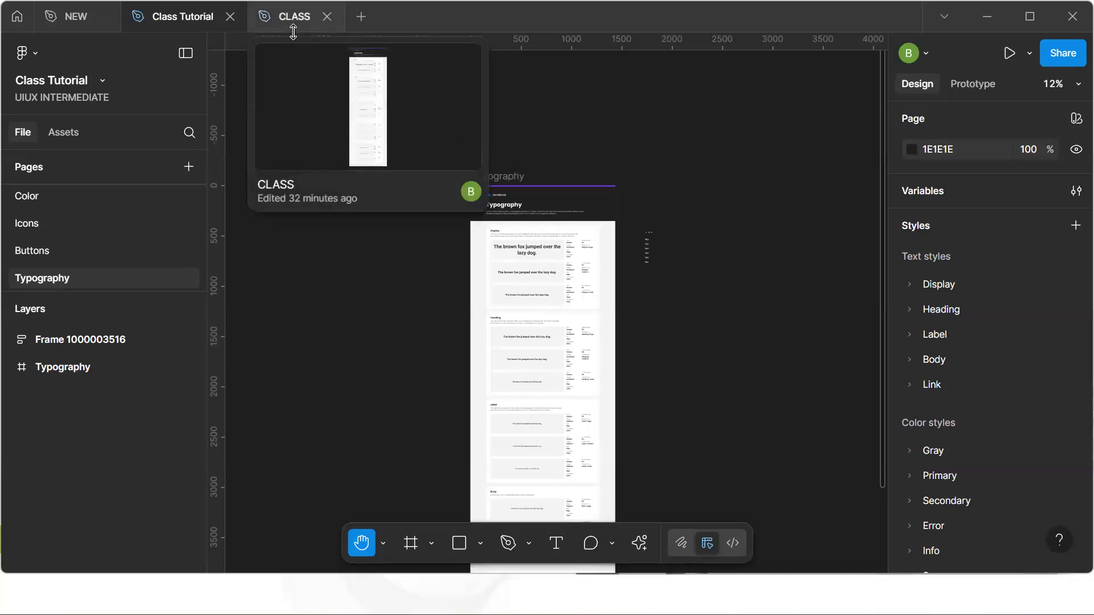
{"action": "mouse_move", "coordinate": [79, 21]}
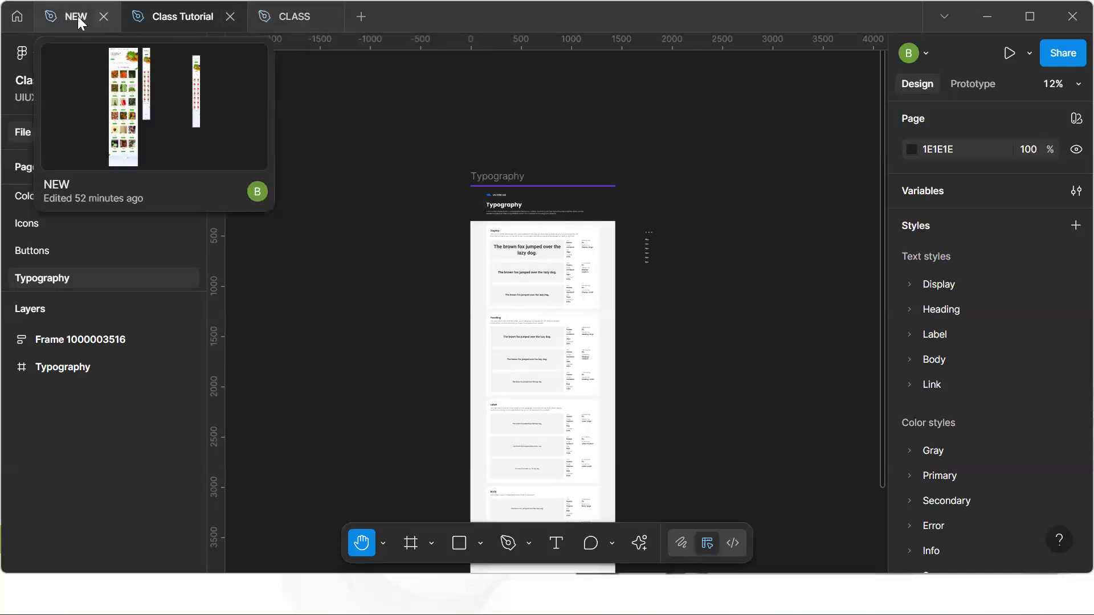
{"action": "left_click", "coordinate": [80, 21]}
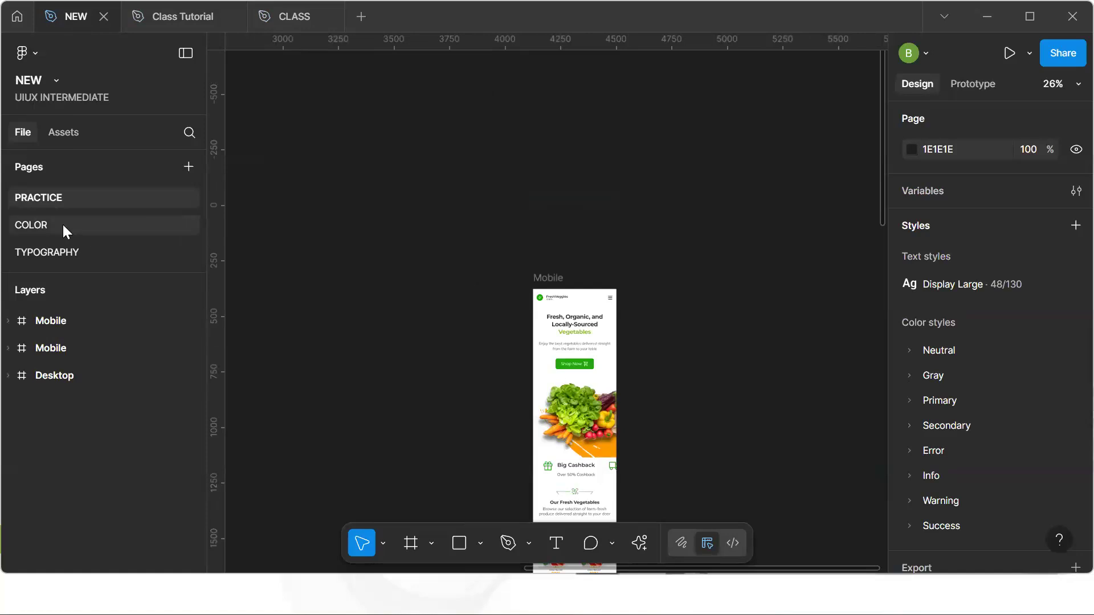
{"action": "left_click", "coordinate": [69, 251]}
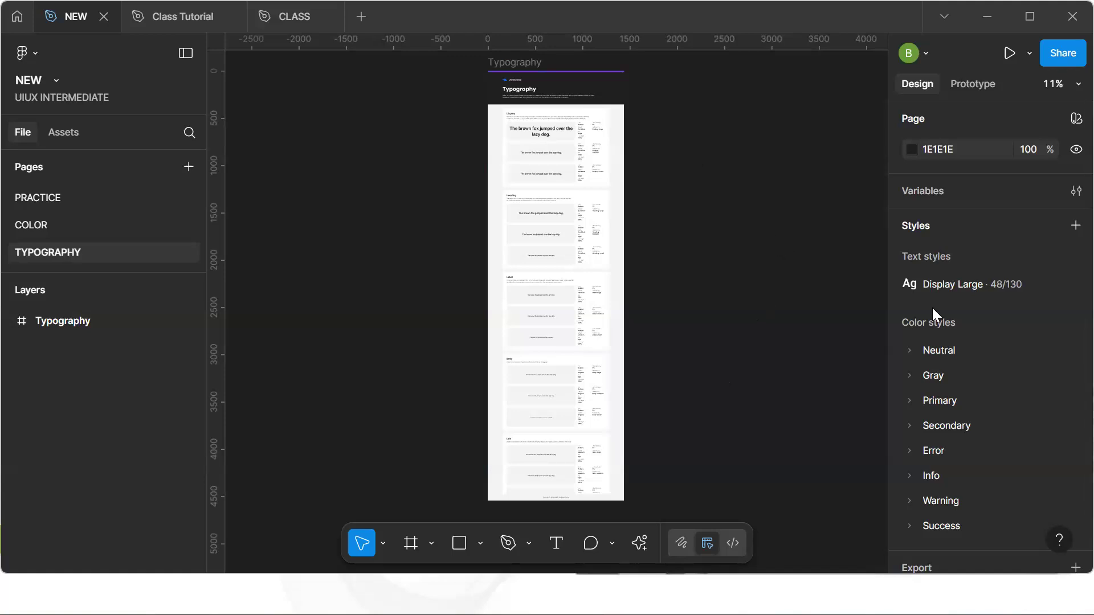
Examine the Display large sample text and the text style applied to it on the Typography frame
{"action": "left_click", "coordinate": [1074, 190]}
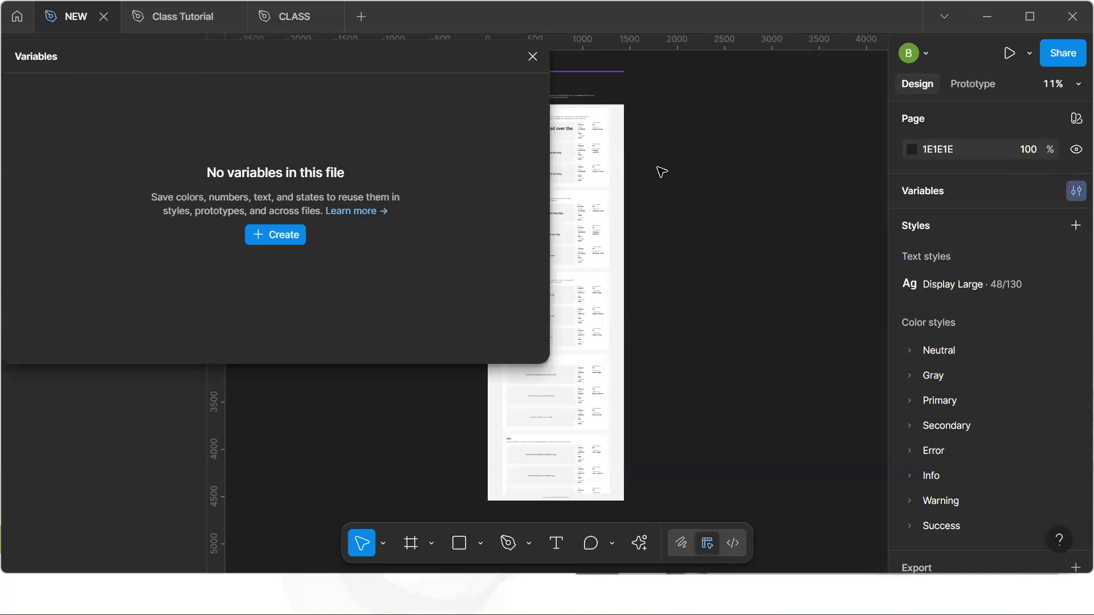
{"action": "left_click", "coordinate": [533, 57]}
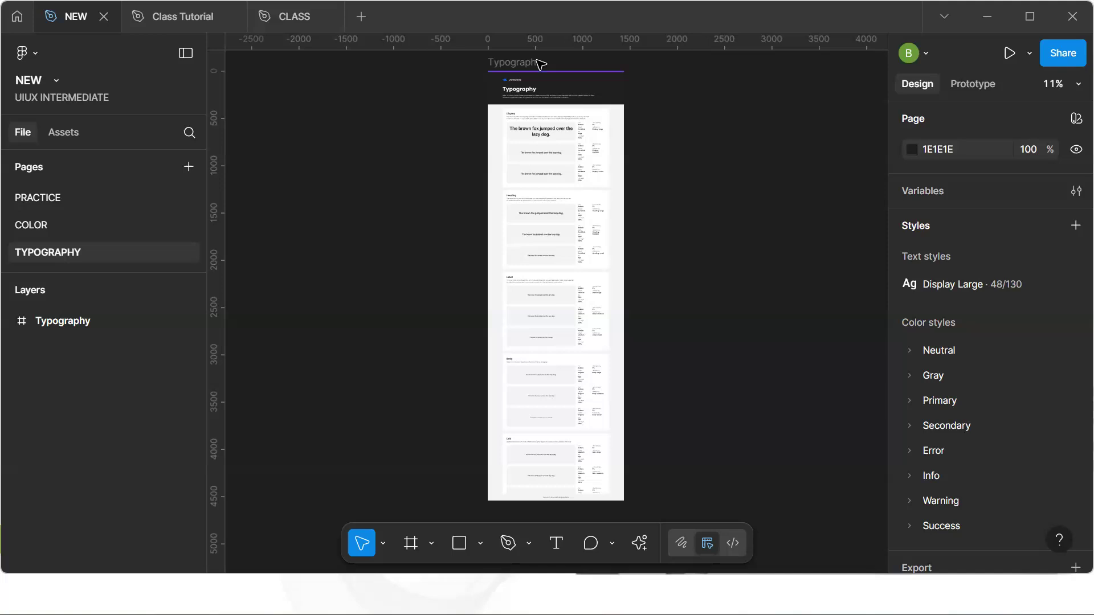
{"action": "left_click", "coordinate": [567, 183]}
{"action": "scroll", "coordinate": [540, 142], "scroll_direction": "up", "scroll_amount": 6, "text": "ctrl"}
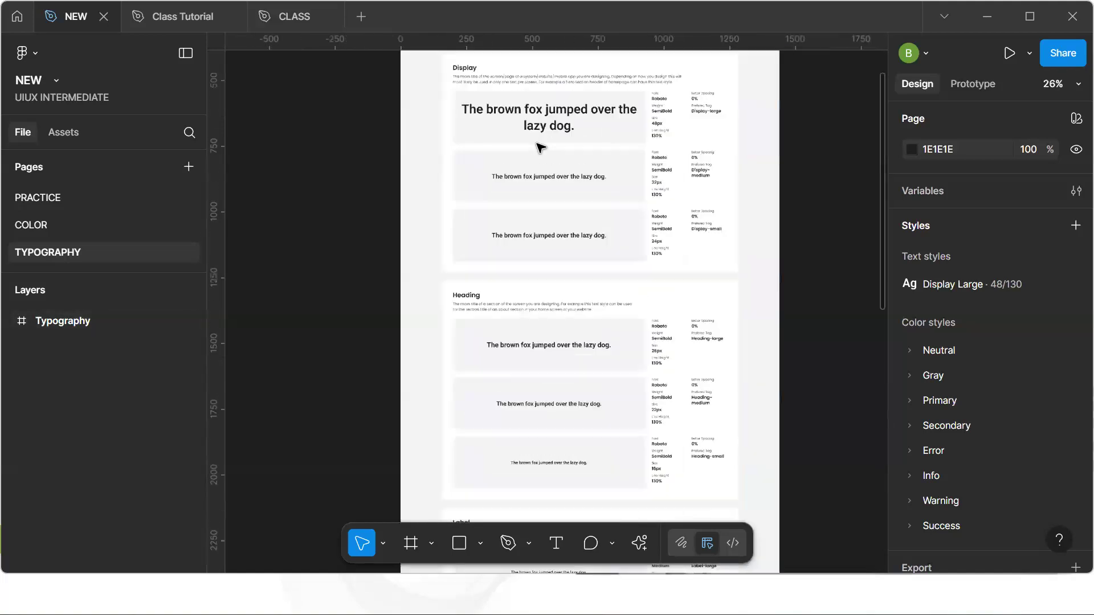
{"action": "key", "text": "h"}
{"action": "left_click_drag", "start_coordinate": [527, 171], "coordinate": [513, 226]}
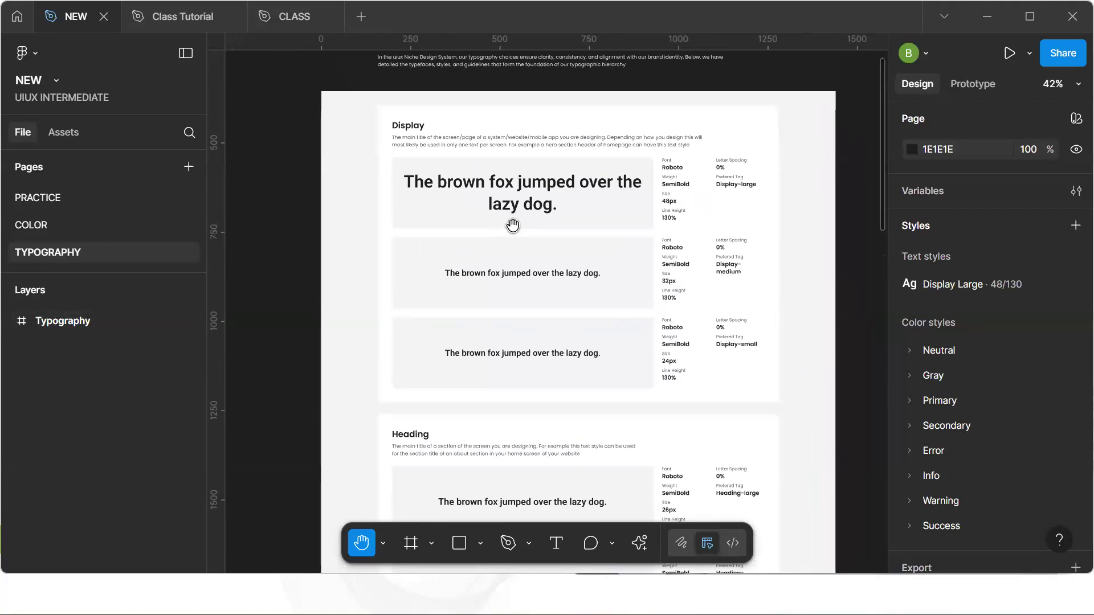
{"action": "key", "text": "v"}
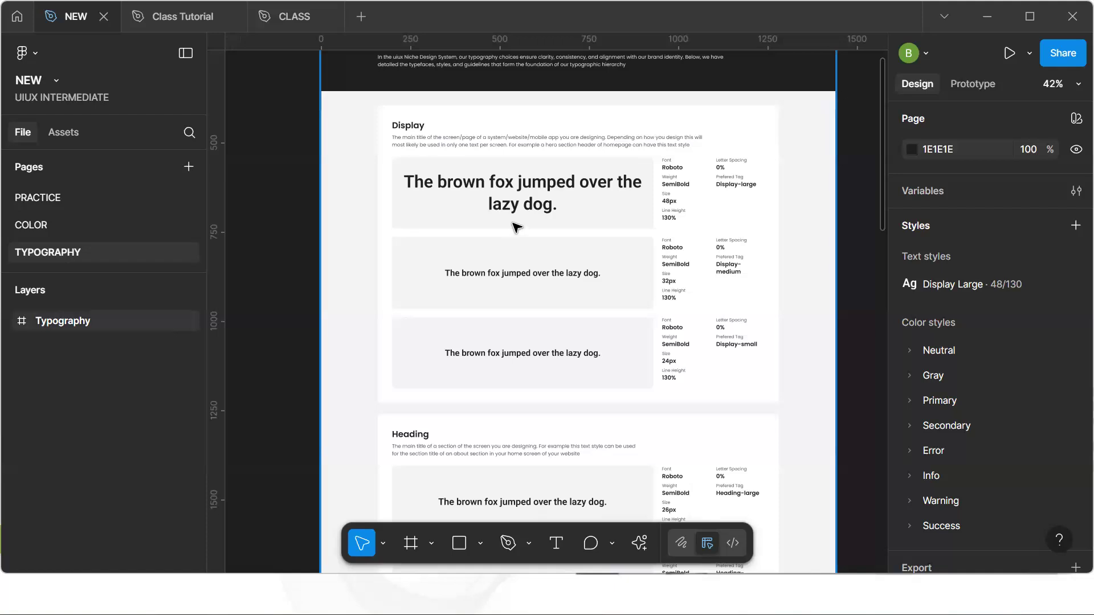
{"action": "left_click", "coordinate": [535, 199]}
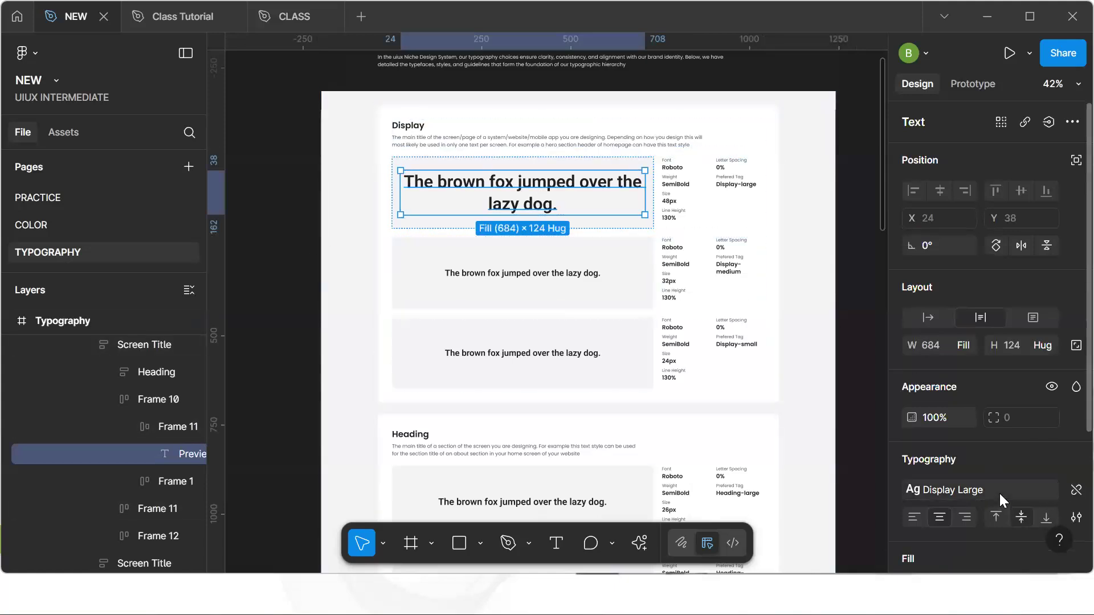
{"action": "left_click", "coordinate": [856, 384]}
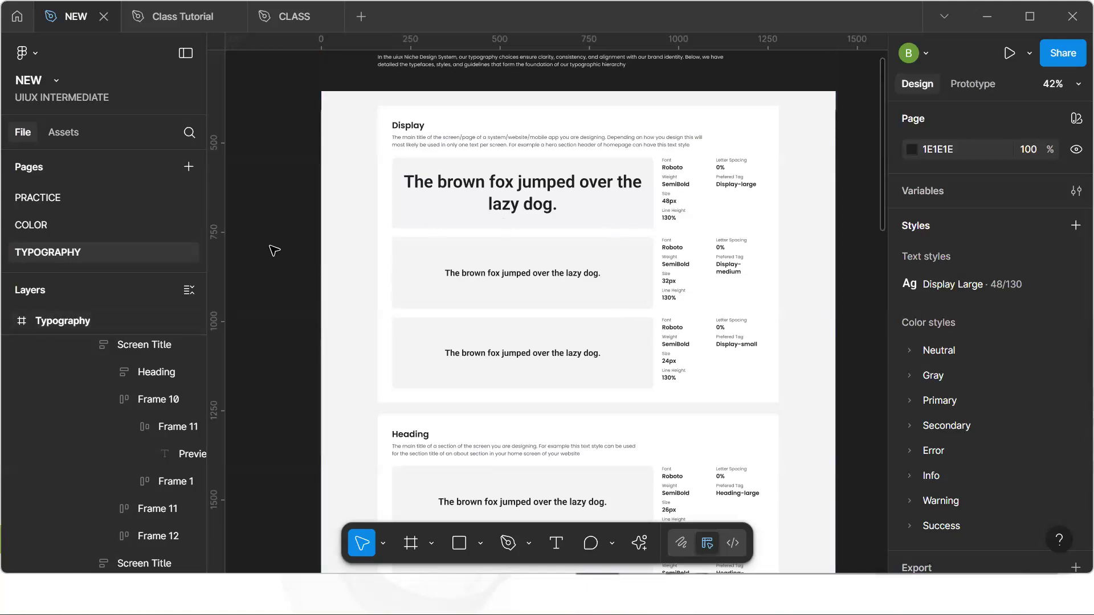
Create a new string variable named Font Family/Name in the Variables panel
{"action": "left_click", "coordinate": [1075, 191]}
{"action": "left_click", "coordinate": [286, 235]}
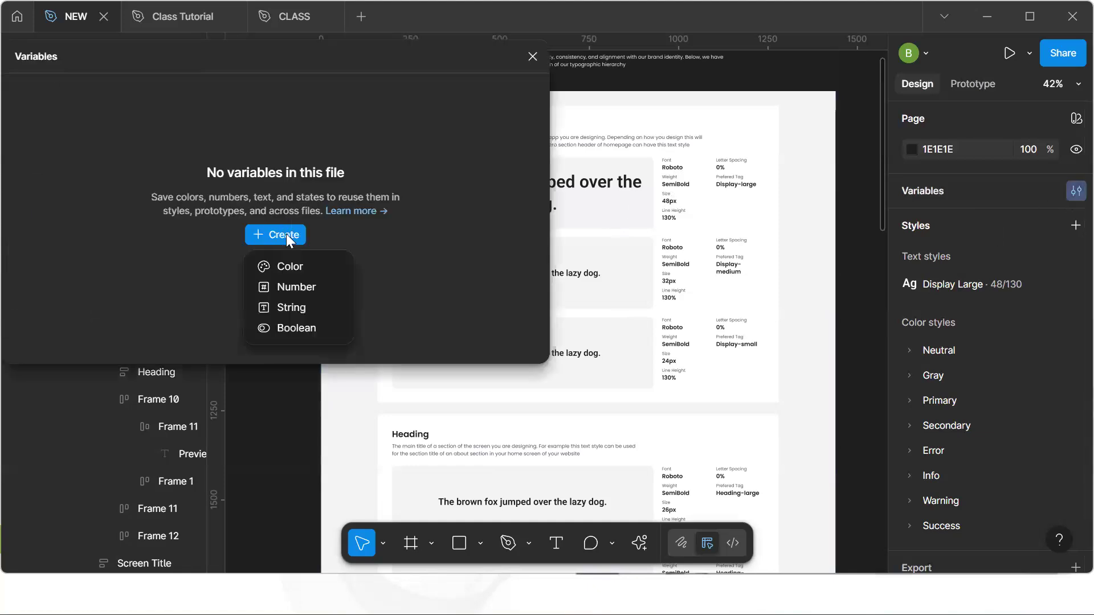
{"action": "left_click", "coordinate": [295, 306]}
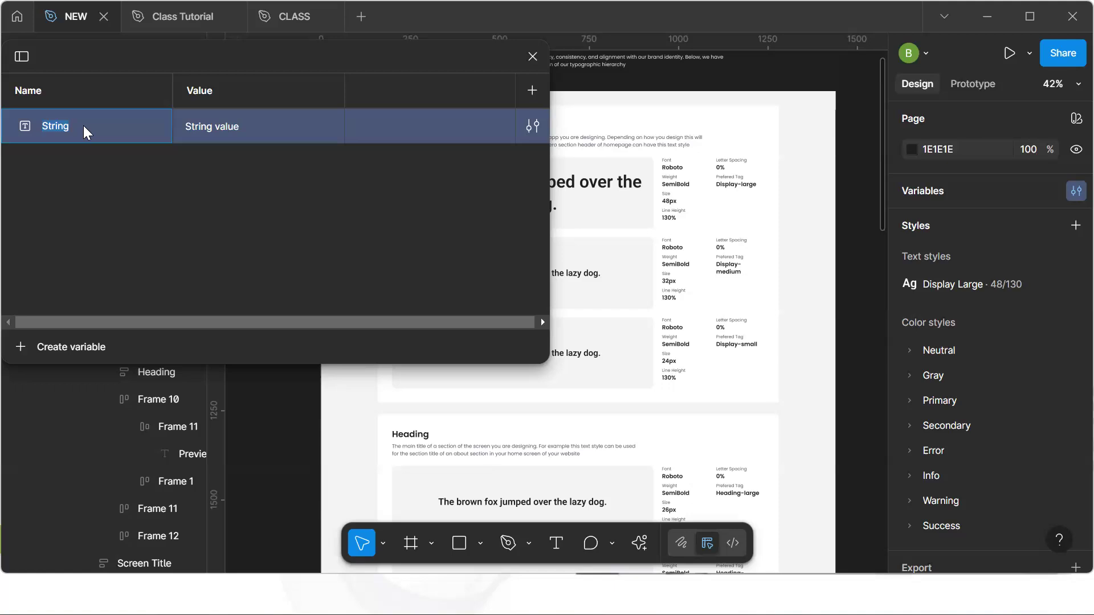
{"action": "type", "text": "F"}
{"action": "type", "text": "ame"}
{"action": "key", "text": "Return"}
Set the Font Family/Name variable's value to Roboto
{"action": "left_click", "coordinate": [234, 176]}
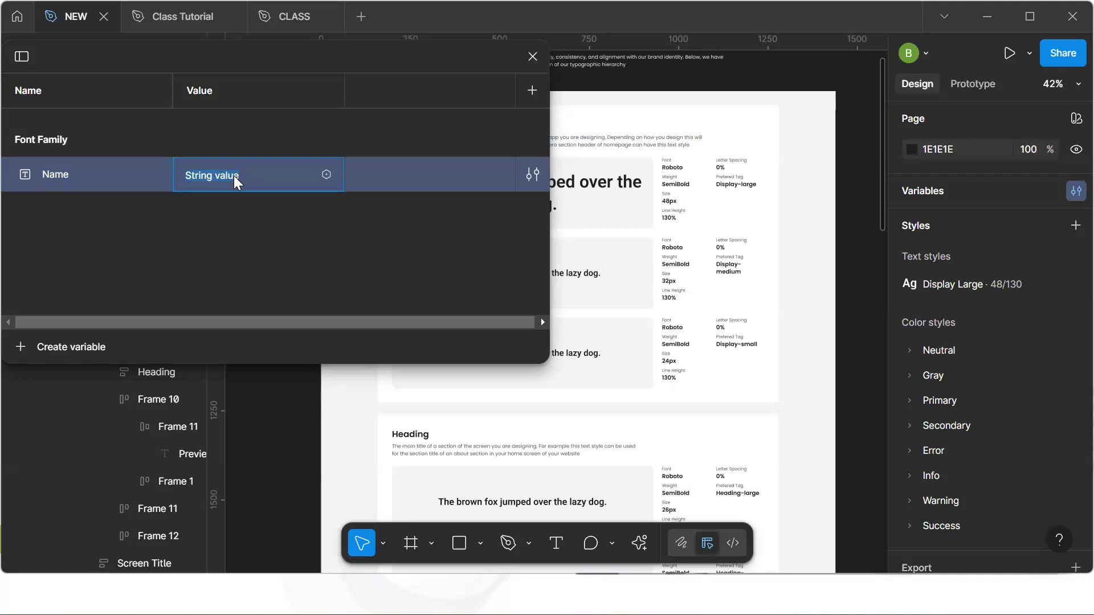
{"action": "type", "text": "Roboto"}
{"action": "key", "text": "Return"}
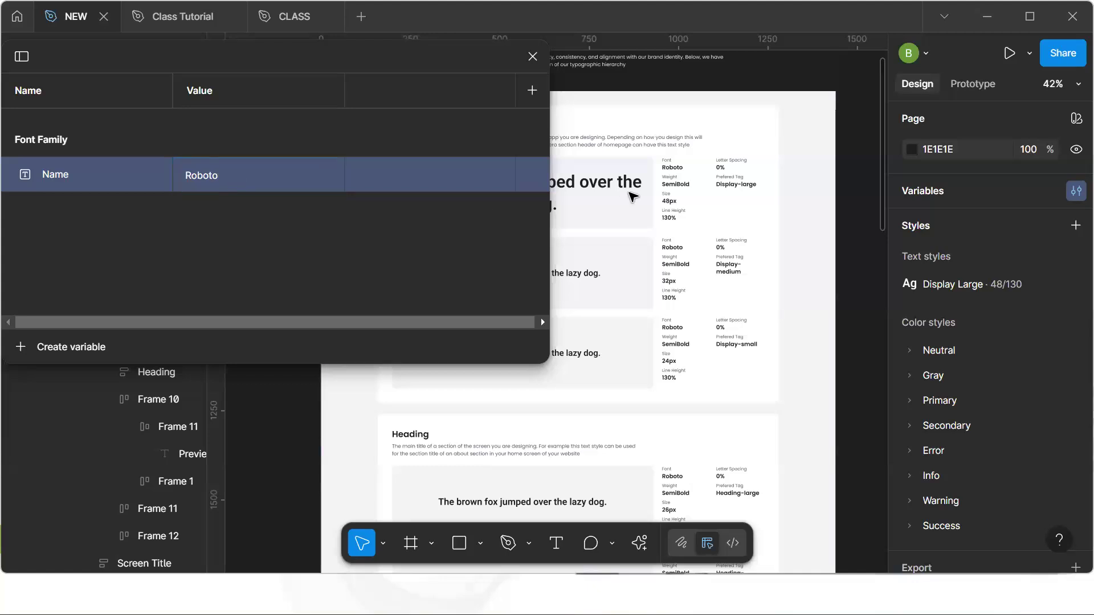
Rename the variable collection to Typography
{"action": "left_click", "coordinate": [22, 56]}
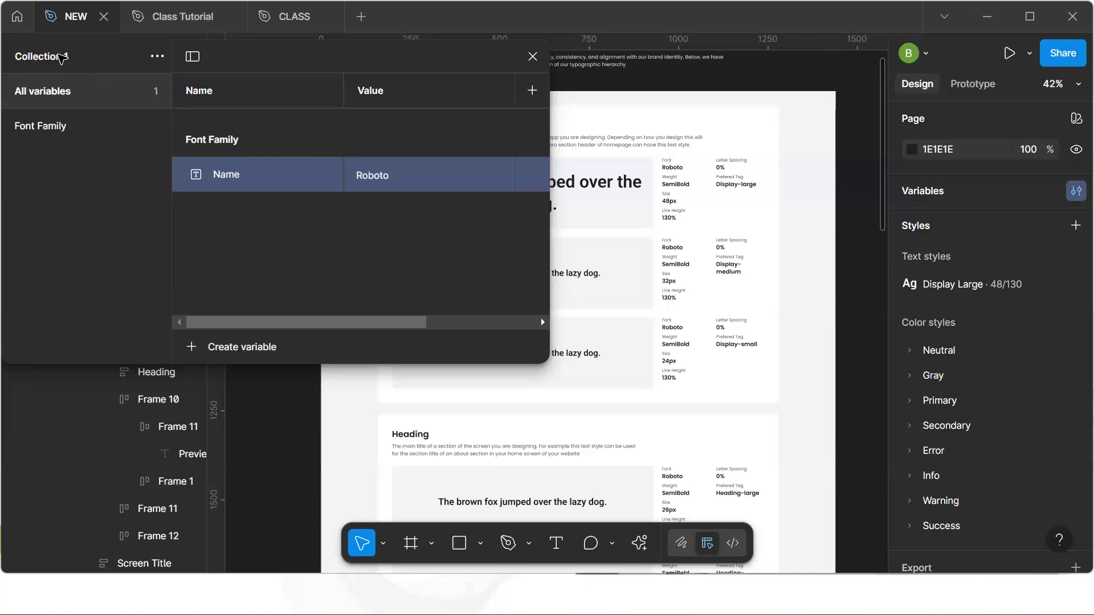
{"action": "left_click", "coordinate": [157, 56]}
{"action": "left_click", "coordinate": [167, 91]}
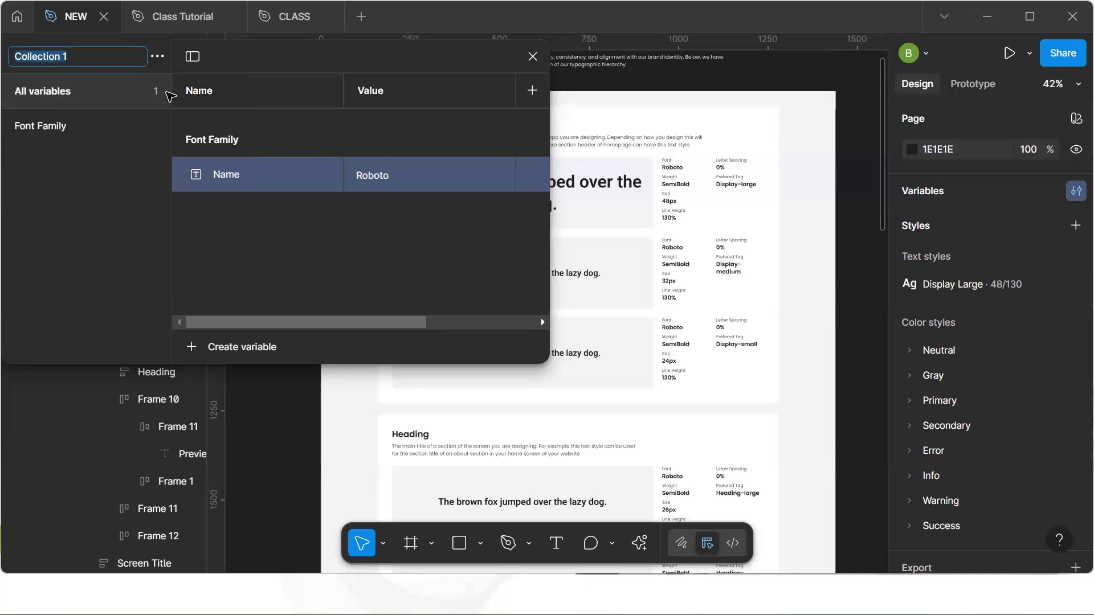
{"action": "type", "text": "Typogra"}
{"action": "type", "text": "ph"}
{"action": "key", "text": "BackSpace"}
{"action": "type", "text": "hy"}
{"action": "key", "text": "Return"}
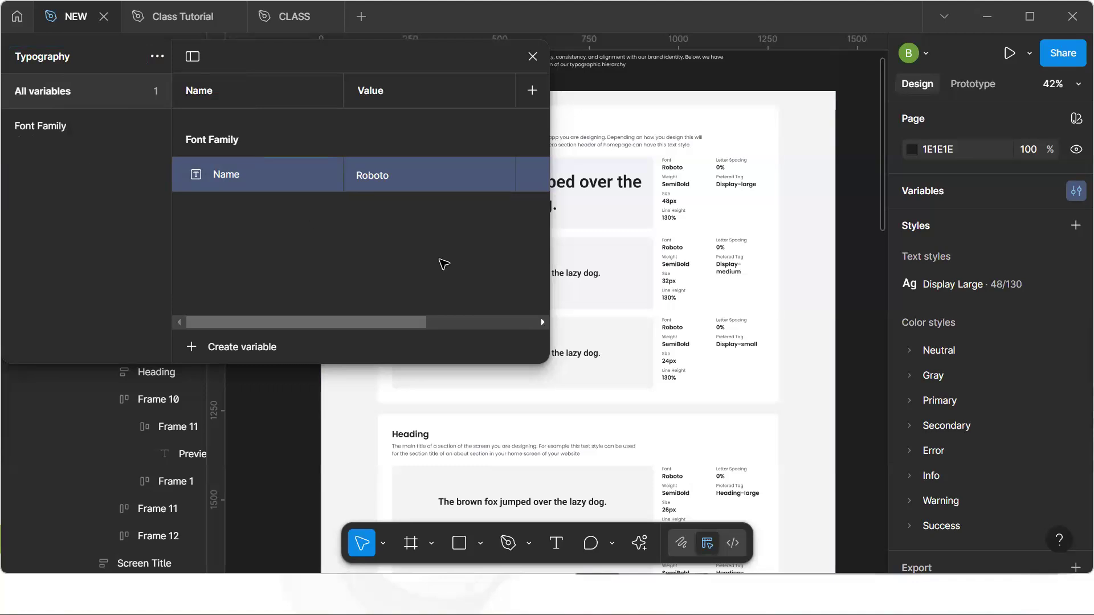
Select the eight font size value texts across the style samples and duplicate them beside the Typography frame
{"action": "key", "text": "h"}
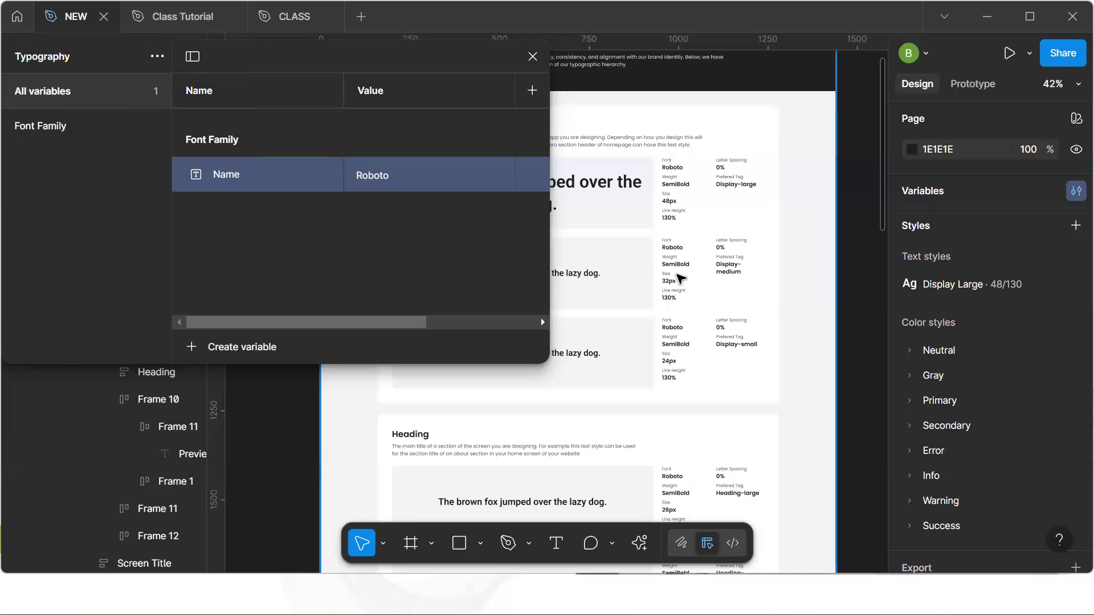
{"action": "scroll", "coordinate": [676, 274], "scroll_direction": "up", "scroll_amount": 1}
{"action": "left_click_drag", "start_coordinate": [650, 253], "coordinate": [630, 272]}
{"action": "key", "text": "v"}
{"action": "left_click", "coordinate": [634, 212]}
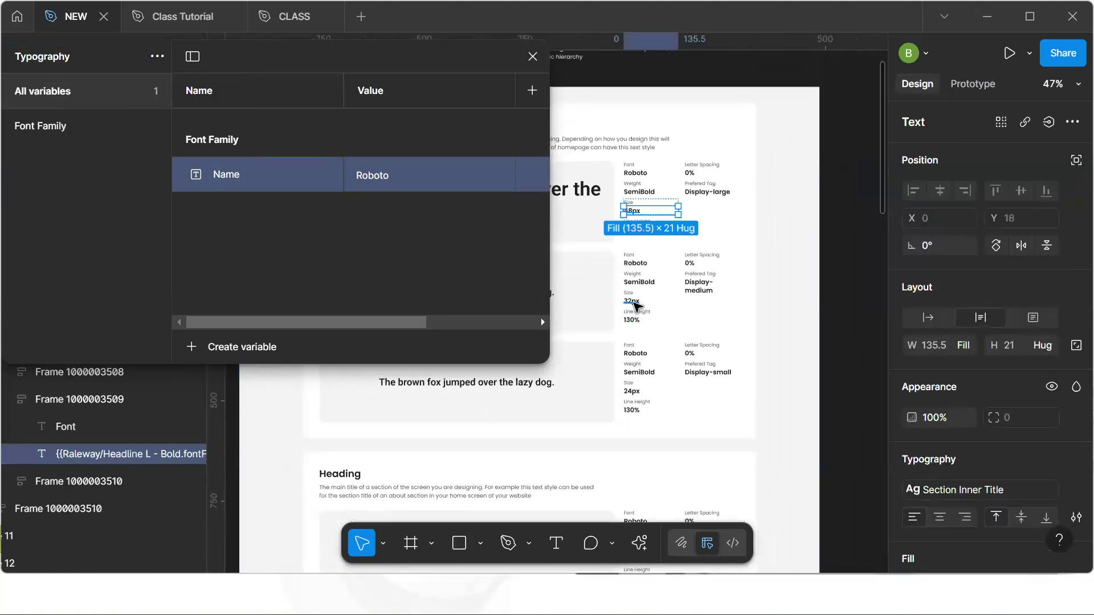
{"action": "left_click", "coordinate": [631, 302], "text": "shift"}
{"action": "left_click", "coordinate": [633, 394], "text": "shift"}
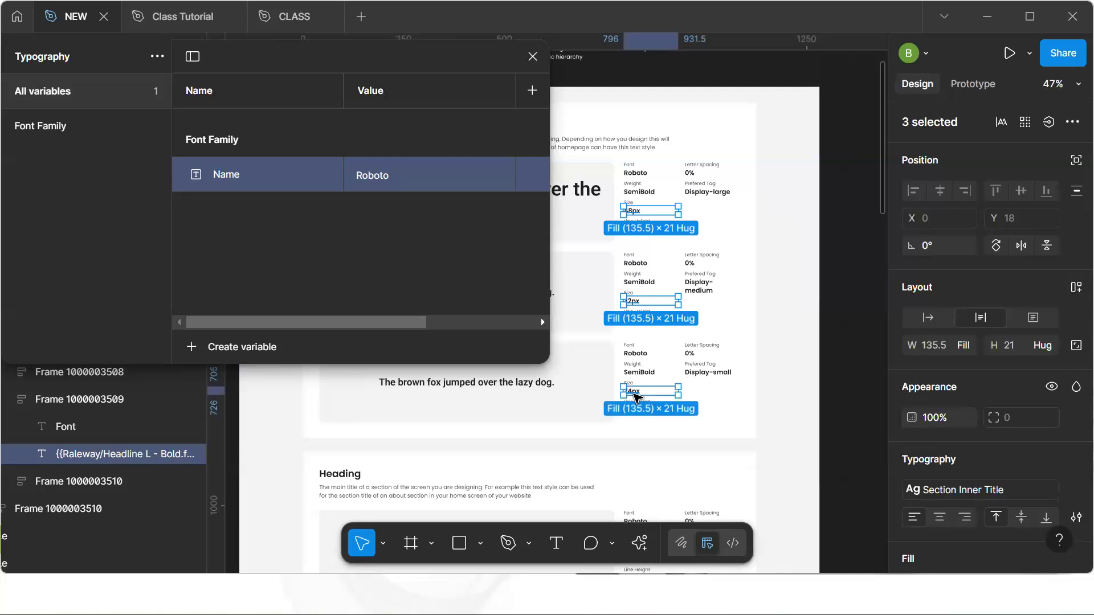
{"action": "scroll", "coordinate": [634, 395], "scroll_direction": "down", "scroll_amount": 3}
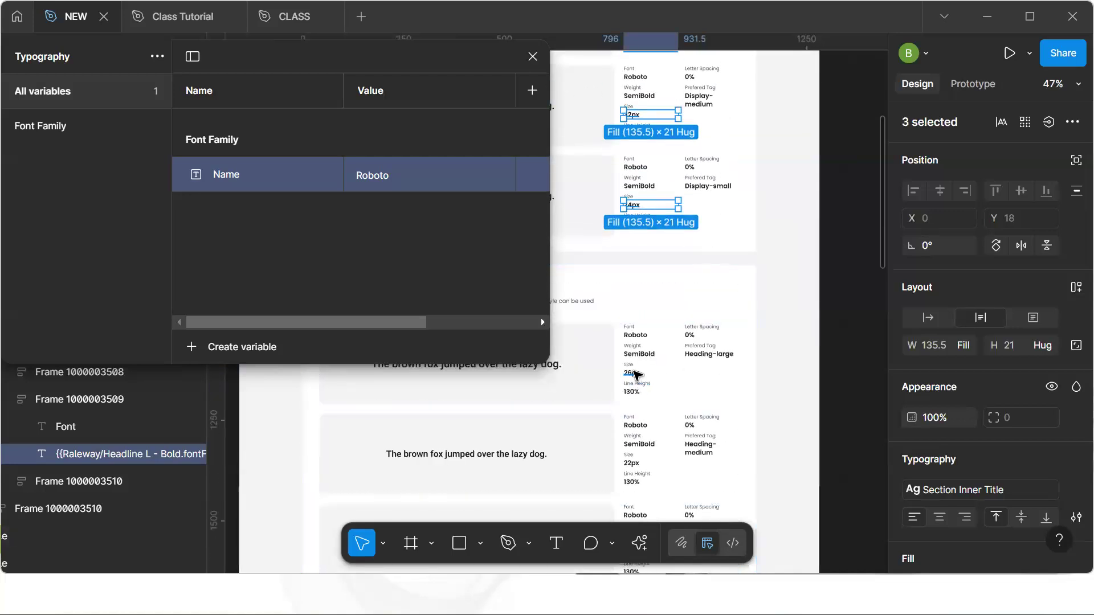
{"action": "left_click", "coordinate": [634, 374], "text": "shift"}
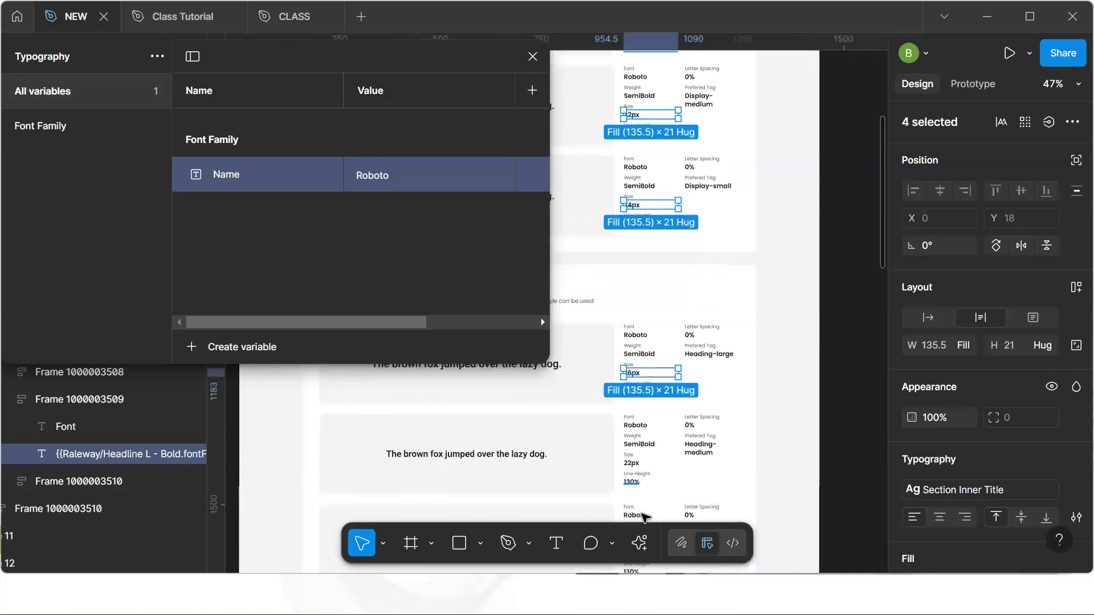
{"action": "left_click", "coordinate": [634, 465], "text": "shift"}
{"action": "scroll", "coordinate": [634, 464], "scroll_direction": "down", "scroll_amount": 6}
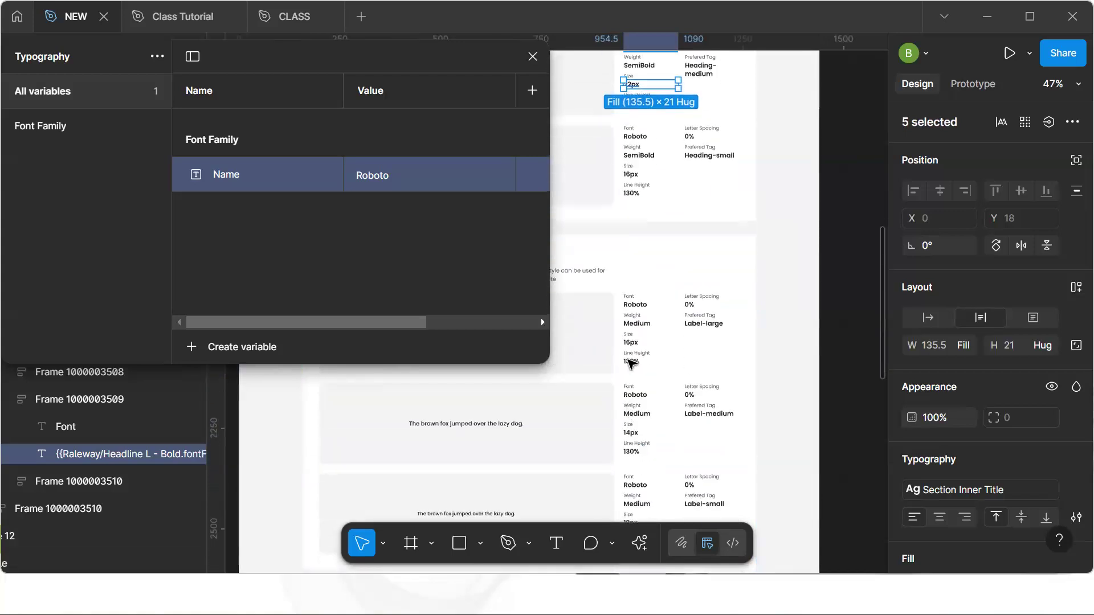
{"action": "left_click", "coordinate": [635, 177], "text": "shift"}
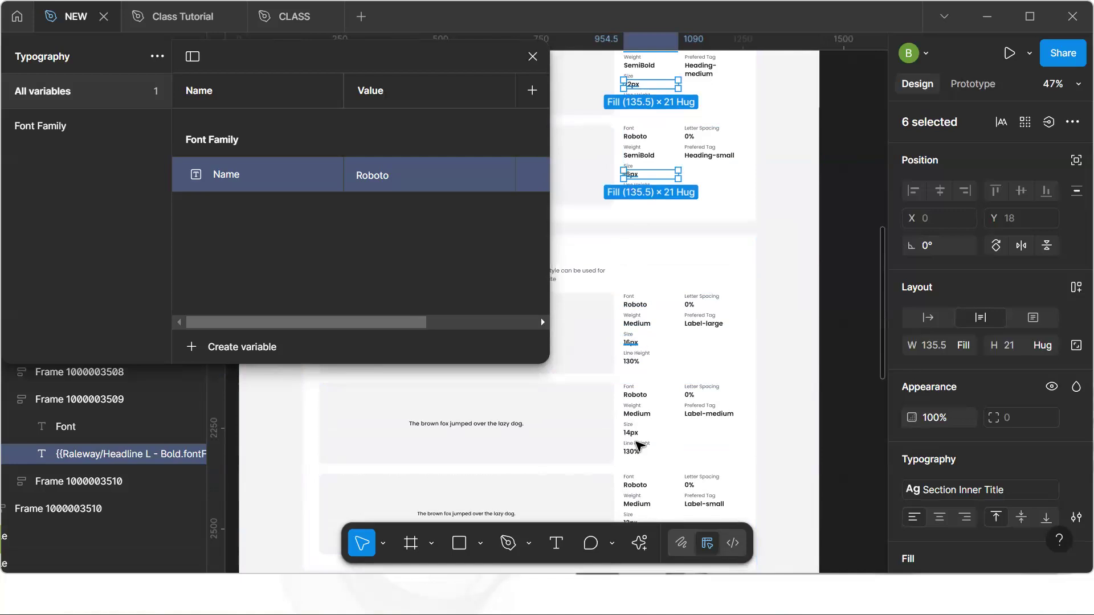
{"action": "left_click", "coordinate": [634, 344], "text": "shift"}
{"action": "left_click", "coordinate": [633, 342], "text": "shift"}
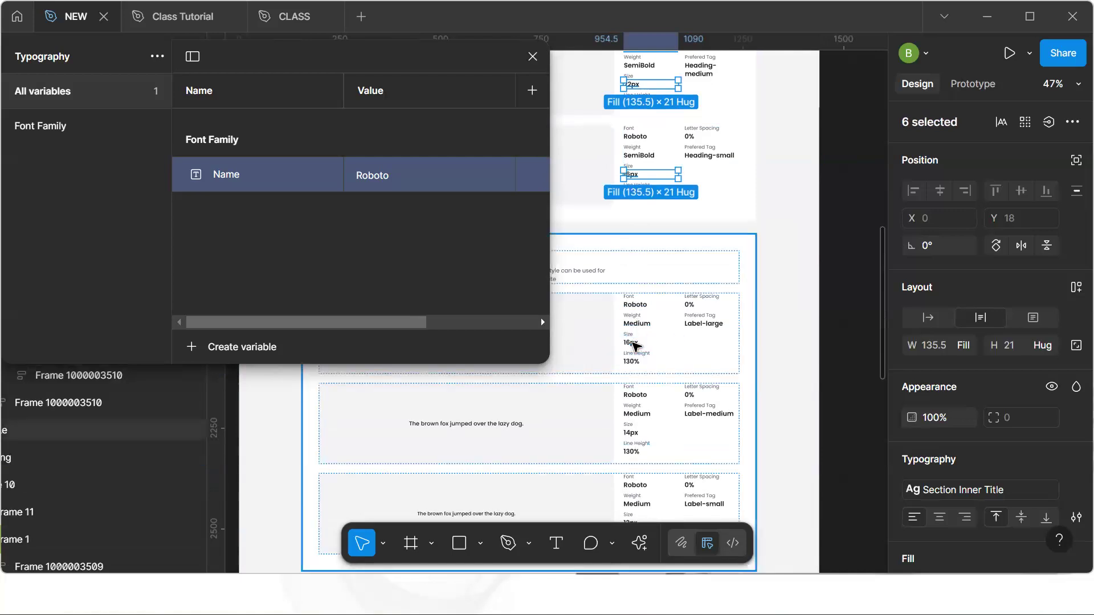
{"action": "scroll", "coordinate": [634, 344], "scroll_direction": "down", "scroll_amount": 3}
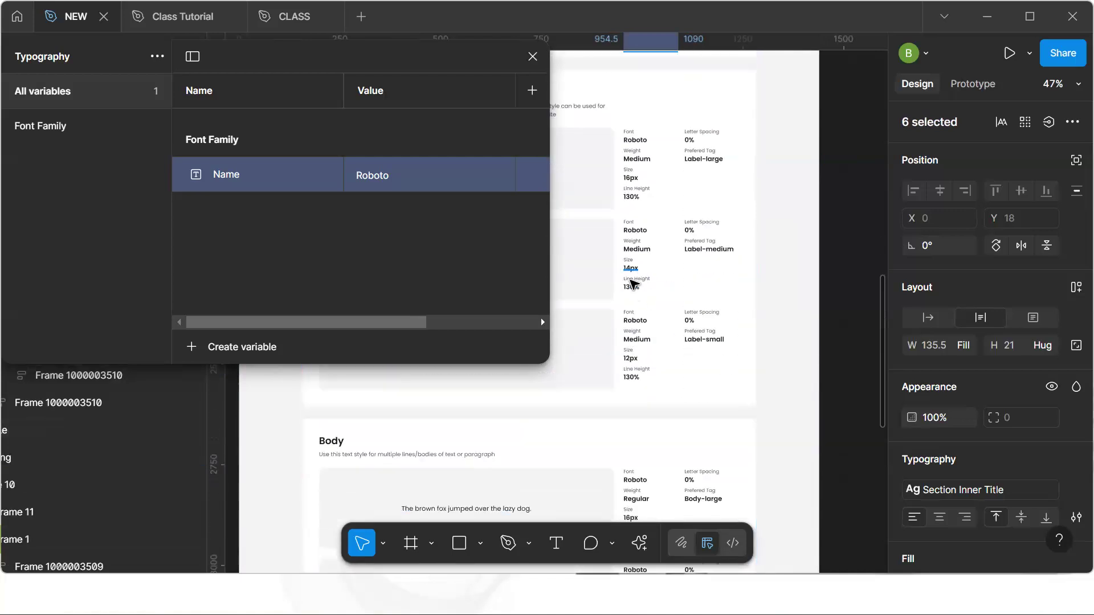
{"action": "left_click", "coordinate": [633, 269], "text": "shift"}
{"action": "left_click", "coordinate": [632, 360], "text": "shift"}
{"action": "scroll", "coordinate": [632, 362], "scroll_direction": "down", "scroll_amount": 8}
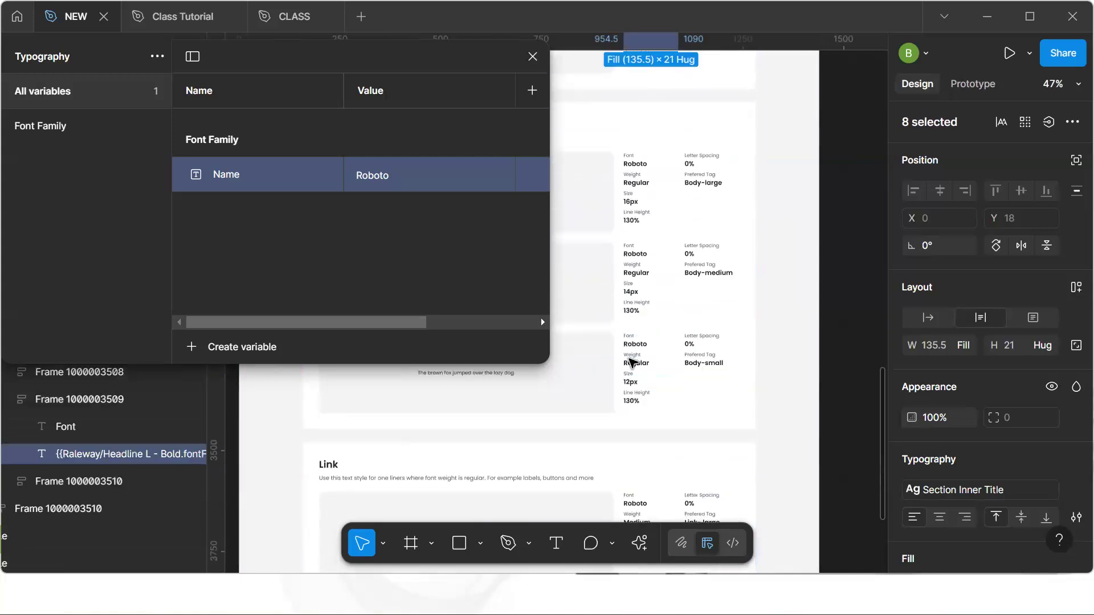
{"action": "scroll", "coordinate": [633, 362], "scroll_direction": "down", "scroll_amount": 5}
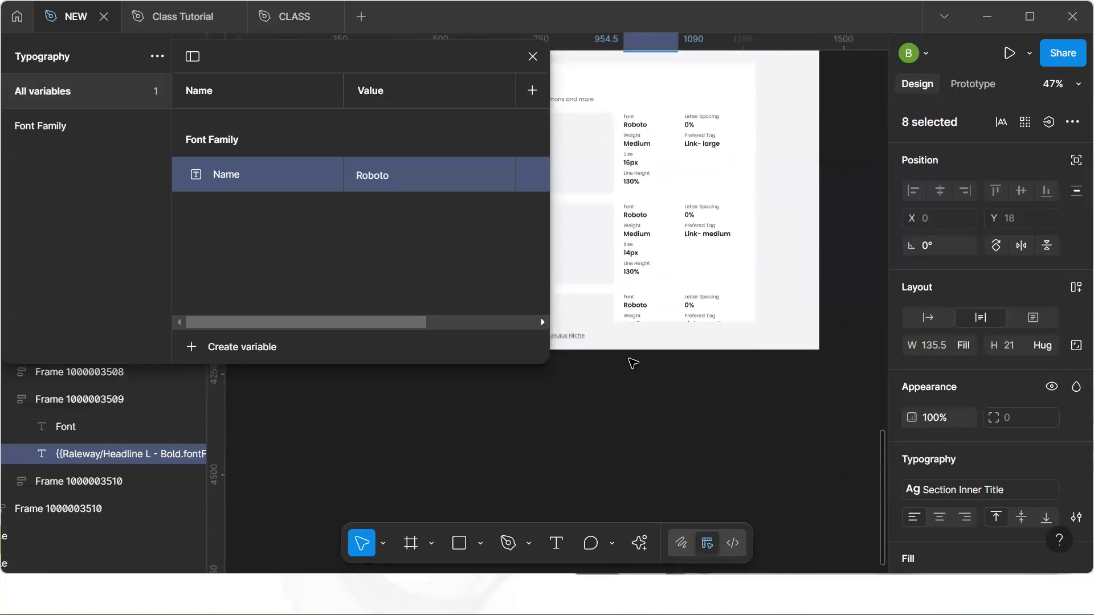
{"action": "scroll", "coordinate": [633, 363], "scroll_direction": "up", "scroll_amount": 3}
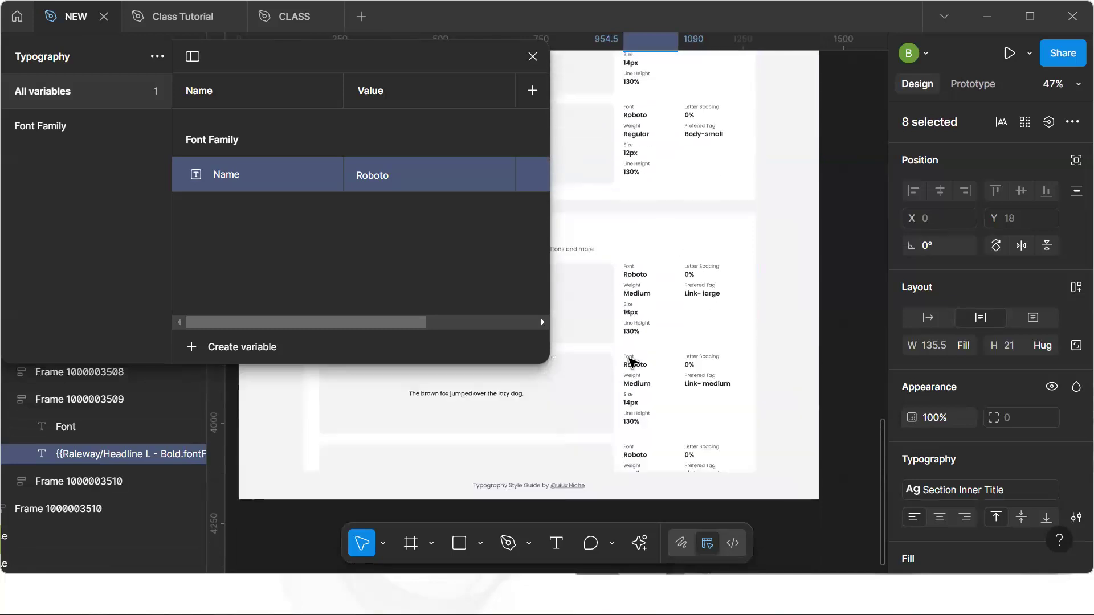
{"action": "scroll", "coordinate": [632, 360], "scroll_direction": "up", "scroll_amount": 8}
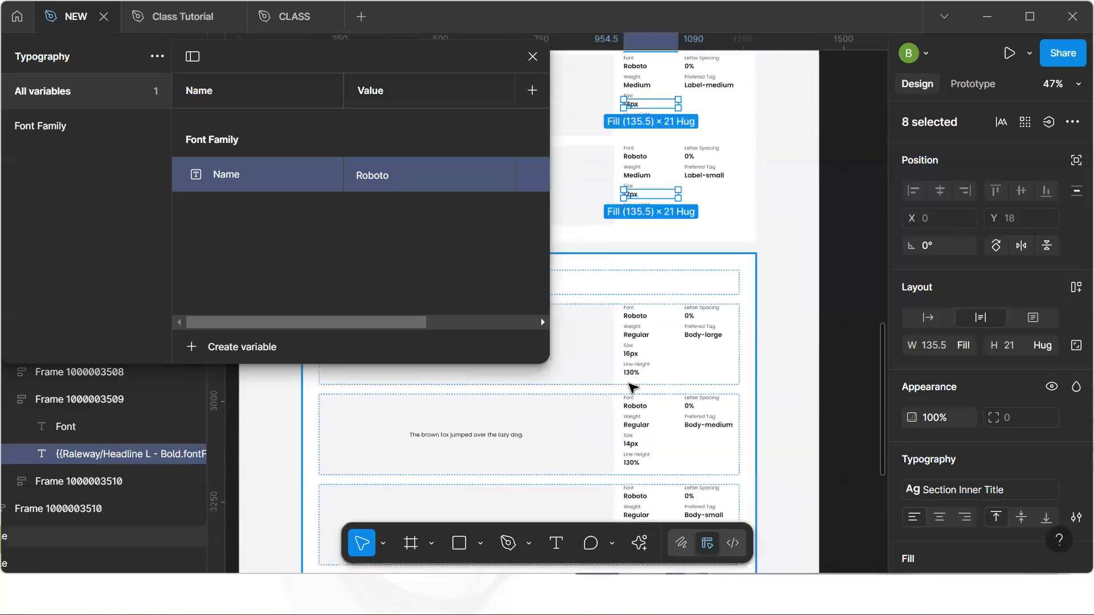
{"action": "key", "text": "alt"}
{"action": "left_click_drag", "start_coordinate": [649, 322], "coordinate": [737, 341]}
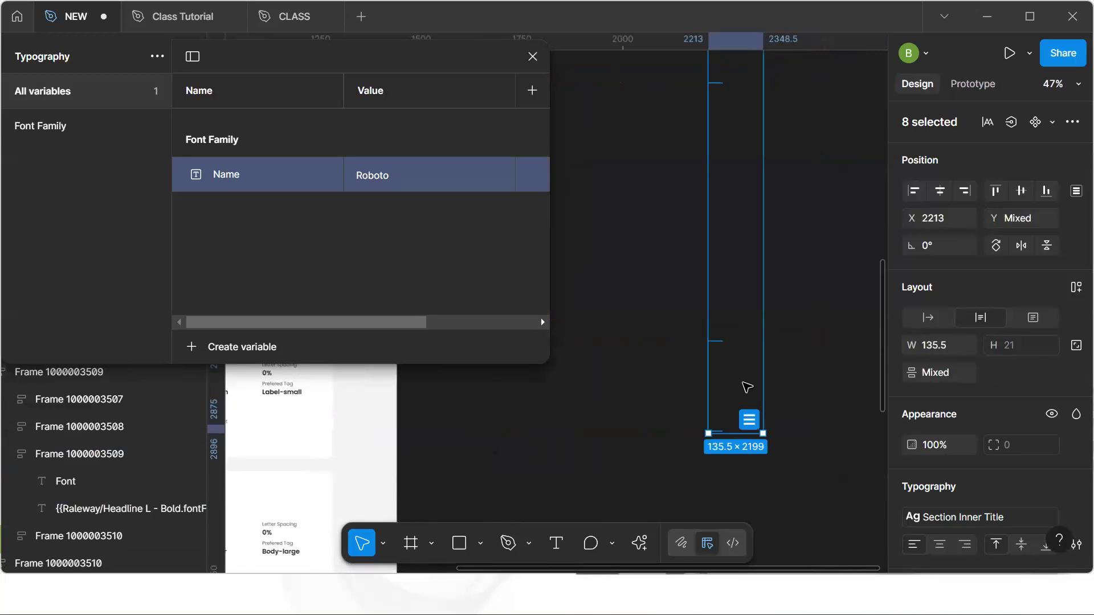
Set the duplicated size texts' fill to the Neutral/White color style
{"action": "scroll", "coordinate": [1004, 459], "scroll_direction": "down", "scroll_amount": 5}
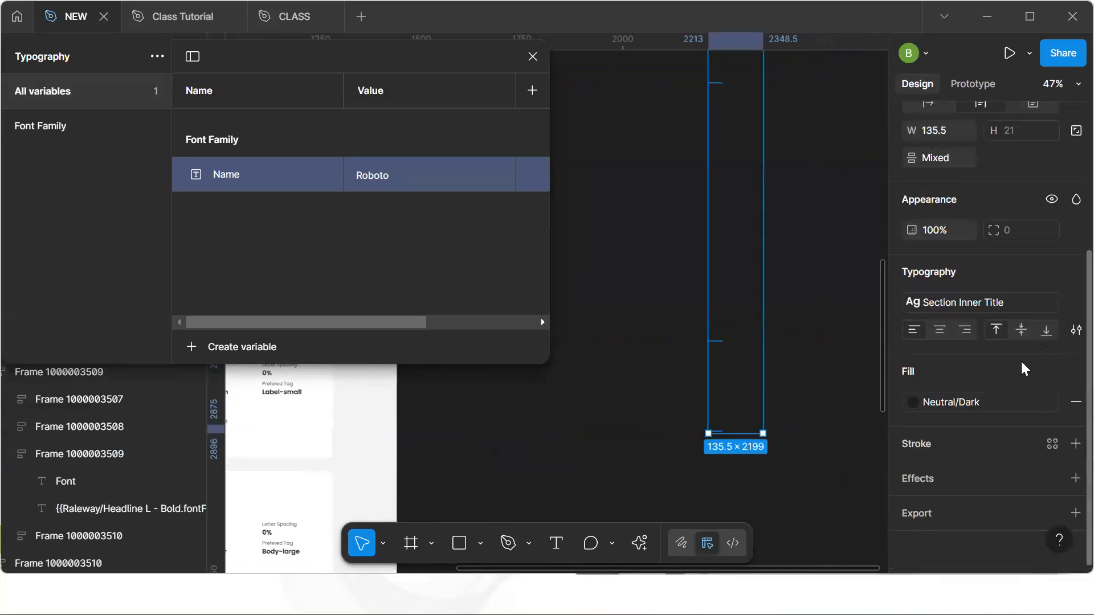
{"action": "left_click", "coordinate": [1009, 402]}
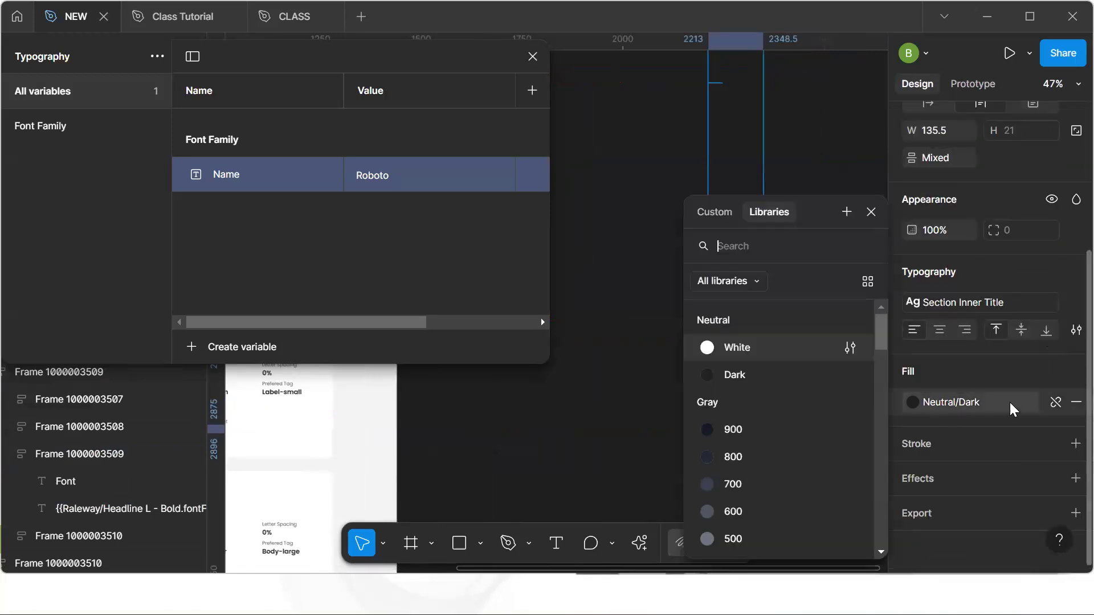
{"action": "left_click", "coordinate": [756, 349]}
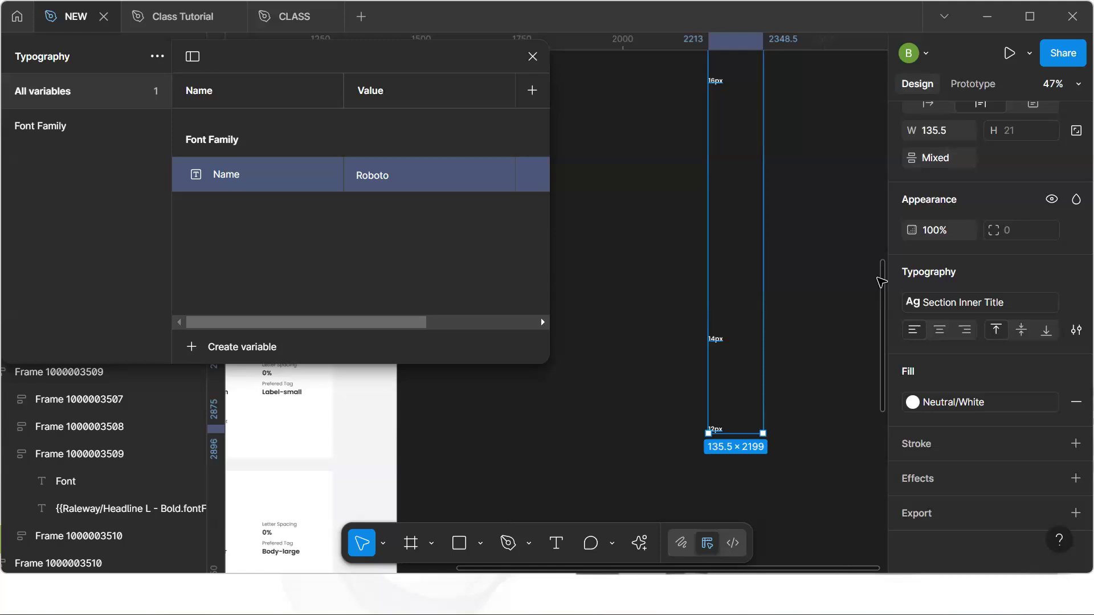
Wrap the duplicated size texts in an auto layout stack with 40 spacing between items
{"action": "key", "text": "shift+a"}
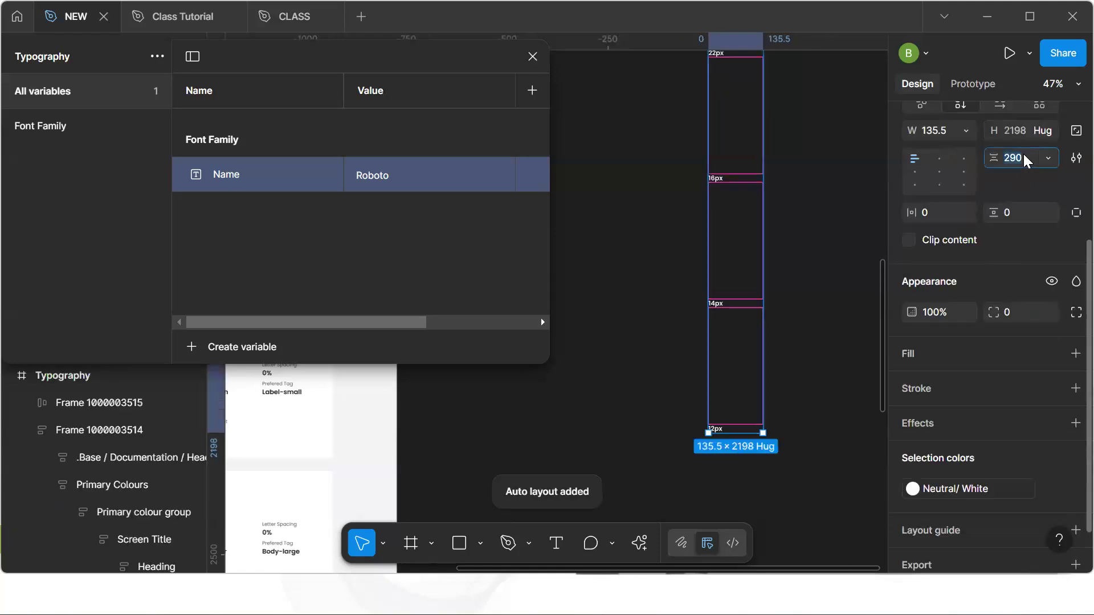
{"action": "left_click", "coordinate": [1024, 157]}
{"action": "type", "text": "40"}
{"action": "key", "text": "Return"}
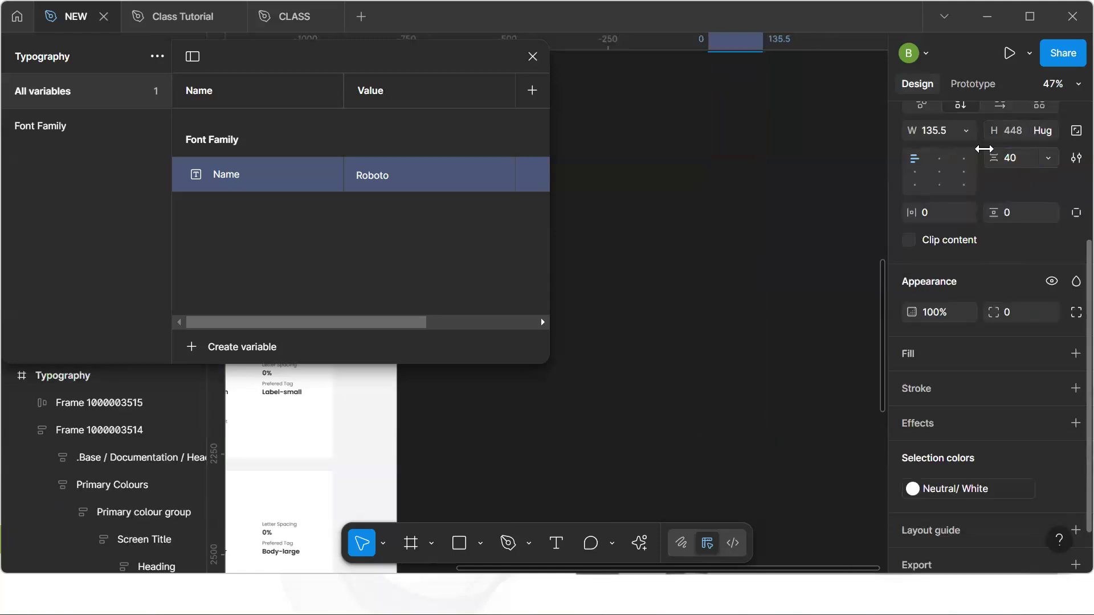
Move the 26px text above the 24px text in the auto layout stack
{"action": "left_click", "coordinate": [532, 56]}
{"action": "scroll", "coordinate": [686, 167], "scroll_direction": "up", "scroll_amount": 6}
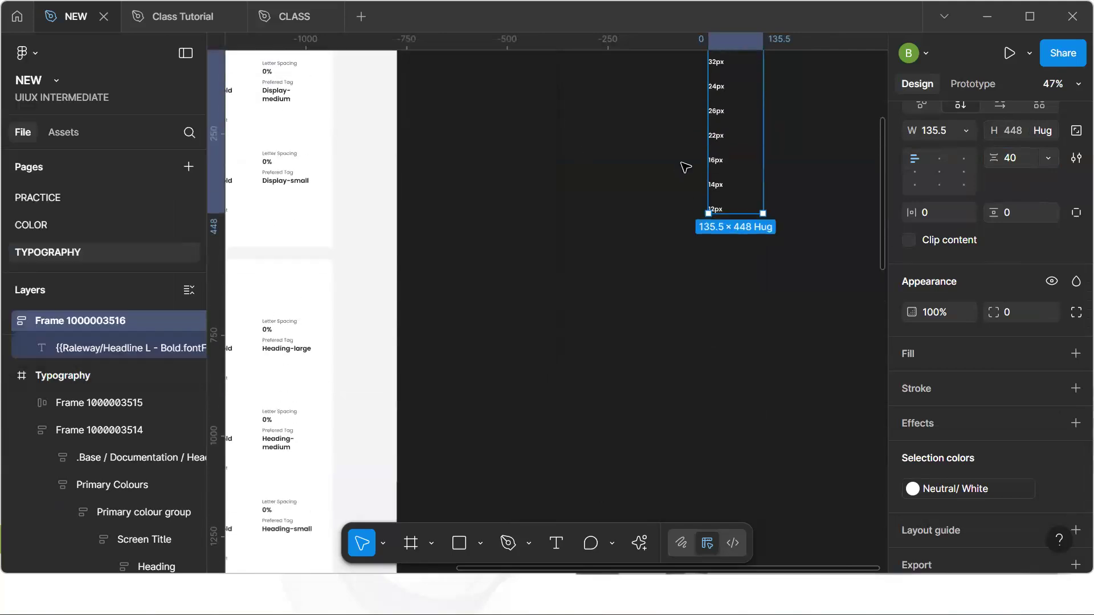
{"action": "key", "text": "shift+2"}
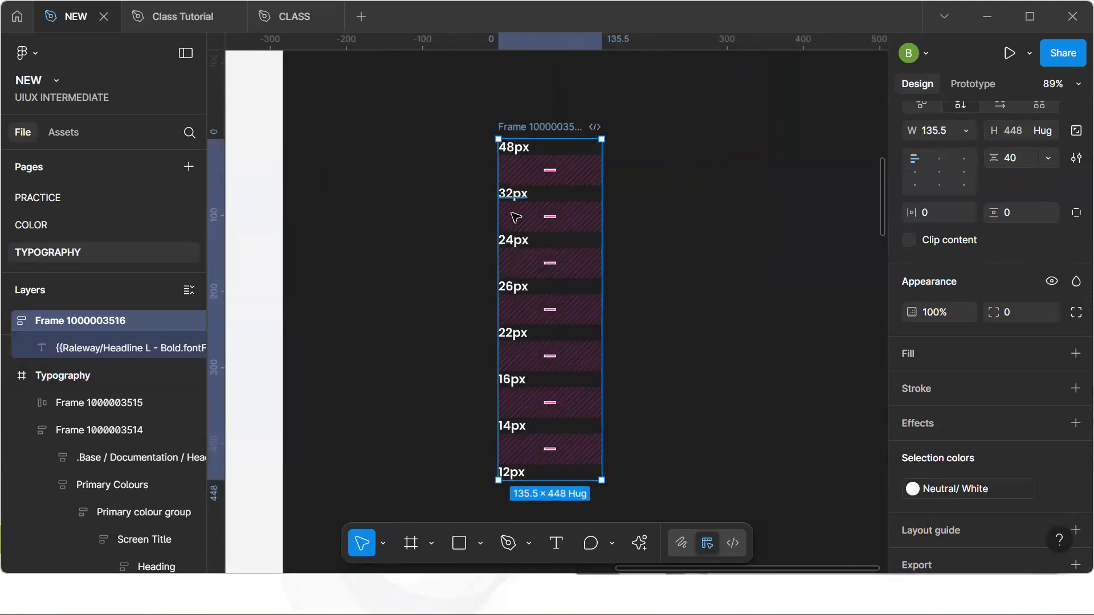
{"action": "left_click", "coordinate": [514, 294]}
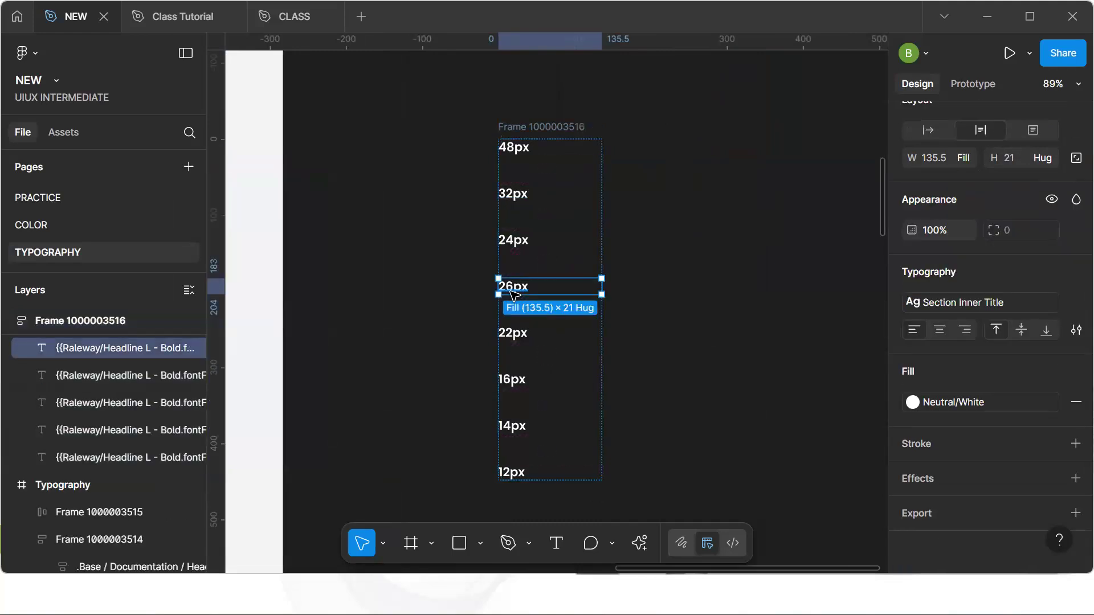
{"action": "key", "text": "Up"}
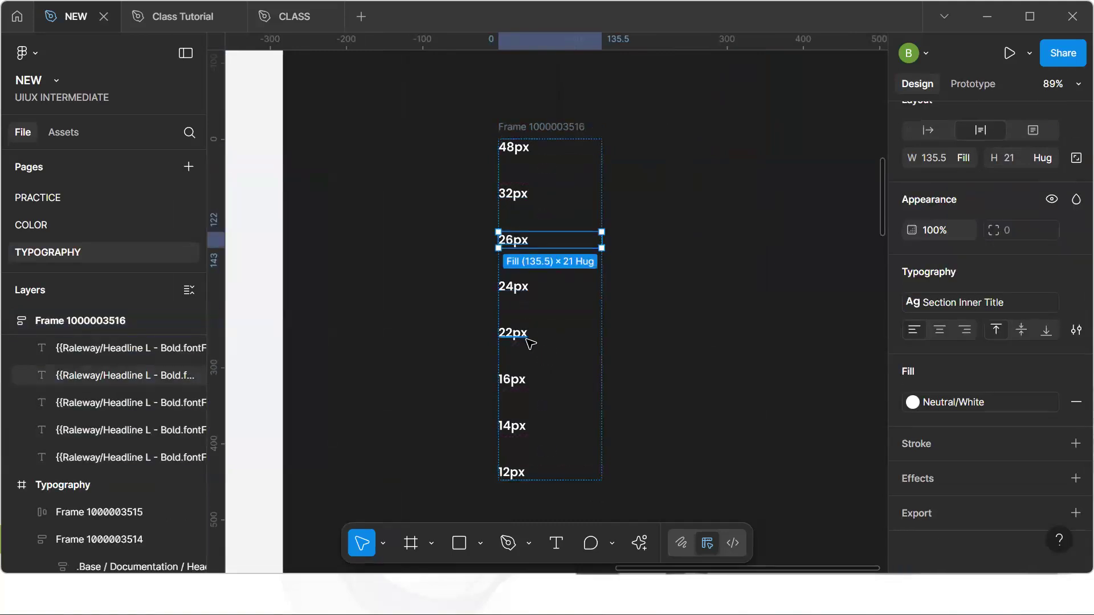
{"action": "left_click", "coordinate": [669, 357]}
{"action": "key", "text": "h"}
{"action": "left_click_drag", "start_coordinate": [459, 249], "coordinate": [677, 229]}
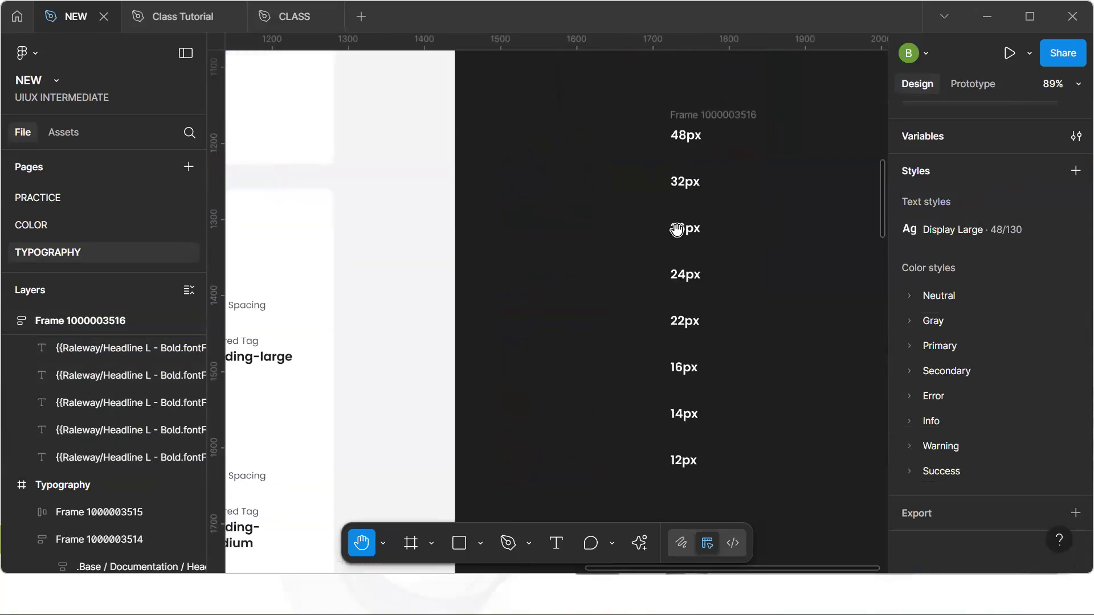
{"action": "scroll", "coordinate": [677, 229], "scroll_direction": "down", "scroll_amount": 3}
{"action": "left_click_drag", "start_coordinate": [524, 251], "coordinate": [559, 315]}
{"action": "scroll", "coordinate": [559, 315], "scroll_direction": "up", "scroll_amount": 2}
{"action": "left_click_drag", "start_coordinate": [657, 285], "coordinate": [483, 298]}
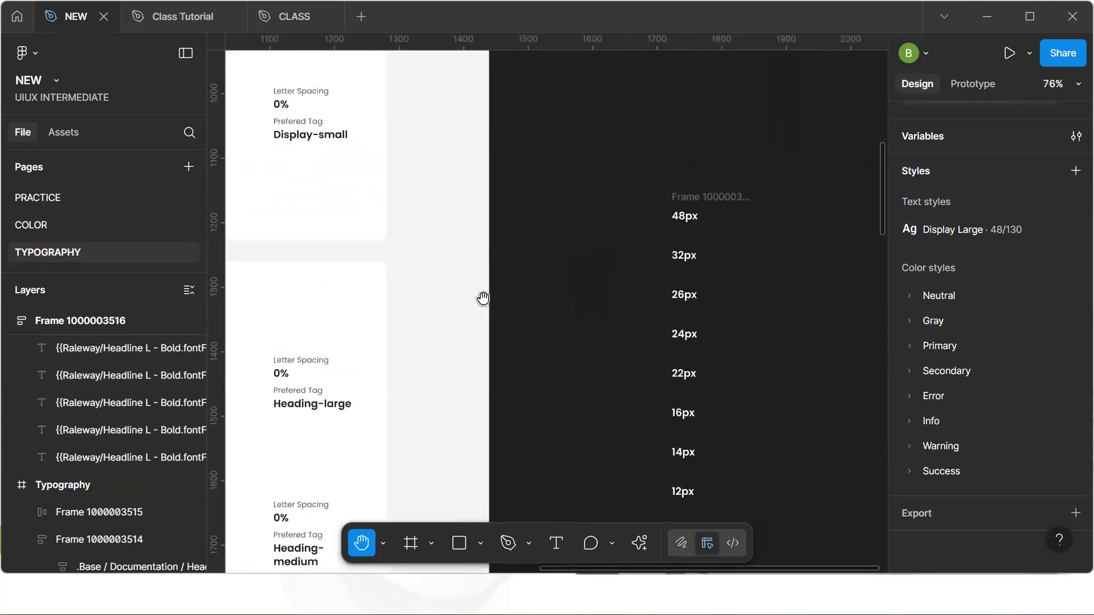
{"action": "key", "text": "v"}
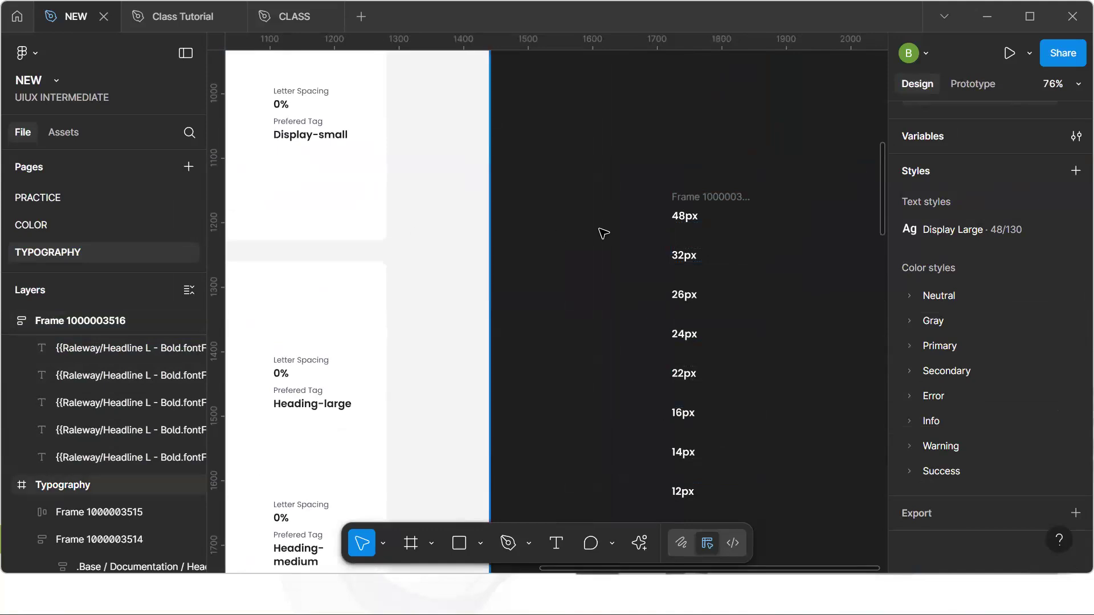
Create a number variable named Font 100 inside a new Font Size group of the Typography collection
{"action": "left_click", "coordinate": [1070, 137]}
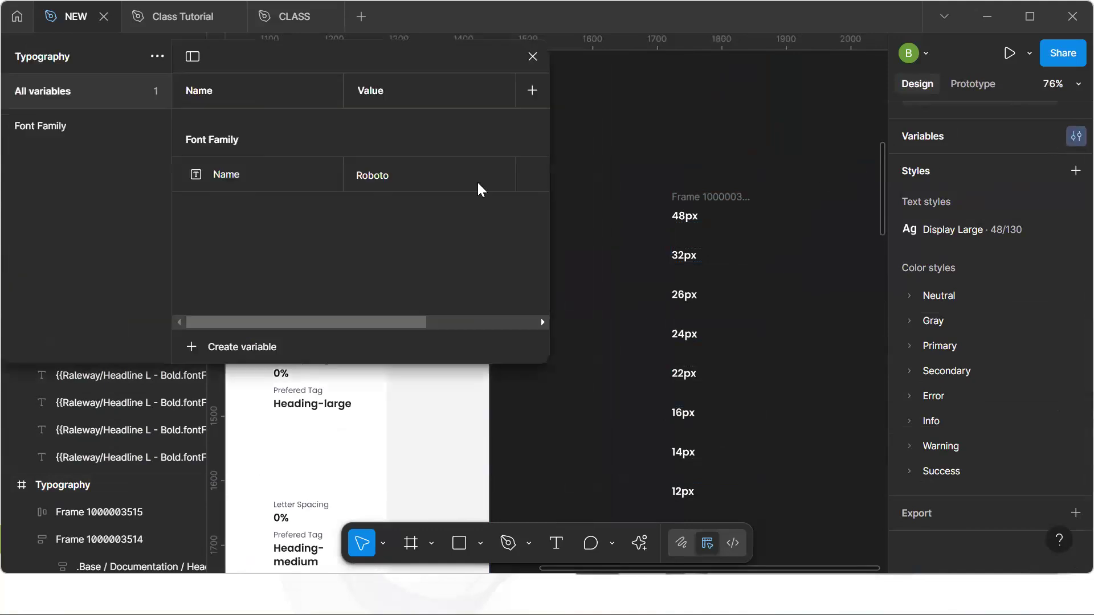
{"action": "left_click", "coordinate": [83, 132]}
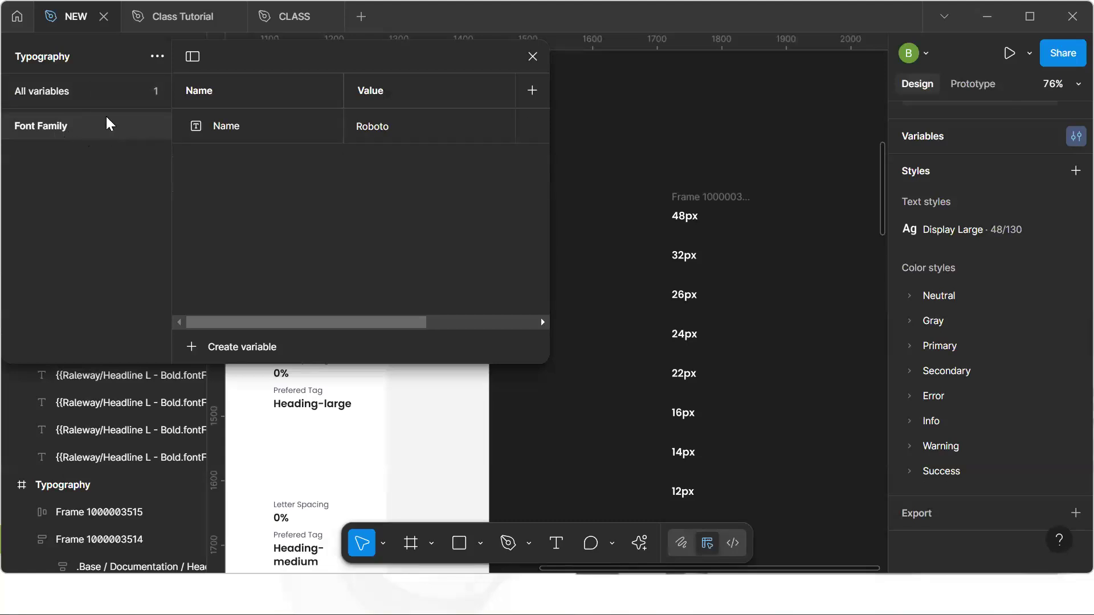
{"action": "left_click", "coordinate": [87, 102]}
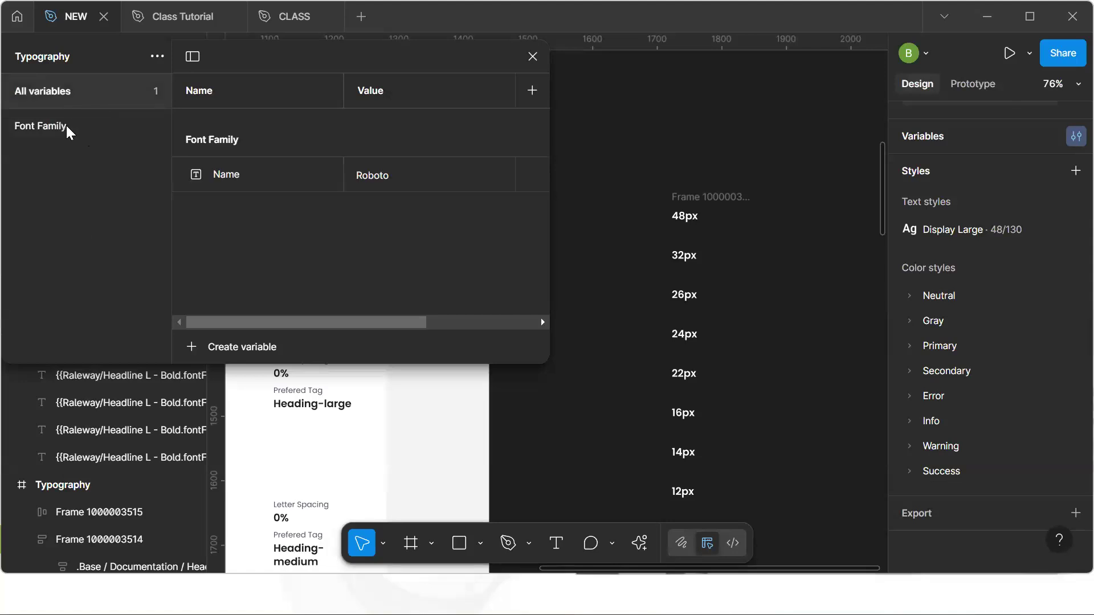
{"action": "left_click", "coordinate": [240, 347]}
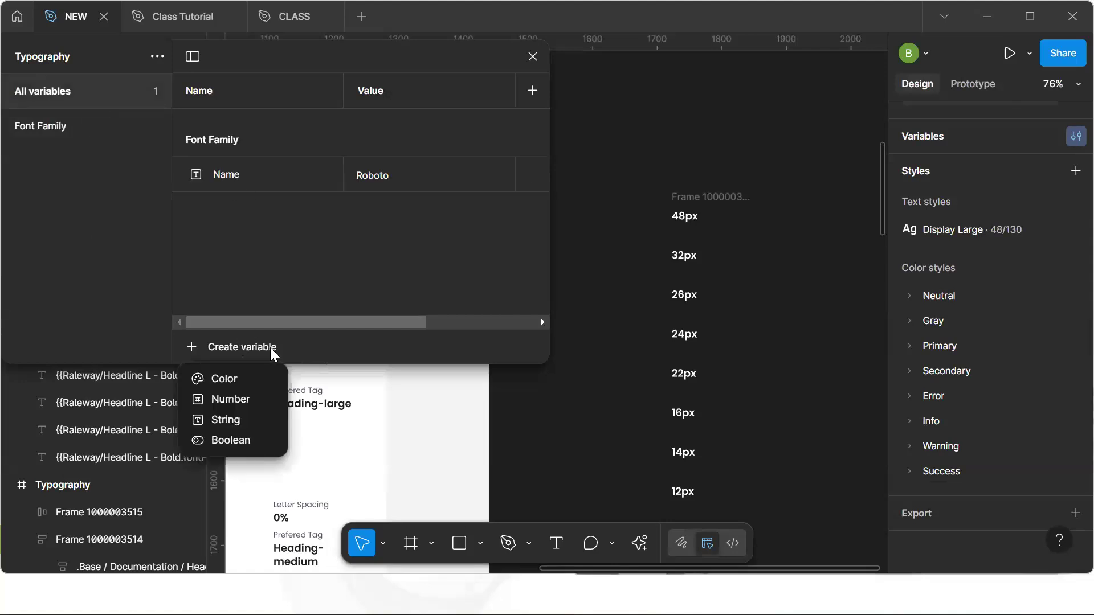
{"action": "left_click", "coordinate": [229, 398]}
{"action": "type", "text": "Fobt"}
{"action": "key", "text": "BackSpace"}
{"action": "type", "text": "nt Size"}
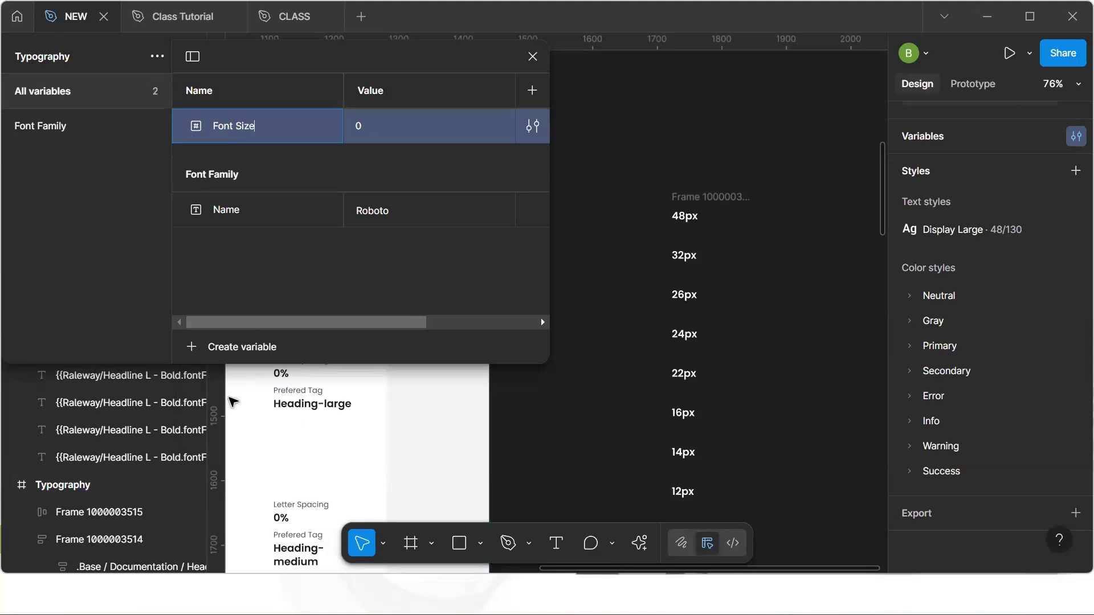
{"action": "type", "text": "/"}
{"action": "type", "text": " Font"}
{"action": "key", "text": "BackSpace"}
{"action": "key", "text": "BackSpace"}
{"action": "key", "text": "BackSpace"}
{"action": "key", "text": "BackSpace"}
{"action": "type", "text": "Suz"}
{"action": "type", "text": "e"}
{"action": "key", "text": "BackSpace"}
{"action": "key", "text": "BackSpace"}
{"action": "key", "text": "BackSpace"}
{"action": "key", "text": "BackSpace"}
{"action": "type", "text": "Dispaky"}
{"action": "key", "text": "BackSpace"}
{"action": "key", "text": "BackSpace"}
{"action": "key", "text": "BackSpace"}
{"action": "key", "text": "BackSpace"}
{"action": "key", "text": "BackSpace"}
{"action": "key", "text": "BackSpace"}
{"action": "key", "text": "BackSpace"}
{"action": "type", "text": "Size"}
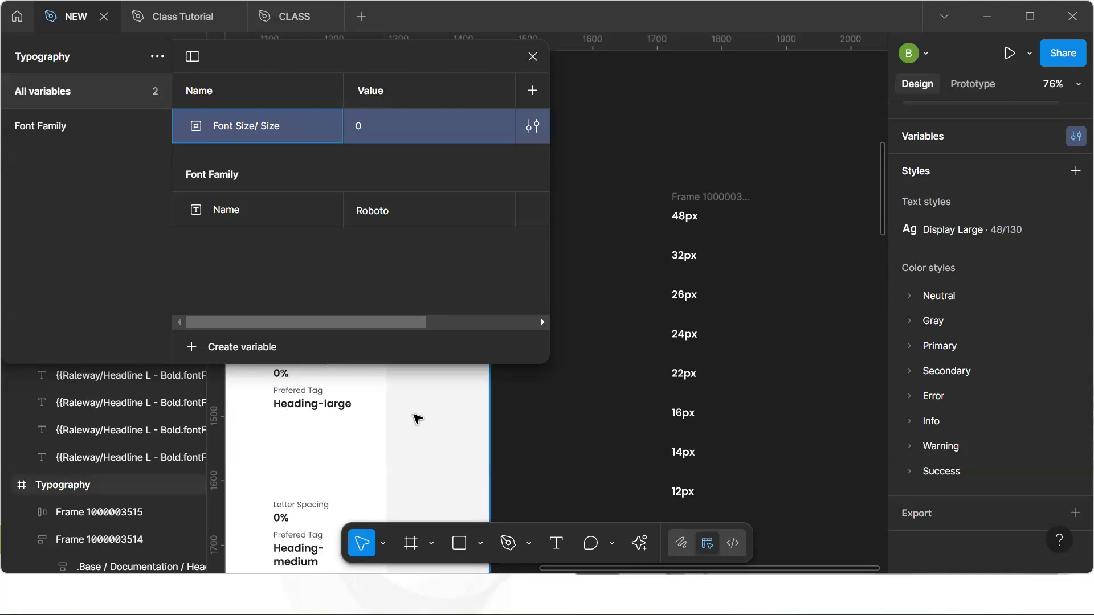
{"action": "key", "text": "Return"}
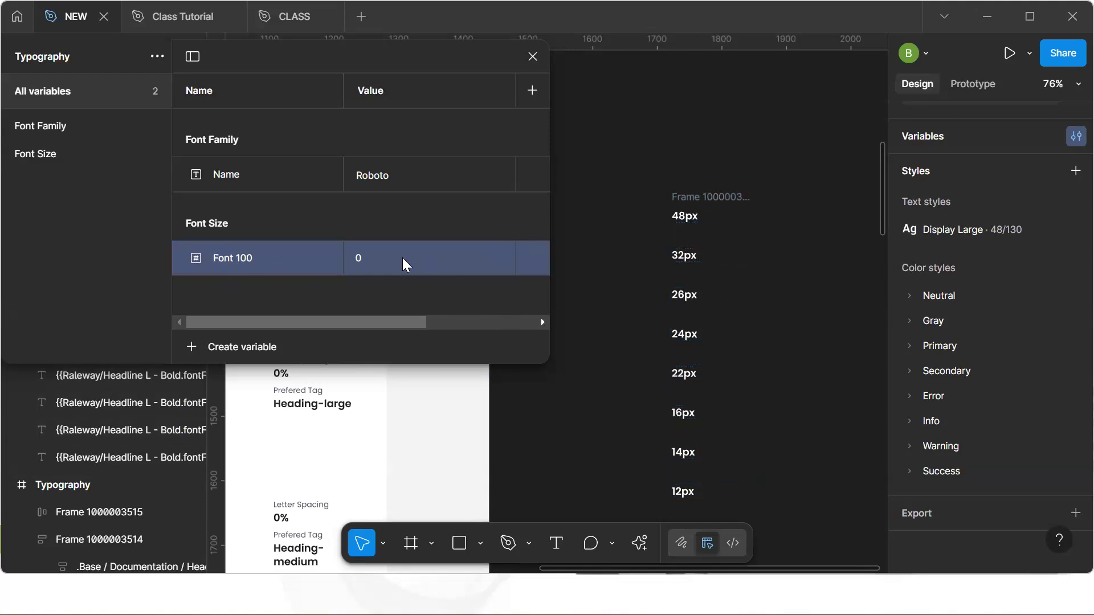
Duplicate the Font 100 variable and rename the copy Font 200
{"action": "right_click", "coordinate": [289, 255]}
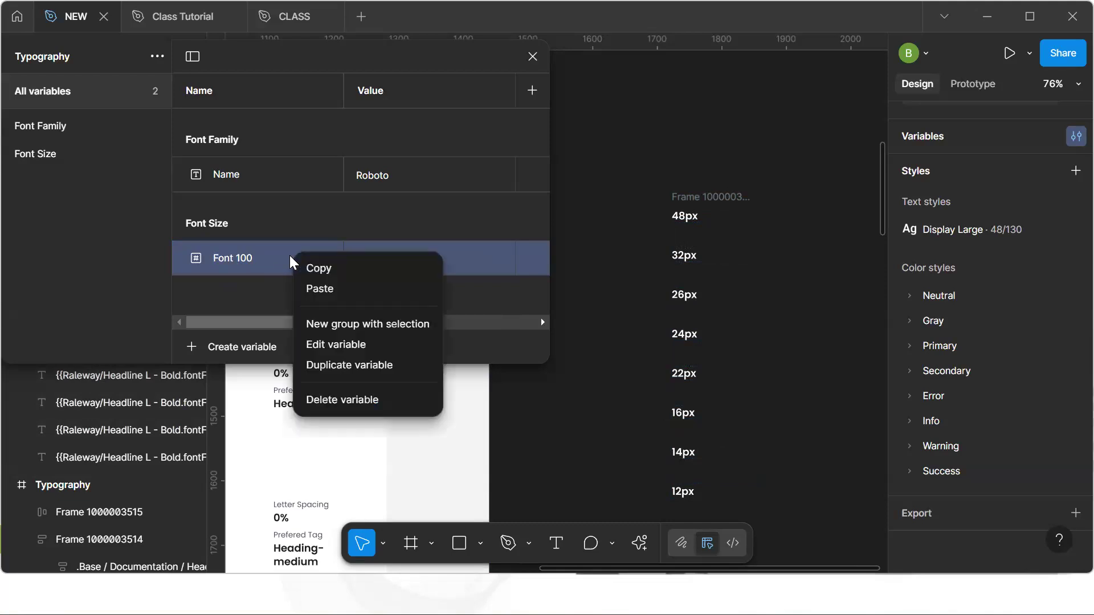
{"action": "left_click", "coordinate": [331, 367]}
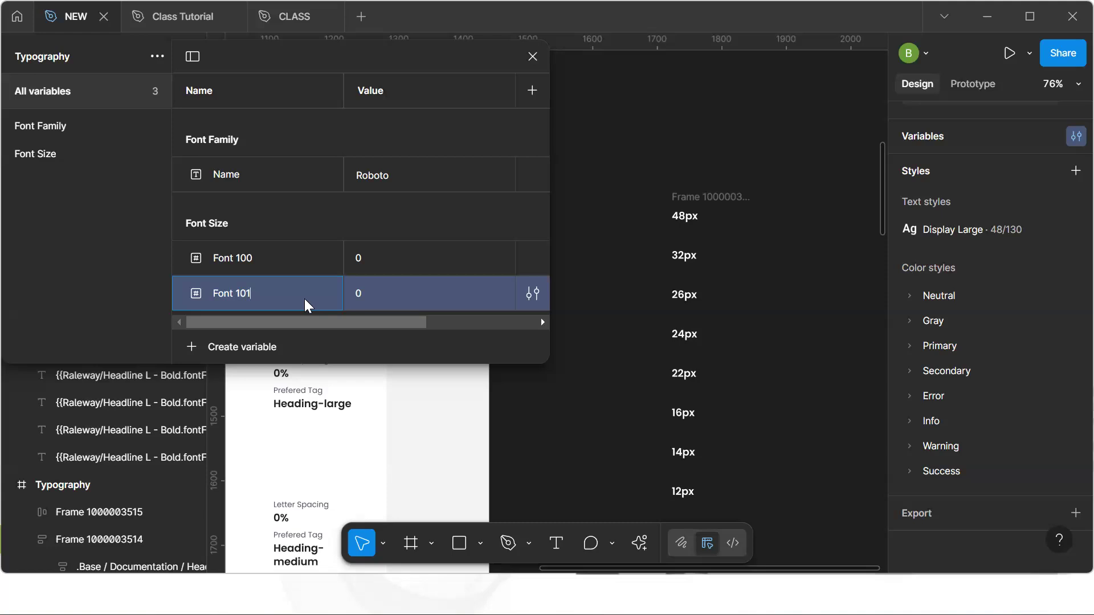
{"action": "key", "text": "BackSpace"}
{"action": "key", "text": "BackSpace"}
{"action": "key", "text": "BackSpace"}
{"action": "key", "text": "BackSpace"}
{"action": "type", "text": "200"}
{"action": "key", "text": "Return"}
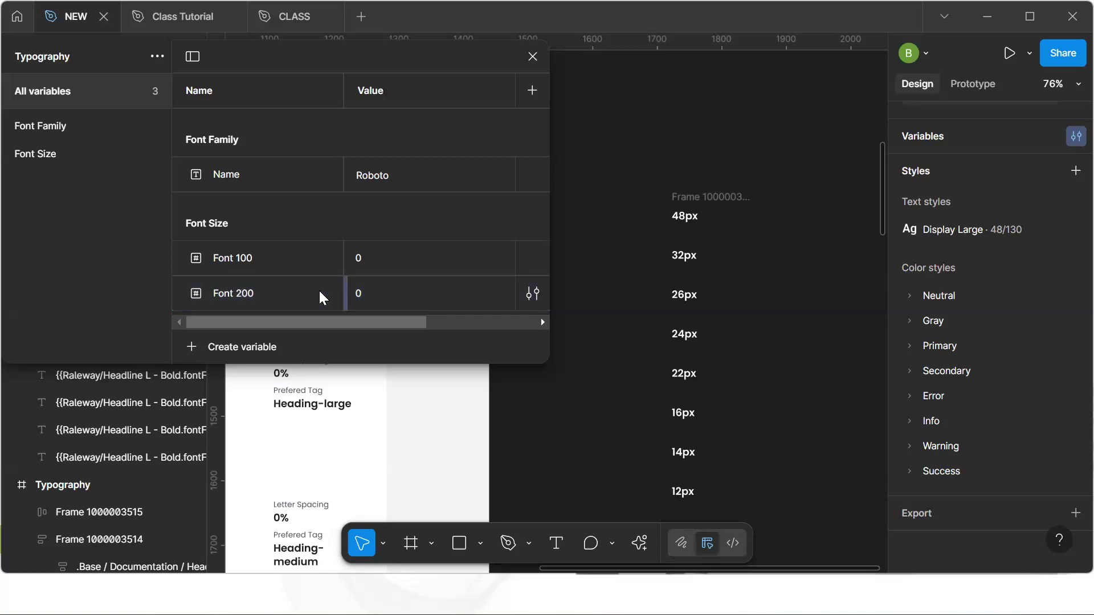
Duplicate the Font 200 variable four more times
{"action": "key", "text": "ctrl+d"}
{"action": "key", "text": "ctrl+d"}
{"action": "key", "text": "ctrl+d"}
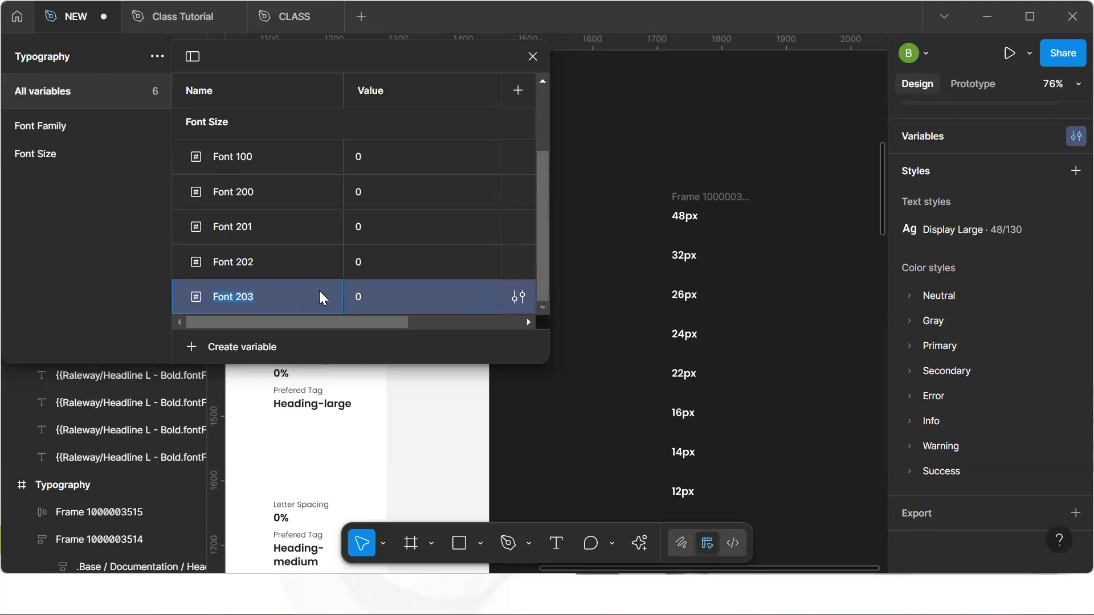
{"action": "key", "text": "ctrl+d"}
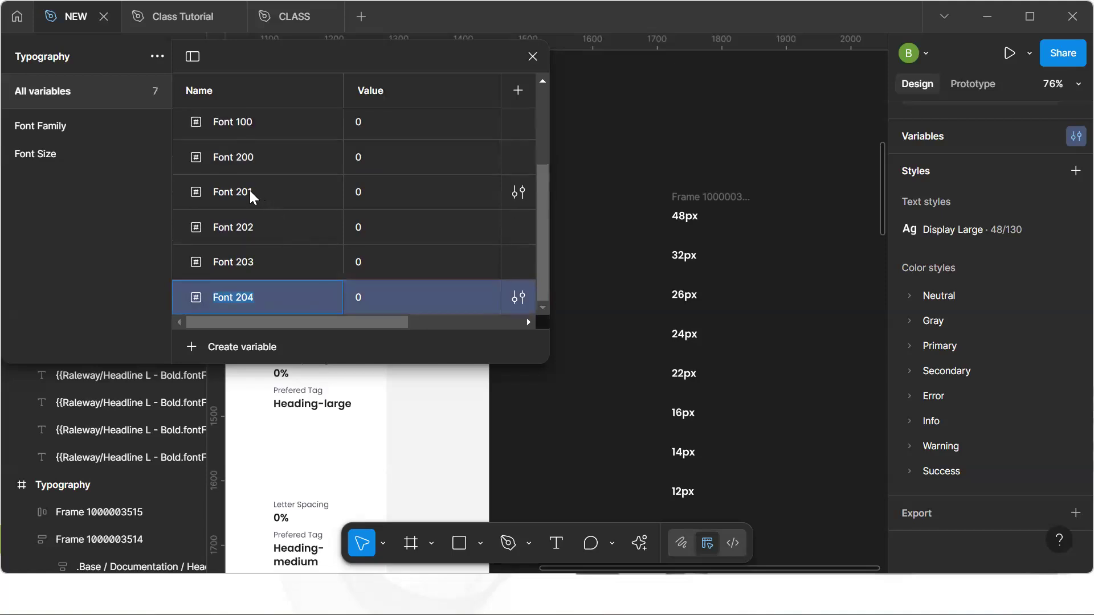
Rename the four copies Font 300, Font 400, Font 500 and Font 600
{"action": "left_click", "coordinate": [250, 192]}
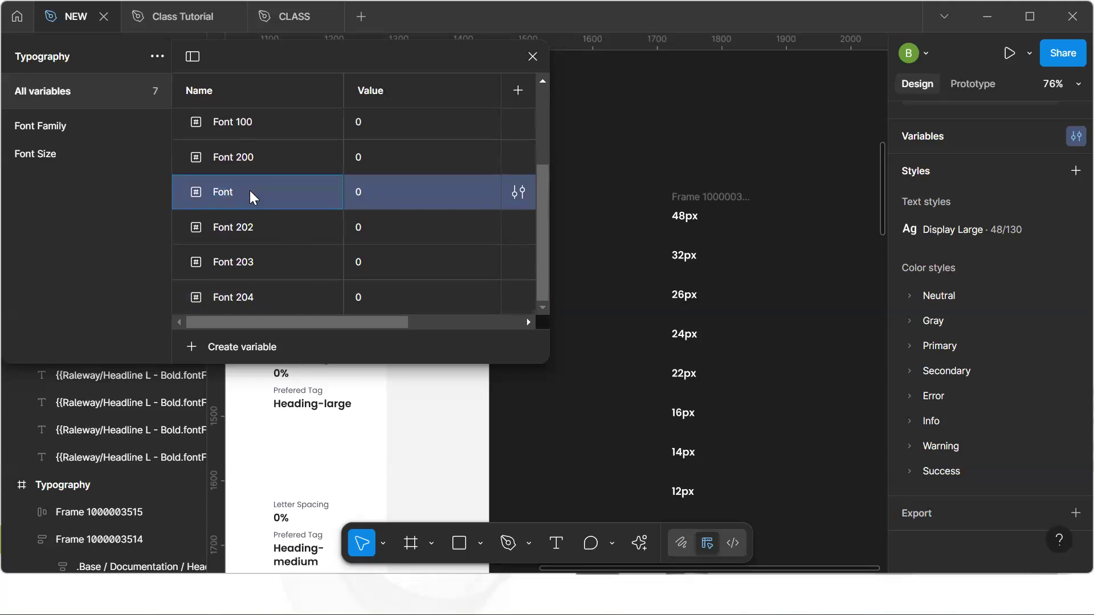
{"action": "double_click", "coordinate": [255, 228]}
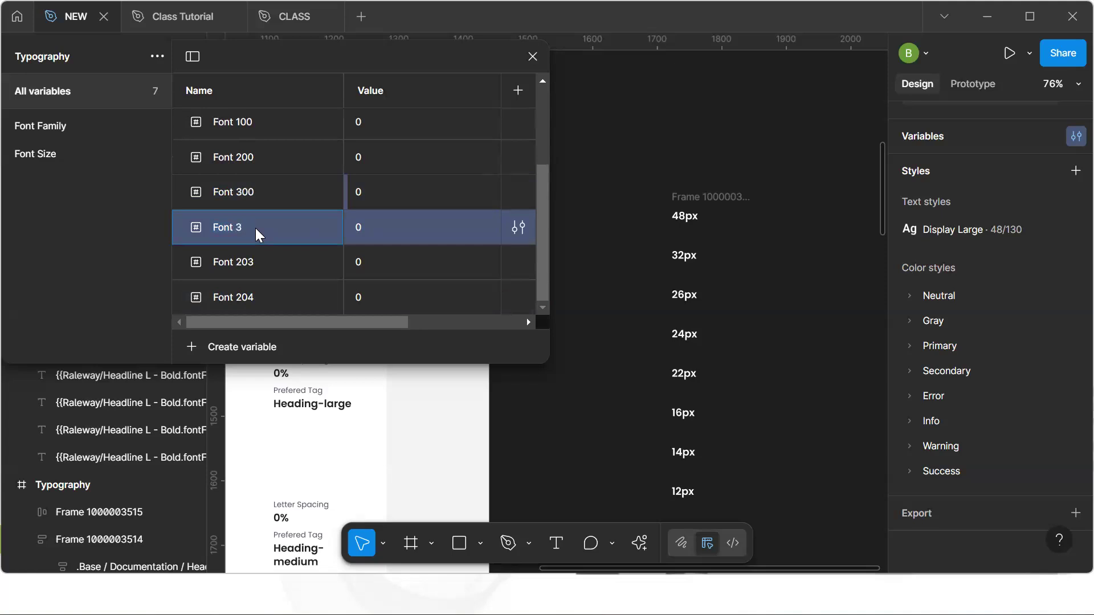
{"action": "double_click", "coordinate": [254, 268]}
{"action": "key", "text": "BackSpace"}
{"action": "key", "text": "BackSpace"}
{"action": "key", "text": "BackSpace"}
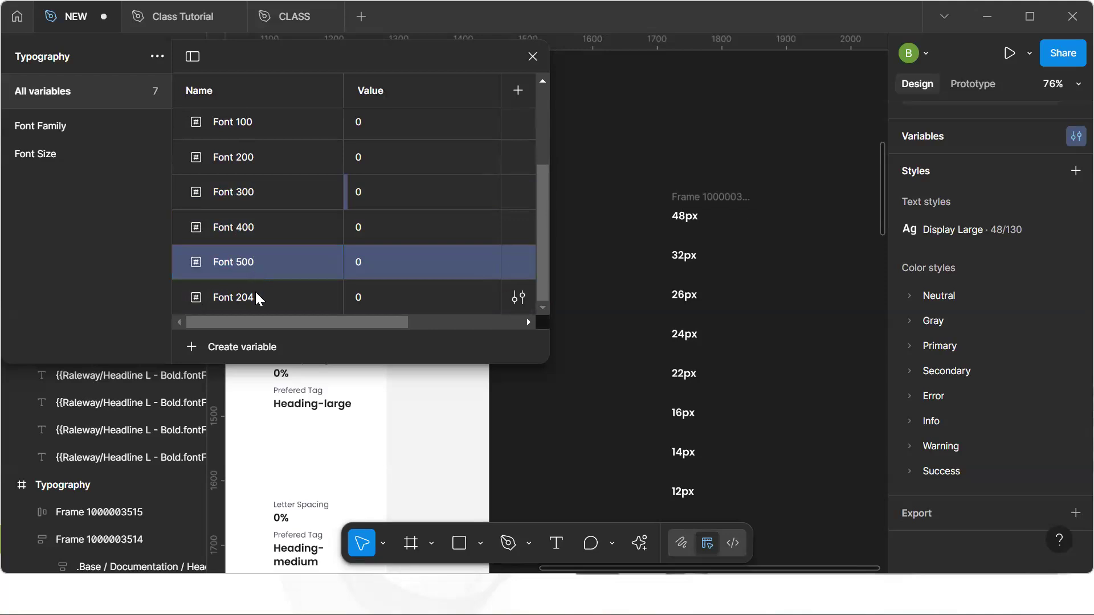
{"action": "double_click", "coordinate": [255, 292]}
{"action": "left_click", "coordinate": [255, 291]}
{"action": "key", "text": "BackSpace"}
{"action": "key", "text": "BackSpace"}
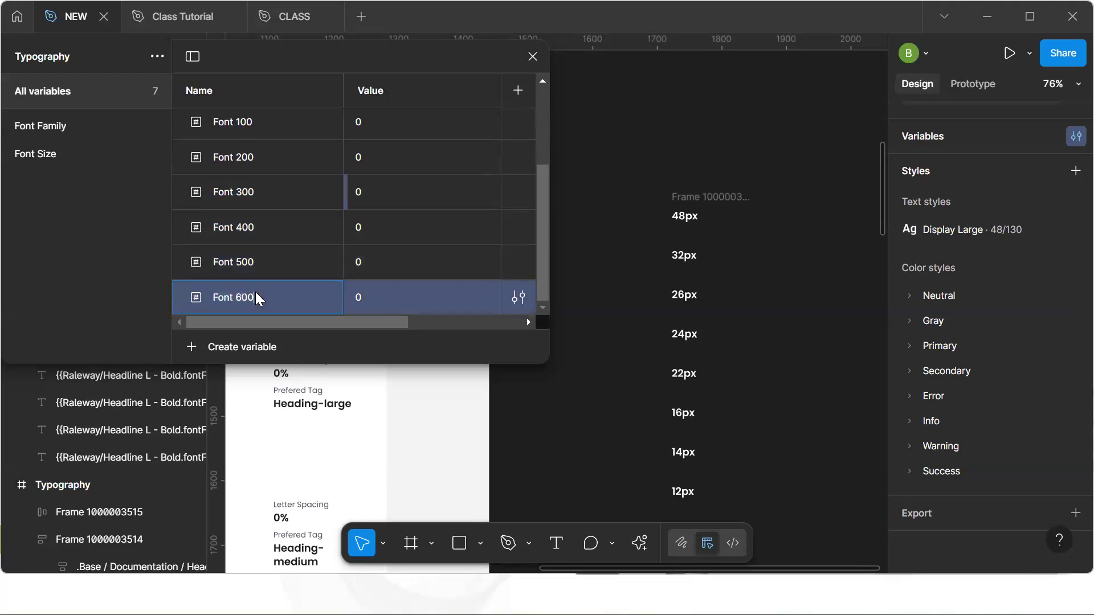
{"action": "key", "text": "Return"}
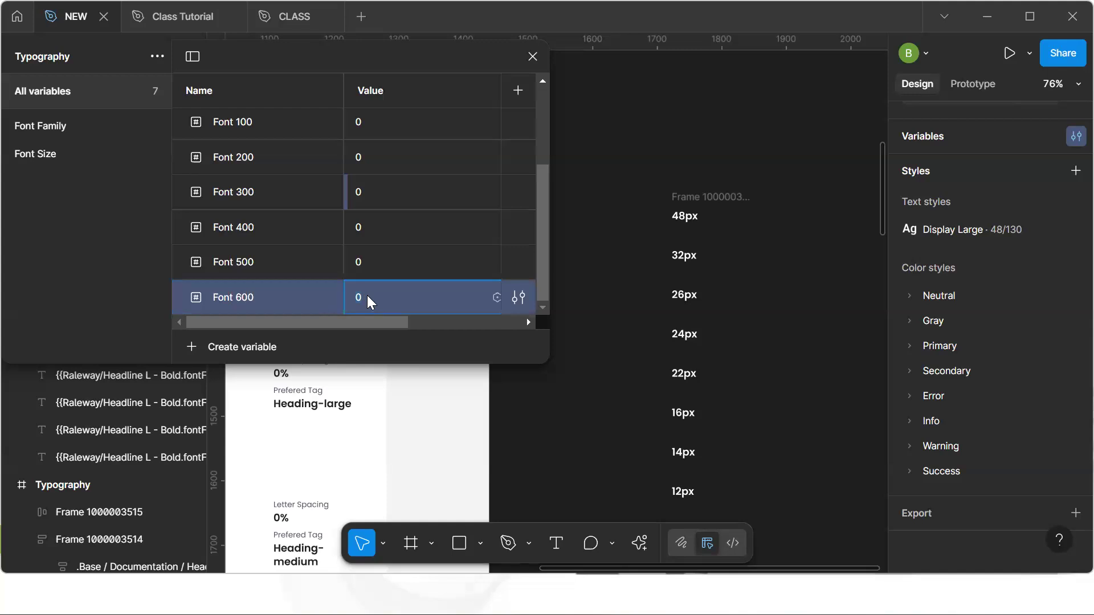
Duplicate Font 600 twice and rename the copies Font 700 and Font 800
{"action": "key", "text": "ctrl+d"}
{"action": "key", "text": "ctrl+d"}
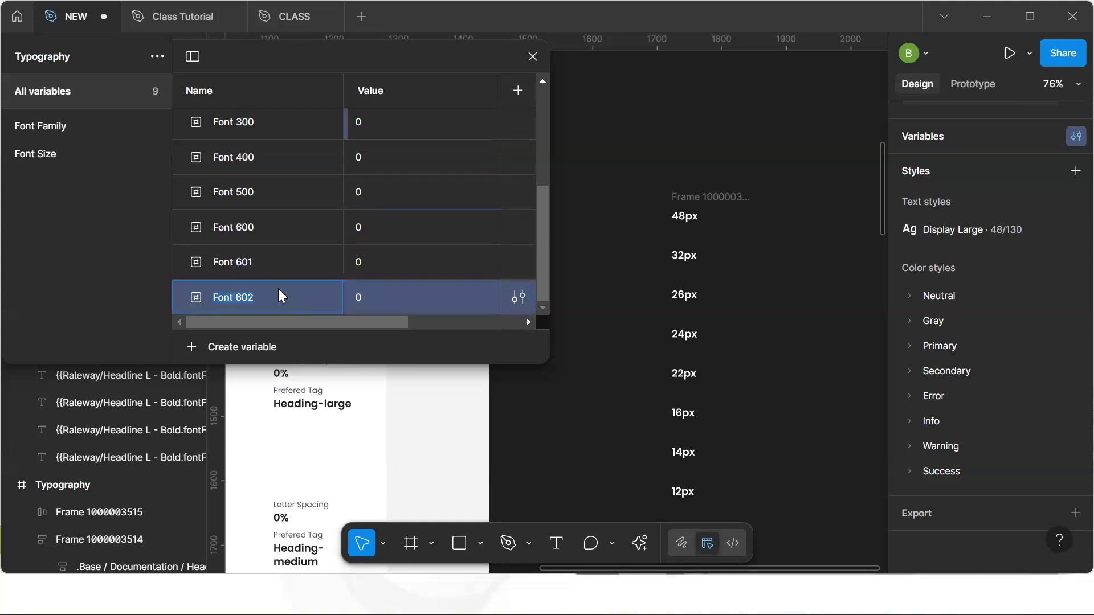
{"action": "double_click", "coordinate": [261, 262]}
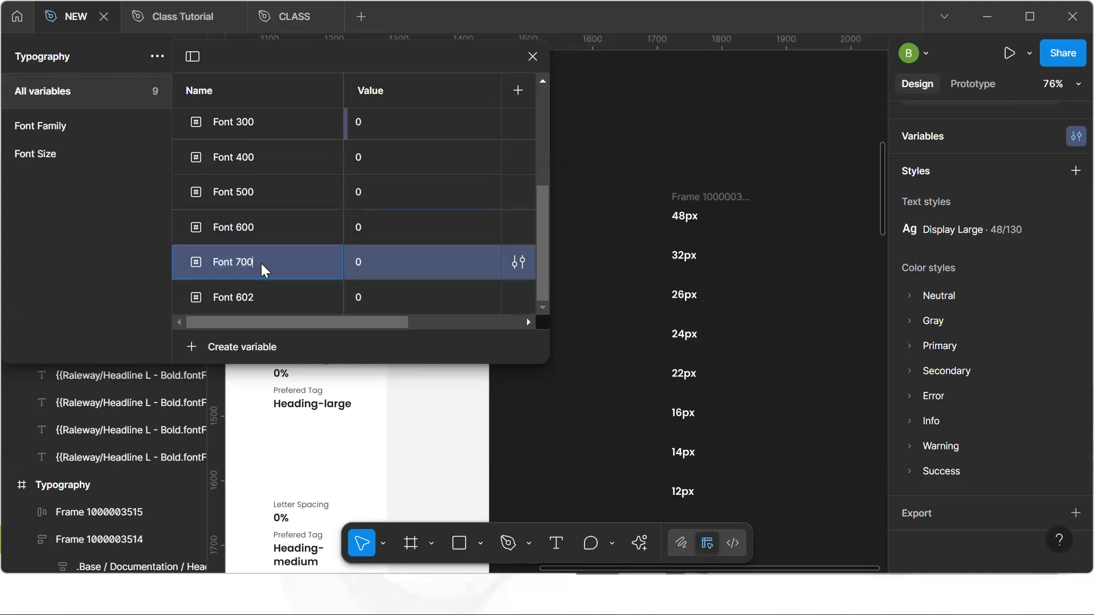
{"action": "double_click", "coordinate": [259, 296]}
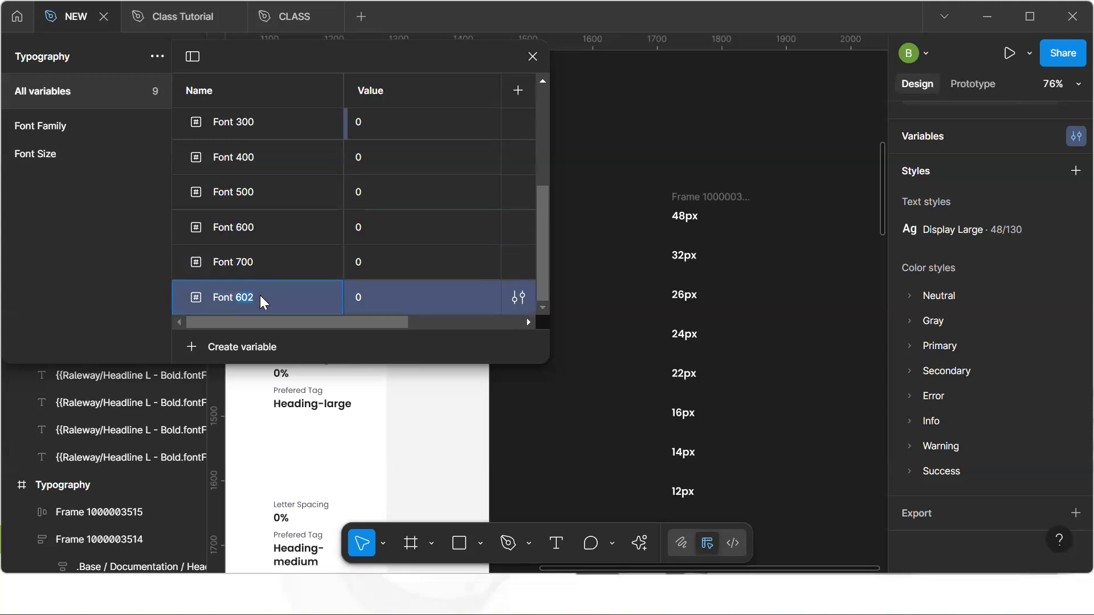
{"action": "key", "text": "Return"}
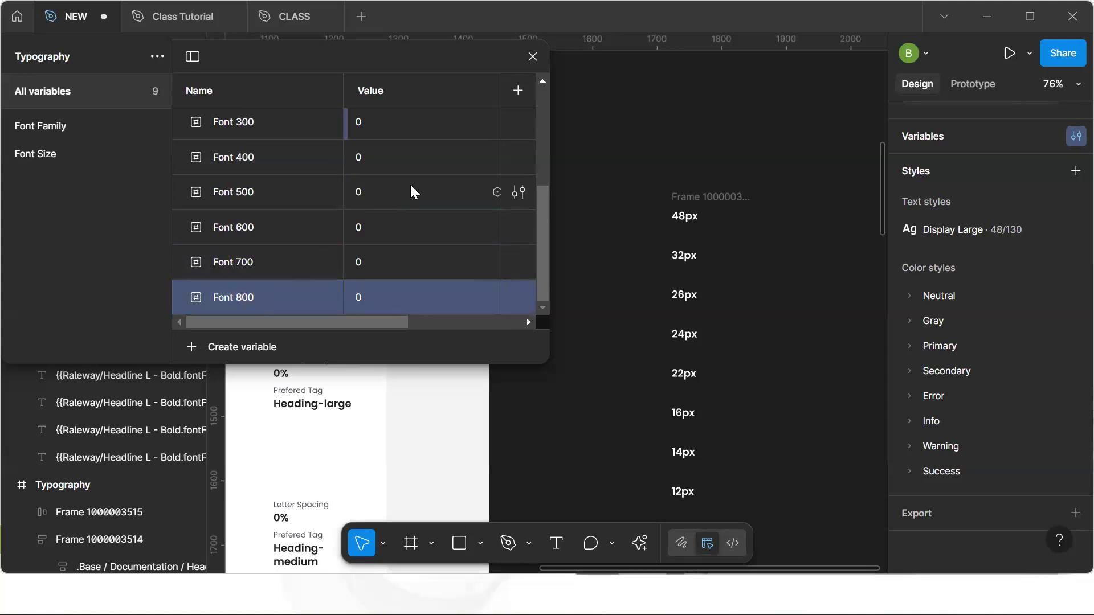
Set the values of Font 100, Font 200 and Font 300 to 48, 32 and 26
{"action": "scroll", "coordinate": [410, 185], "scroll_direction": "up", "scroll_amount": 5}
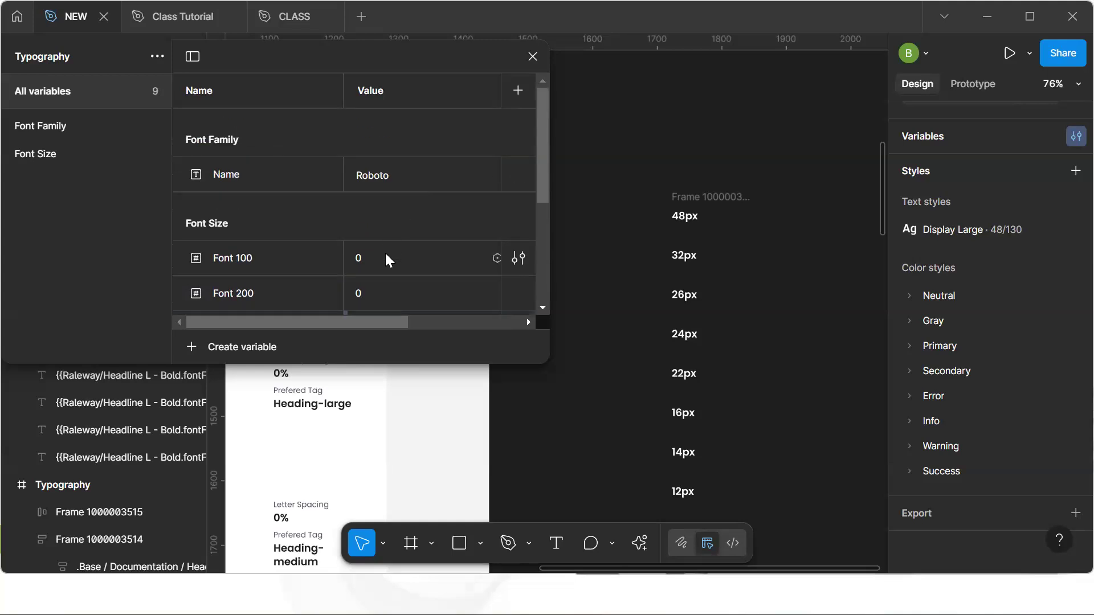
{"action": "scroll", "coordinate": [386, 256], "scroll_direction": "down", "scroll_amount": 1}
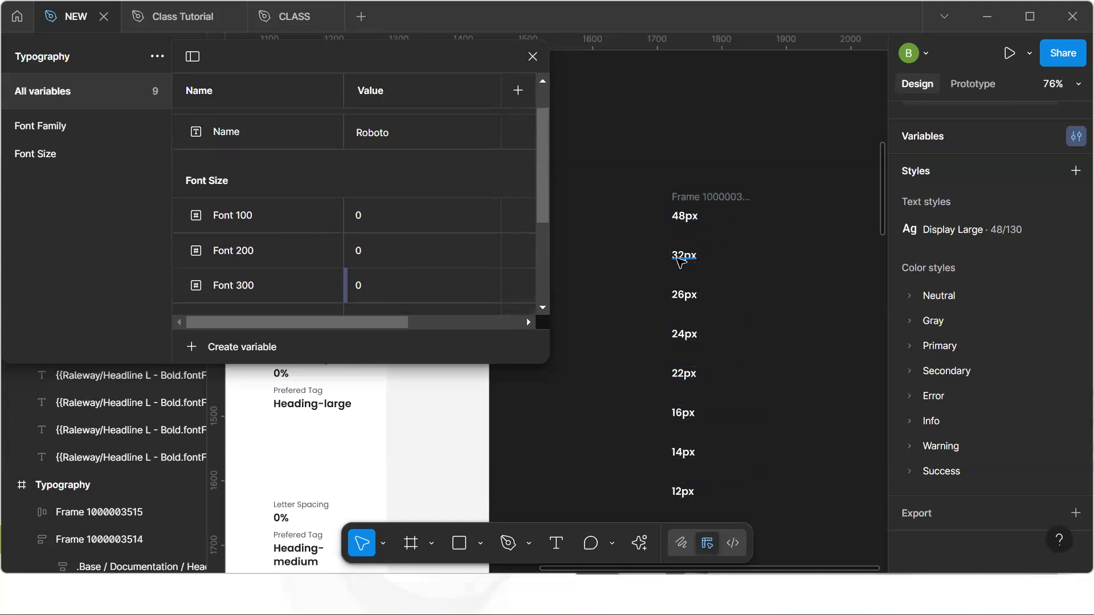
{"action": "left_click", "coordinate": [368, 221]}
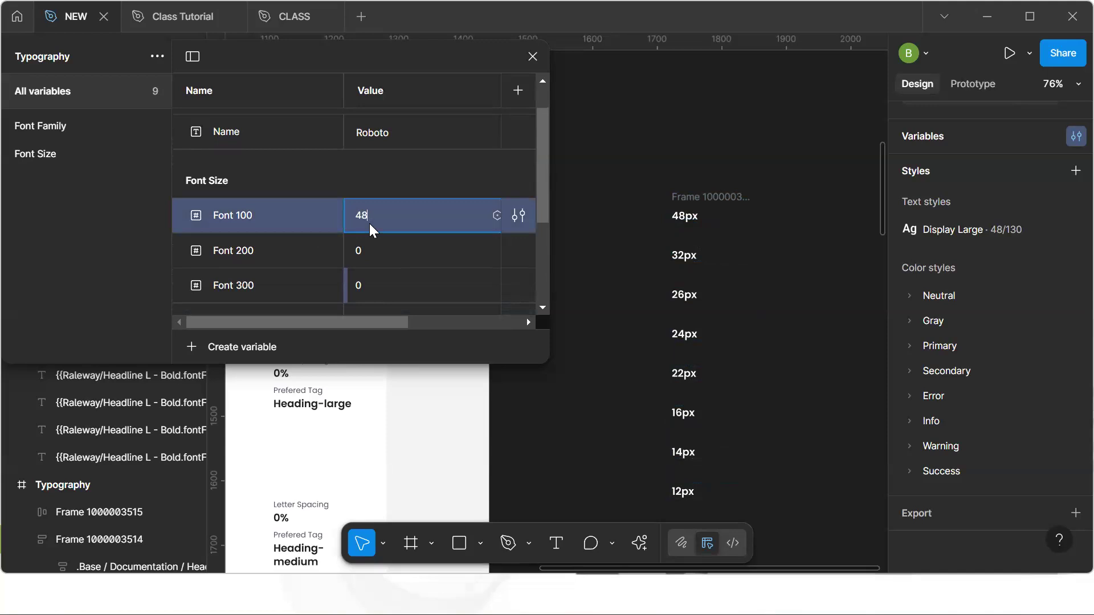
{"action": "left_click", "coordinate": [371, 243]}
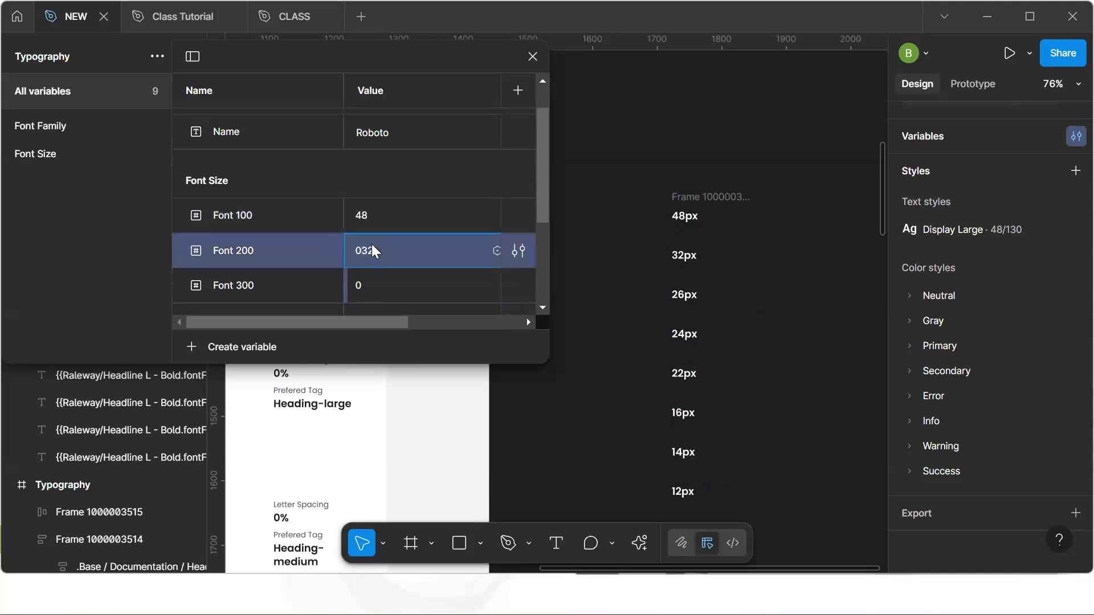
{"action": "left_click", "coordinate": [377, 280]}
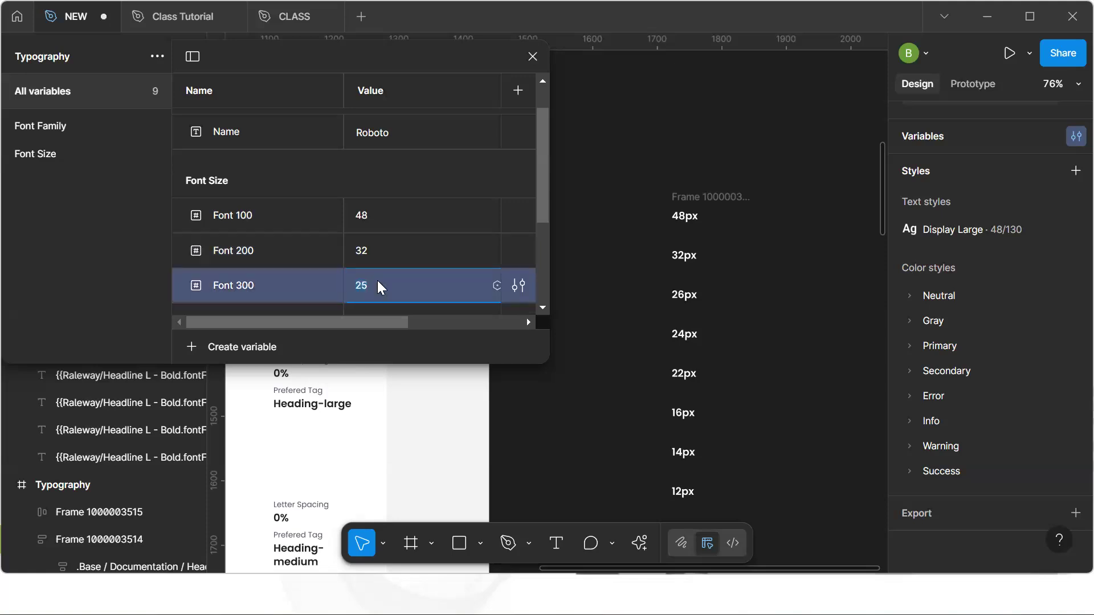
{"action": "scroll", "coordinate": [406, 278], "scroll_direction": "down", "scroll_amount": 3}
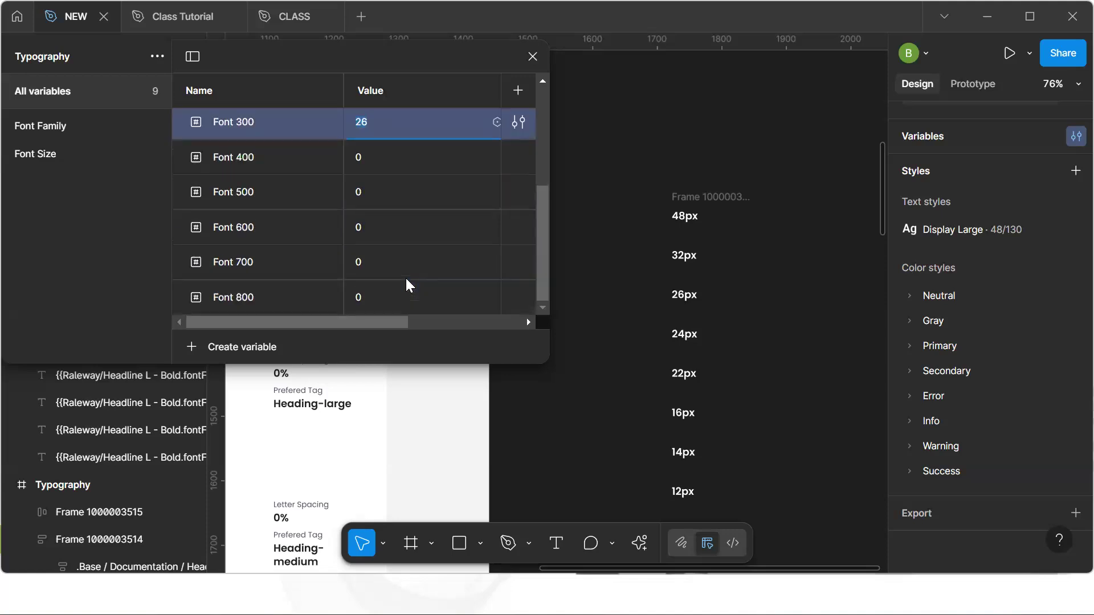
Set the values of Font 400 through Font 800 to 24, 22, 16, 14 and 12
{"action": "left_click", "coordinate": [406, 158]}
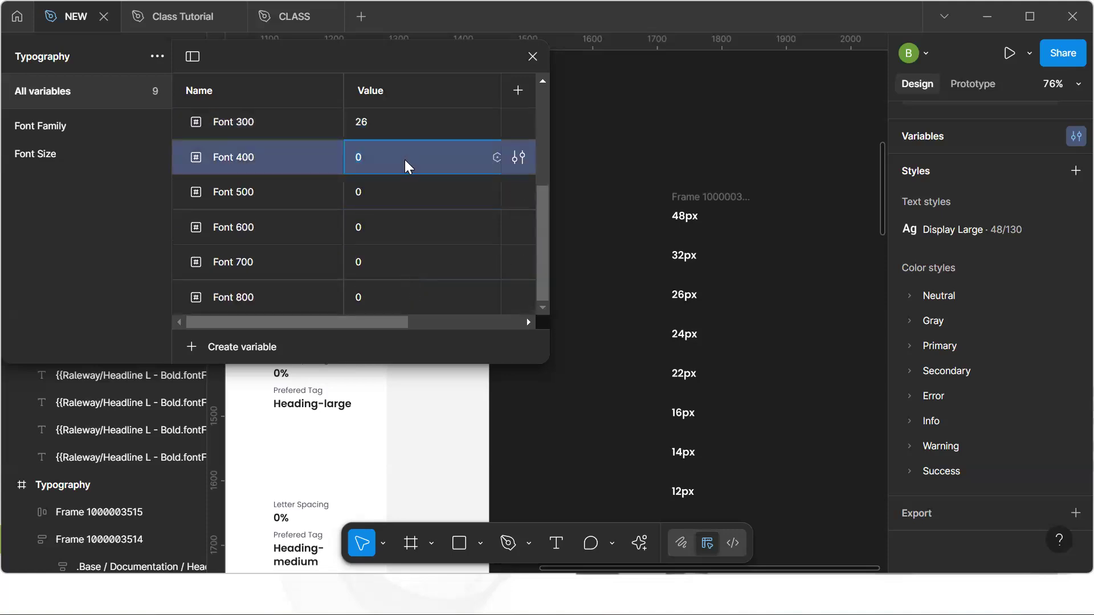
{"action": "type", "text": "24"}
{"action": "left_click", "coordinate": [380, 188]}
{"action": "type", "text": "22"}
{"action": "left_click", "coordinate": [371, 227]}
{"action": "type", "text": "16"}
{"action": "left_click", "coordinate": [375, 247]}
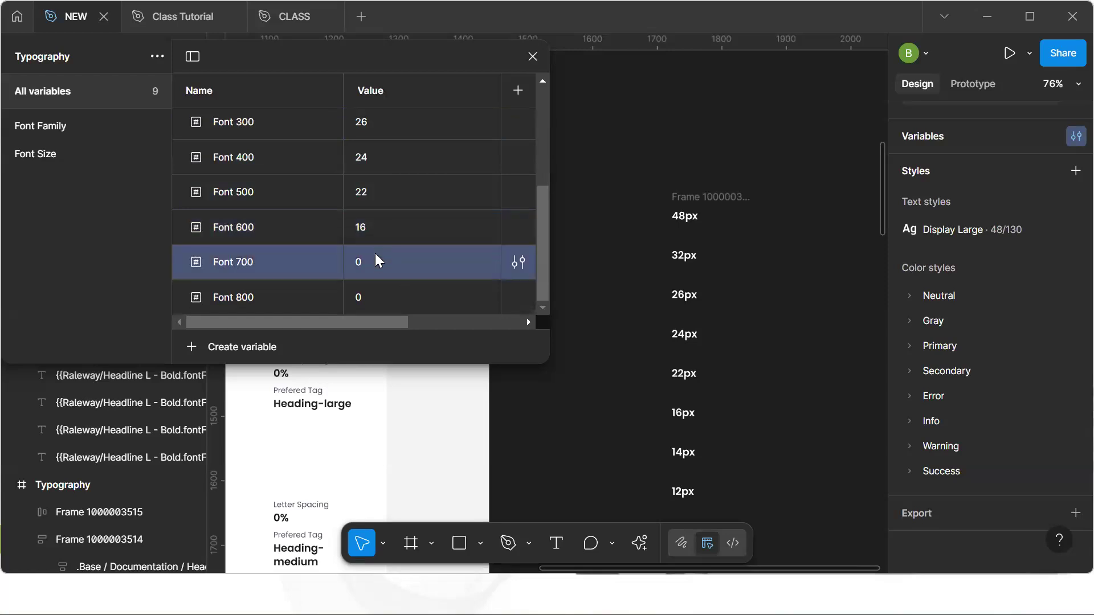
{"action": "type", "text": "14"}
{"action": "left_click", "coordinate": [380, 291]}
{"action": "type", "text": "12"}
{"action": "key", "text": "Return"}
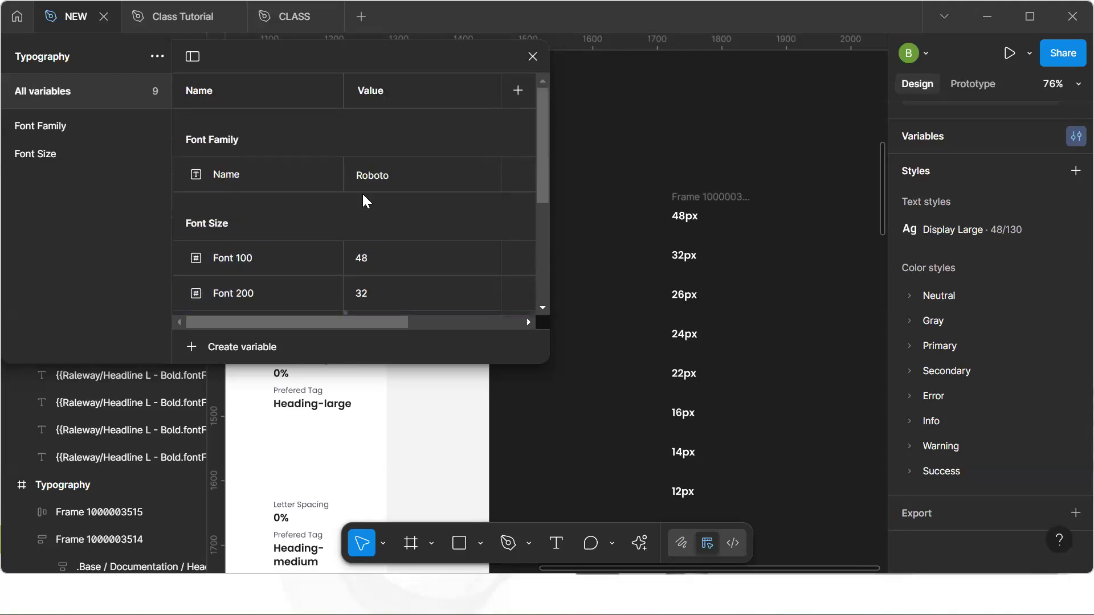
Review the Font Family and Font Size groups of variables, then close the variables window
{"action": "scroll", "coordinate": [362, 194], "scroll_direction": "down", "scroll_amount": 5}
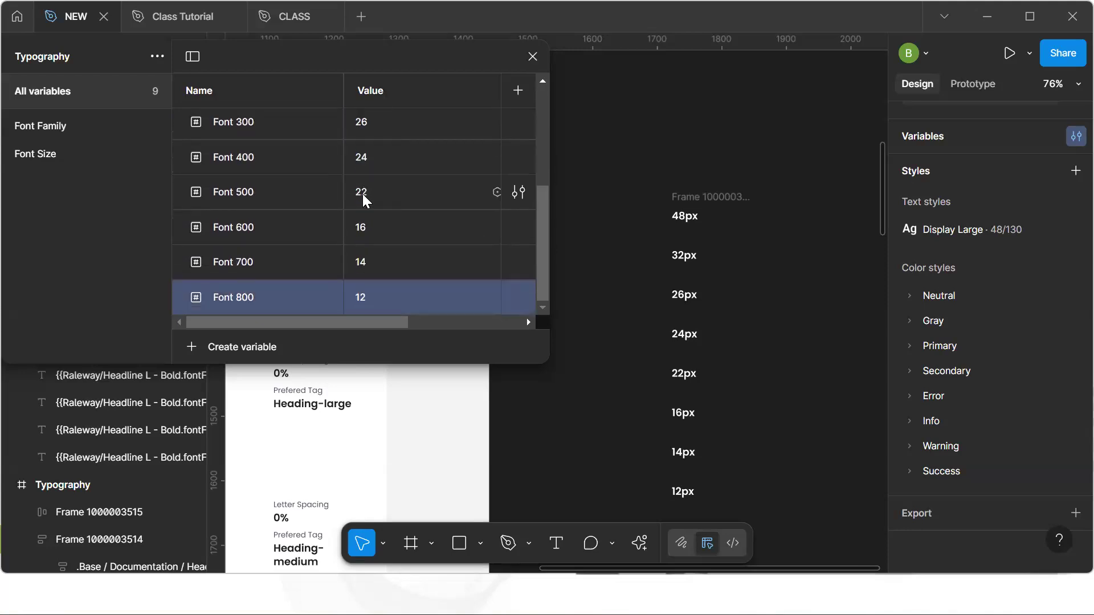
{"action": "scroll", "coordinate": [362, 194], "scroll_direction": "up", "scroll_amount": 5}
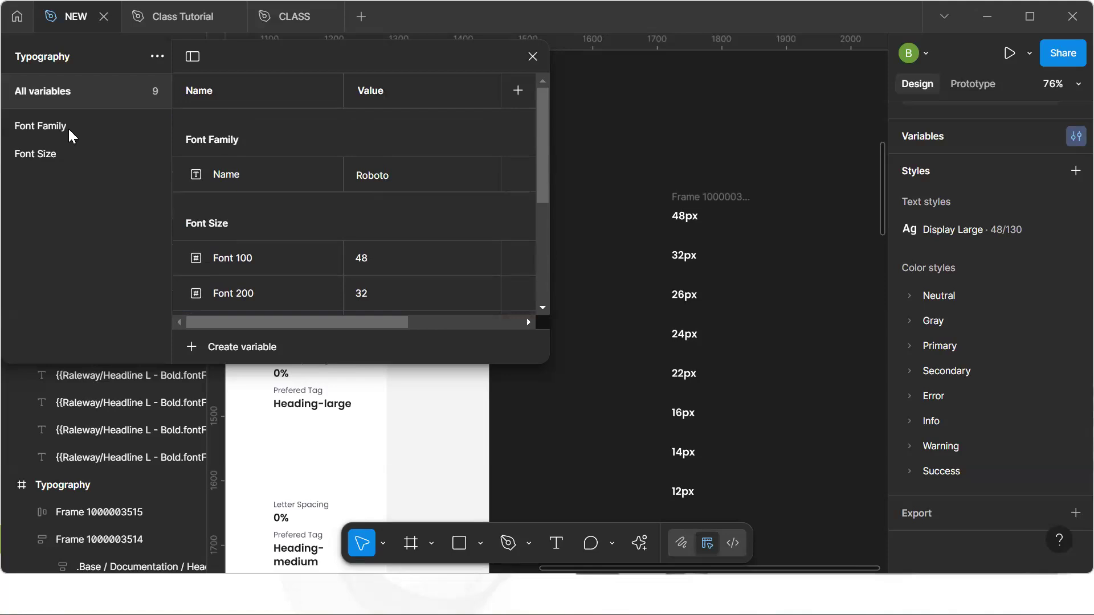
{"action": "left_click", "coordinate": [40, 126]}
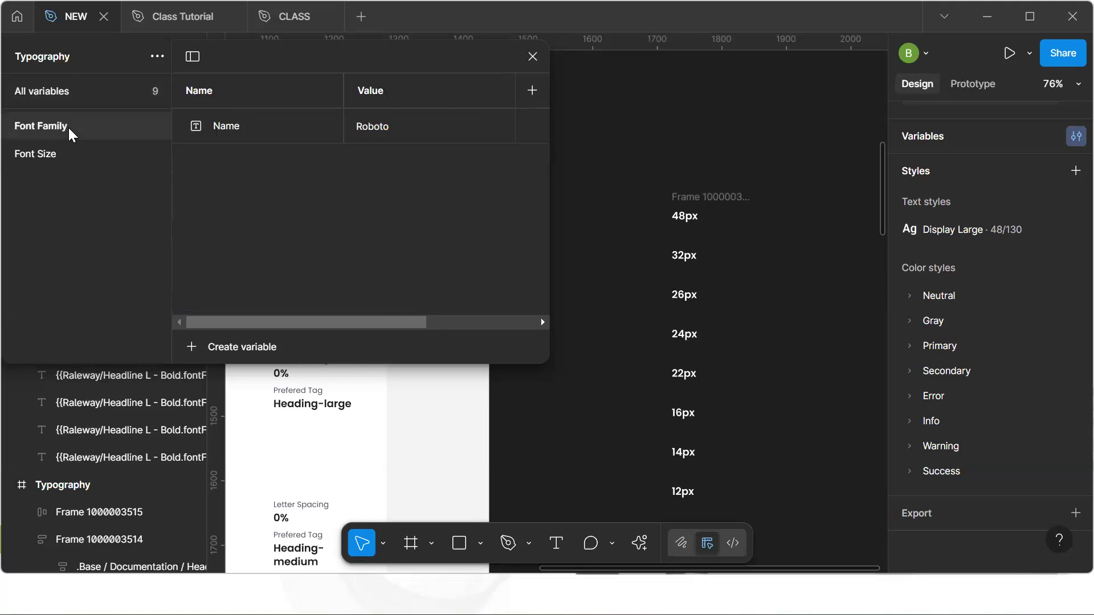
{"action": "left_click", "coordinate": [64, 165]}
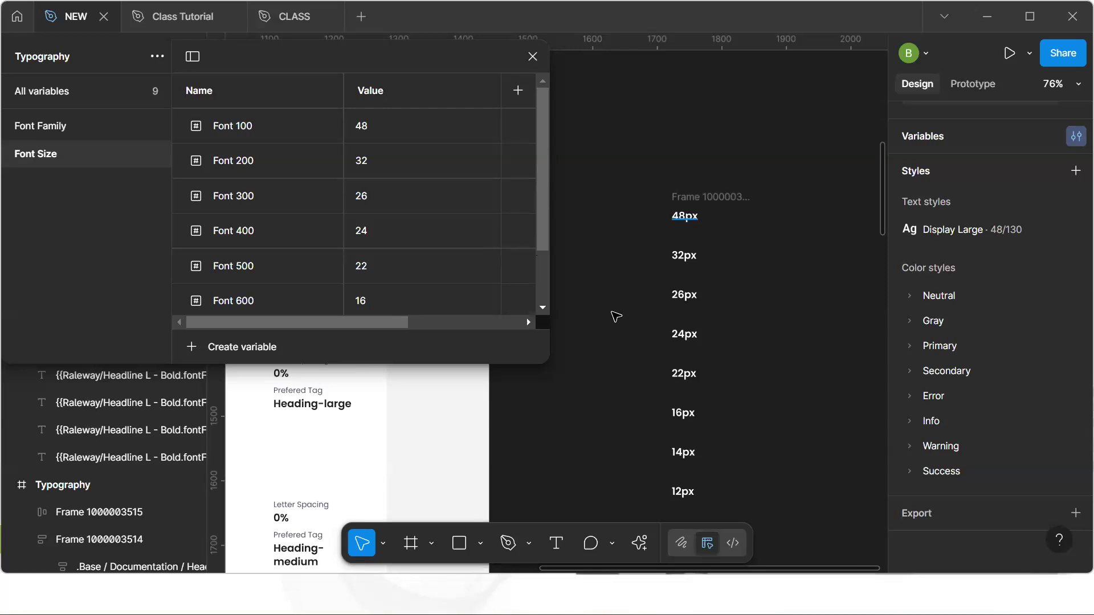
{"action": "left_click", "coordinate": [534, 59]}
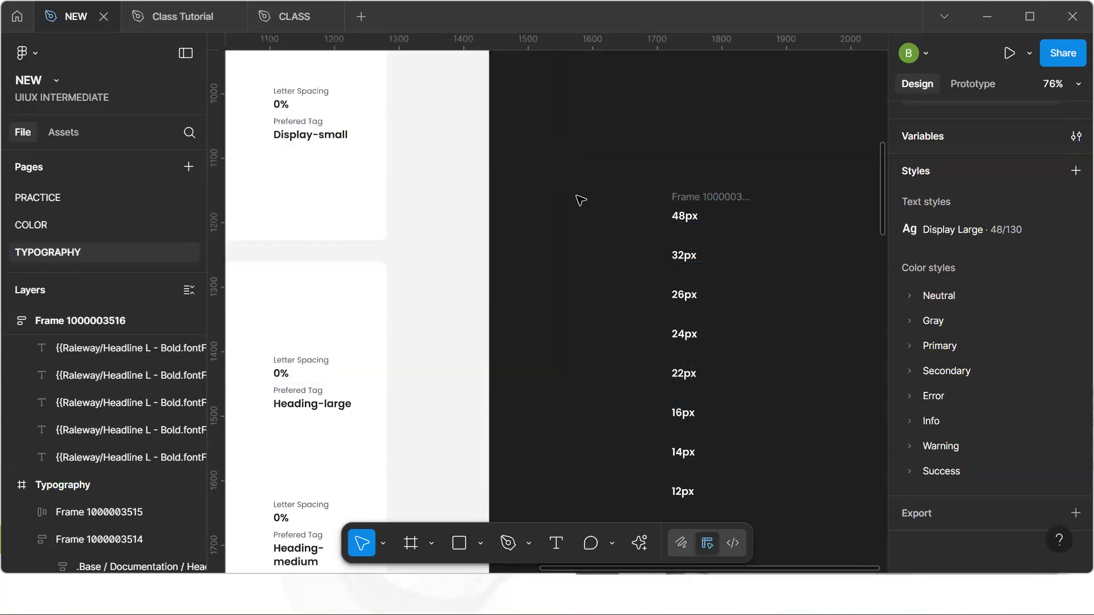
Examine the typography style guide on the canvas for the font weights used
{"action": "scroll", "coordinate": [581, 200], "scroll_direction": "down", "scroll_amount": 5}
{"action": "key", "text": "h"}
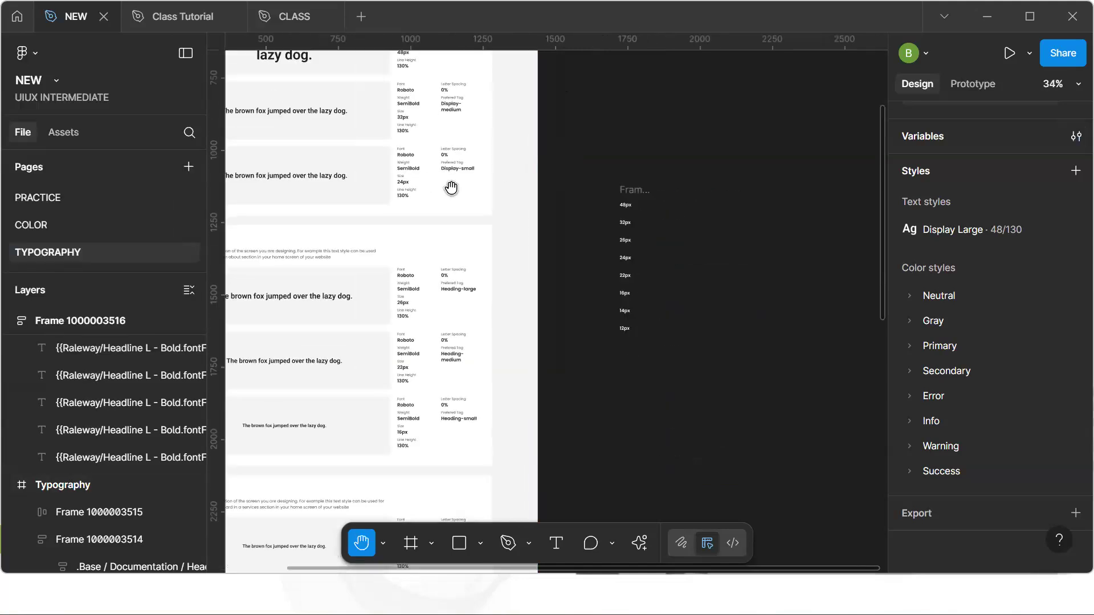
{"action": "left_click_drag", "start_coordinate": [511, 289], "coordinate": [576, 418]}
{"action": "scroll", "coordinate": [501, 272], "scroll_direction": "up", "scroll_amount": 2}
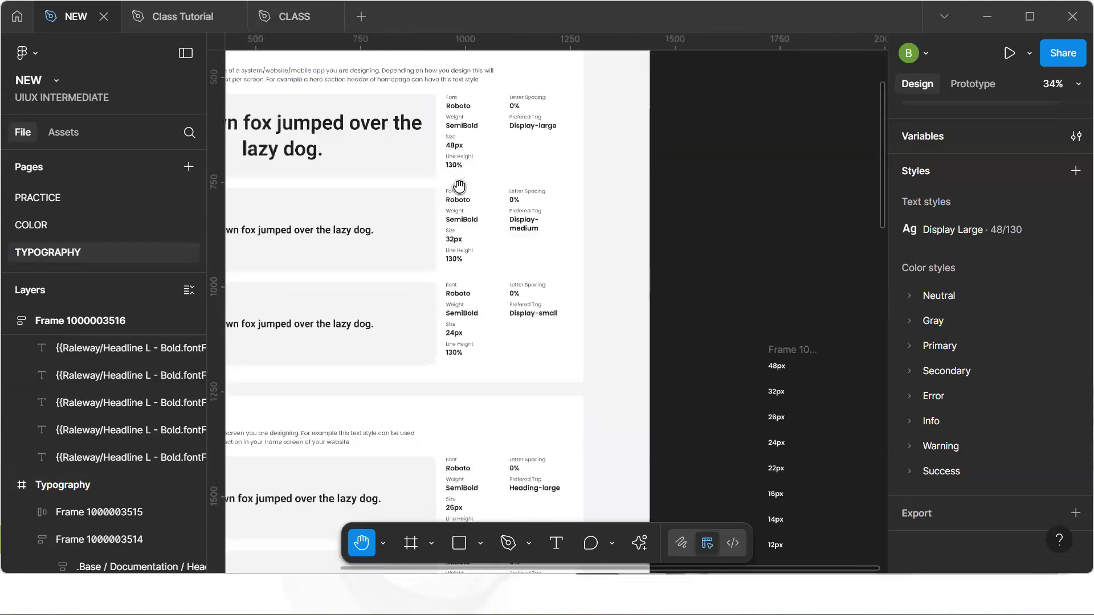
{"action": "scroll", "coordinate": [457, 310], "scroll_direction": "down", "scroll_amount": 5}
{"action": "scroll", "coordinate": [461, 230], "scroll_direction": "down", "scroll_amount": 7}
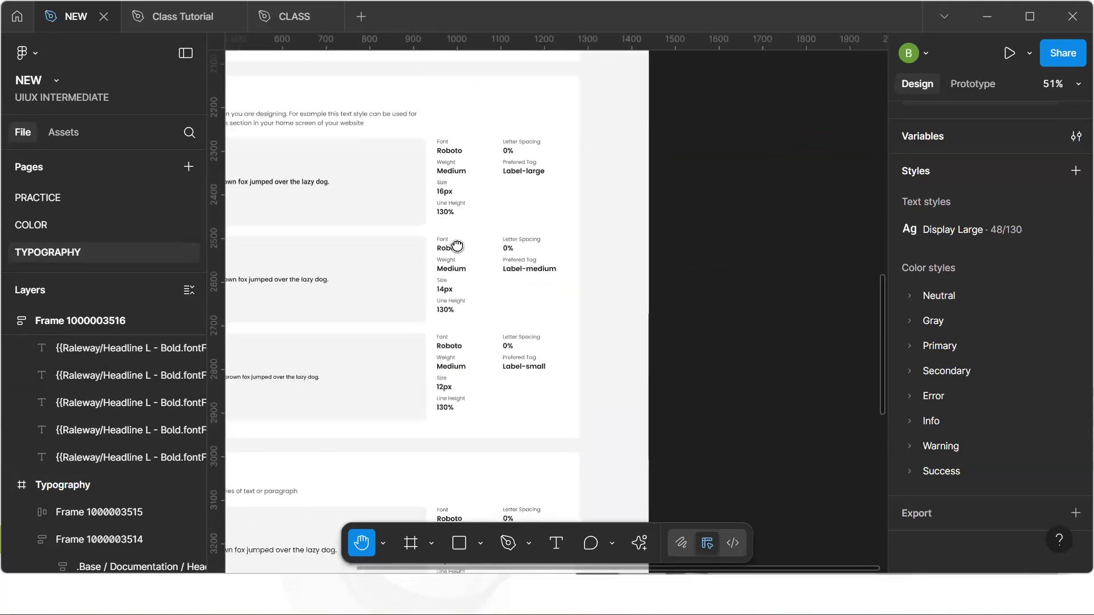
{"action": "scroll", "coordinate": [457, 246], "scroll_direction": "down", "scroll_amount": 7}
{"action": "scroll", "coordinate": [457, 277], "scroll_direction": "down", "scroll_amount": 5}
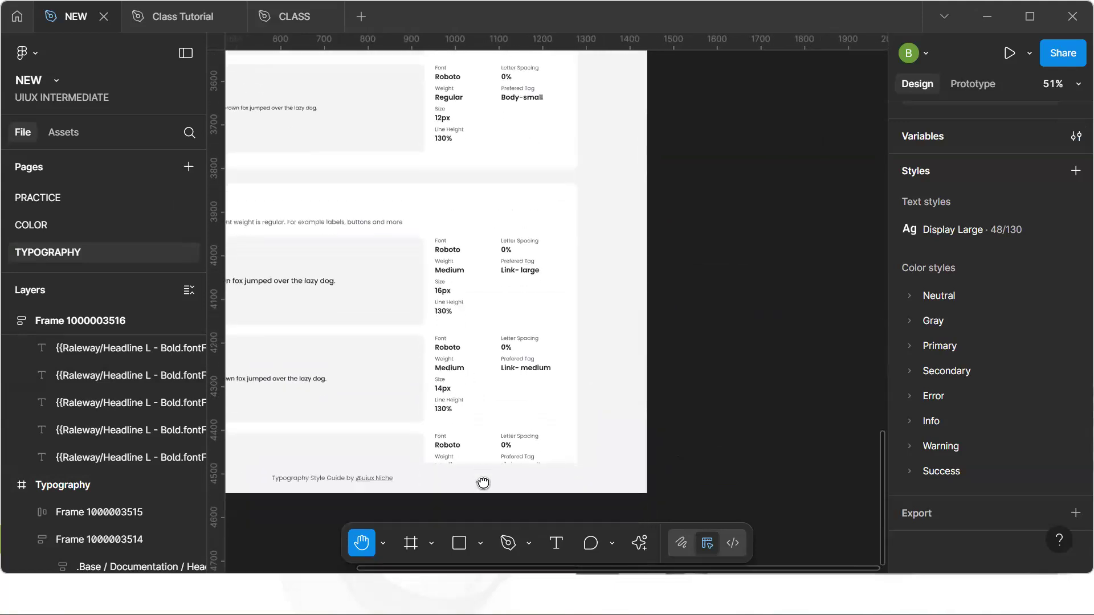
{"action": "scroll", "coordinate": [483, 483], "scroll_direction": "up", "scroll_amount": 8}
{"action": "scroll", "coordinate": [469, 385], "scroll_direction": "down", "scroll_amount": 3, "text": "ctrl"}
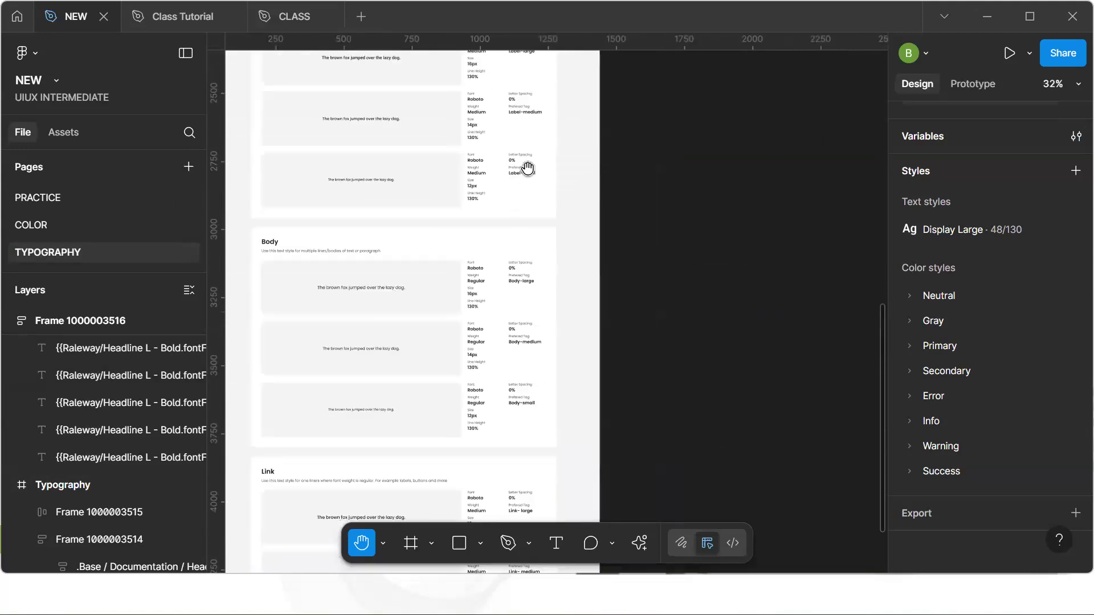
{"action": "left_click_drag", "start_coordinate": [528, 168], "coordinate": [392, 380]}
{"action": "mouse_move", "coordinate": [751, 285]}
{"action": "left_mouse_down"}
{"action": "mouse_move", "coordinate": [673, 286]}
{"action": "mouse_move", "coordinate": [372, 406]}
{"action": "left_mouse_up"}
{"action": "left_click_drag", "start_coordinate": [390, 292], "coordinate": [534, 493]}
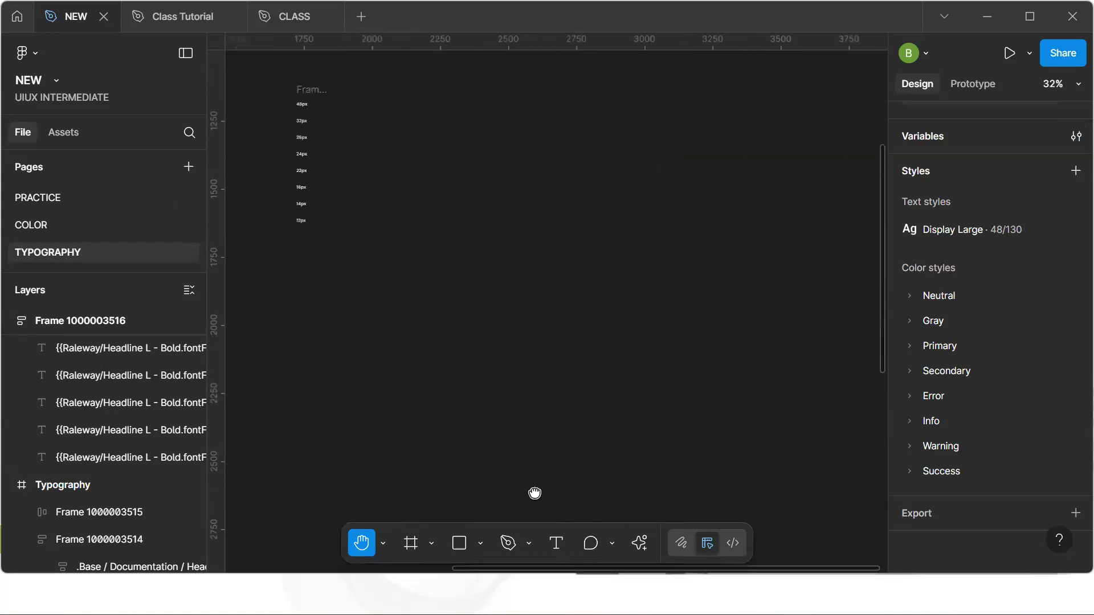
{"action": "left_click_drag", "start_coordinate": [399, 277], "coordinate": [504, 342]}
{"action": "scroll", "coordinate": [503, 342], "scroll_direction": "up", "scroll_amount": 3, "text": "ctrl"}
{"action": "left_click_drag", "start_coordinate": [433, 261], "coordinate": [509, 305]}
{"action": "scroll", "coordinate": [508, 306], "scroll_direction": "up", "scroll_amount": 2, "text": "ctrl"}
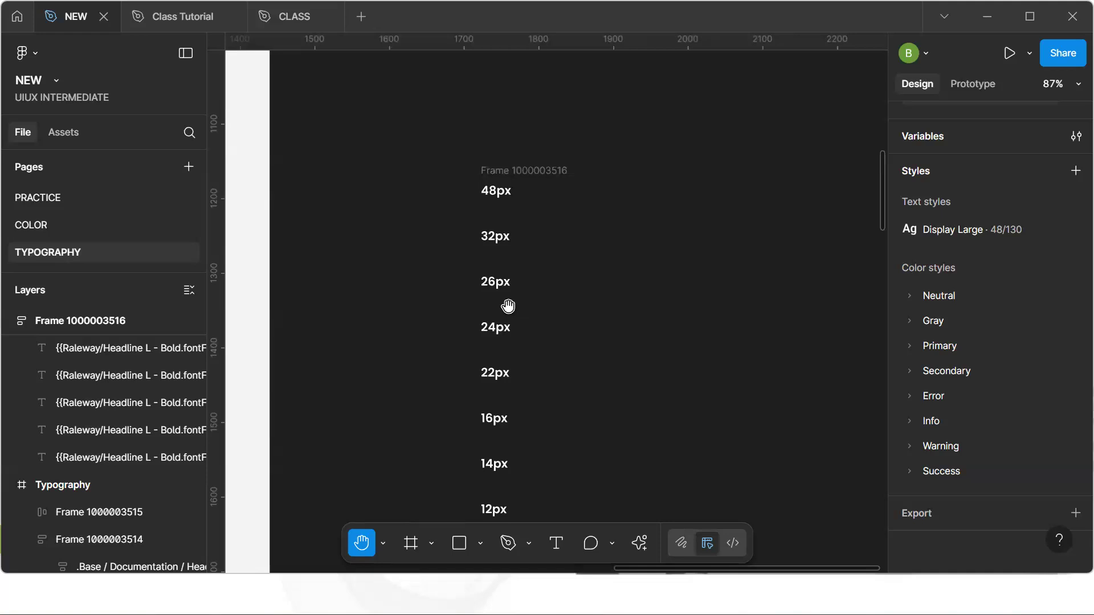
{"action": "key", "text": "v"}
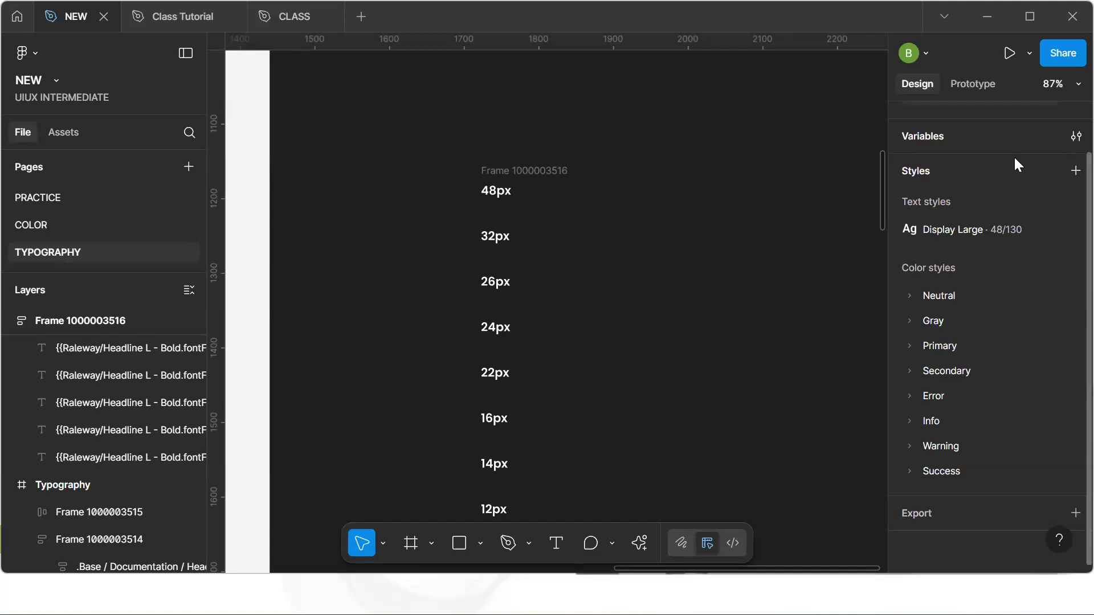
Create a new number variable in a Font Weight group named Type
{"action": "left_click", "coordinate": [1076, 137]}
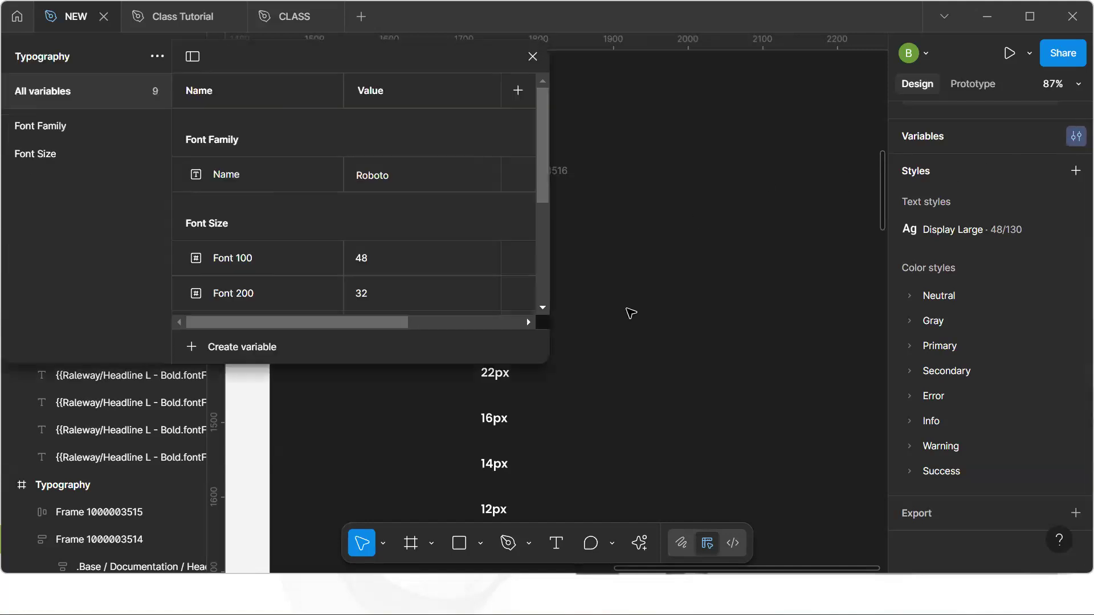
{"action": "left_click", "coordinate": [234, 348]}
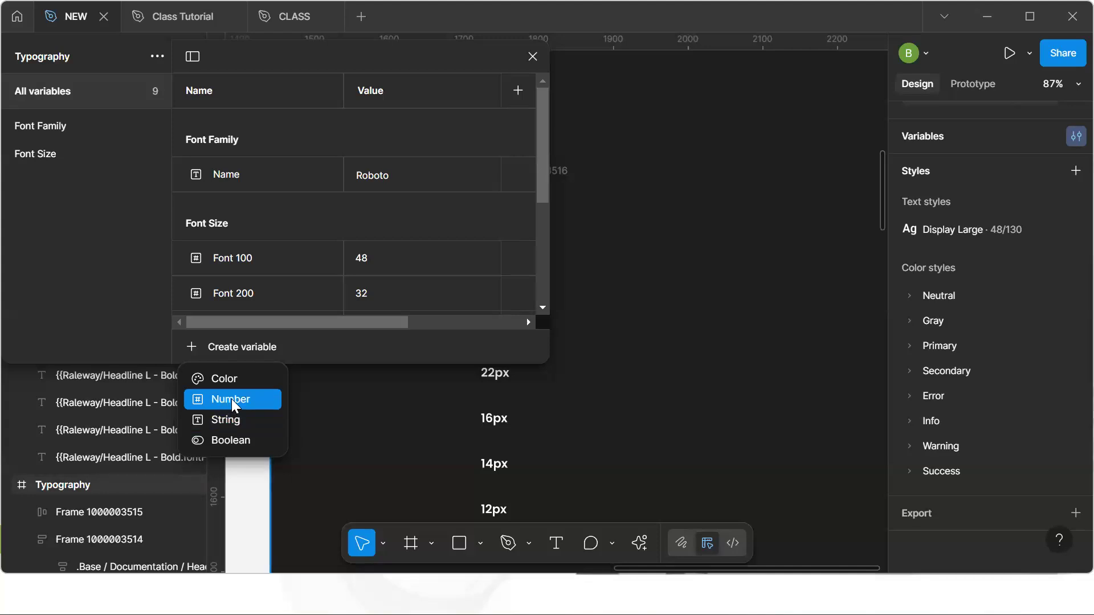
{"action": "left_click", "coordinate": [230, 399]}
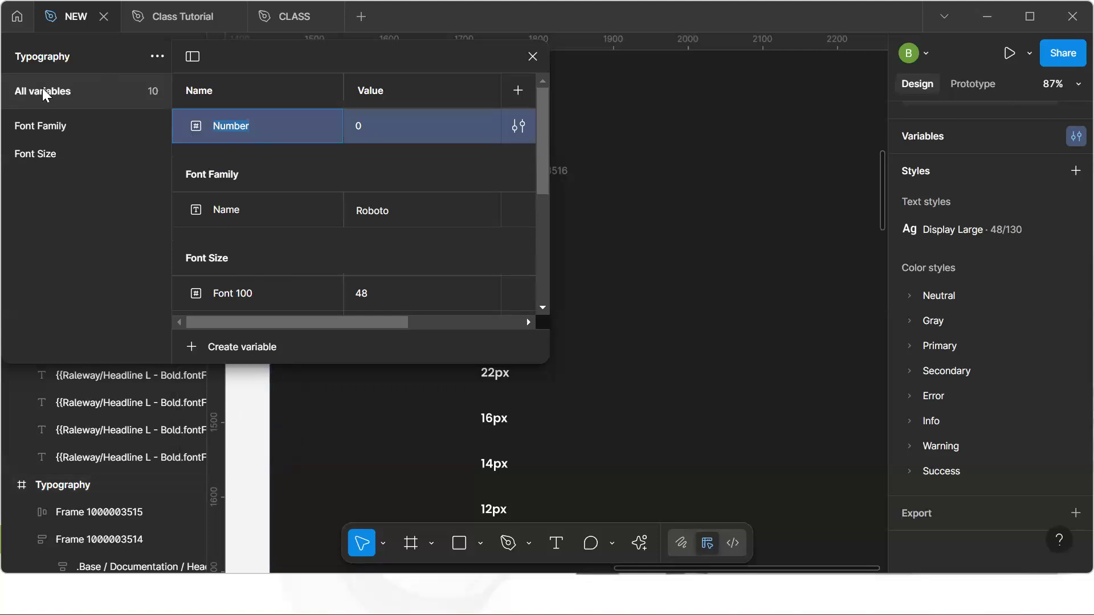
{"action": "type", "text": "Font Weight/ Type"}
{"action": "key", "text": "Return"}
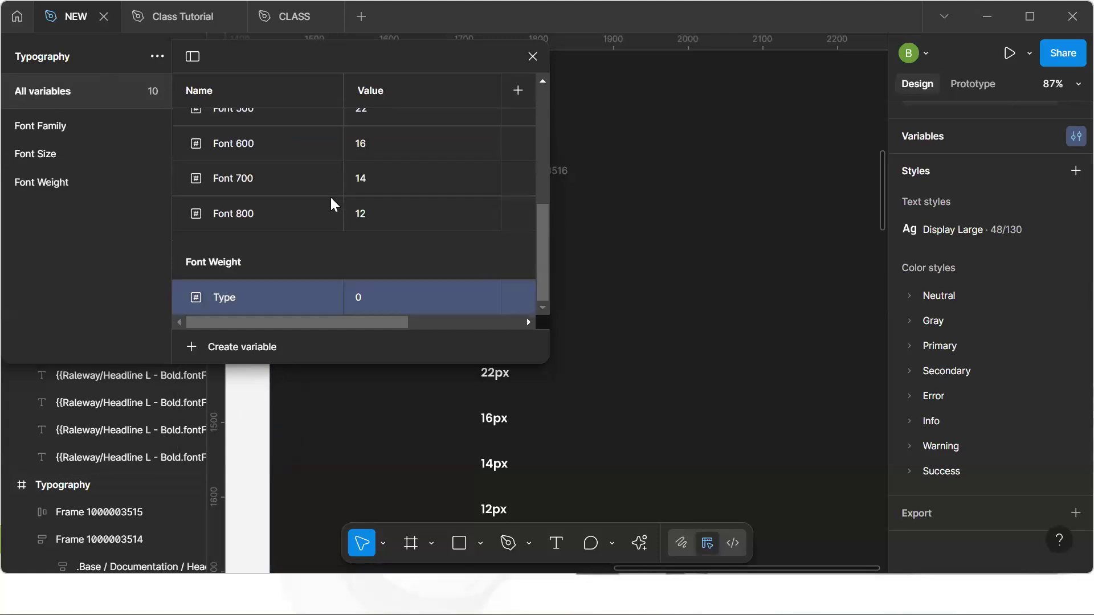
Rename the Font Weight variable to Bold and duplicate it twice
{"action": "left_click", "coordinate": [73, 182]}
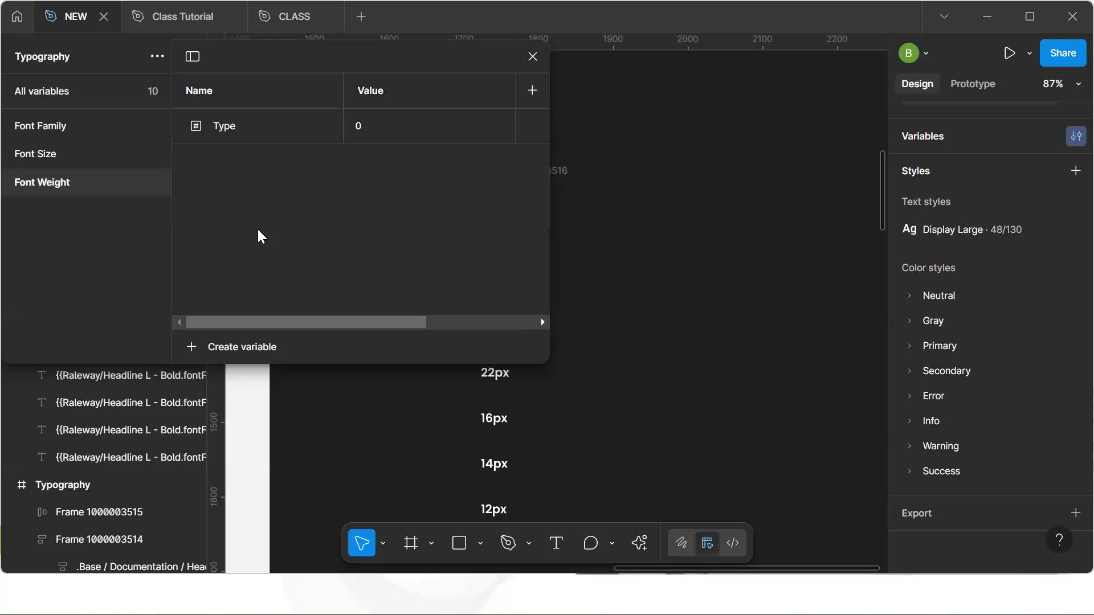
{"action": "left_click", "coordinate": [261, 125]}
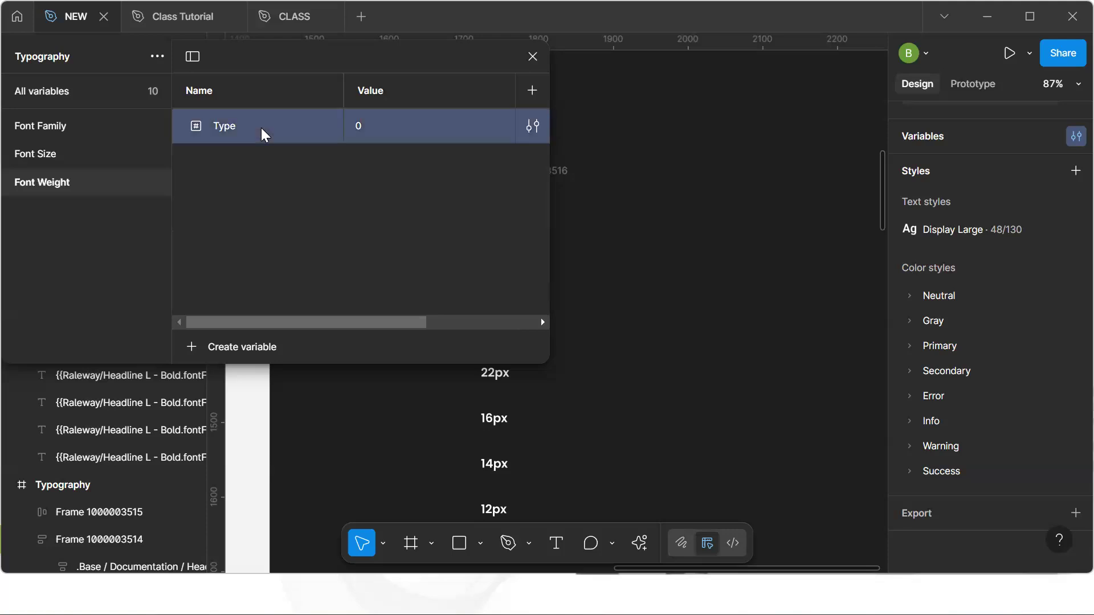
{"action": "double_click", "coordinate": [261, 127]}
{"action": "type", "text": "Bold"}
{"action": "key", "text": "Return"}
{"action": "key", "text": "ctrl+d"}
{"action": "key", "text": "ctrl+d"}
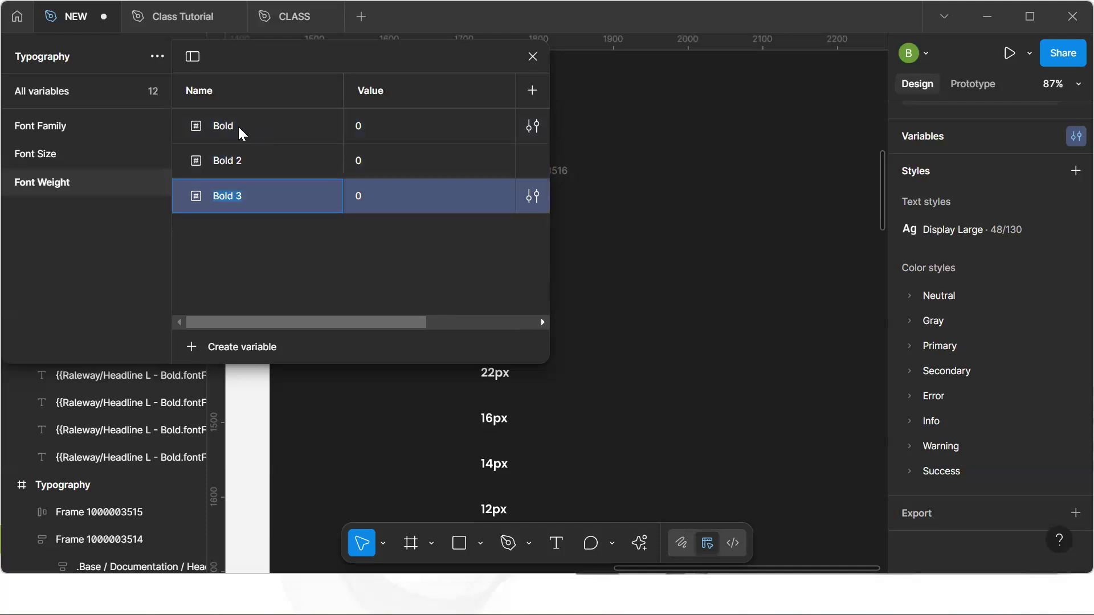
Rename the three Font Weight variables SemiBold, Medium and Regular, then close the variables window
{"action": "left_click", "coordinate": [237, 124]}
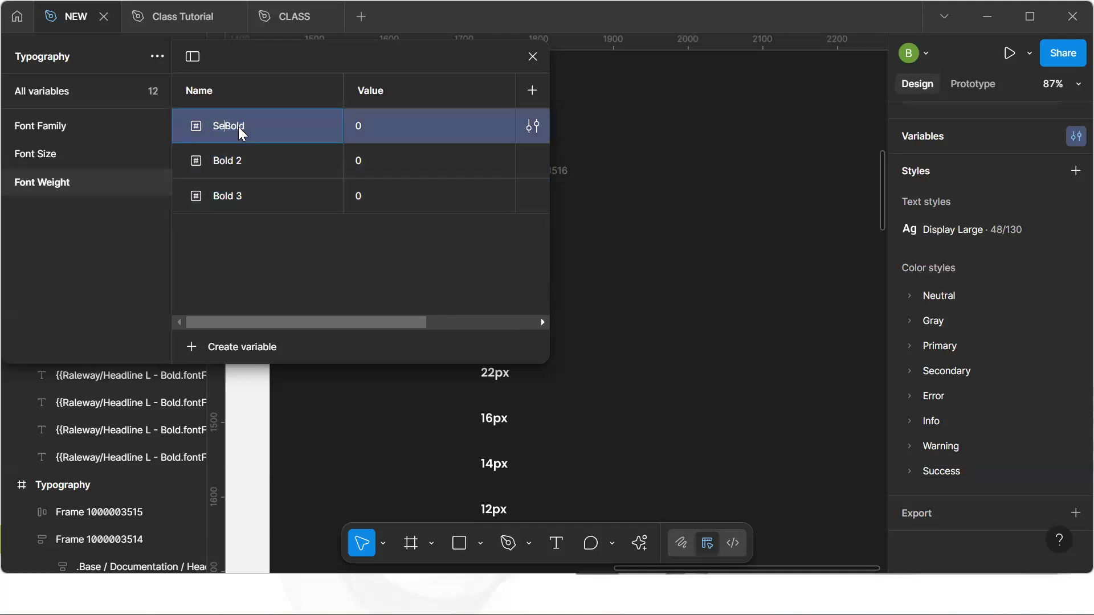
{"action": "double_click", "coordinate": [254, 167]}
{"action": "type", "text": "MEdium"}
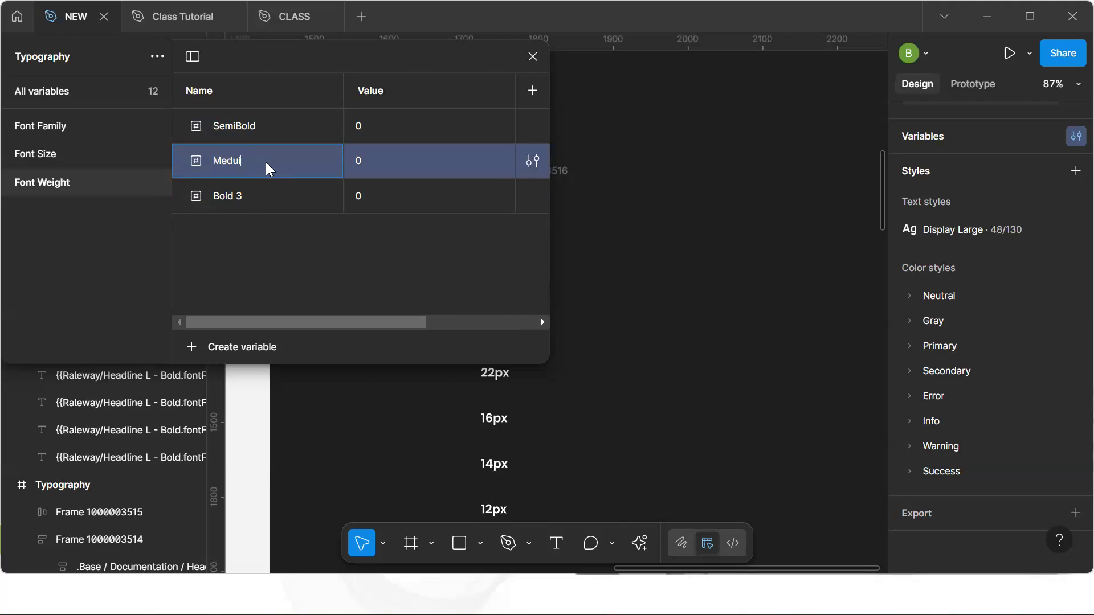
{"action": "double_click", "coordinate": [251, 199]}
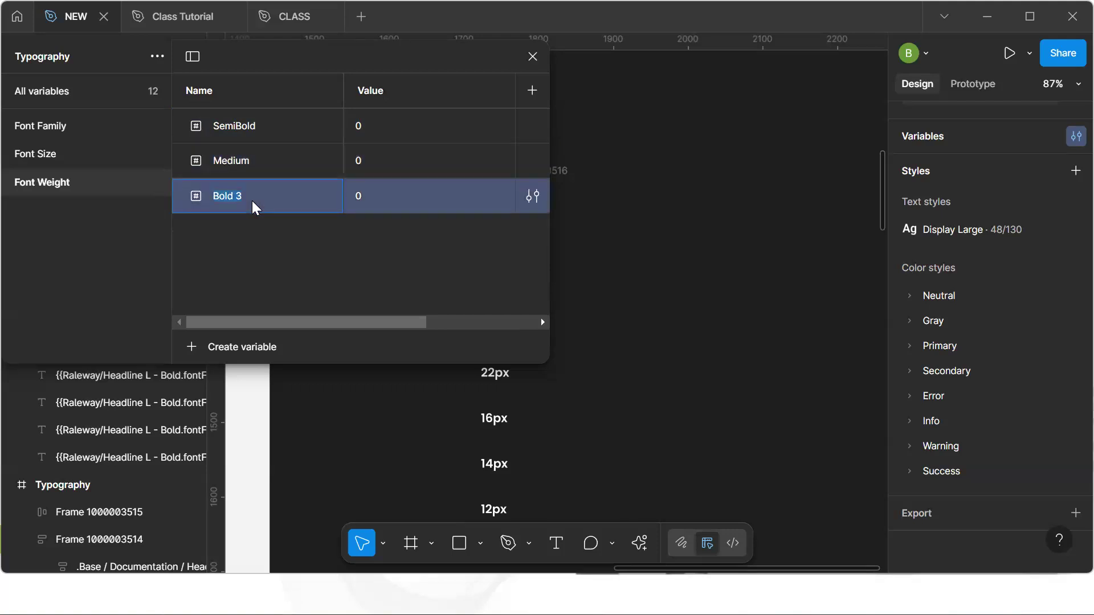
{"action": "type", "text": "R"}
{"action": "key", "text": "Return"}
{"action": "left_click", "coordinate": [533, 57]}
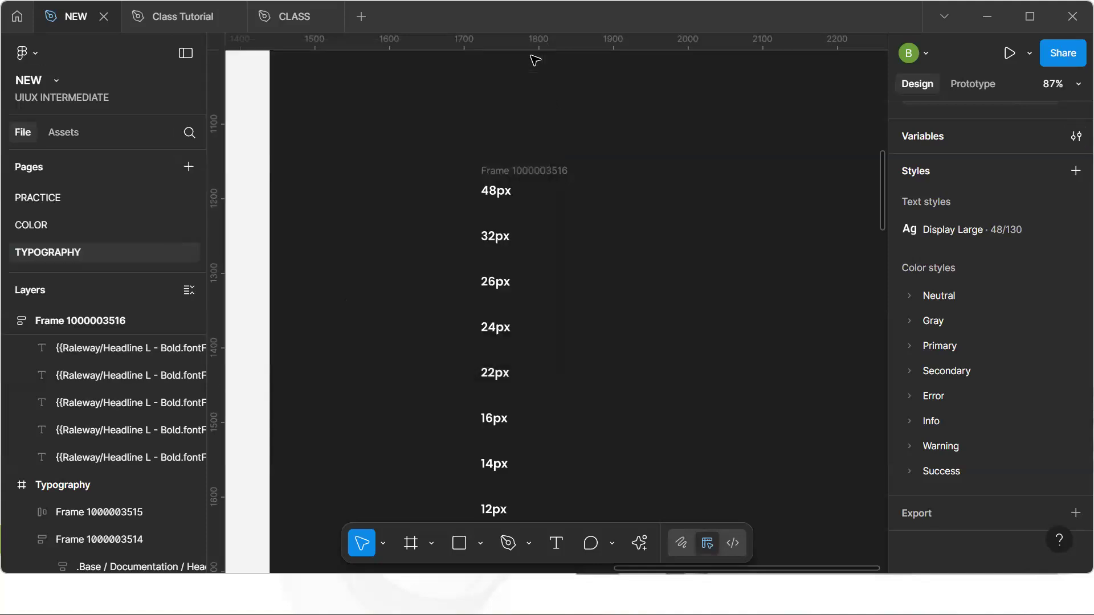
Move the 48px text layer out of the frame onto the empty canvas beside it
{"action": "left_click", "coordinate": [501, 198]}
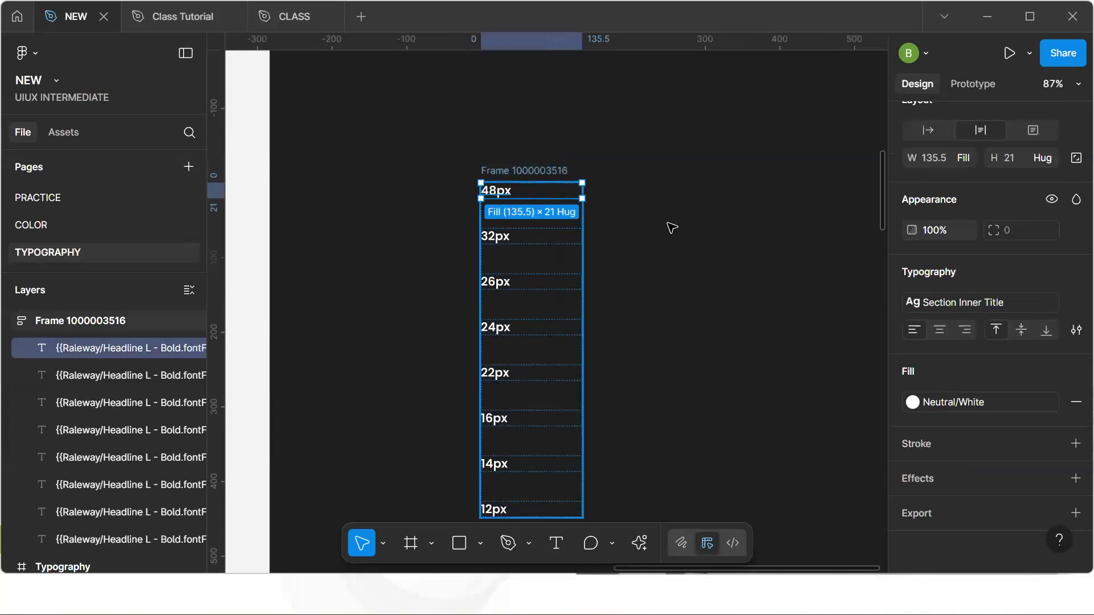
{"action": "left_click_drag", "start_coordinate": [510, 193], "coordinate": [736, 212]}
{"action": "key", "text": "space"}
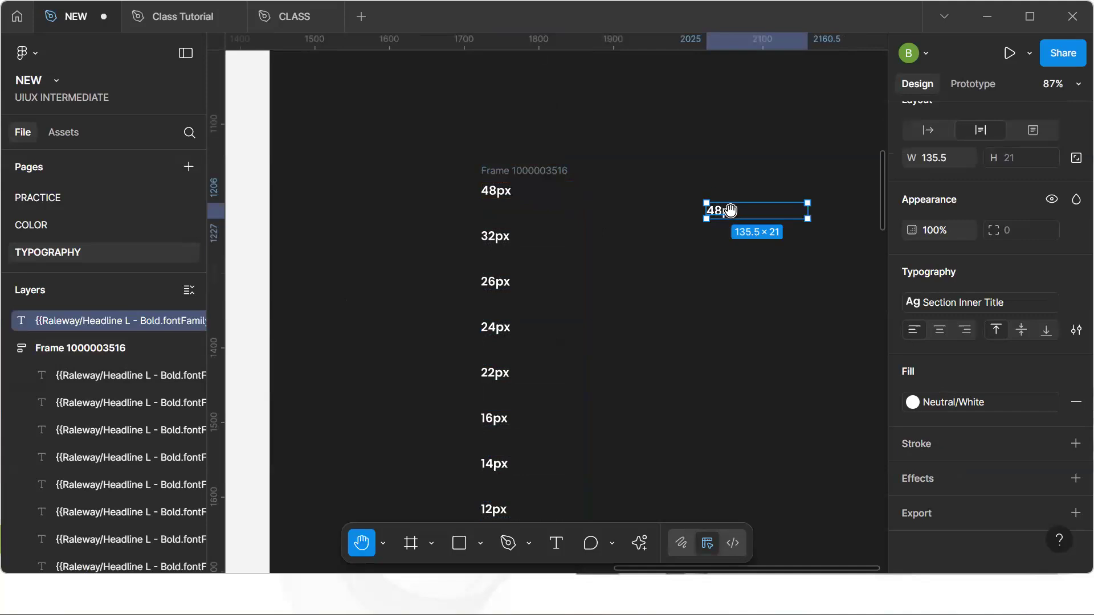
{"action": "left_click_drag", "start_coordinate": [801, 248], "coordinate": [723, 235]}
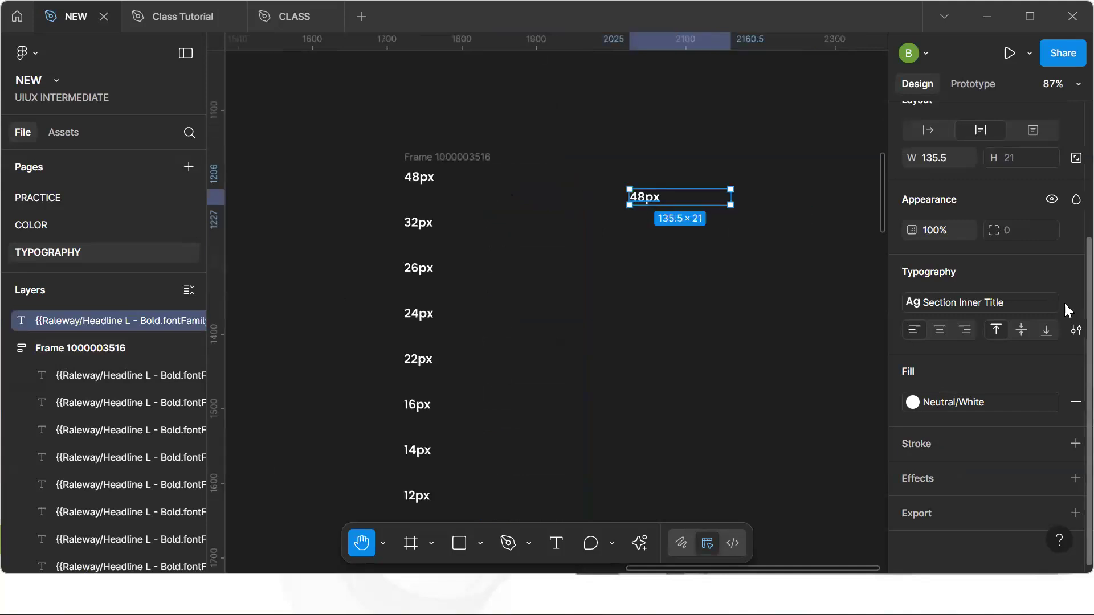
Duplicate the moved text layer twice, stacking the copies directly below it
{"action": "left_click", "coordinate": [1069, 304]}
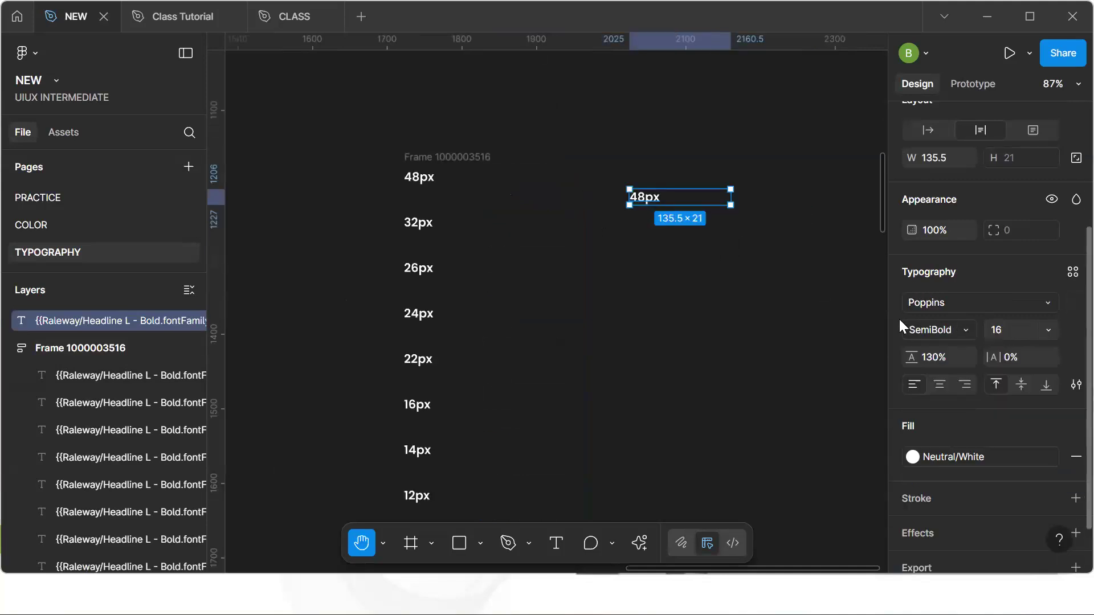
{"action": "key", "text": "ctrl+d"}
{"action": "key", "text": "v"}
{"action": "left_click_drag", "start_coordinate": [648, 200], "coordinate": [647, 229]}
{"action": "key", "text": "ctrl+d"}
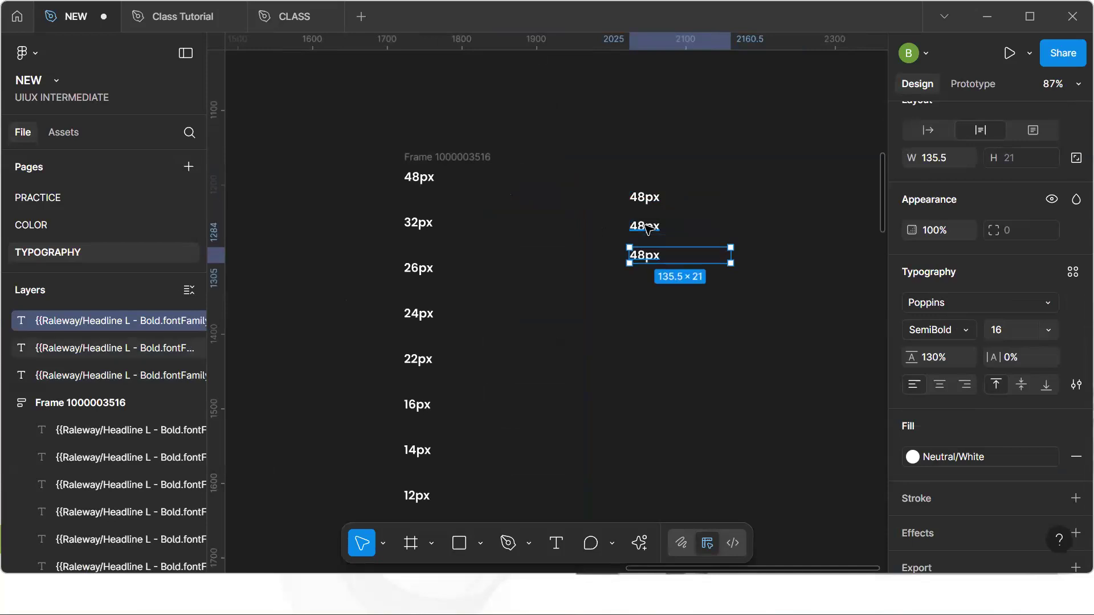
Set the second text copy's font weight to Medium
{"action": "left_click", "coordinate": [648, 227]}
{"action": "left_click", "coordinate": [926, 326]}
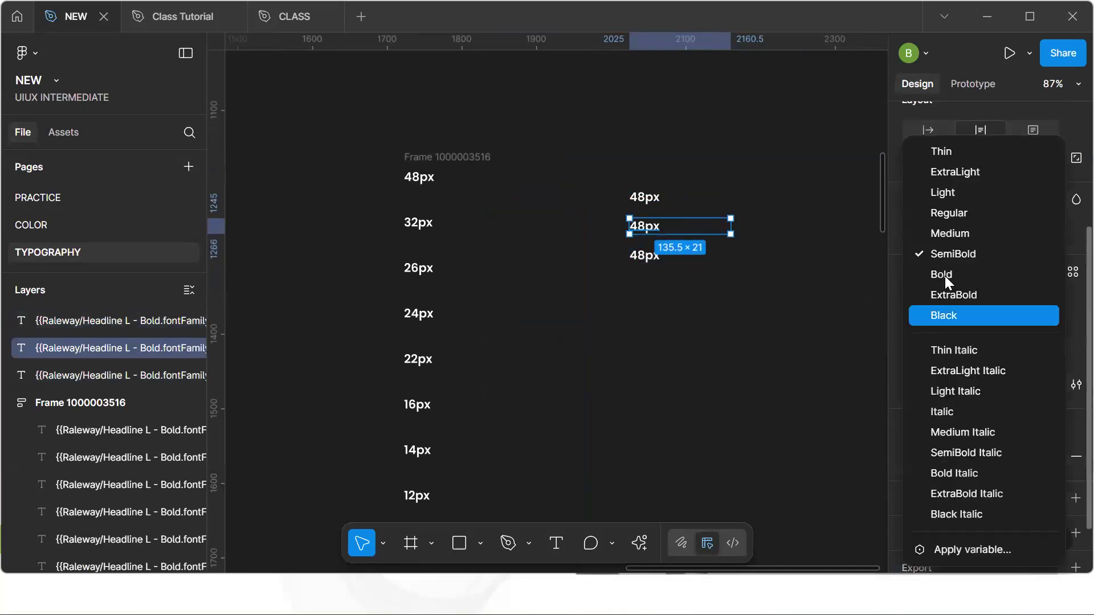
{"action": "left_click", "coordinate": [950, 233]}
Set the third text copy's font weight to Regular
{"action": "left_click", "coordinate": [651, 256]}
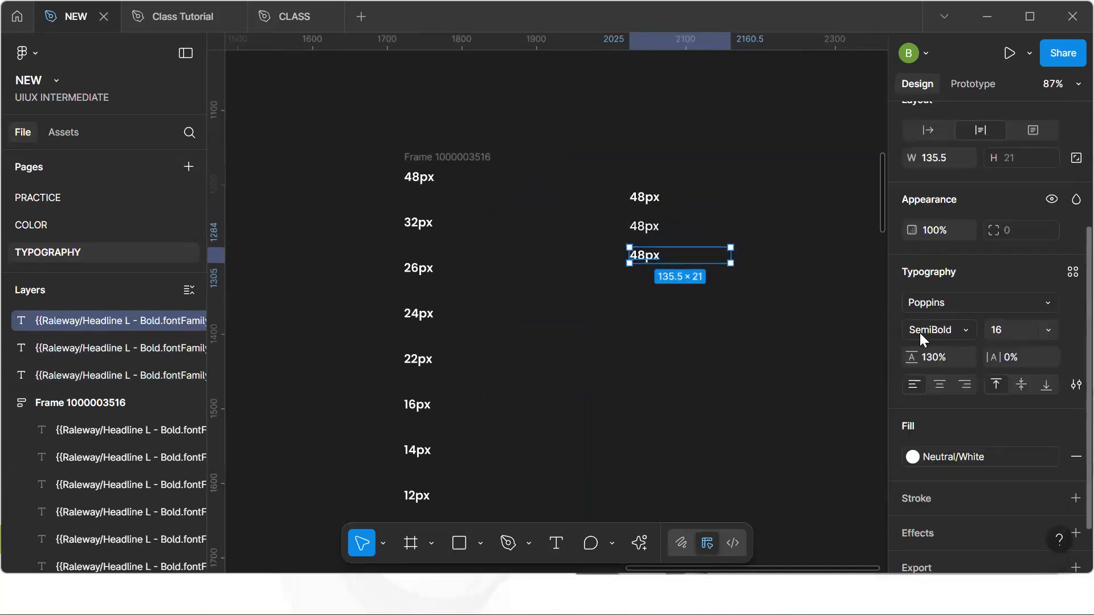
{"action": "left_click", "coordinate": [921, 331]}
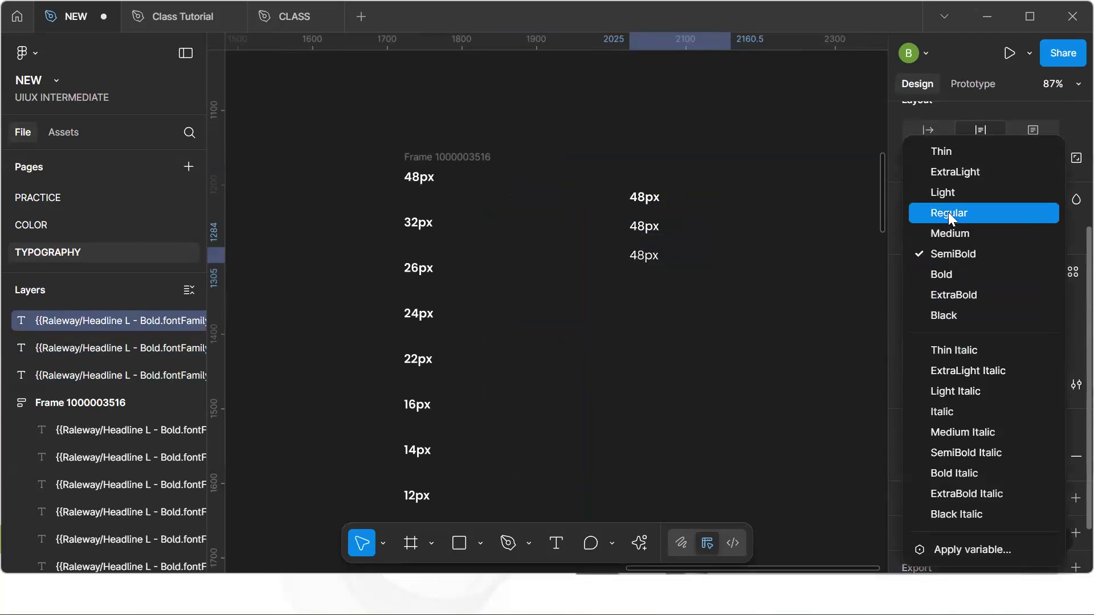
{"action": "left_click", "coordinate": [948, 212]}
Inspect the CSS font-weight of each of the three text copies in Dev Mode
{"action": "left_click", "coordinate": [660, 203]}
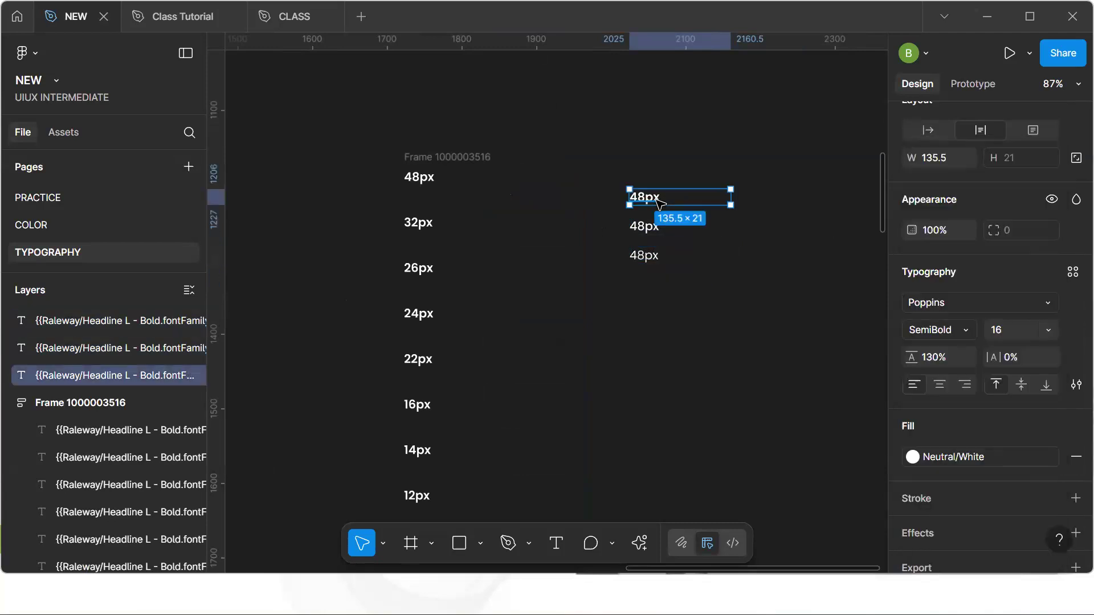
{"action": "scroll", "coordinate": [659, 203], "scroll_direction": "up", "scroll_amount": 4}
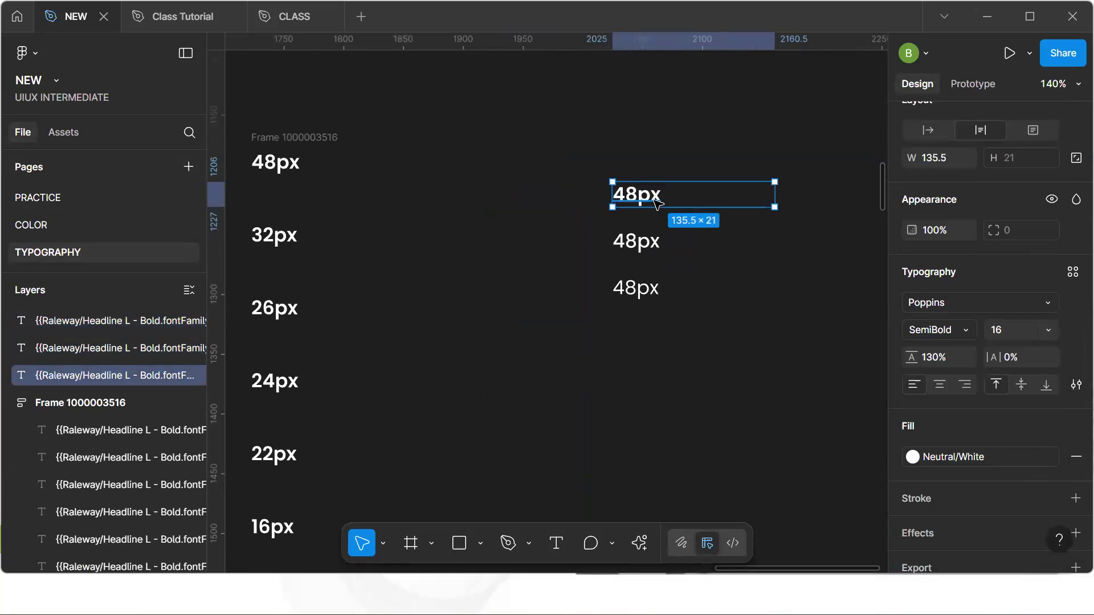
{"action": "key", "text": "shift+d"}
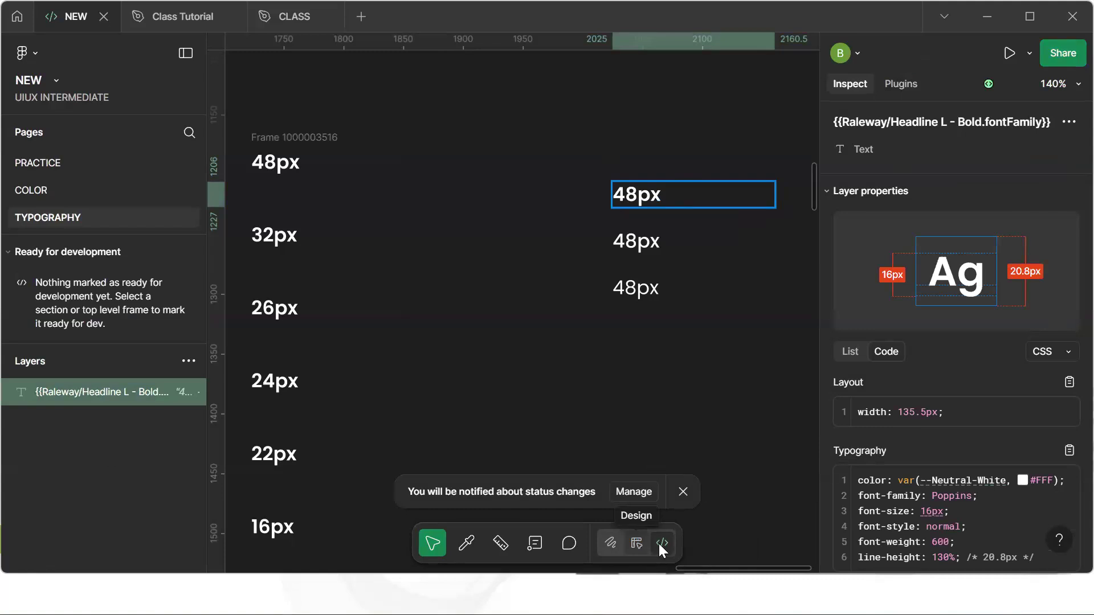
{"action": "left_click", "coordinate": [637, 541]}
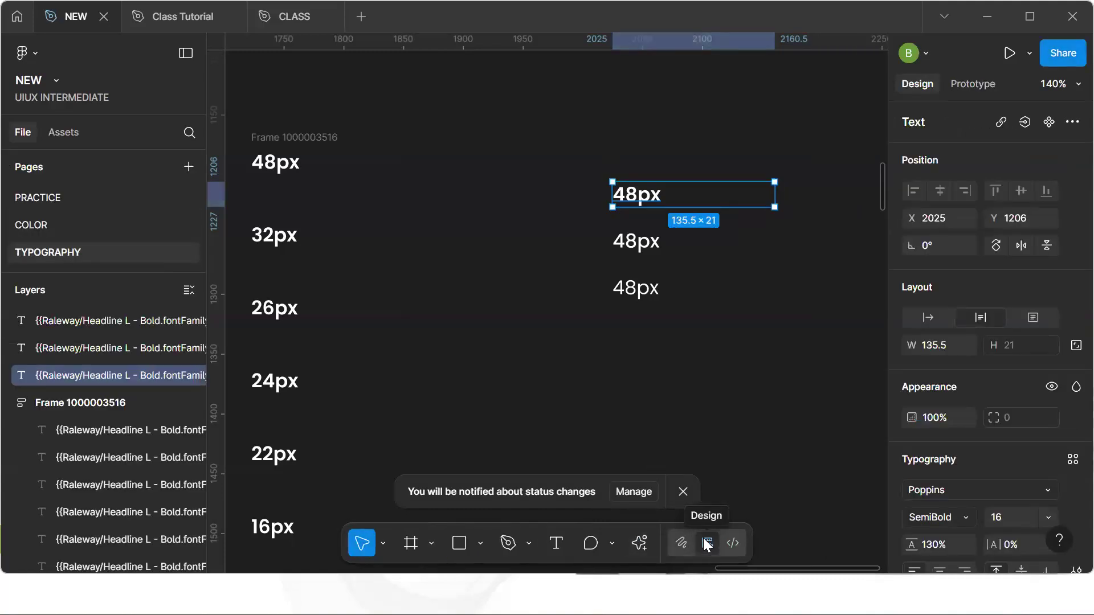
{"action": "left_click", "coordinate": [735, 545]}
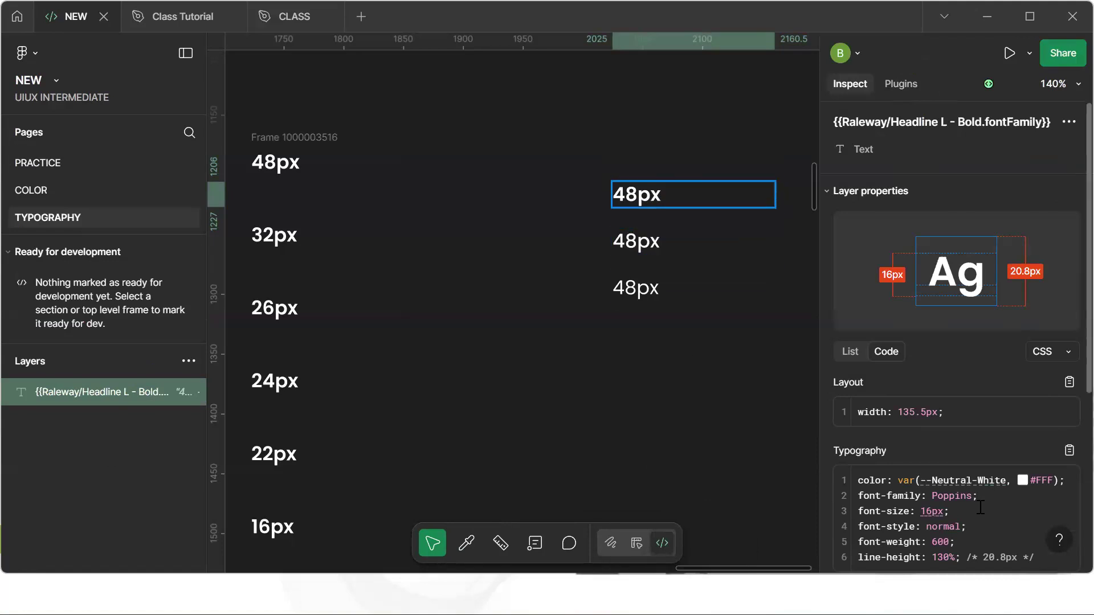
{"action": "scroll", "coordinate": [972, 497], "scroll_direction": "down", "scroll_amount": 3}
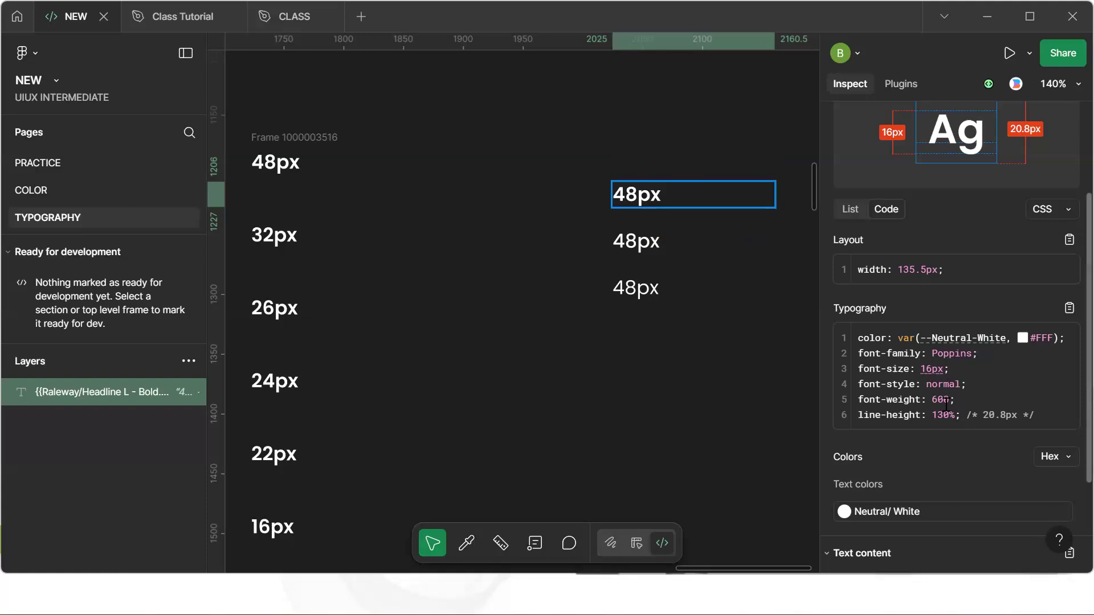
{"action": "left_click", "coordinate": [655, 248]}
{"action": "scroll", "coordinate": [655, 247], "scroll_direction": "right", "scroll_amount": 3}
{"action": "scroll", "coordinate": [656, 248], "scroll_direction": "up", "scroll_amount": 1}
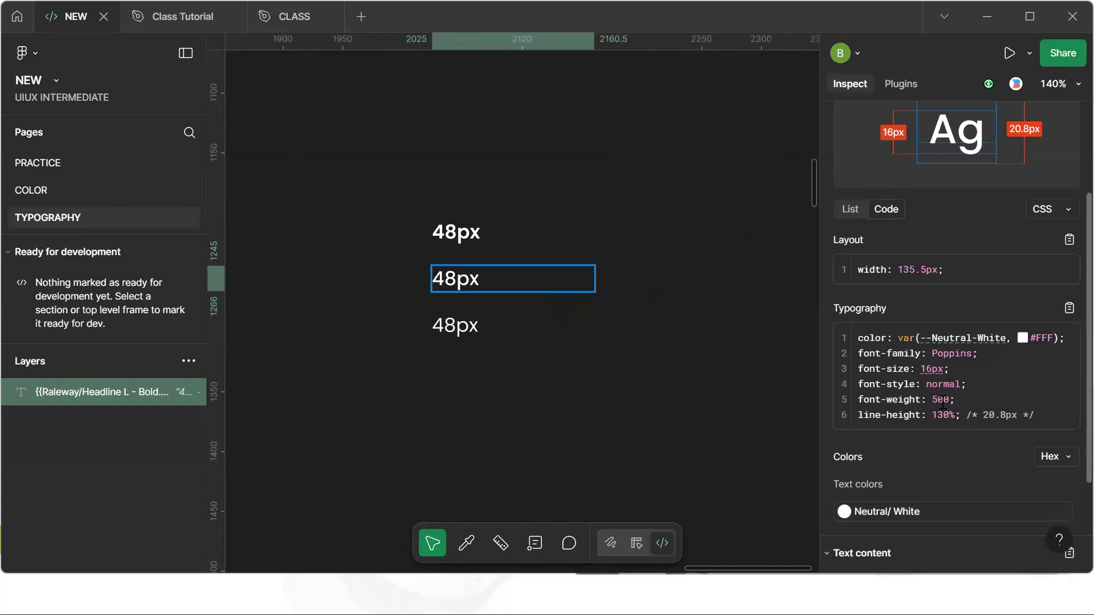
{"action": "left_click", "coordinate": [459, 332]}
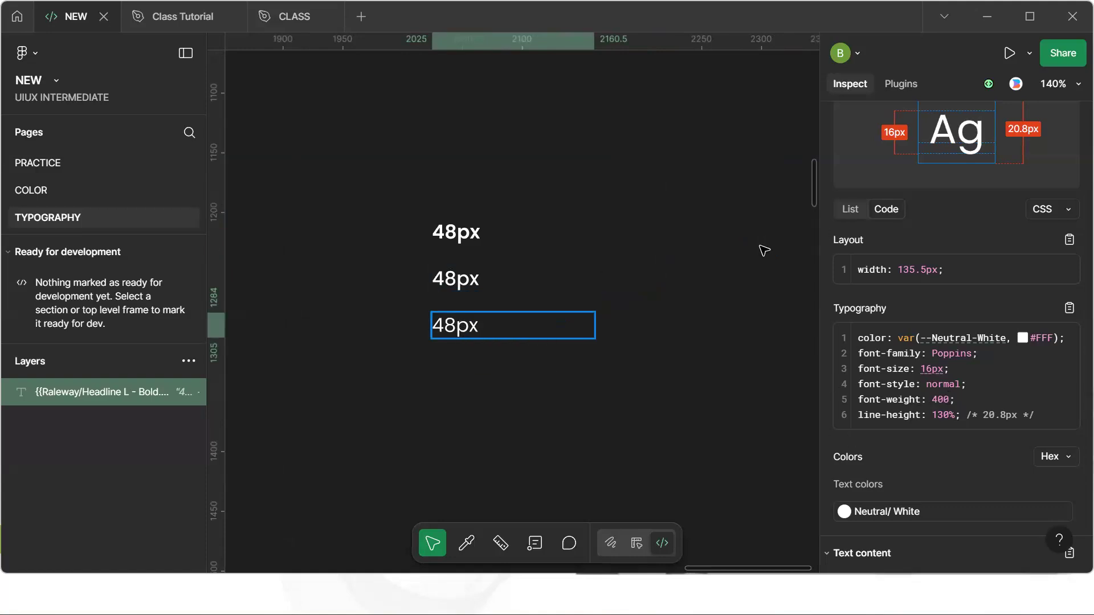
{"action": "key", "text": "shift+d"}
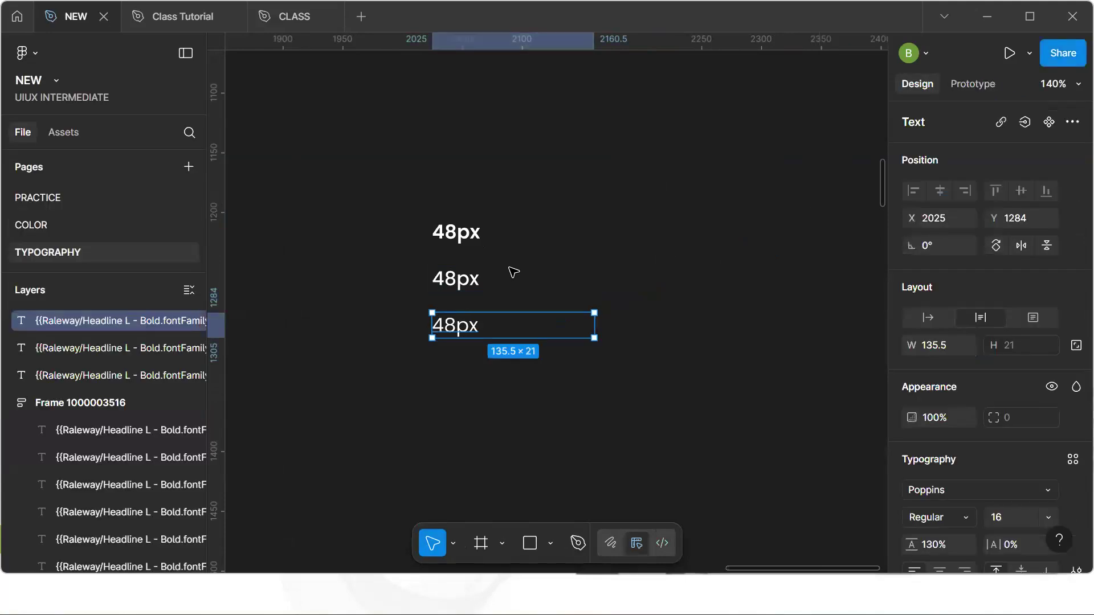
Edit the first copy's text to read 48px 600
{"action": "left_click", "coordinate": [482, 237]}
{"action": "double_click", "coordinate": [481, 237]}
{"action": "left_click", "coordinate": [482, 237]}
{"action": "type", "text": "500"}
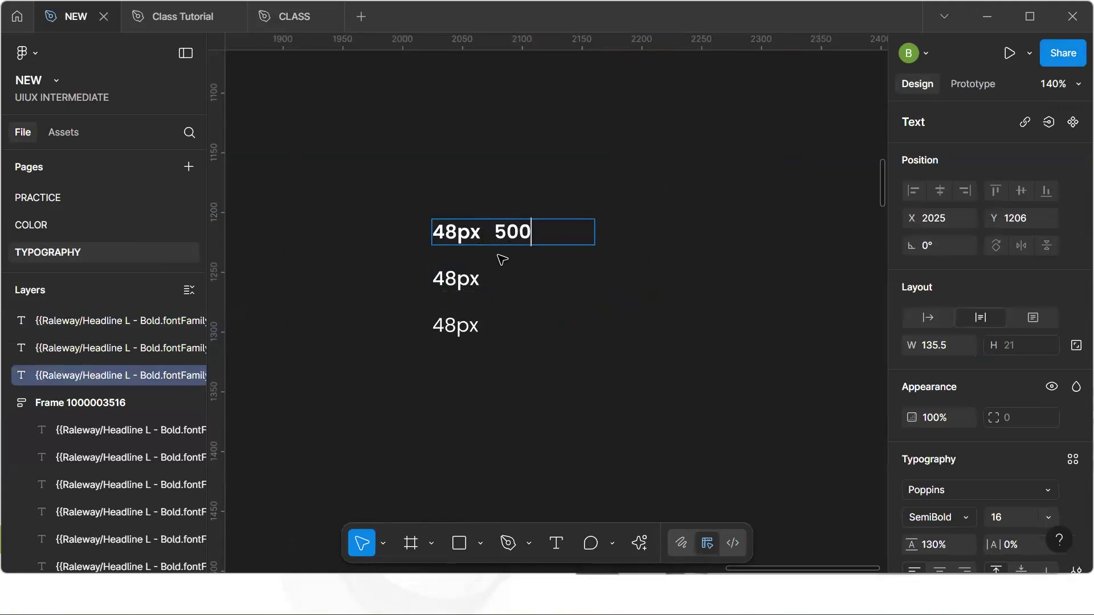
{"action": "left_click", "coordinate": [507, 233]}
{"action": "key", "text": "BackSpace"}
{"action": "type", "text": "6"}
Check the first copy's font-weight again in Dev Mode
{"action": "left_click", "coordinate": [498, 279]}
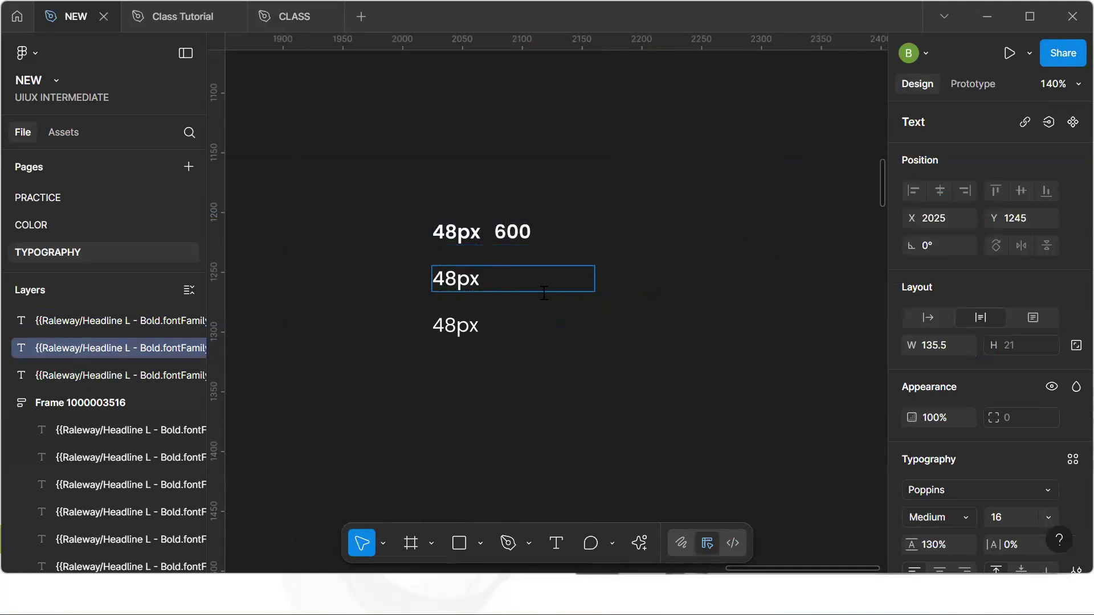
{"action": "key", "text": "Escape"}
{"action": "left_click", "coordinate": [512, 236]}
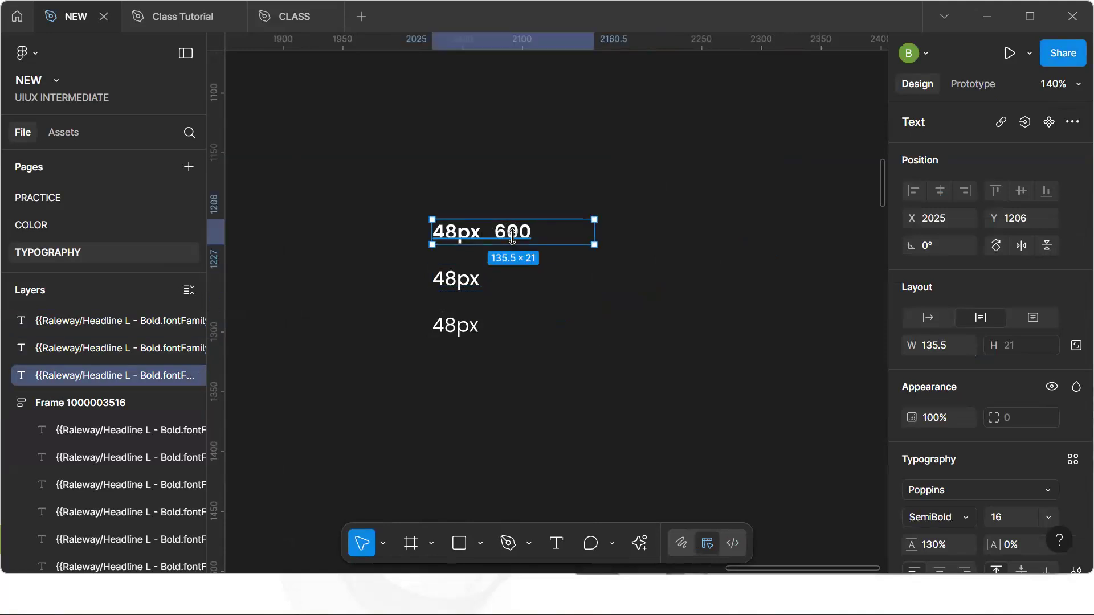
{"action": "key", "text": "shift+d"}
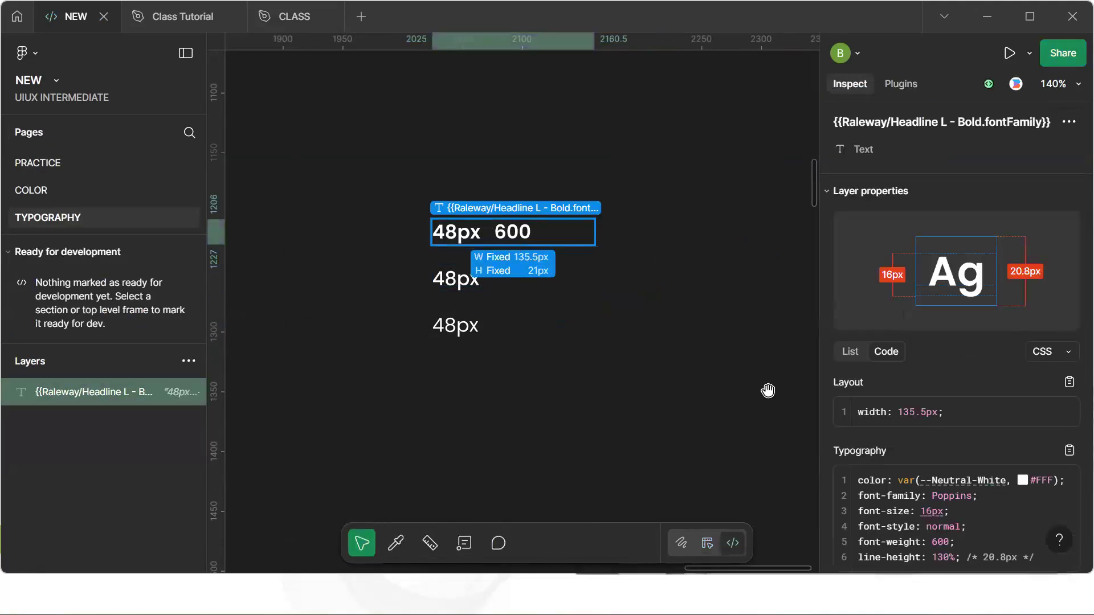
{"action": "scroll", "coordinate": [787, 405], "scroll_direction": "down", "scroll_amount": 1}
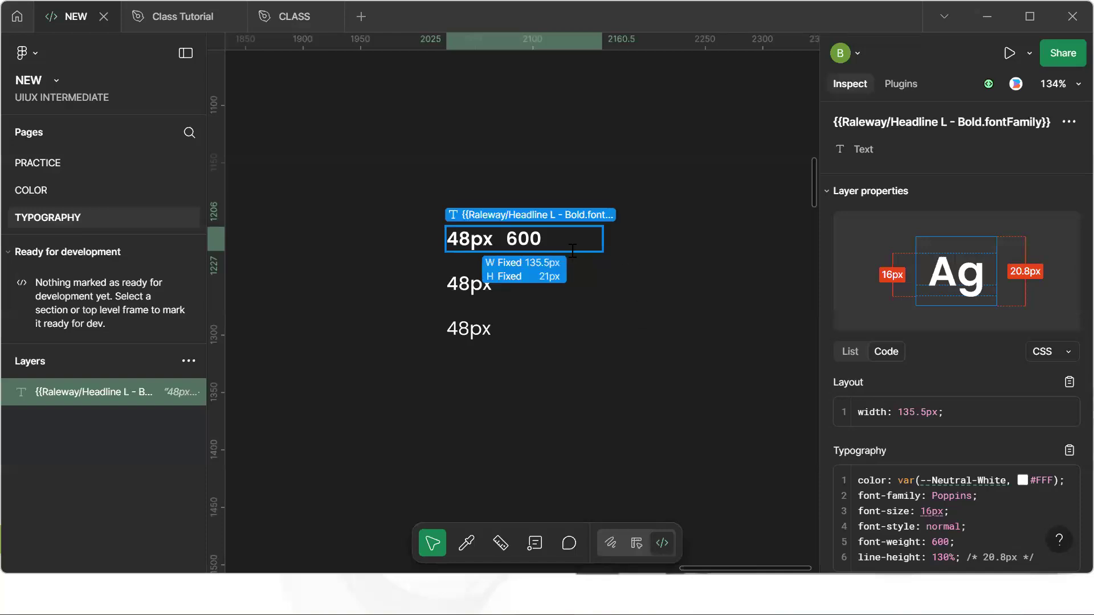
{"action": "scroll", "coordinate": [607, 259], "scroll_direction": "down", "scroll_amount": 1}
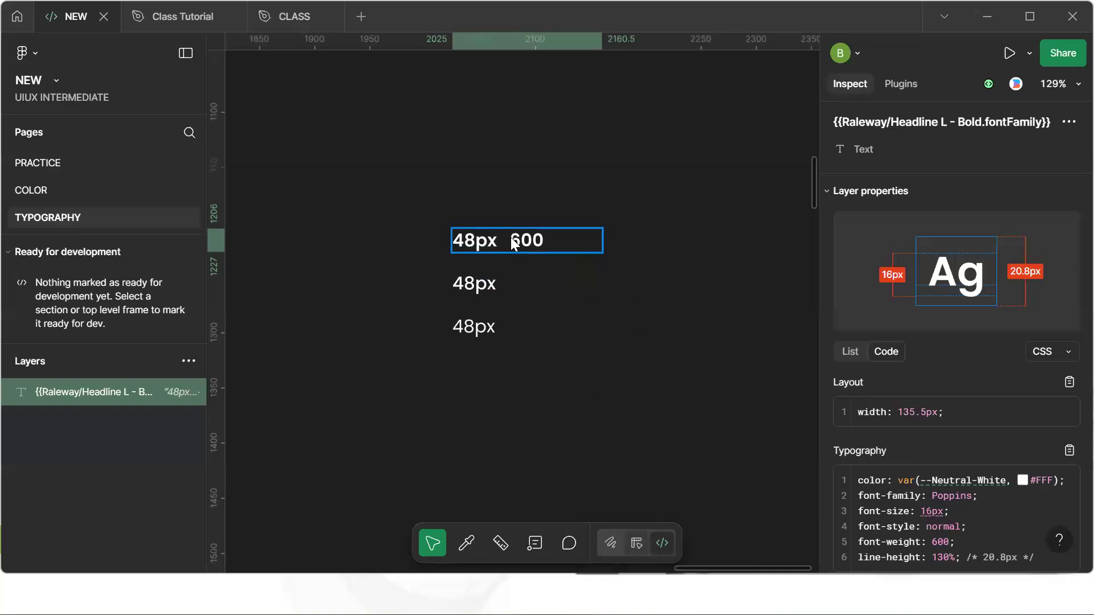
{"action": "key", "text": "shift+d"}
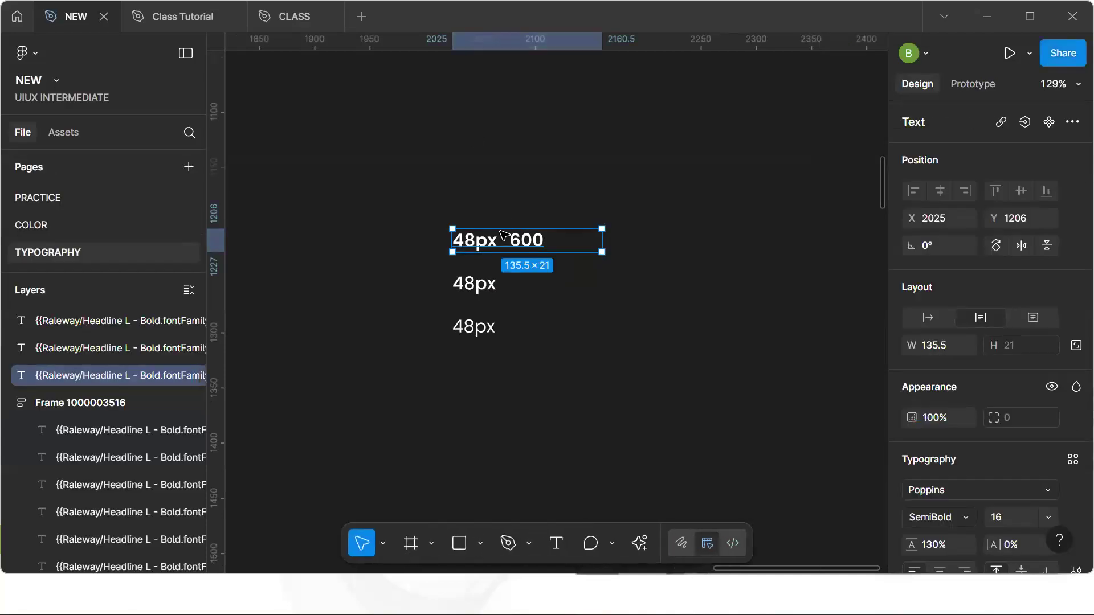
Edit the second and third copies' text to read 48px 500 and 48px 400
{"action": "left_click", "coordinate": [494, 285]}
{"action": "double_click", "coordinate": [496, 286]}
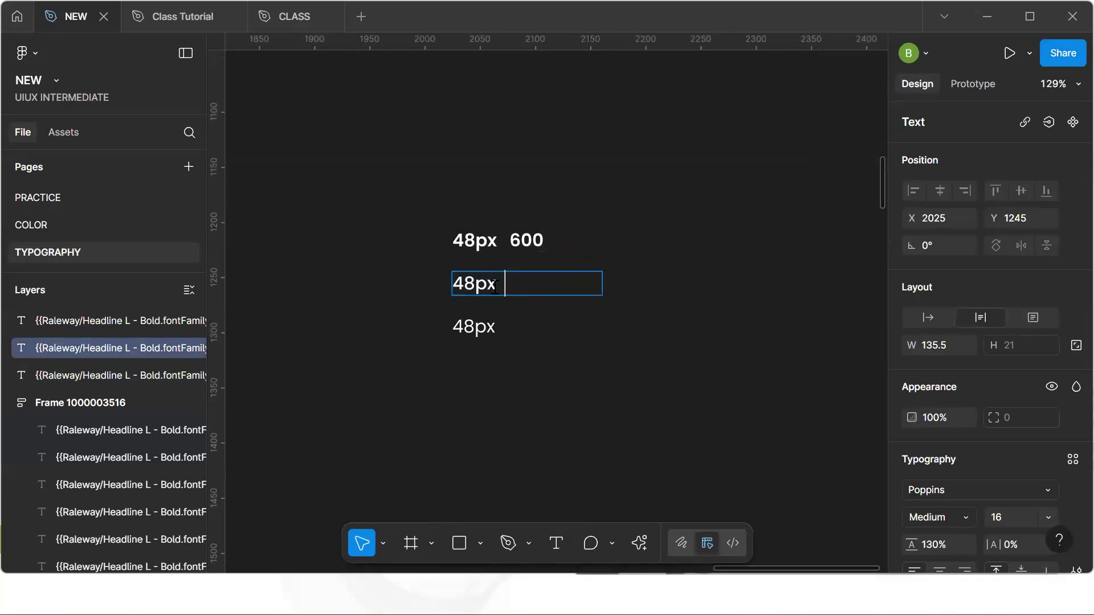
{"action": "type", "text": "500"}
{"action": "double_click", "coordinate": [503, 334]}
{"action": "type", "text": "400"}
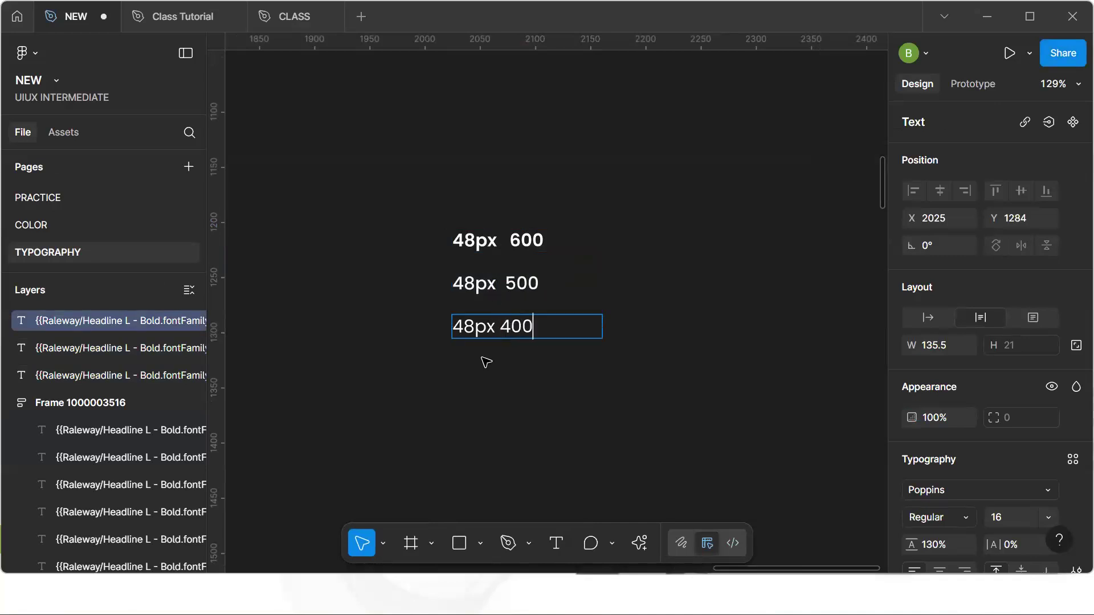
{"action": "key", "text": "Escape"}
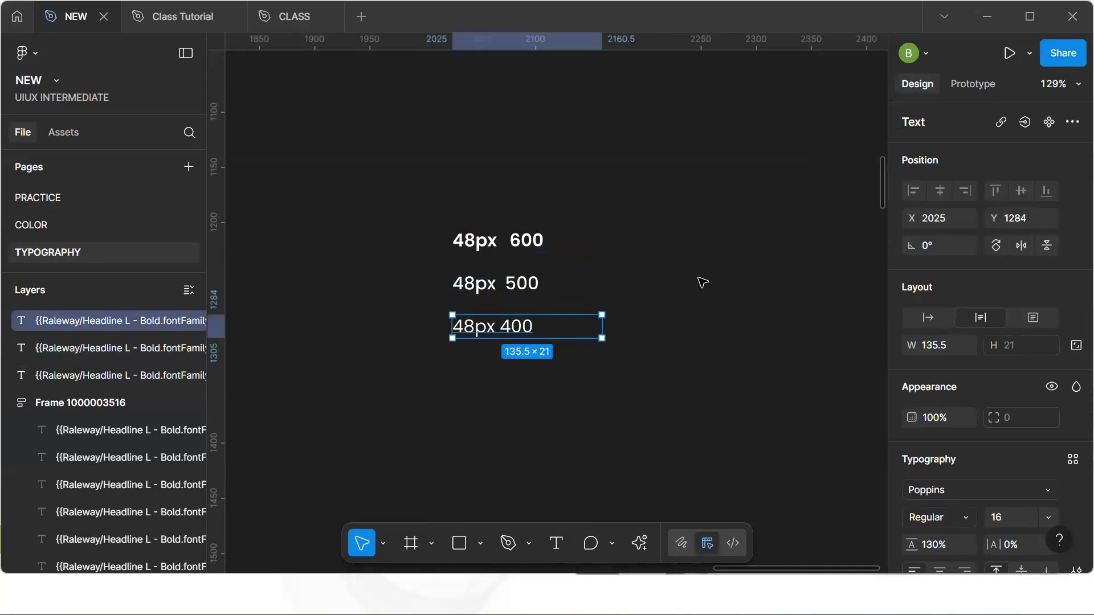
Open the Font Weight variable group and set SemiBold's value to 600
{"action": "left_click", "coordinate": [756, 202]}
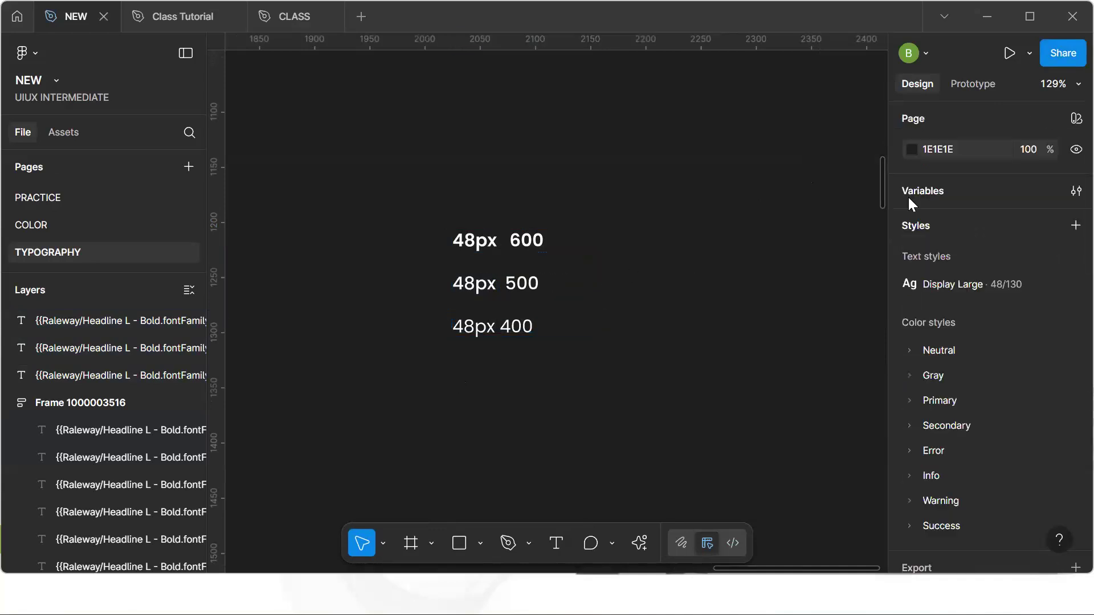
{"action": "left_click", "coordinate": [1074, 192]}
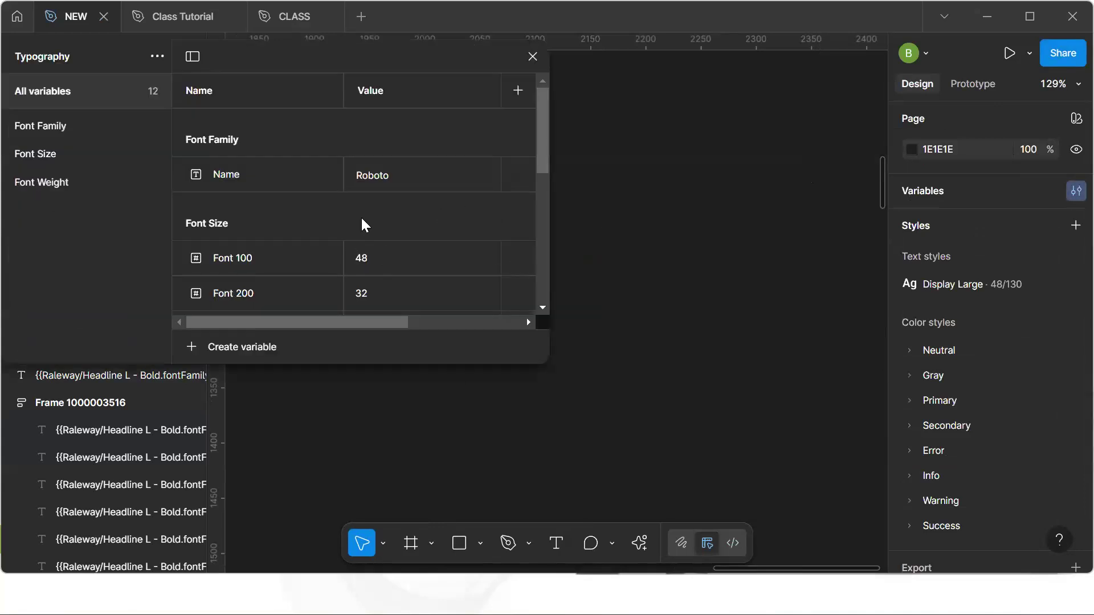
{"action": "scroll", "coordinate": [361, 216], "scroll_direction": "down", "scroll_amount": 3}
{"action": "left_click", "coordinate": [68, 180]}
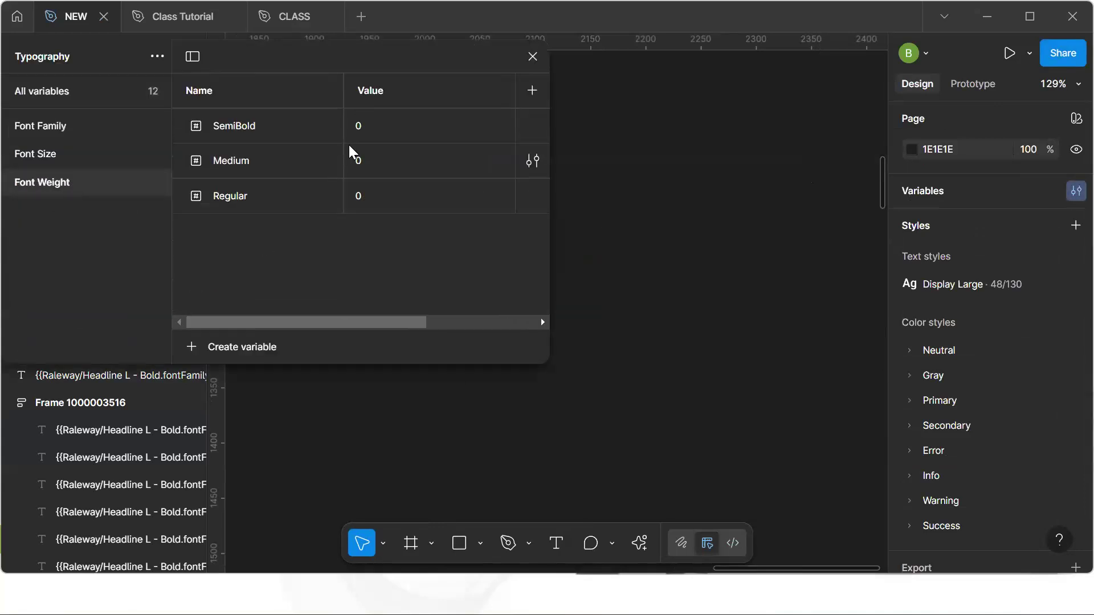
{"action": "left_click", "coordinate": [367, 135]}
{"action": "left_click_drag", "start_coordinate": [365, 56], "coordinate": [193, 81]}
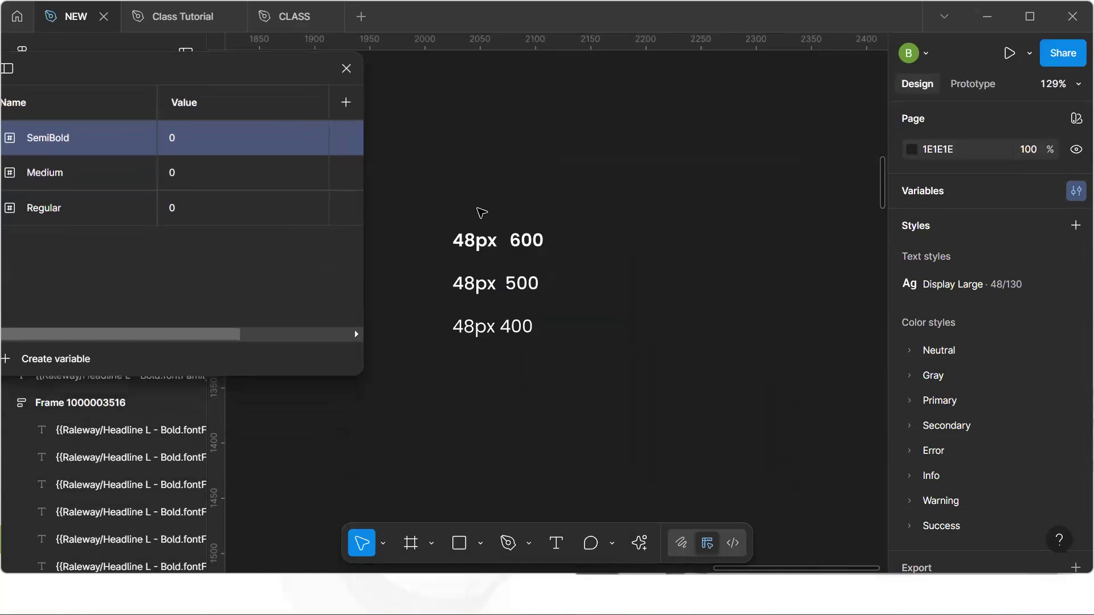
{"action": "left_click", "coordinate": [184, 142]}
{"action": "type", "text": "600"}
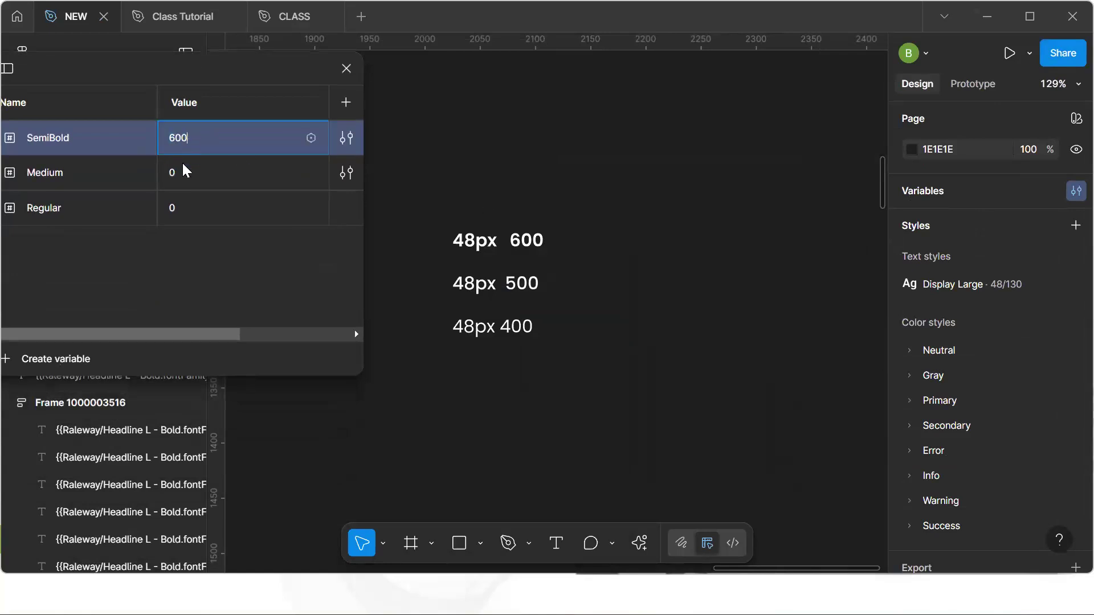
Set Medium's value to 500 and Regular's to 400, then close the variables window
{"action": "left_click", "coordinate": [201, 171]}
{"action": "type", "text": "500"}
{"action": "left_click", "coordinate": [199, 207]}
{"action": "type", "text": "400"}
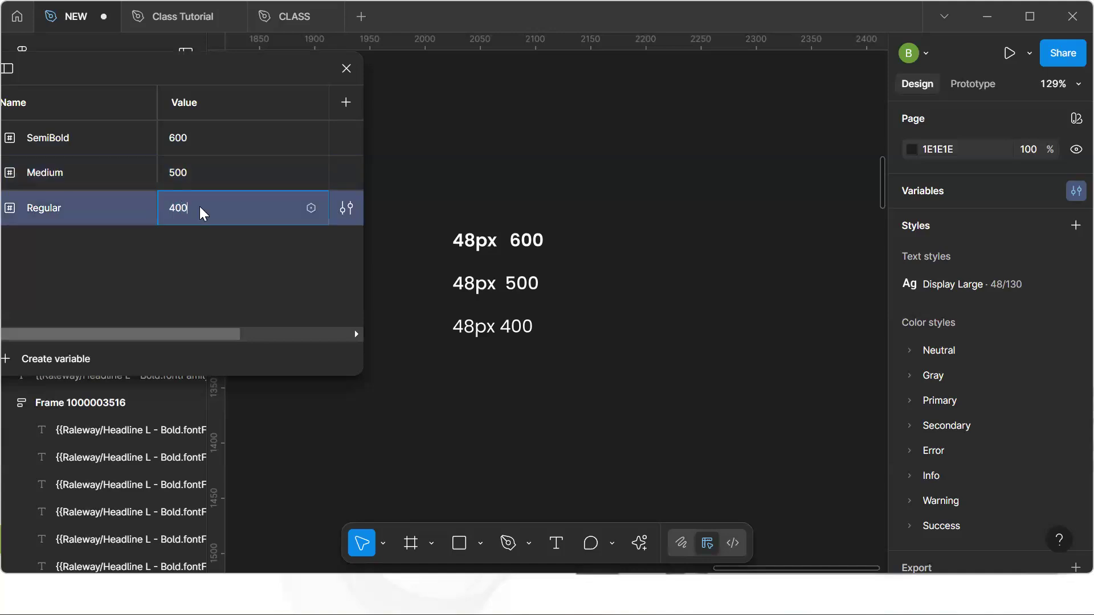
{"action": "left_click", "coordinate": [244, 241]}
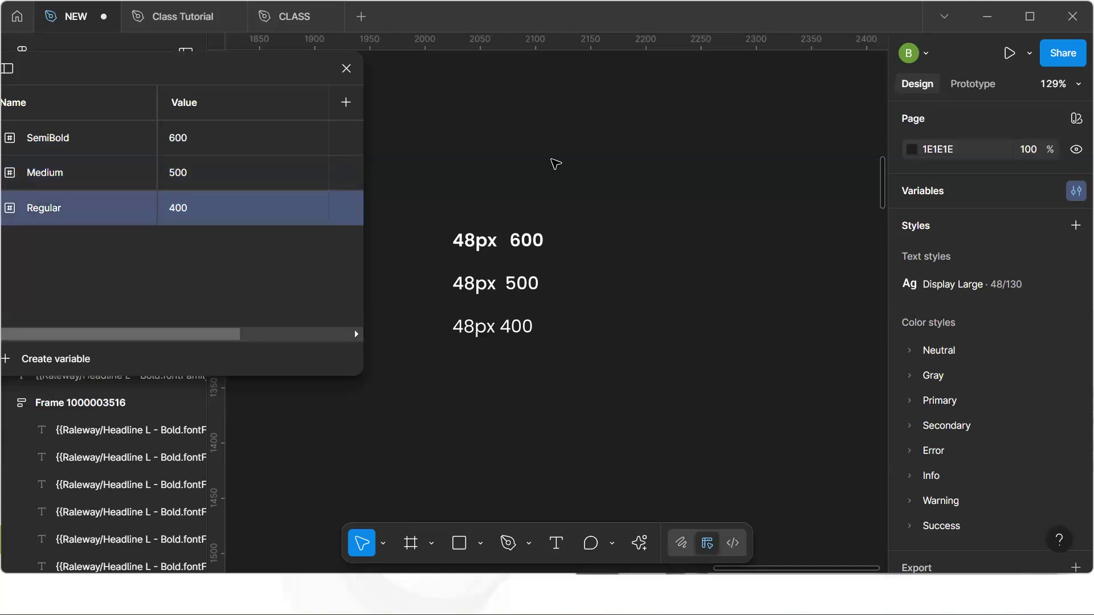
{"action": "left_click_drag", "start_coordinate": [264, 73], "coordinate": [642, 166]}
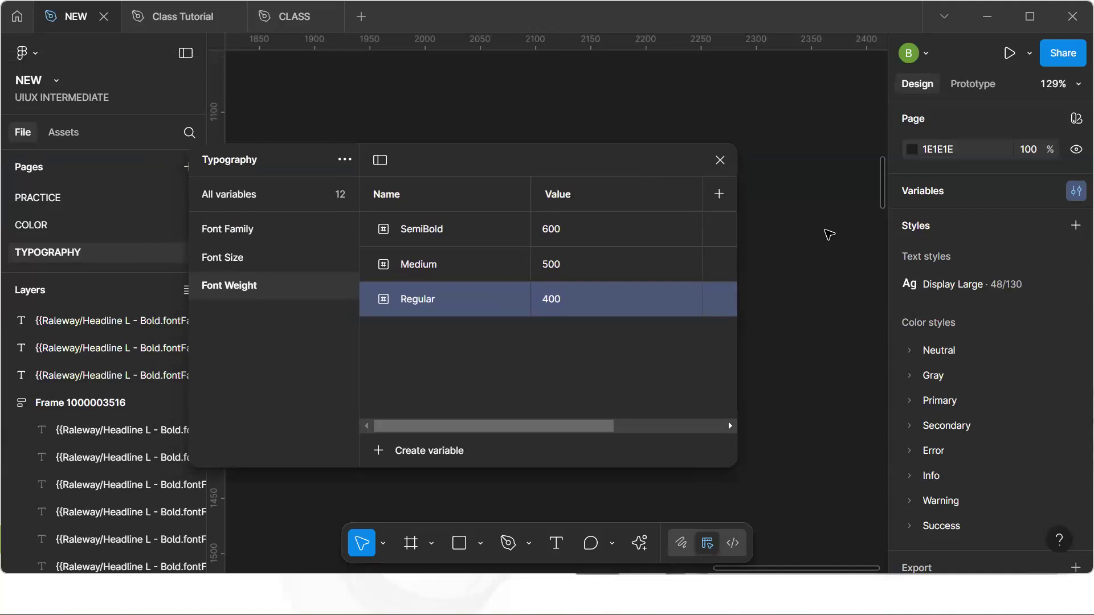
{"action": "left_click", "coordinate": [726, 162]}
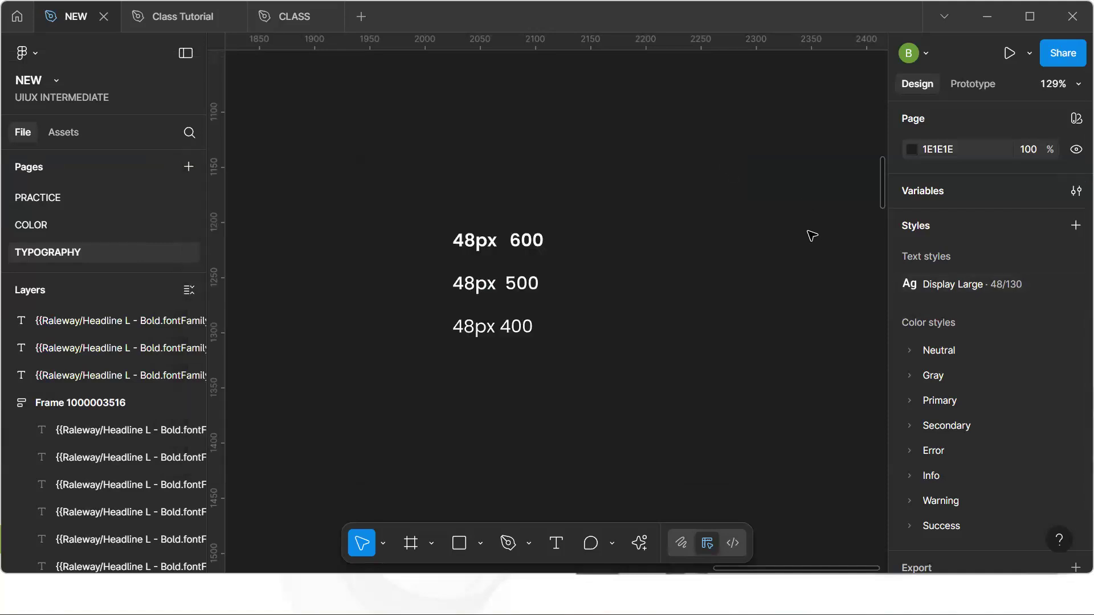
Open the Display Large text style's settings to inspect its properties
{"action": "left_click", "coordinate": [1011, 289]}
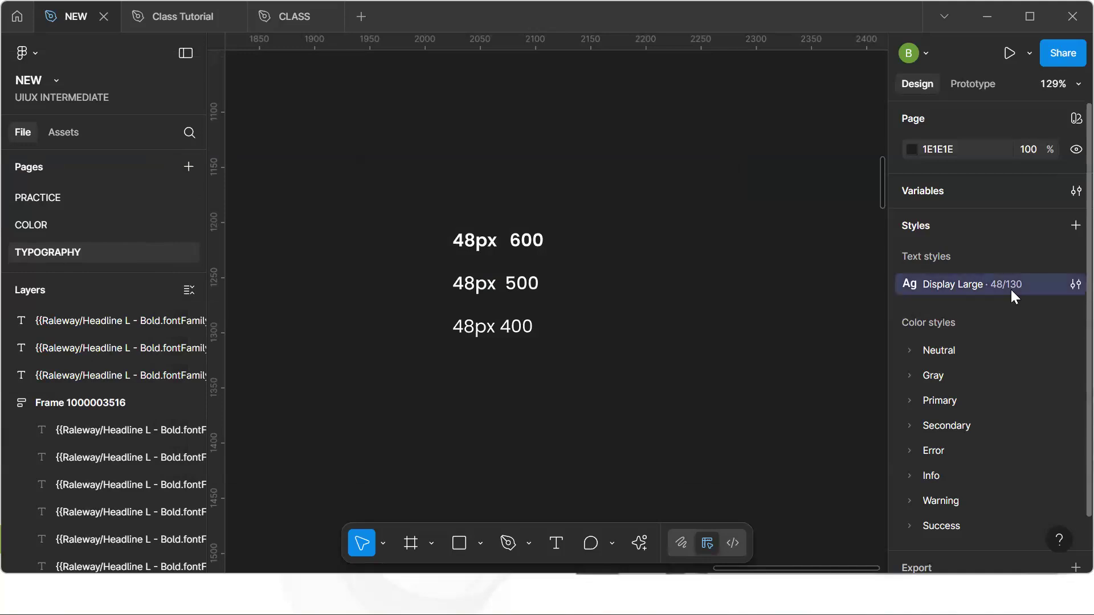
{"action": "left_click", "coordinate": [1068, 288]}
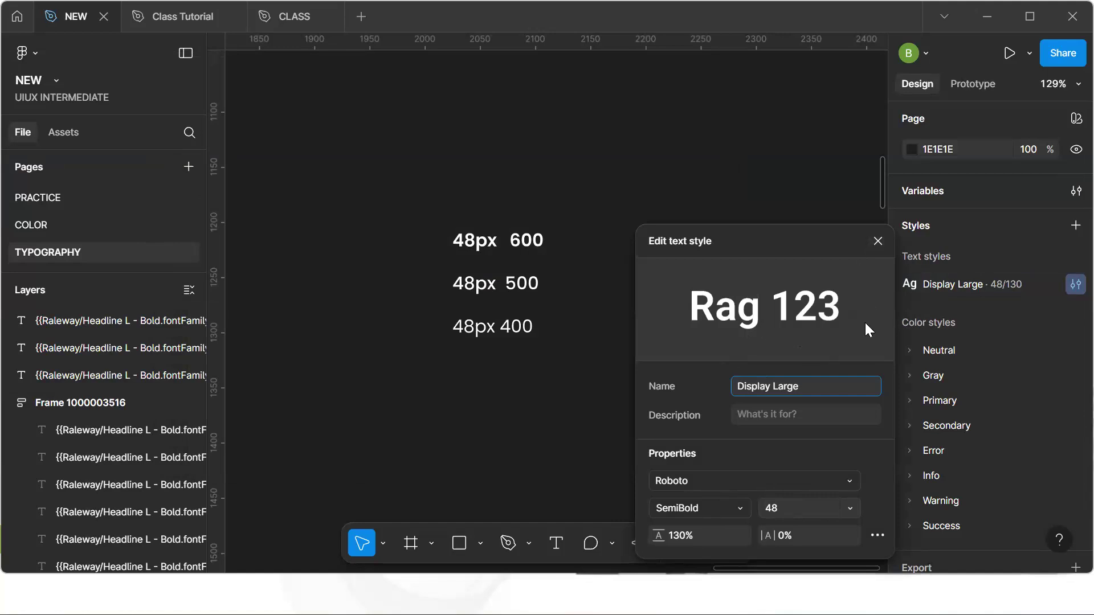
{"action": "left_click", "coordinate": [877, 241]}
Review the Font Family, Font Size and Font Weight variable groups in the Typography collection
{"action": "left_click", "coordinate": [1066, 190]}
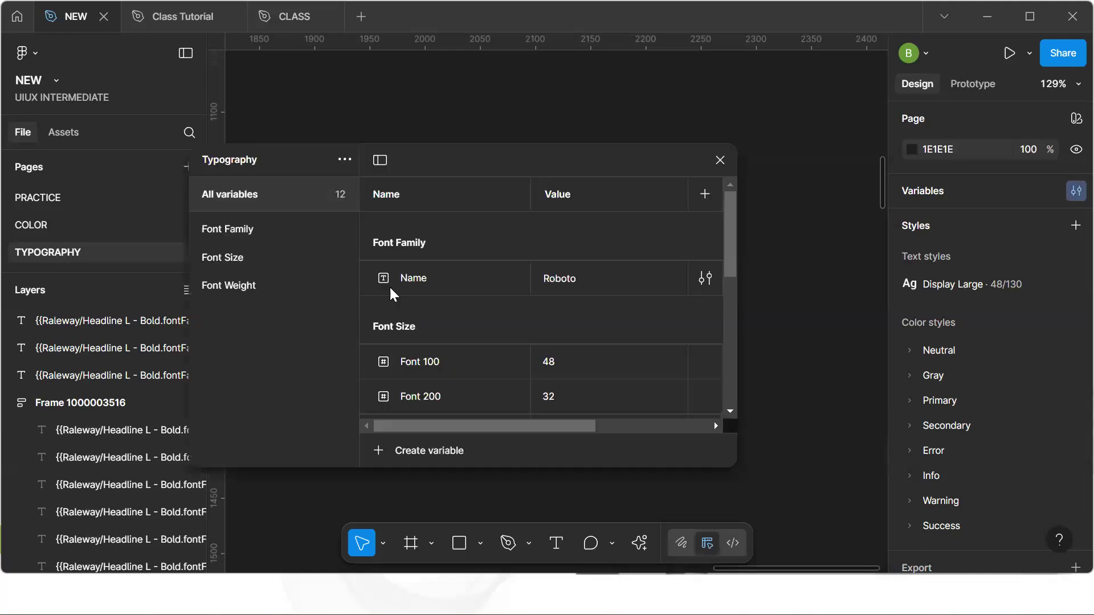
{"action": "scroll", "coordinate": [389, 286], "scroll_direction": "down", "scroll_amount": 4}
{"action": "left_click", "coordinate": [266, 230]}
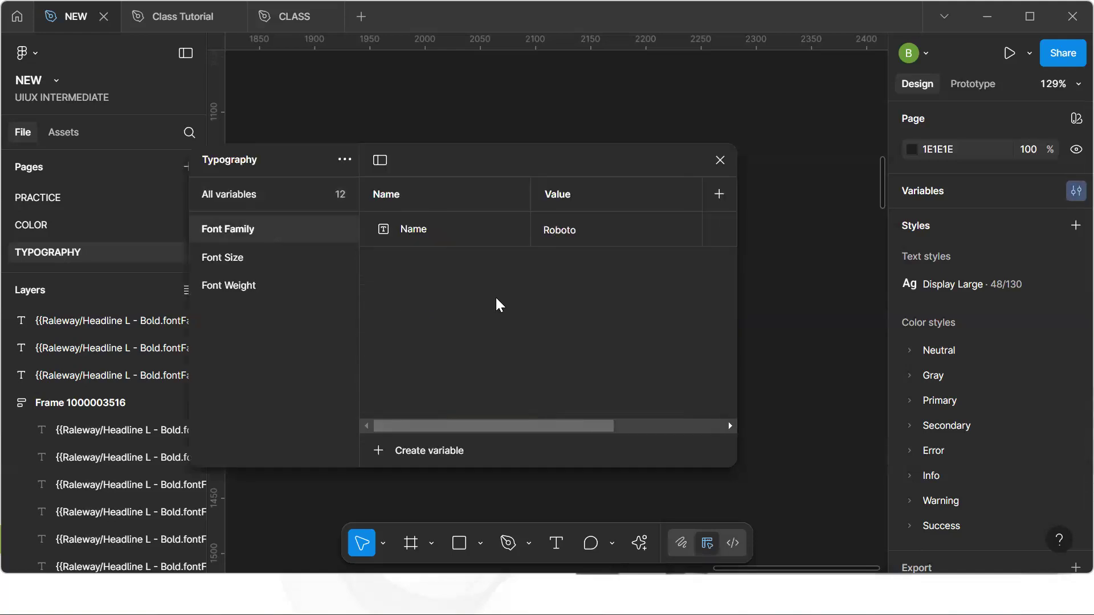
{"action": "left_click", "coordinate": [235, 264]}
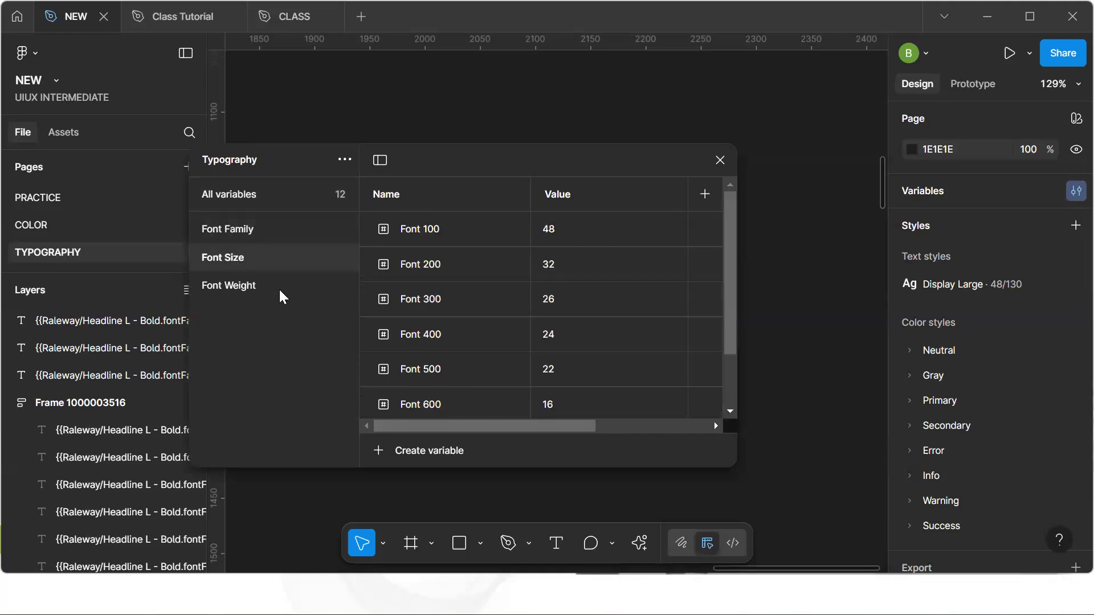
{"action": "scroll", "coordinate": [504, 299], "scroll_direction": "down", "scroll_amount": 3}
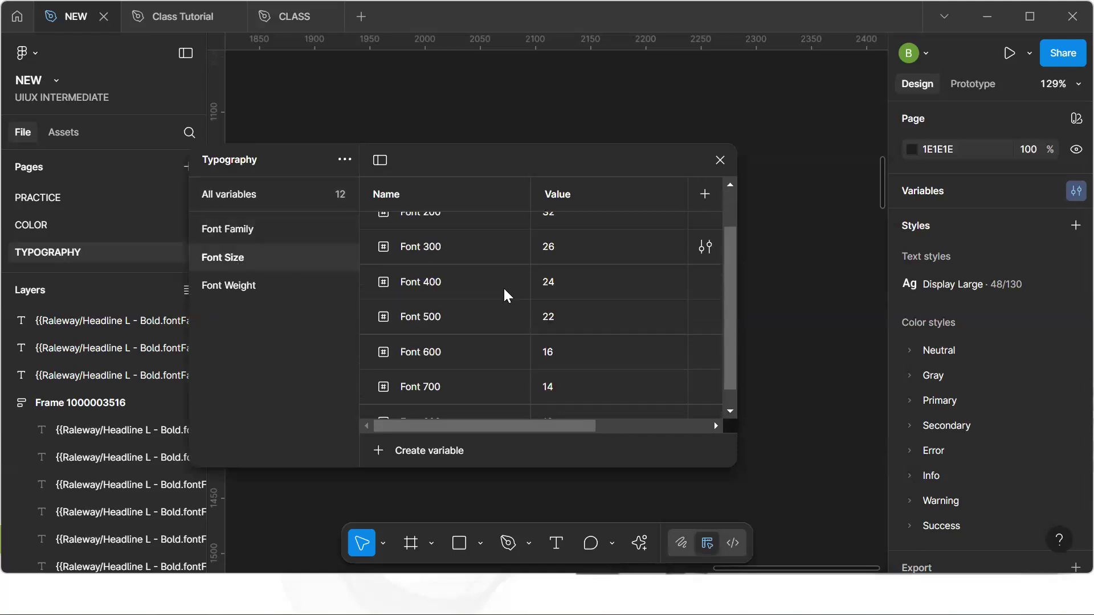
{"action": "scroll", "coordinate": [504, 298], "scroll_direction": "up", "scroll_amount": 3}
{"action": "left_click", "coordinate": [227, 287]}
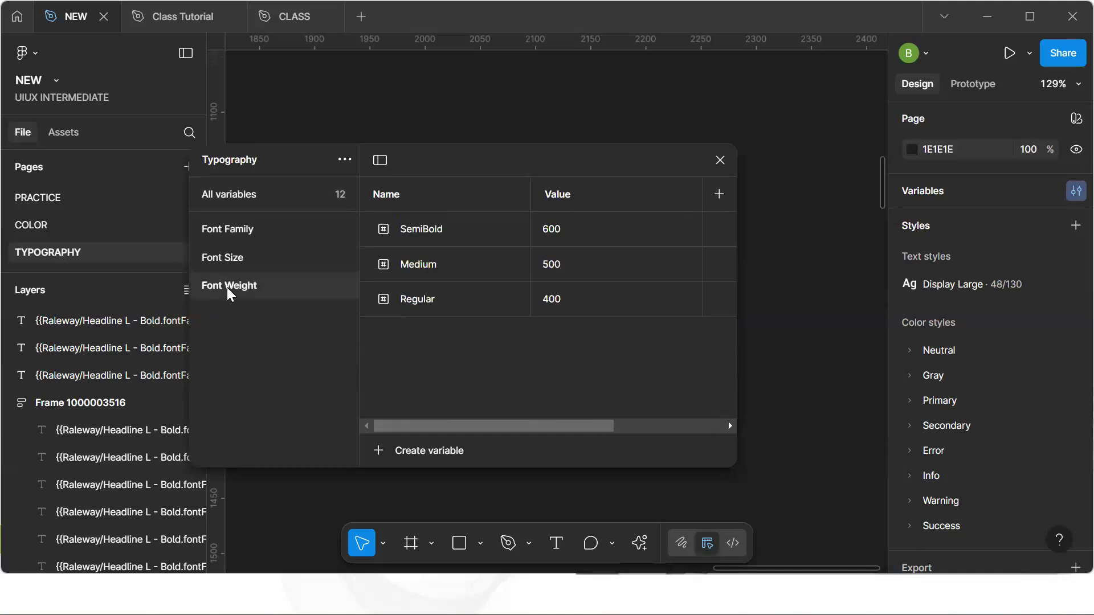
{"action": "left_click", "coordinate": [719, 160]}
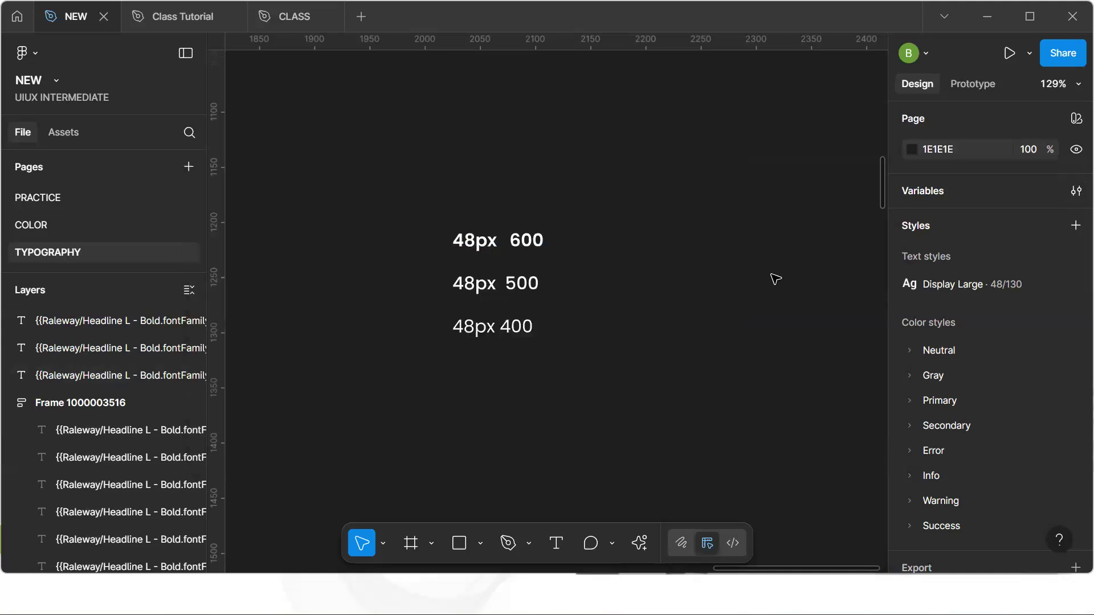
Bind the Display Large style's font family to the Font Family/Name variable
{"action": "mouse_move", "coordinate": [1029, 281]}
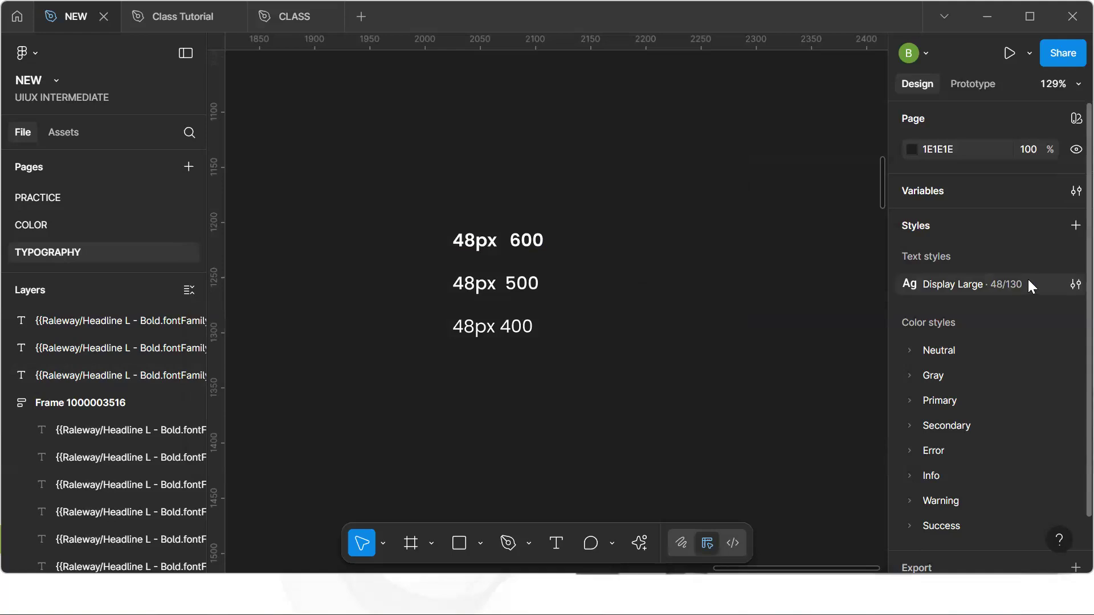
{"action": "left_click", "coordinate": [1067, 283]}
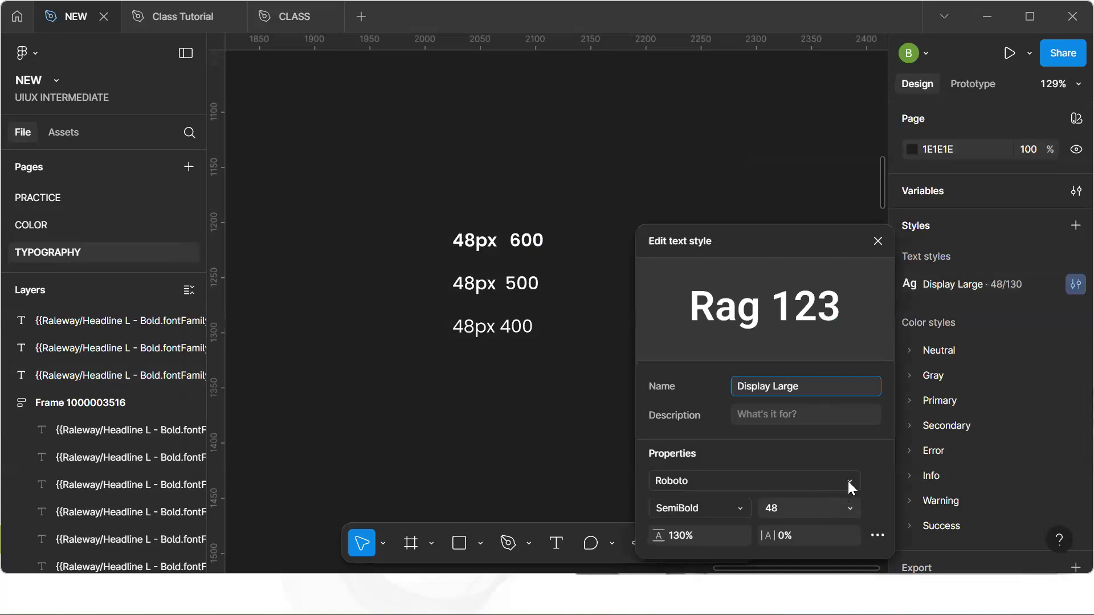
{"action": "left_click", "coordinate": [786, 480]}
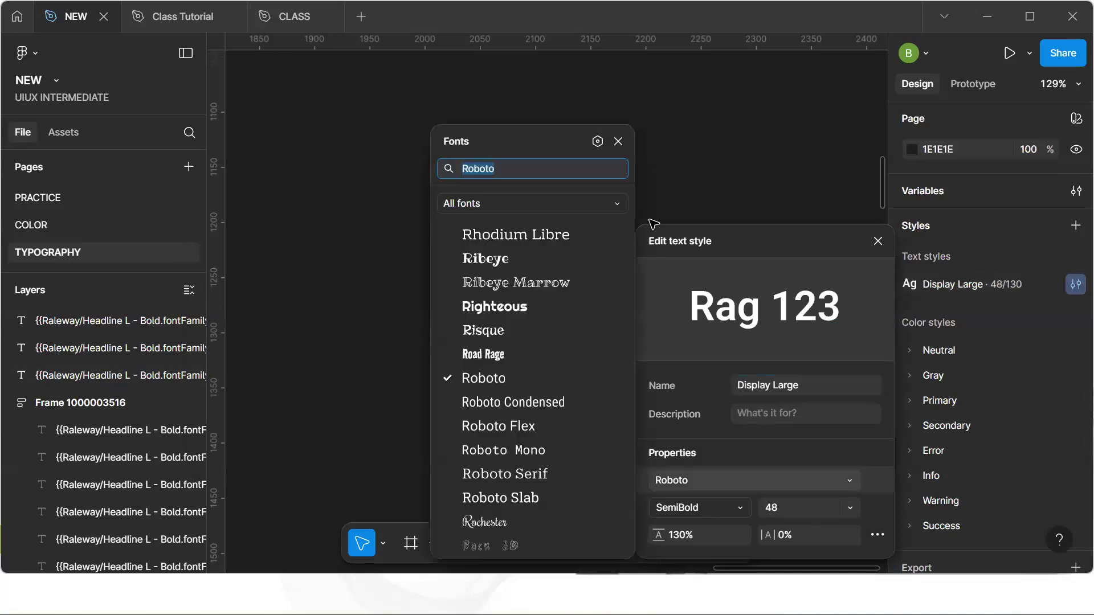
{"action": "left_click", "coordinate": [597, 141]}
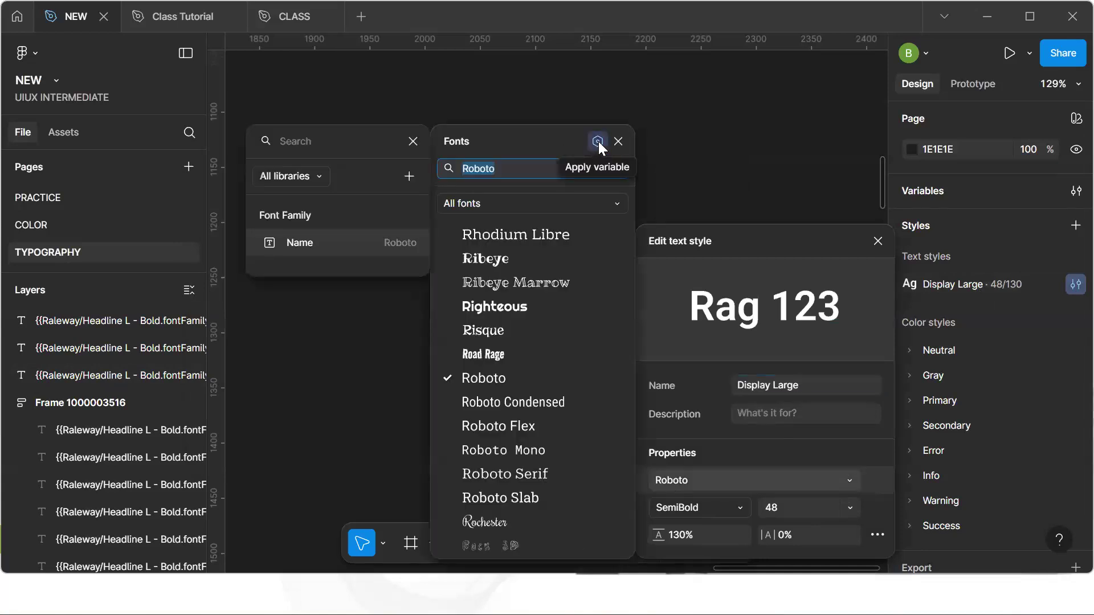
{"action": "left_click", "coordinate": [315, 242]}
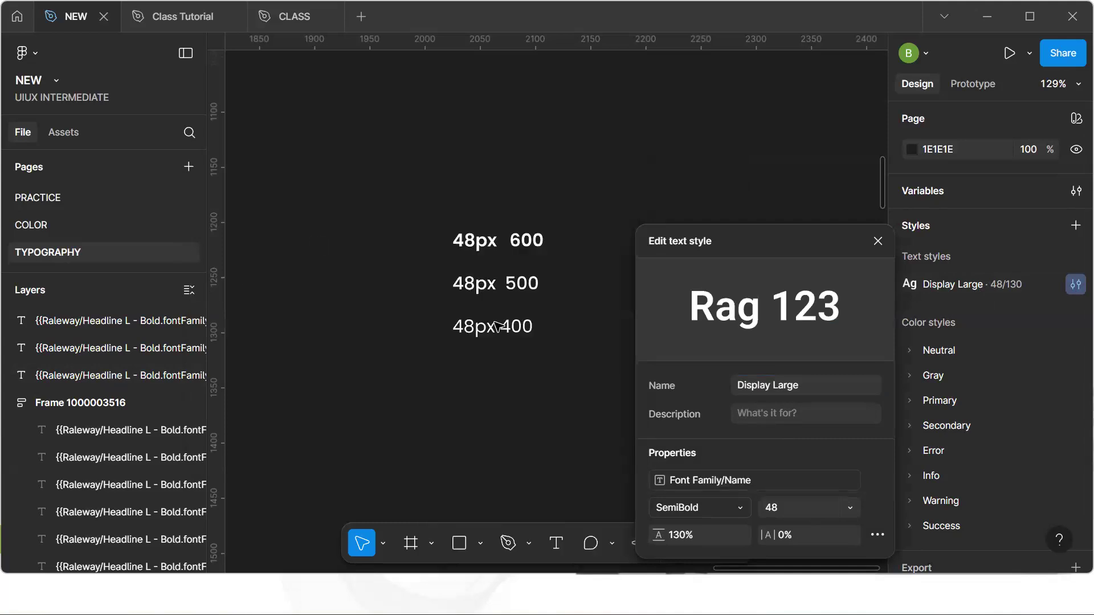
Bind the Display Large style's font weight to the Font Weight/SemiBold variable
{"action": "left_click", "coordinate": [740, 506]}
{"action": "scroll", "coordinate": [702, 450], "scroll_direction": "down", "scroll_amount": 5}
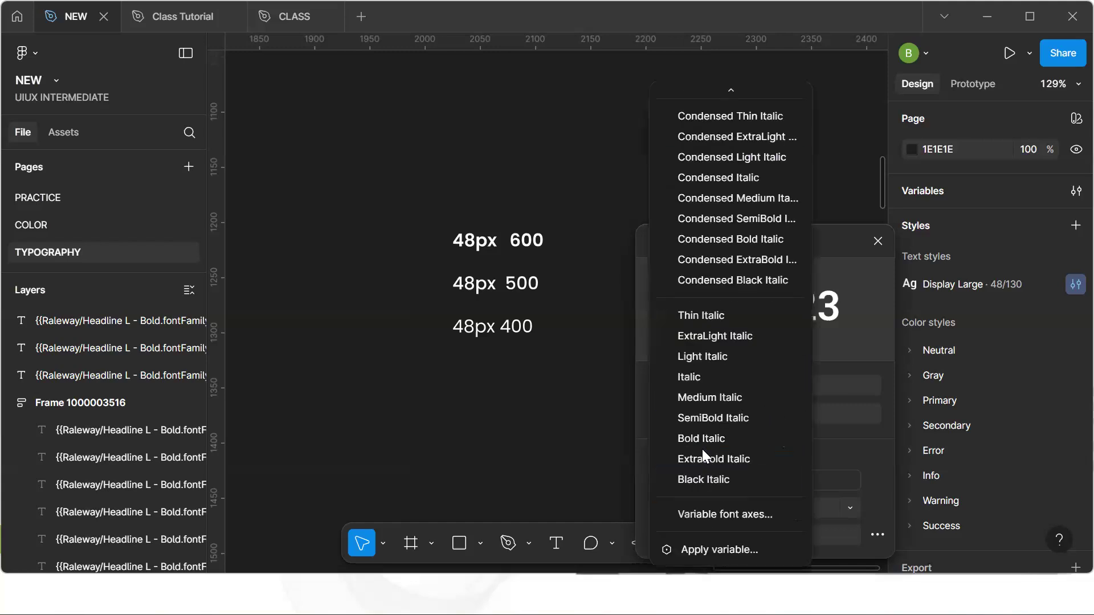
{"action": "left_click", "coordinate": [714, 548]}
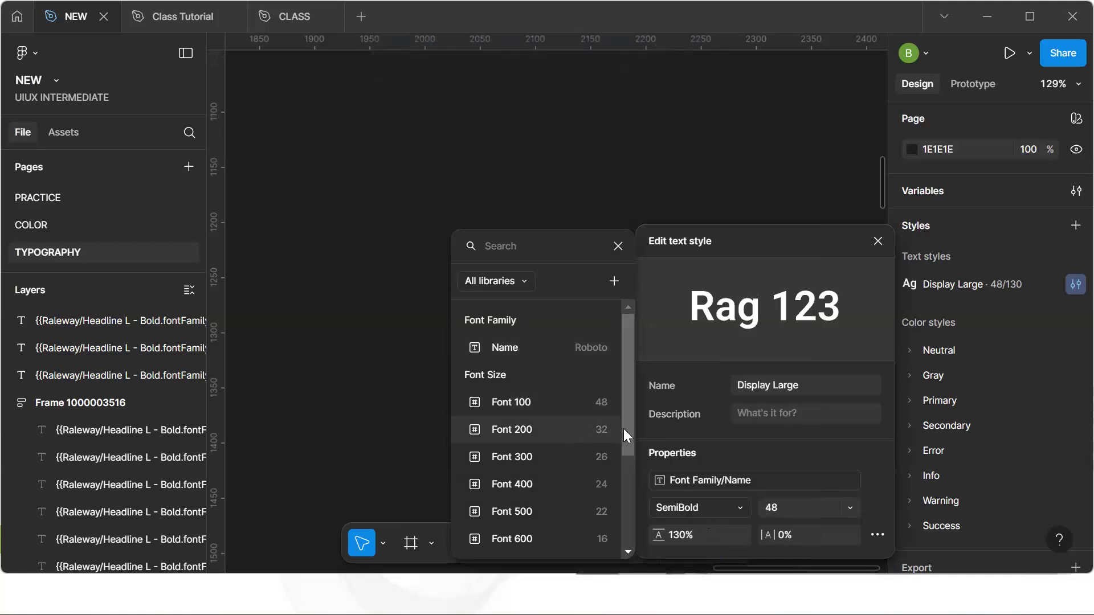
{"action": "scroll", "coordinate": [610, 535], "scroll_direction": "down", "scroll_amount": 3}
{"action": "scroll", "coordinate": [611, 539], "scroll_direction": "down", "scroll_amount": 1}
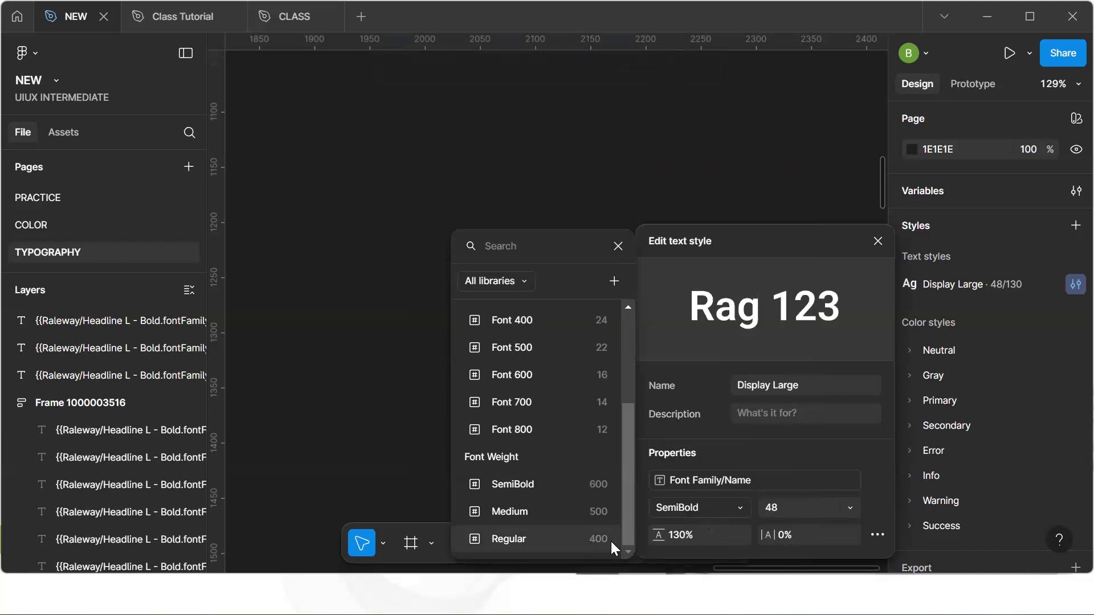
{"action": "left_click", "coordinate": [547, 484]}
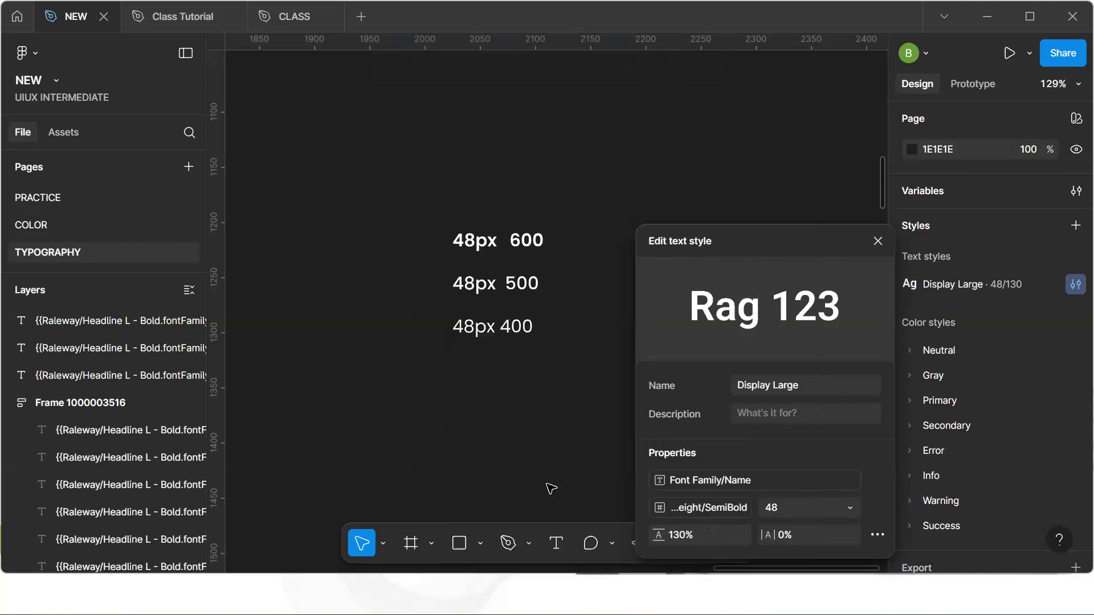
Bind the Display Large style's font size to the Font 100 variable and close the style editor
{"action": "left_click", "coordinate": [854, 509]}
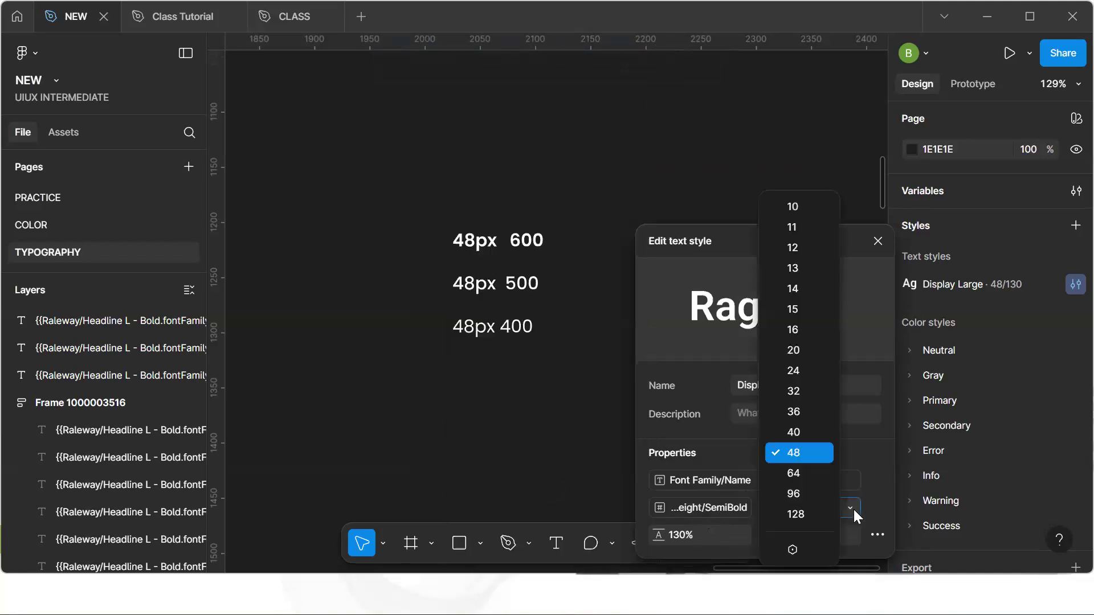
{"action": "left_click", "coordinate": [793, 542]}
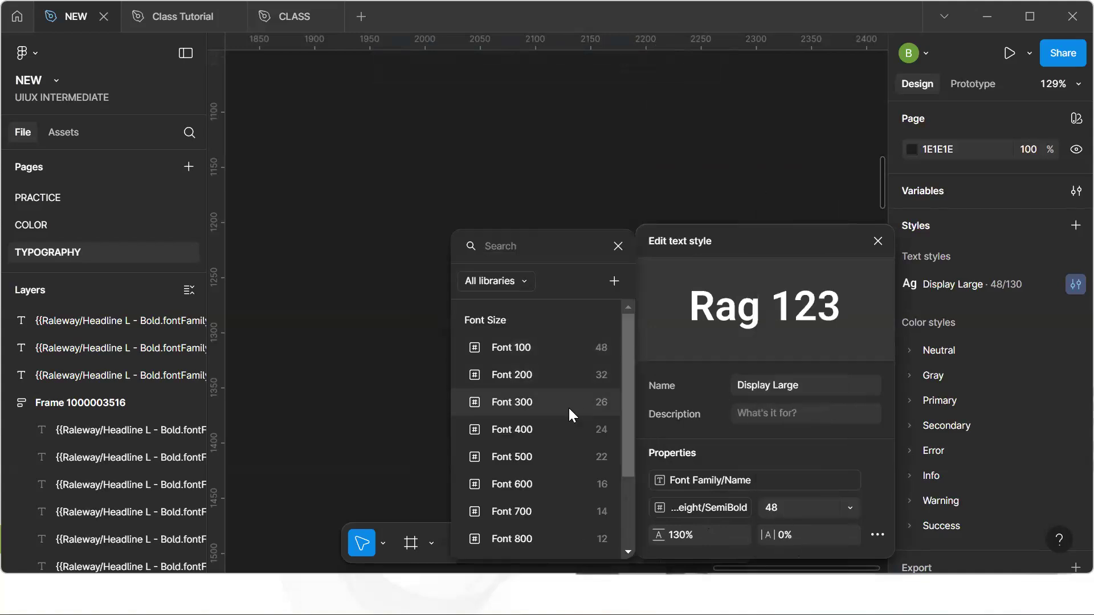
{"action": "left_click", "coordinate": [551, 347]}
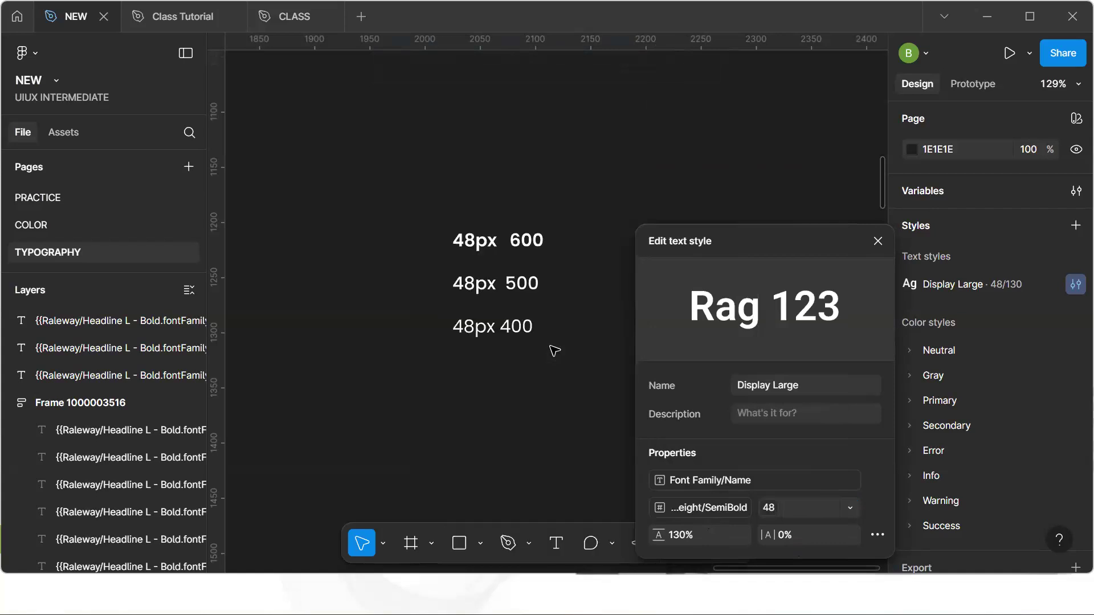
{"action": "left_click", "coordinate": [699, 124]}
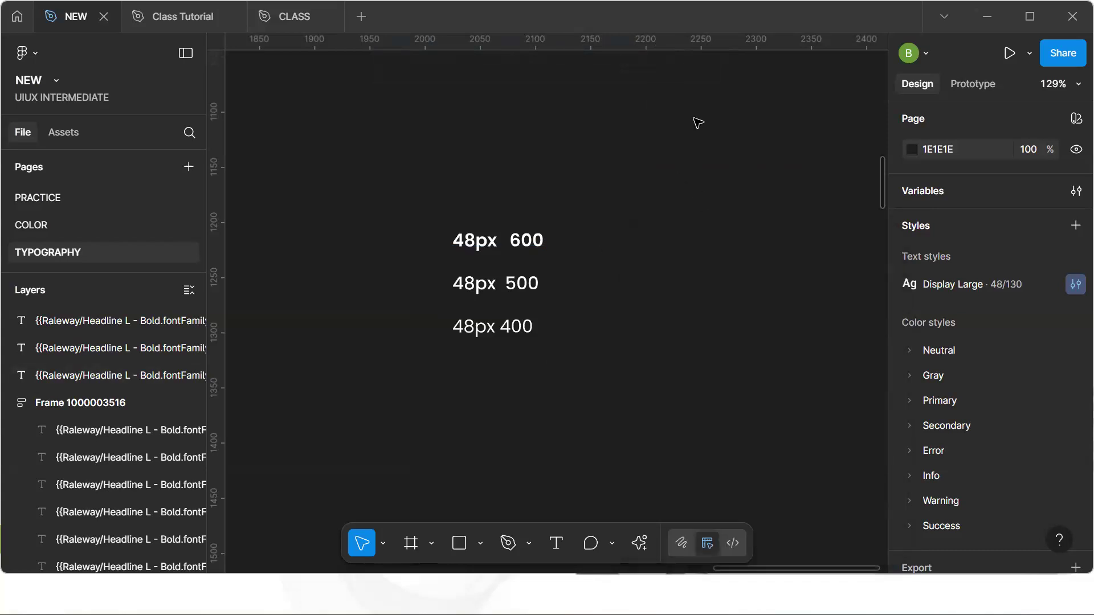
Create a text style named Display/Medium from the second Display preview text in the typography sheet
{"action": "scroll", "coordinate": [635, 226], "scroll_direction": "left", "scroll_amount": 10}
{"action": "scroll", "coordinate": [633, 225], "scroll_direction": "down", "scroll_amount": 10}
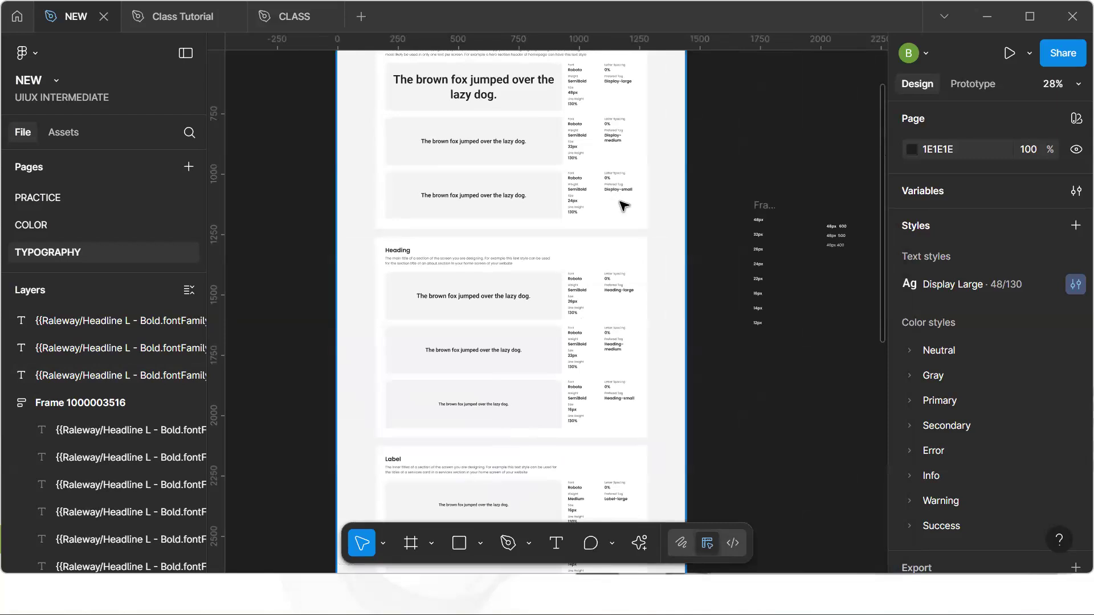
{"action": "key", "text": "h"}
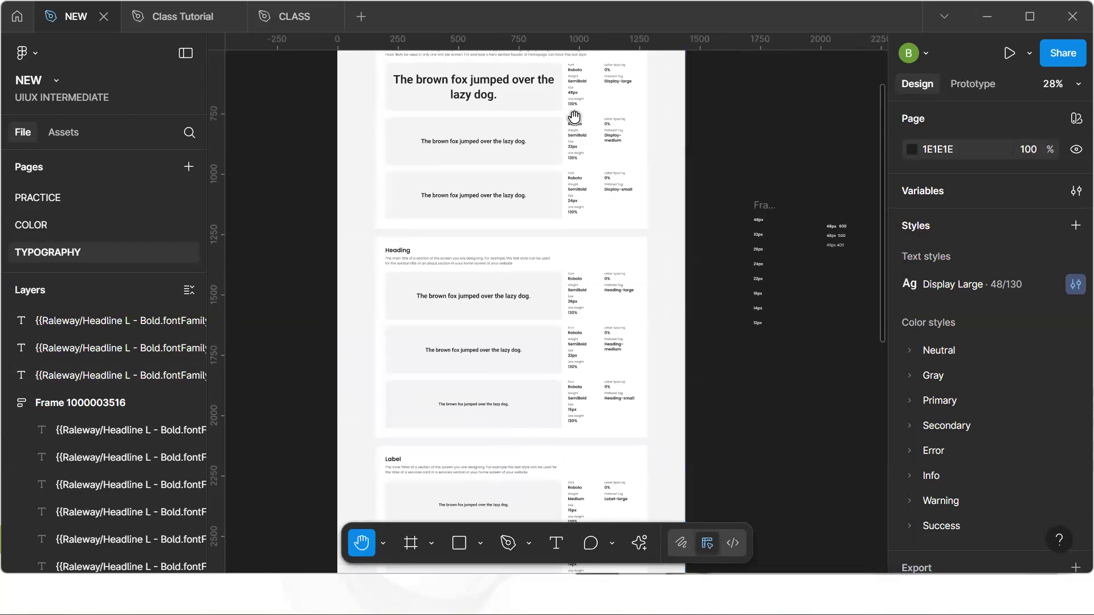
{"action": "left_click_drag", "start_coordinate": [587, 195], "coordinate": [611, 297]}
{"action": "key", "text": "v"}
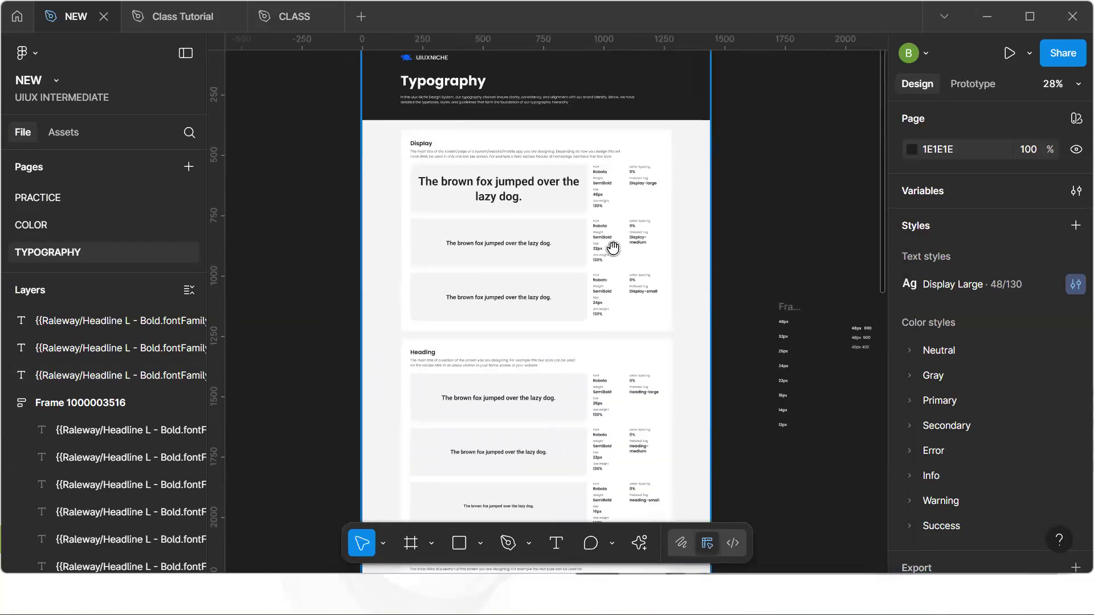
{"action": "left_click", "coordinate": [506, 245], "text": "ctrl"}
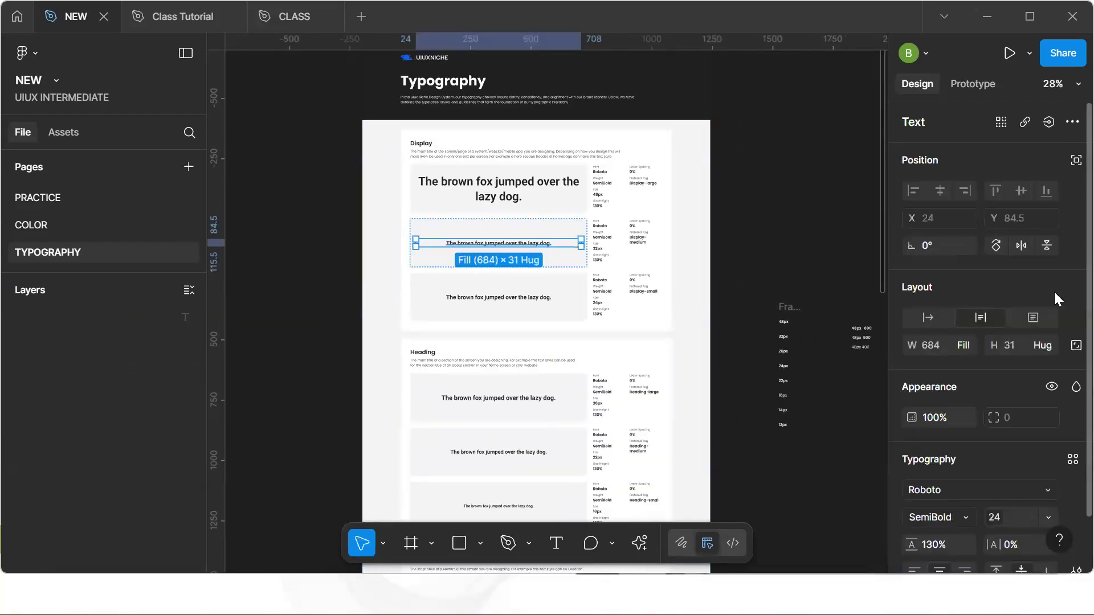
{"action": "left_click", "coordinate": [1072, 460]}
{"action": "left_click", "coordinate": [873, 458]}
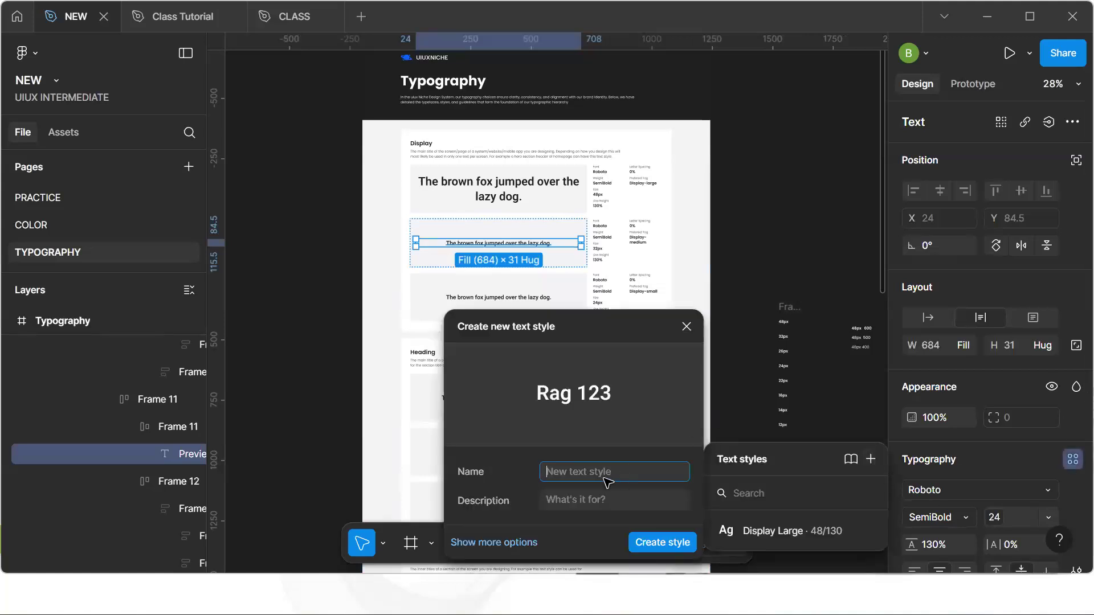
{"action": "type", "text": "Dispaly"}
{"action": "key", "text": "BackSpace"}
{"action": "key", "text": "BackSpace"}
{"action": "key", "text": "BackSpace"}
{"action": "key", "text": "BackSpace"}
{"action": "type", "text": "lay / Medium"}
{"action": "key", "text": "Return"}
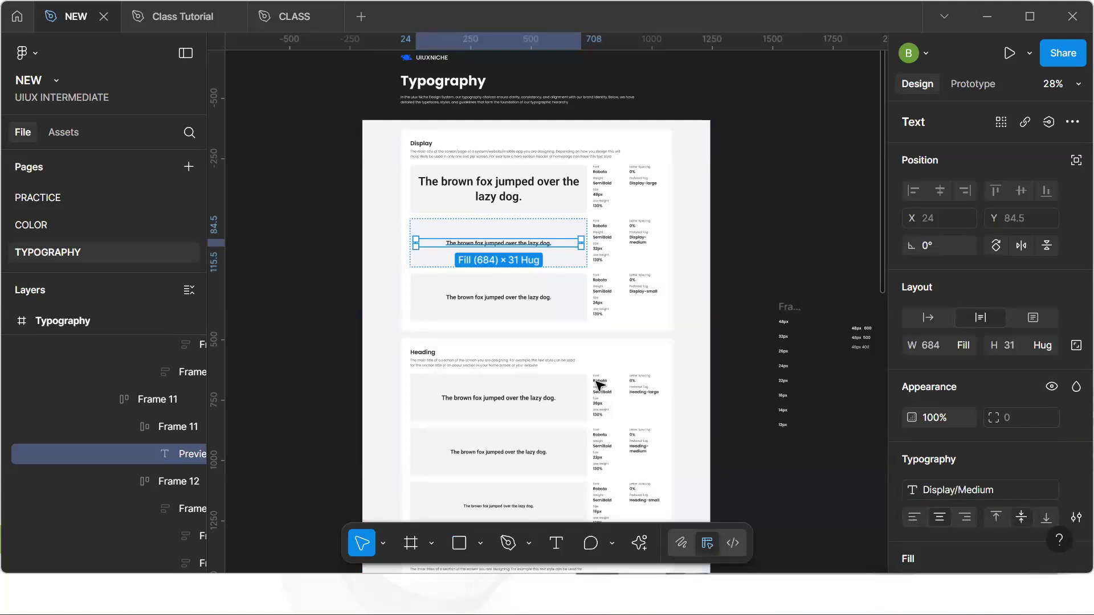
Create a text style named Display/Small from the third Display preview text
{"action": "left_click", "coordinate": [541, 297]}
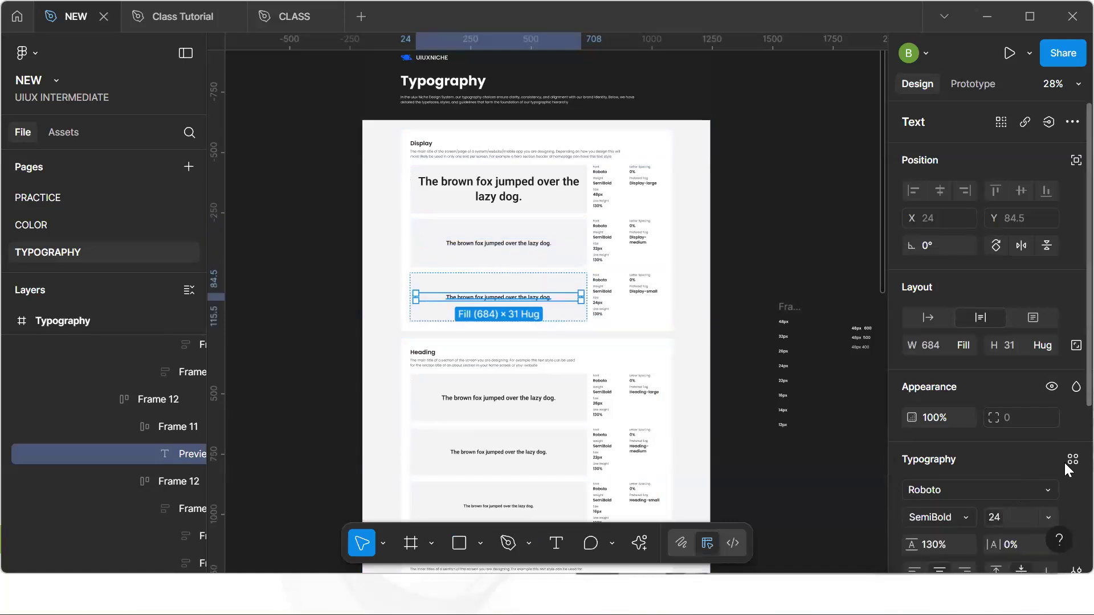
{"action": "left_click", "coordinate": [1069, 460]}
{"action": "left_click", "coordinate": [872, 422]}
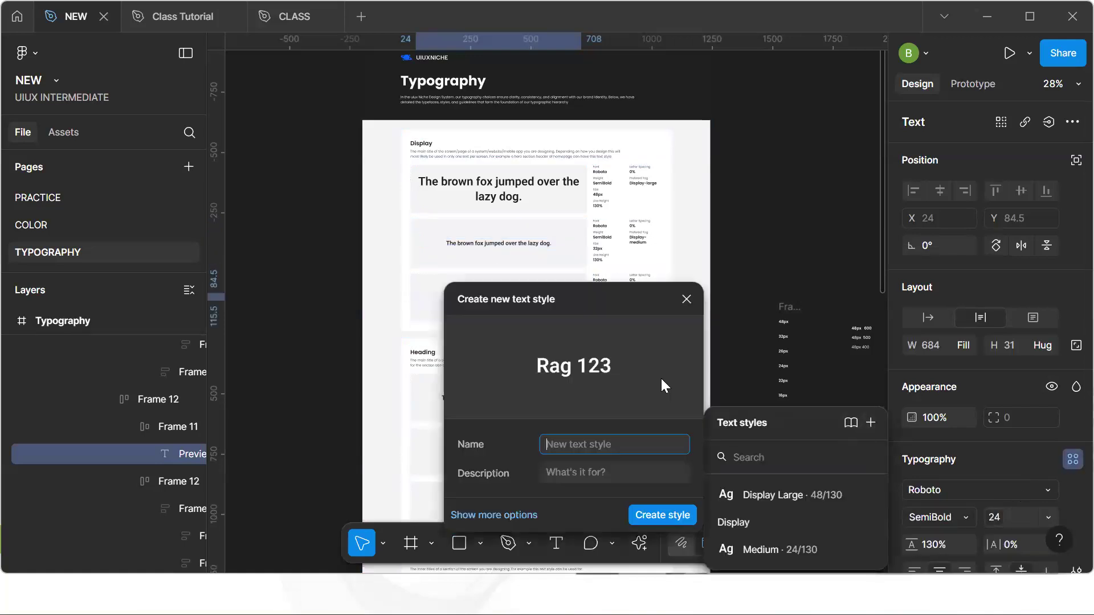
{"action": "type", "text": "D"}
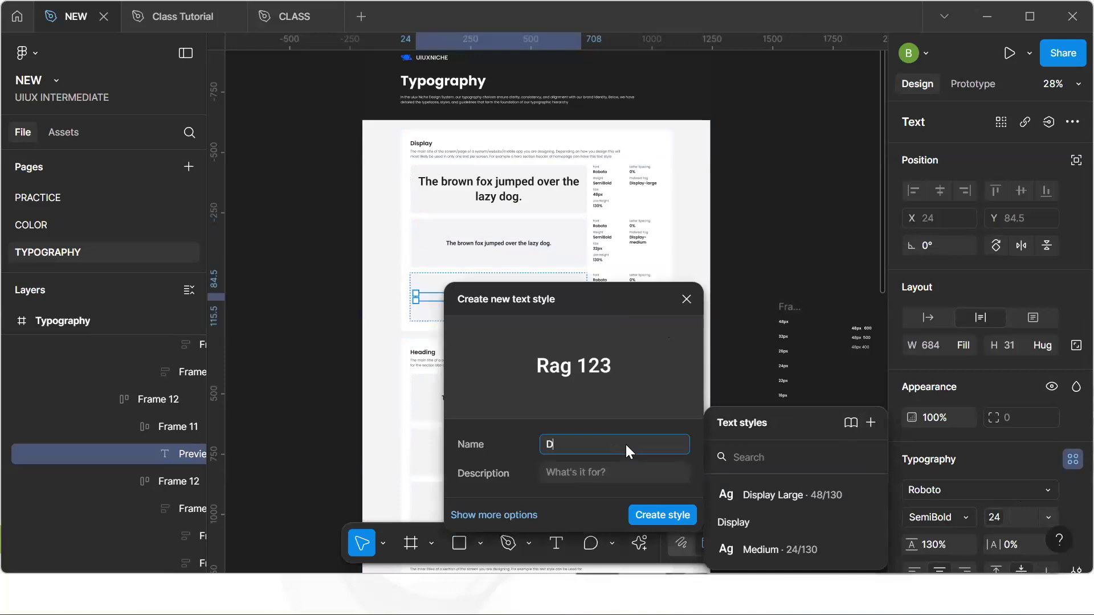
{"action": "type", "text": "isplay/ \\smal"}
{"action": "key", "text": "BackSpace"}
{"action": "key", "text": "Delete"}
{"action": "type", "text": "Small"}
{"action": "key", "text": "Return"}
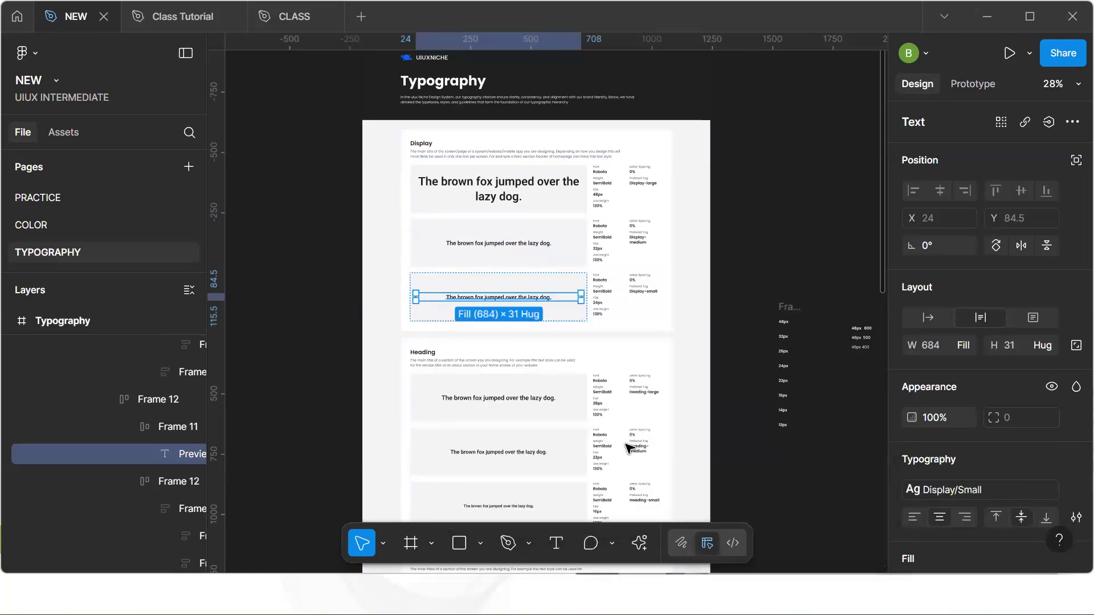
Delete the Display Large text style
{"action": "left_click", "coordinate": [750, 476]}
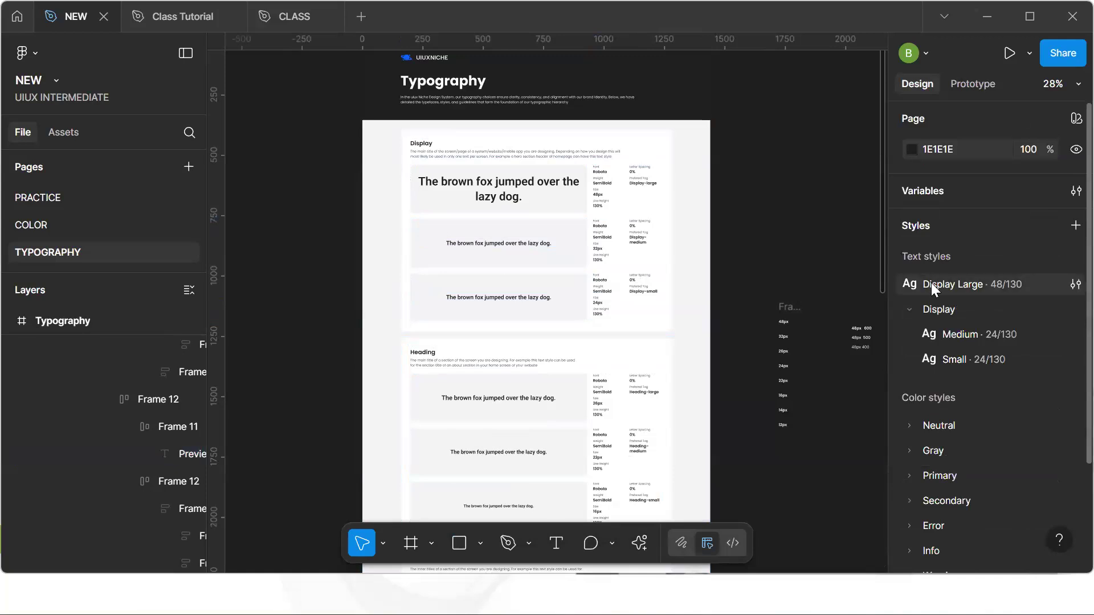
{"action": "left_click", "coordinate": [955, 290]}
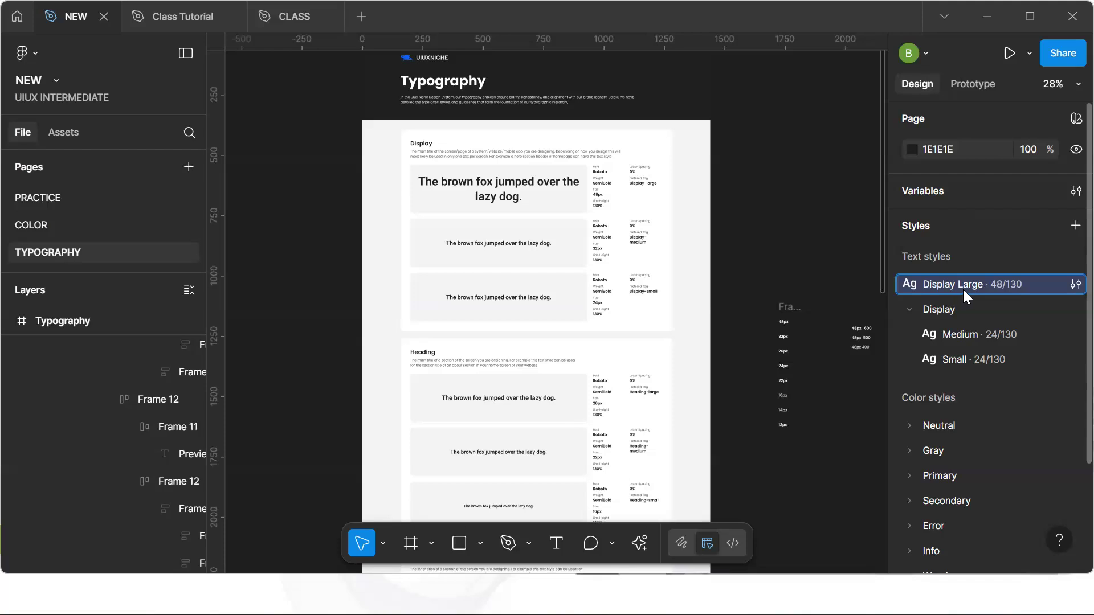
{"action": "key", "text": "Delete"}
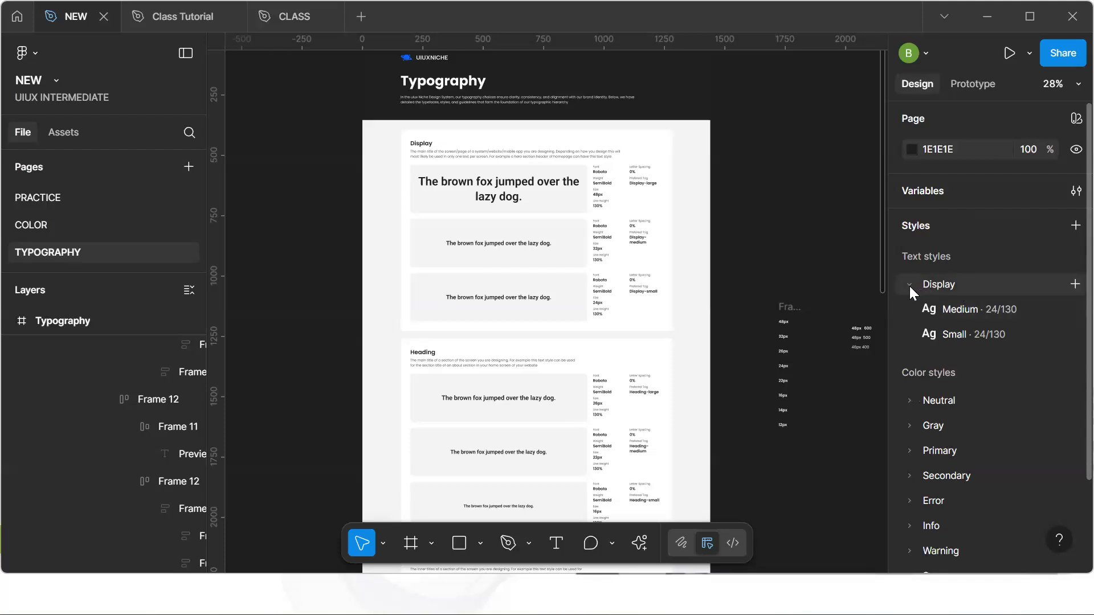
Detach the font family variable from the large Display preview text and create a text style named Display/Large from it
{"action": "left_click", "coordinate": [514, 199], "text": "ctrl"}
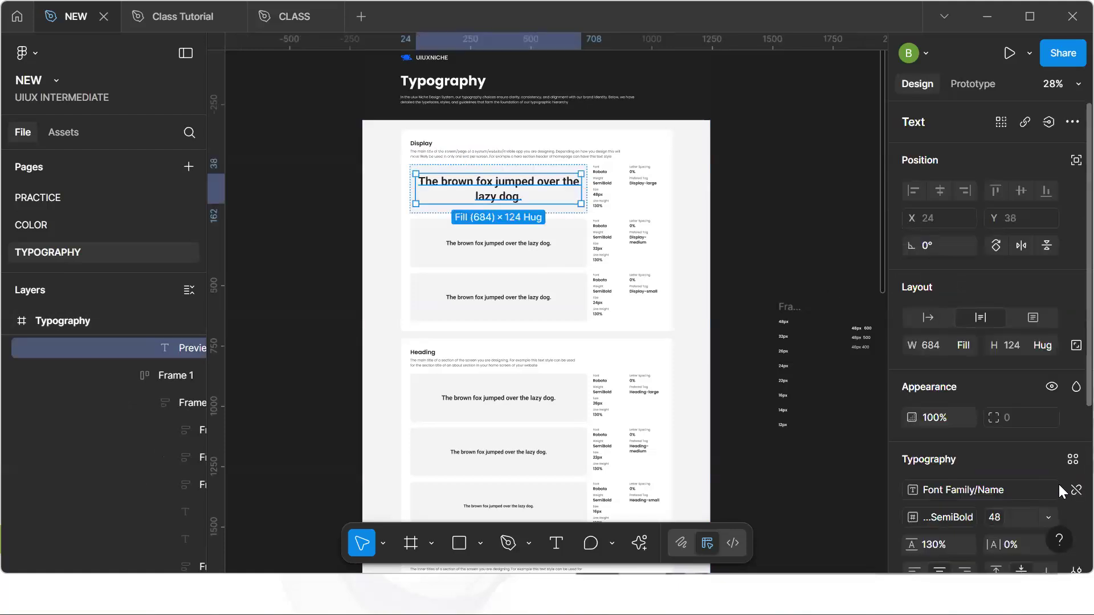
{"action": "left_click", "coordinate": [1076, 490]}
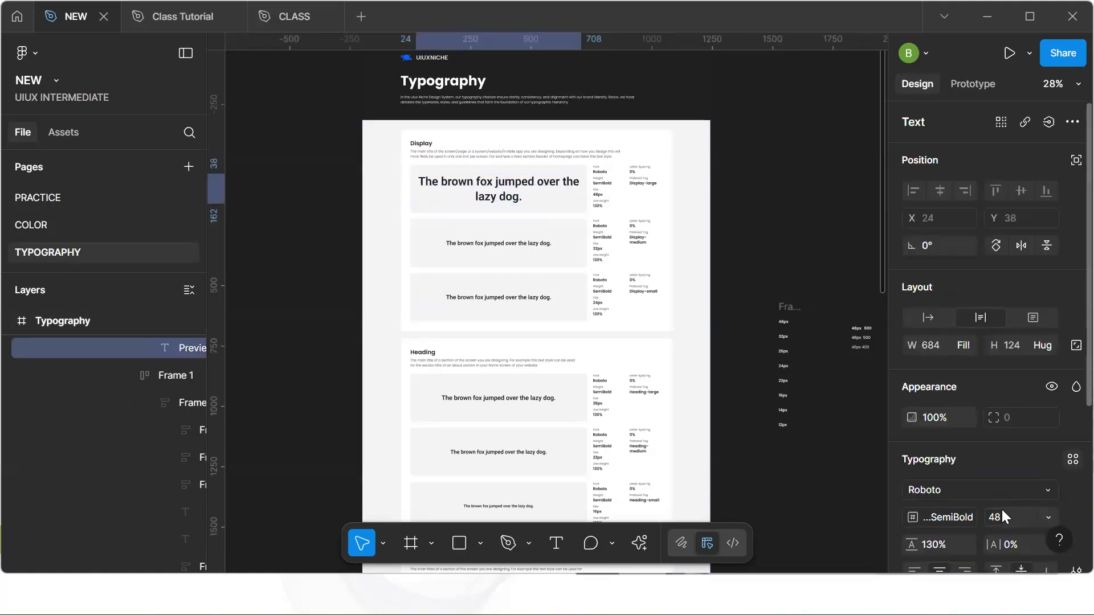
{"action": "left_click", "coordinate": [971, 517]}
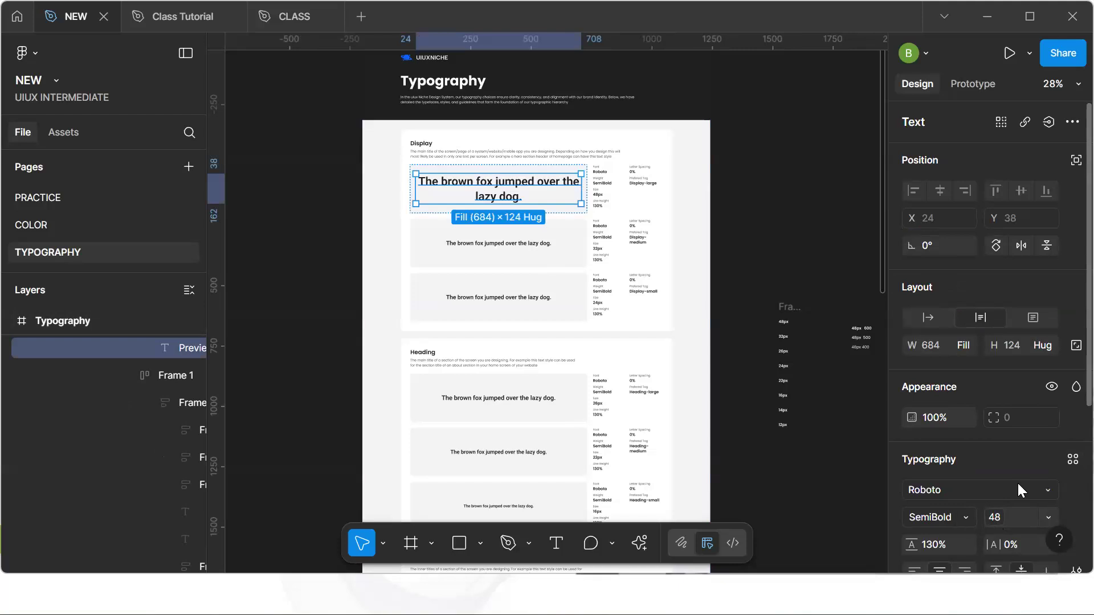
{"action": "left_click", "coordinate": [1071, 459]}
{"action": "left_click", "coordinate": [872, 426]}
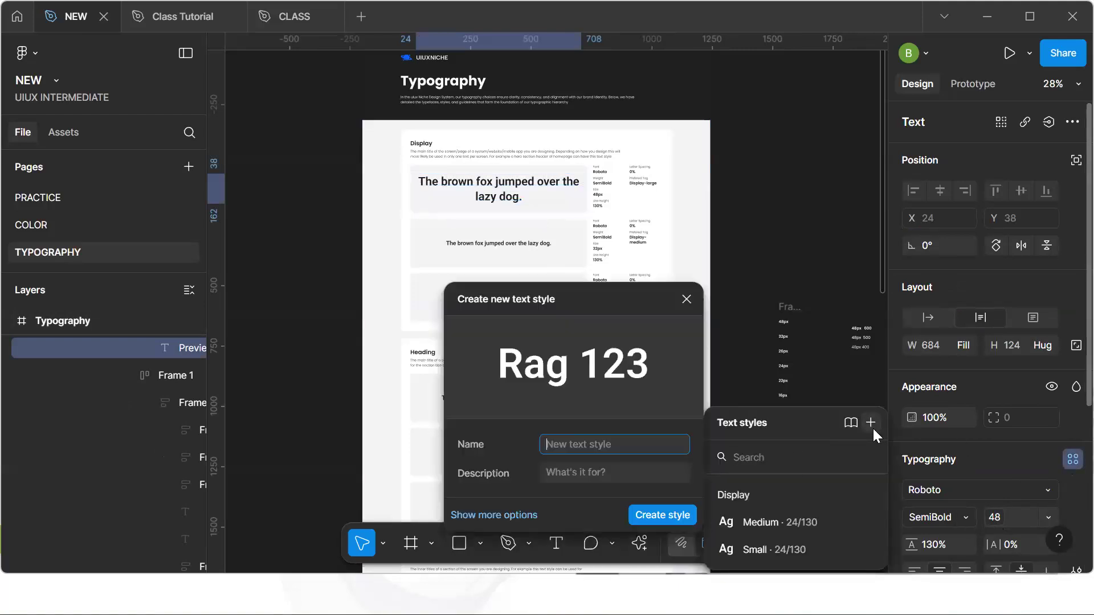
{"action": "type", "text": "Displa"}
{"action": "key", "text": "BackSpace"}
{"action": "key", "text": "BackSpace"}
{"action": "key", "text": "BackSpace"}
{"action": "type", "text": "play/Large"}
{"action": "key", "text": "Return"}
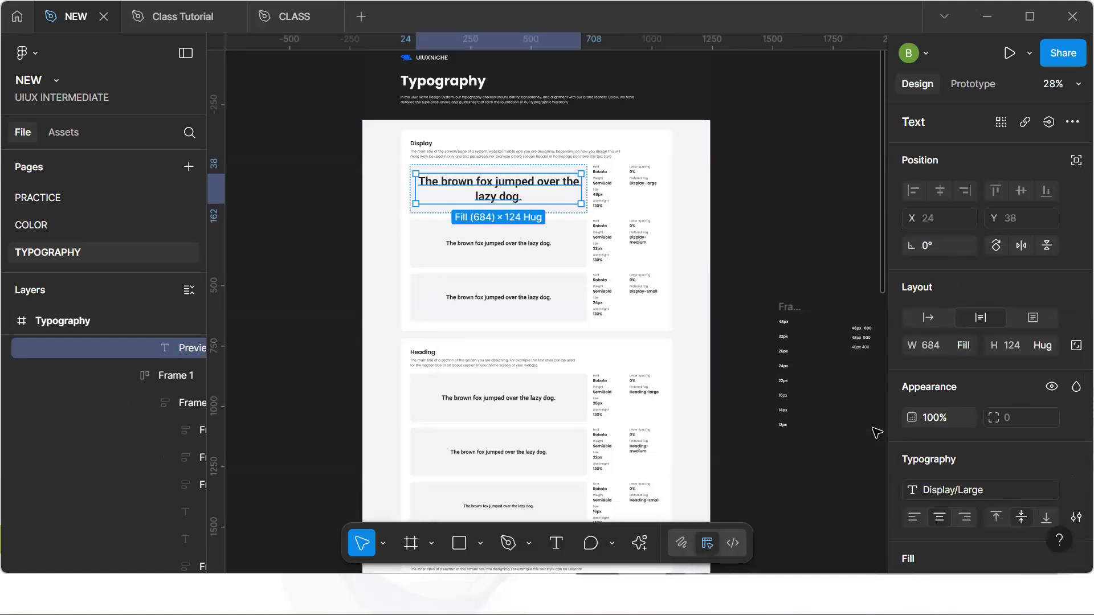
Create a text style named Body/Large from the first Body preview text in the typography sheet
{"action": "left_click", "coordinate": [865, 272]}
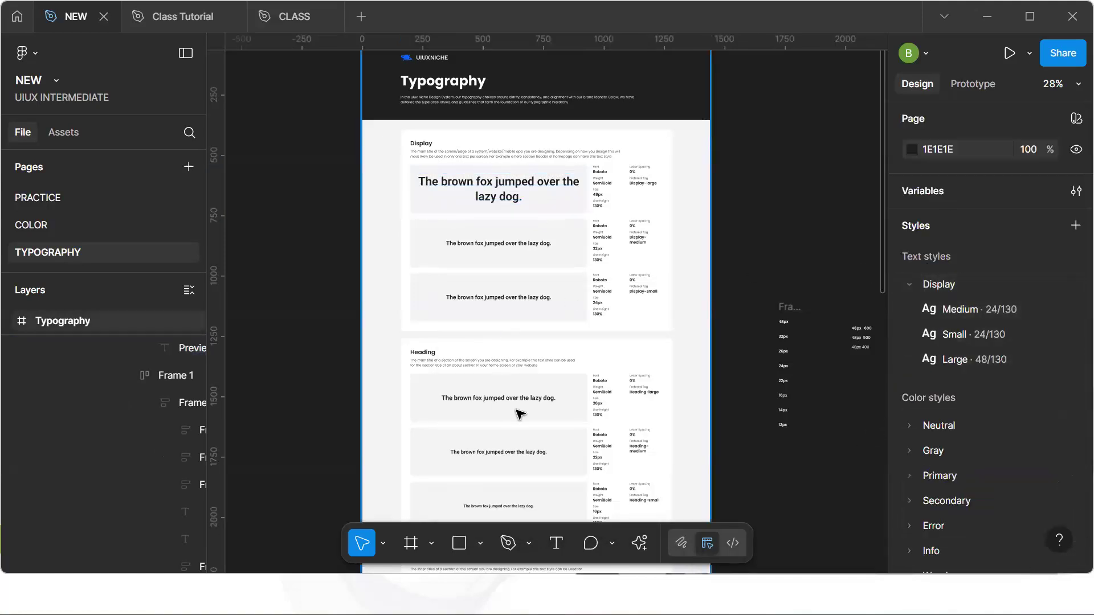
{"action": "scroll", "coordinate": [519, 414], "scroll_direction": "down", "scroll_amount": 10}
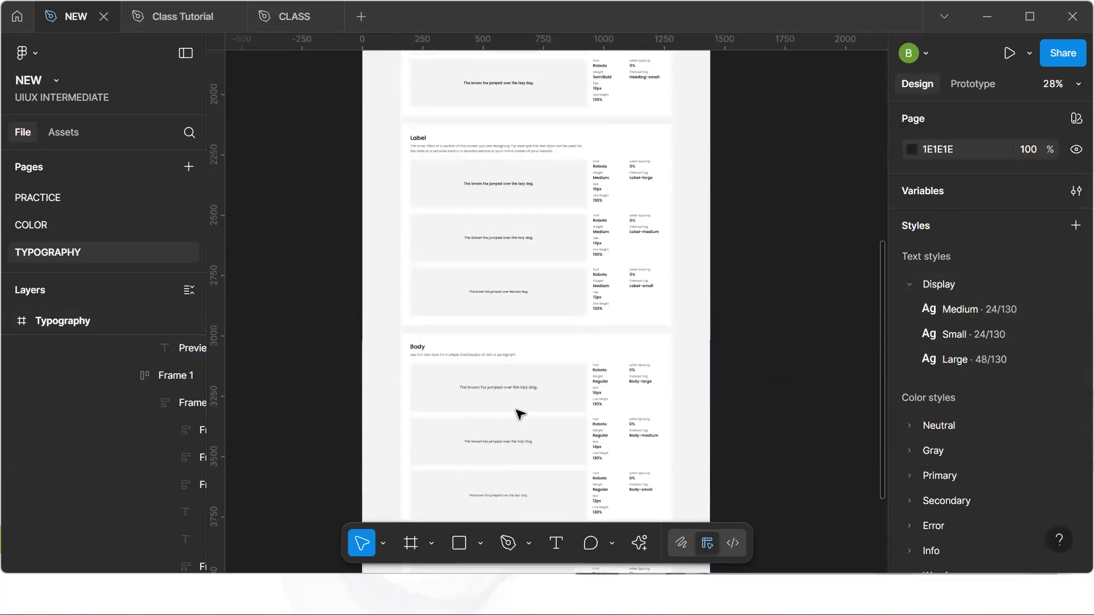
{"action": "scroll", "coordinate": [518, 413], "scroll_direction": "down", "scroll_amount": 5}
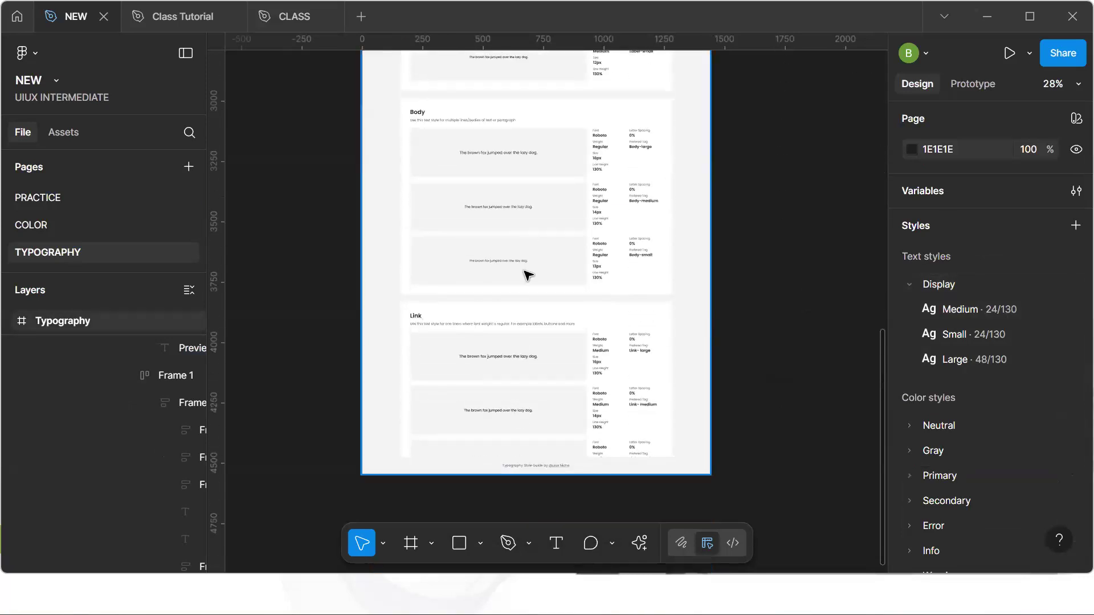
{"action": "scroll", "coordinate": [478, 130], "scroll_direction": "up", "scroll_amount": 1}
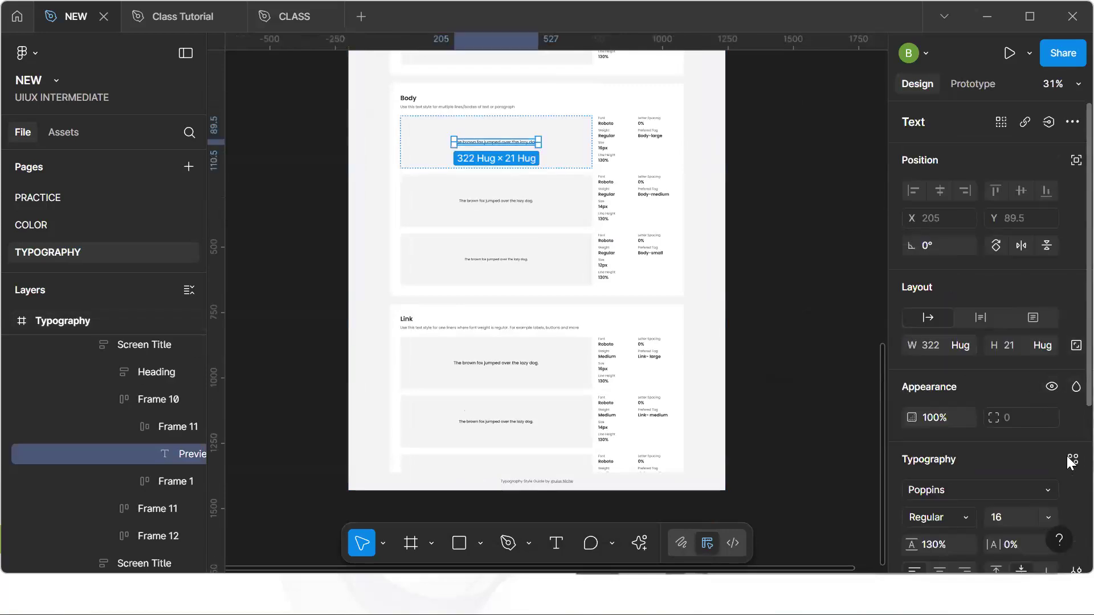
{"action": "left_click", "coordinate": [1071, 459]}
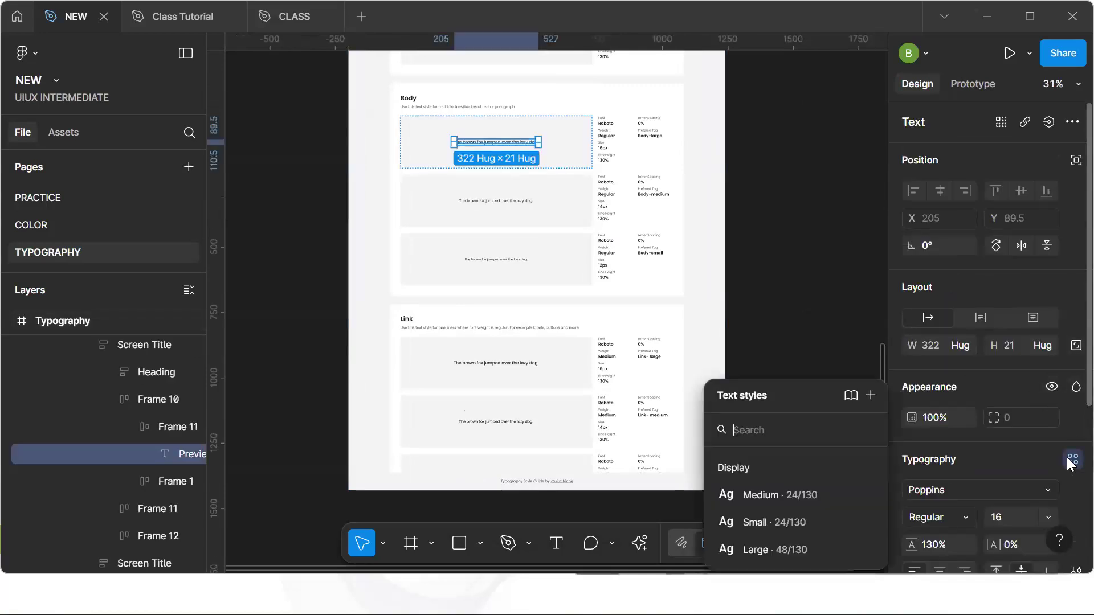
{"action": "left_click", "coordinate": [872, 396]}
{"action": "type", "text": "Body/"}
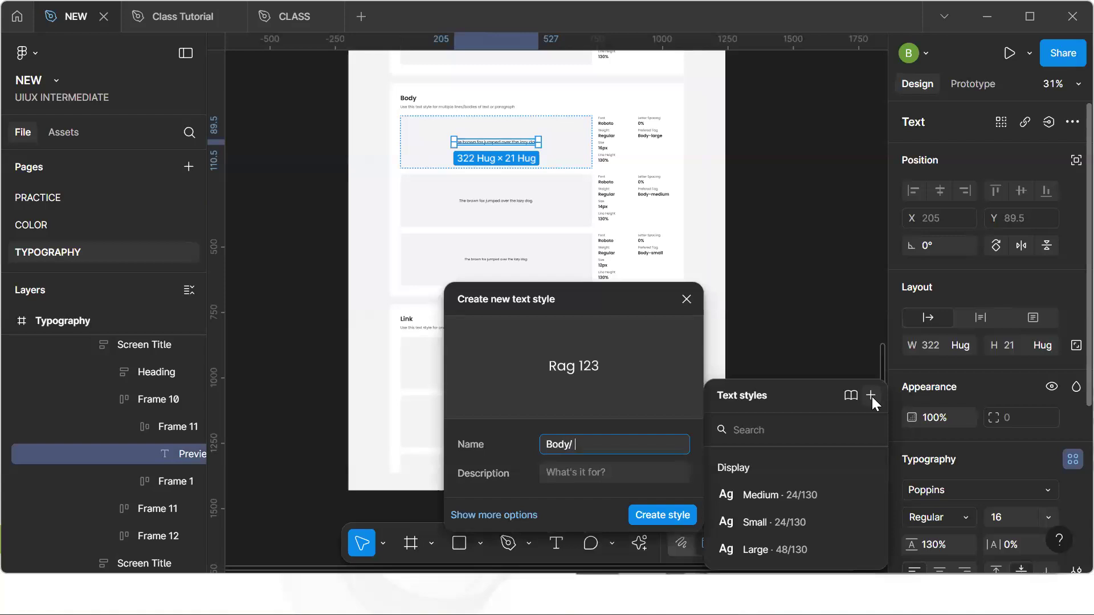
{"action": "type", "text": "Large"}
{"action": "key", "text": "Return"}
Create a text style named Body/Medium from the second Body preview text
{"action": "left_click", "coordinate": [508, 202], "text": "ctrl"}
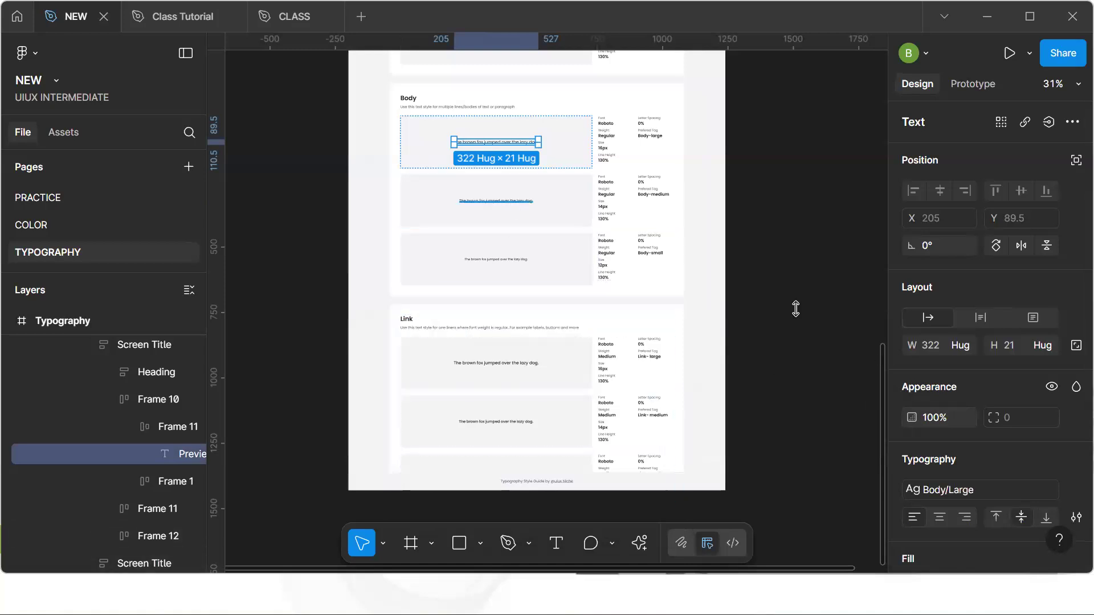
{"action": "left_click", "coordinate": [1071, 459]}
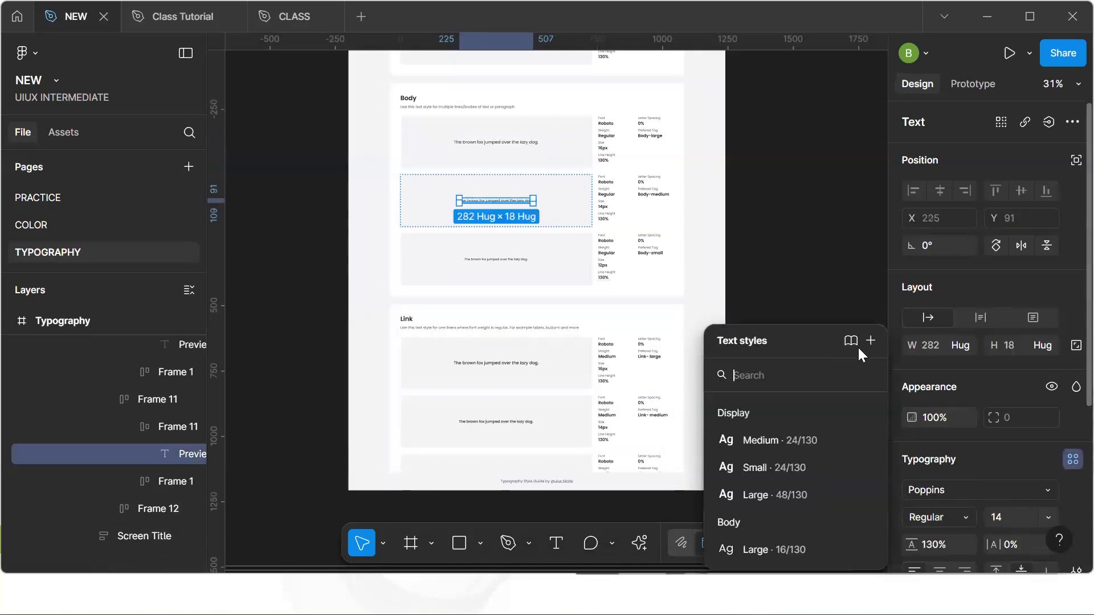
{"action": "left_click", "coordinate": [871, 341]}
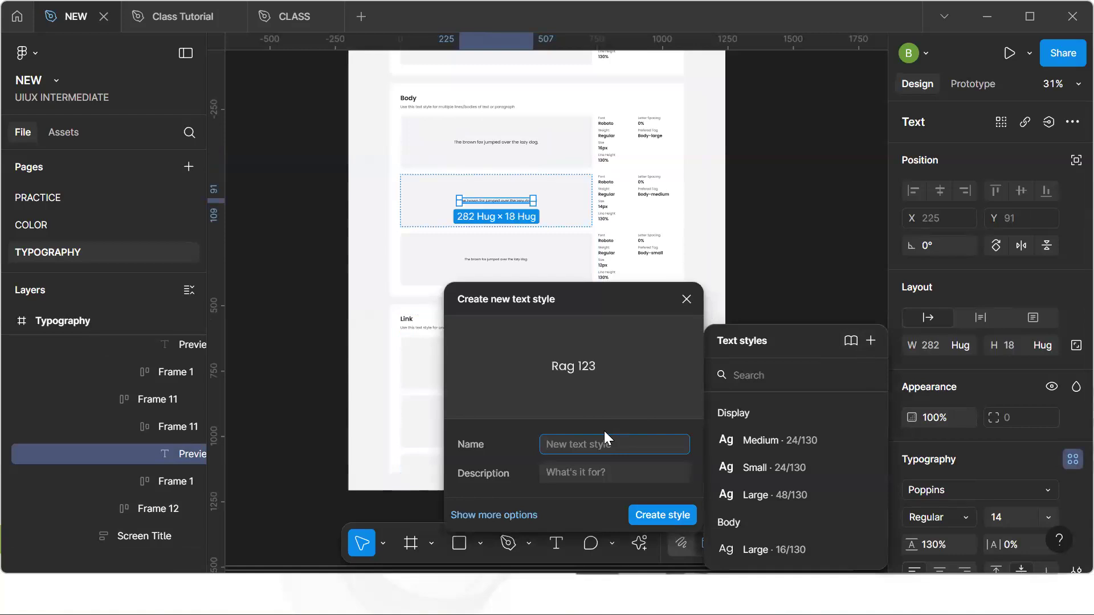
{"action": "type", "text": "Body"}
{"action": "key", "text": "BackSpace"}
{"action": "key", "text": "BackSpace"}
{"action": "key", "text": "BackSpace"}
{"action": "type", "text": "ody"}
{"action": "type", "text": "Me"}
{"action": "key", "text": "Return"}
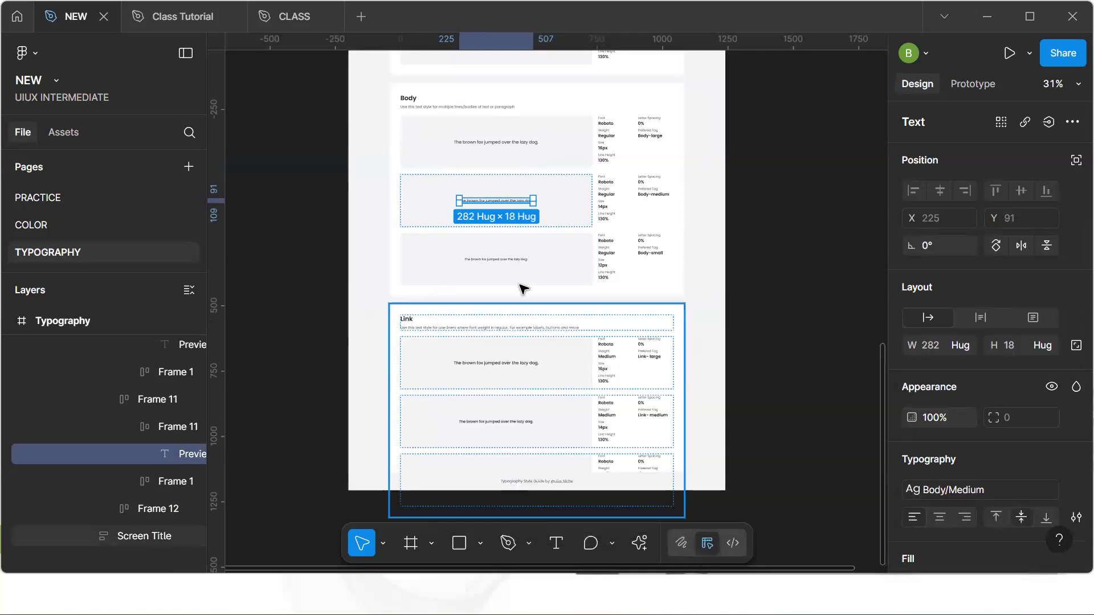
Create a text style named Body/Small from the third Body preview text
{"action": "left_click", "coordinate": [517, 261]}
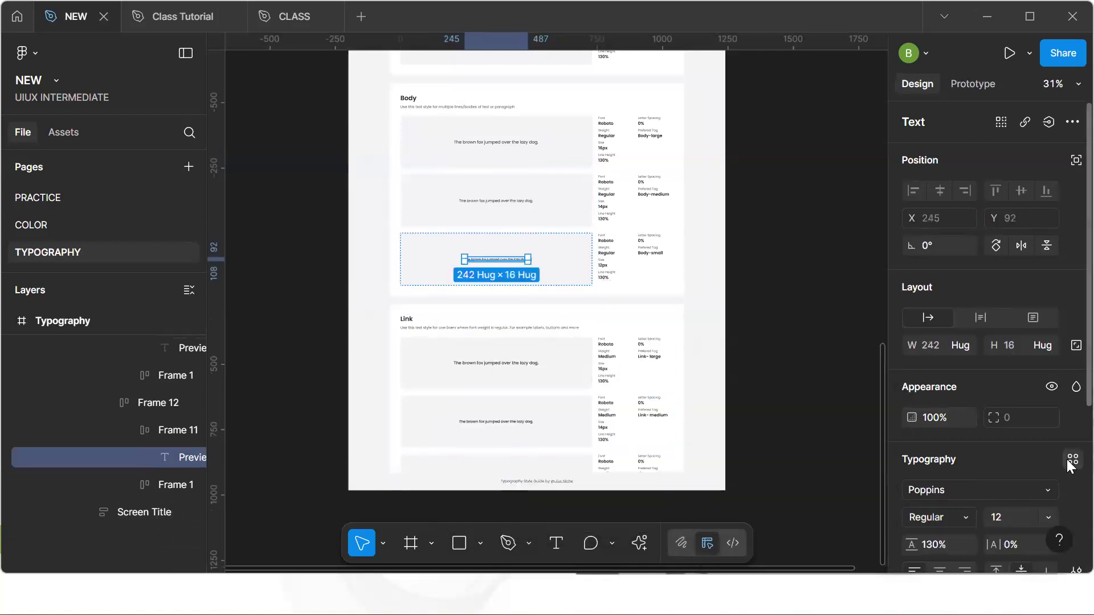
{"action": "left_click", "coordinate": [1069, 461]}
{"action": "left_click", "coordinate": [869, 314]}
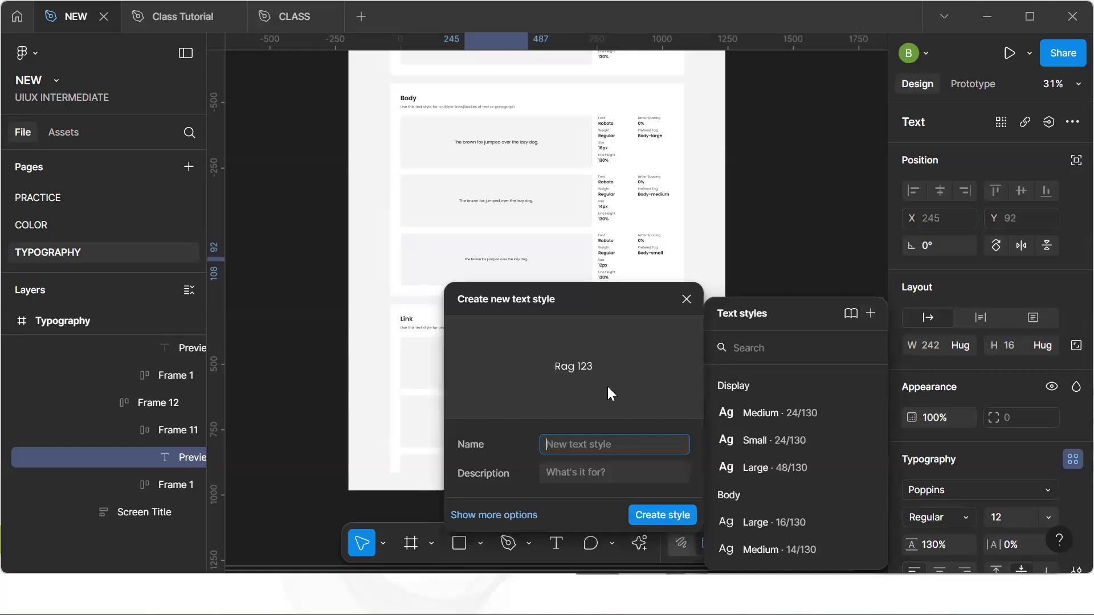
{"action": "type", "text": "Bod"}
{"action": "type", "text": "y/ "}
{"action": "type", "text": "Samll"}
{"action": "key", "text": "BackSpace"}
{"action": "key", "text": "BackSpace"}
{"action": "key", "text": "BackSpace"}
{"action": "key", "text": "BackSpace"}
{"action": "type", "text": "mall"}
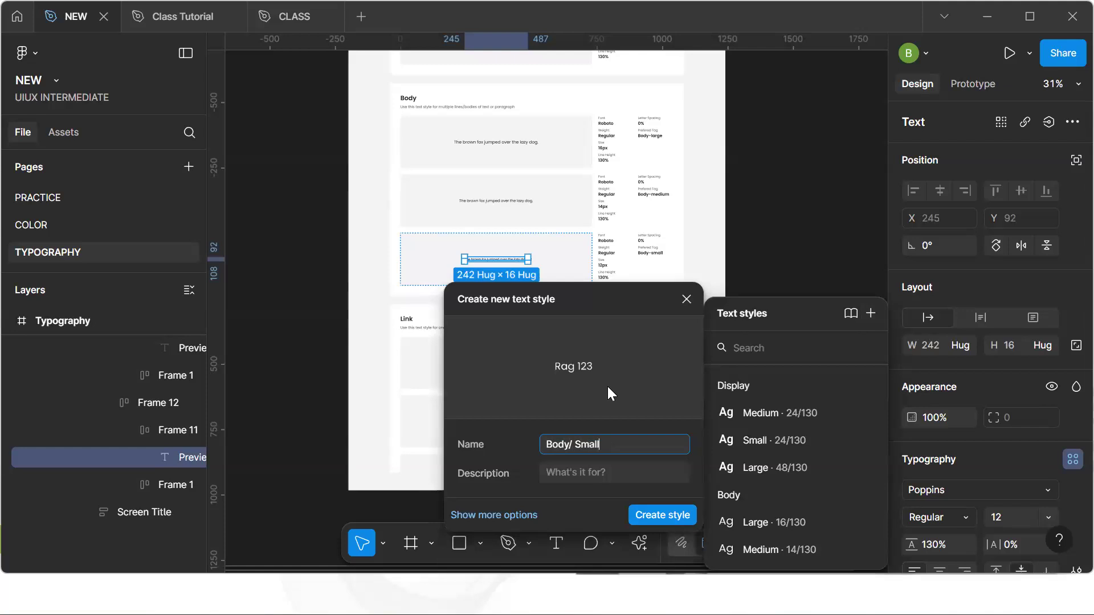
{"action": "key", "text": "Return"}
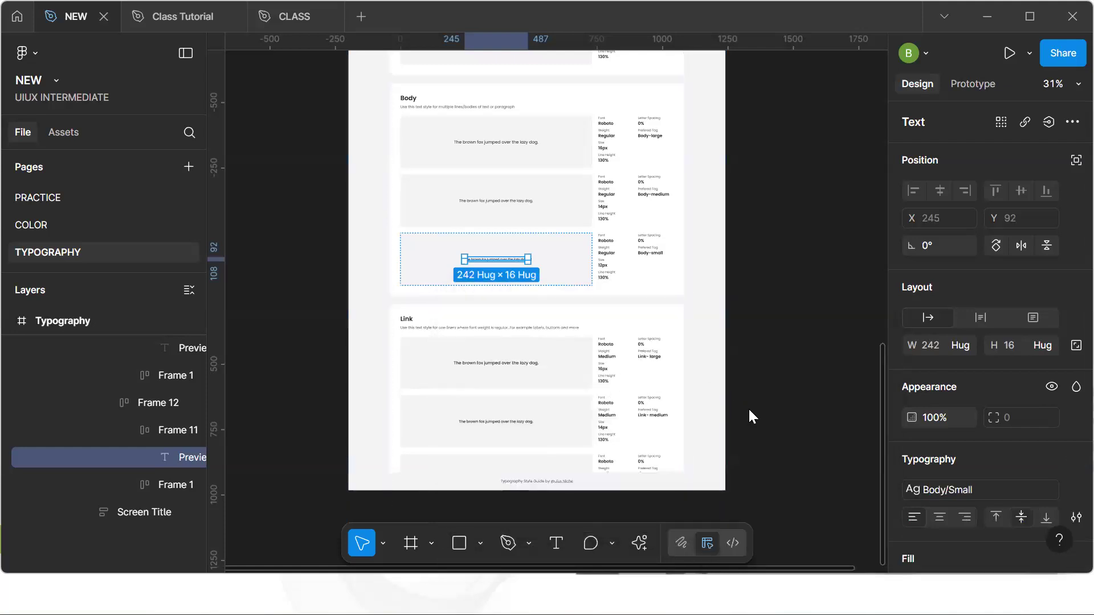
Bind the Display Medium style's font family to the Font Family/Name variable and its weight to the SemiBold variable
{"action": "left_click", "coordinate": [752, 416]}
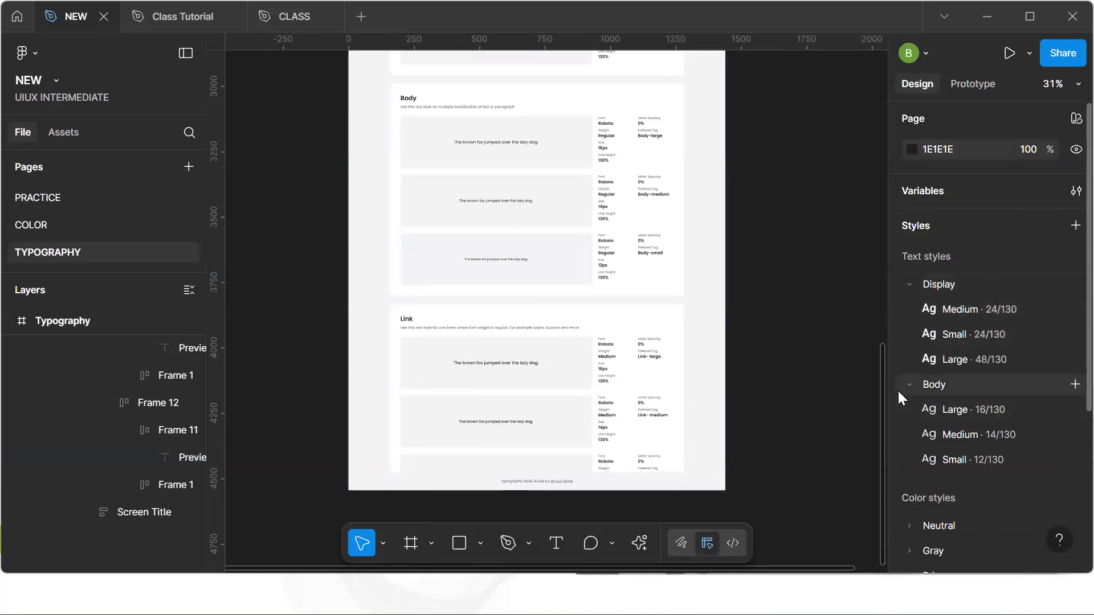
{"action": "left_click", "coordinate": [1068, 310]}
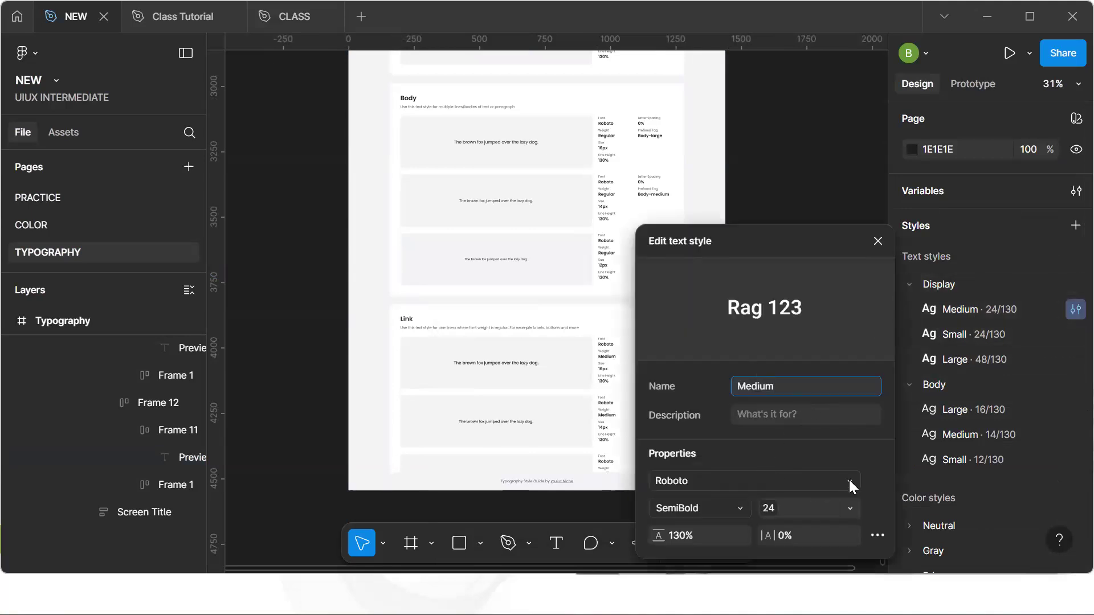
{"action": "left_click", "coordinate": [849, 480]}
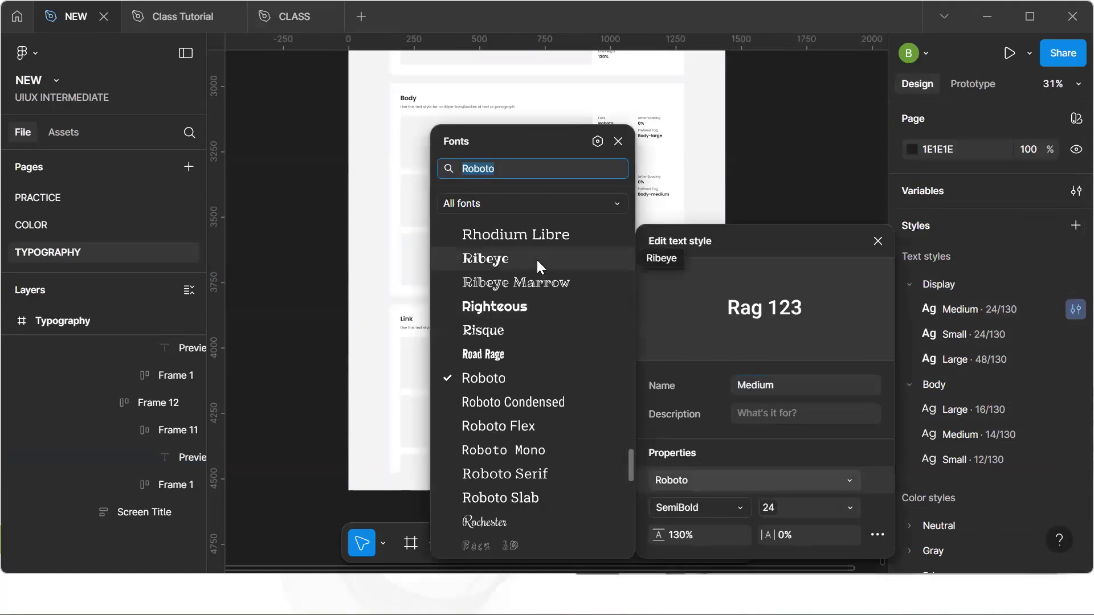
{"action": "left_click", "coordinate": [597, 141]}
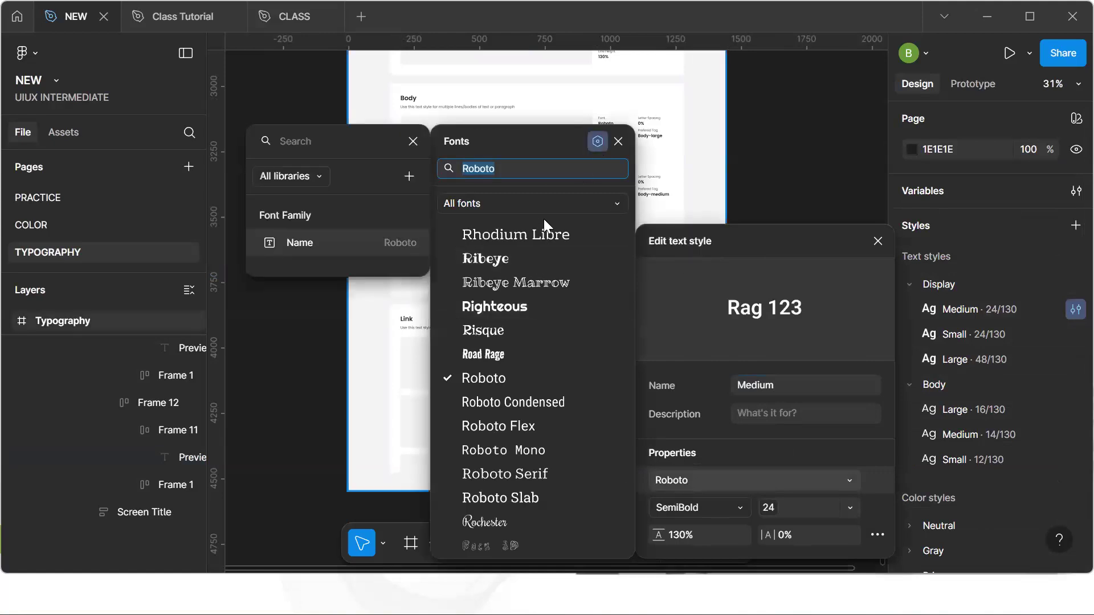
{"action": "left_click", "coordinate": [342, 243]}
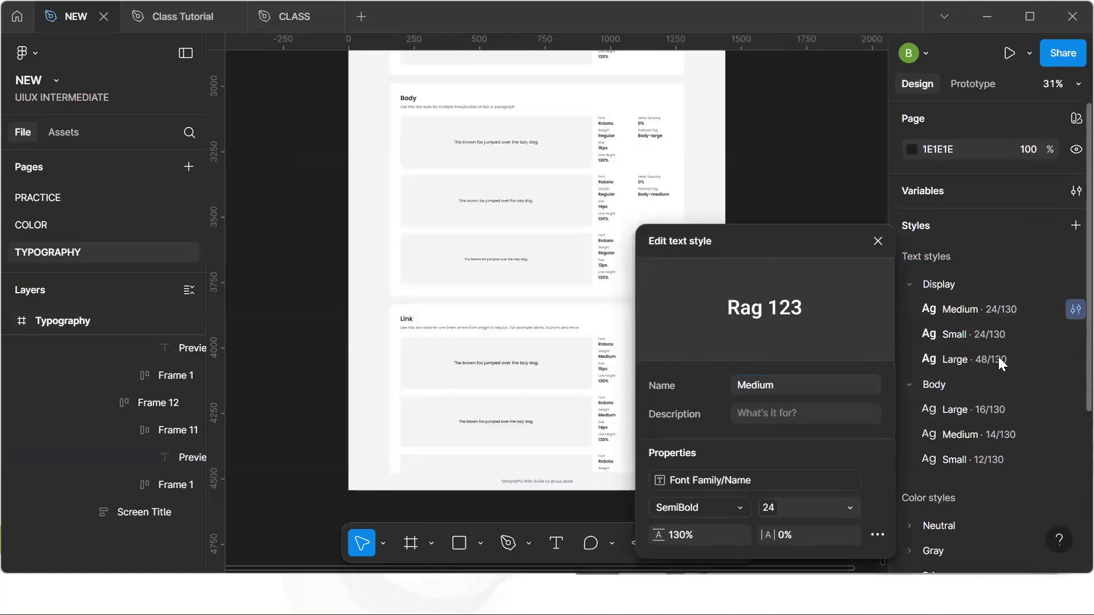
{"action": "left_click", "coordinate": [739, 506]}
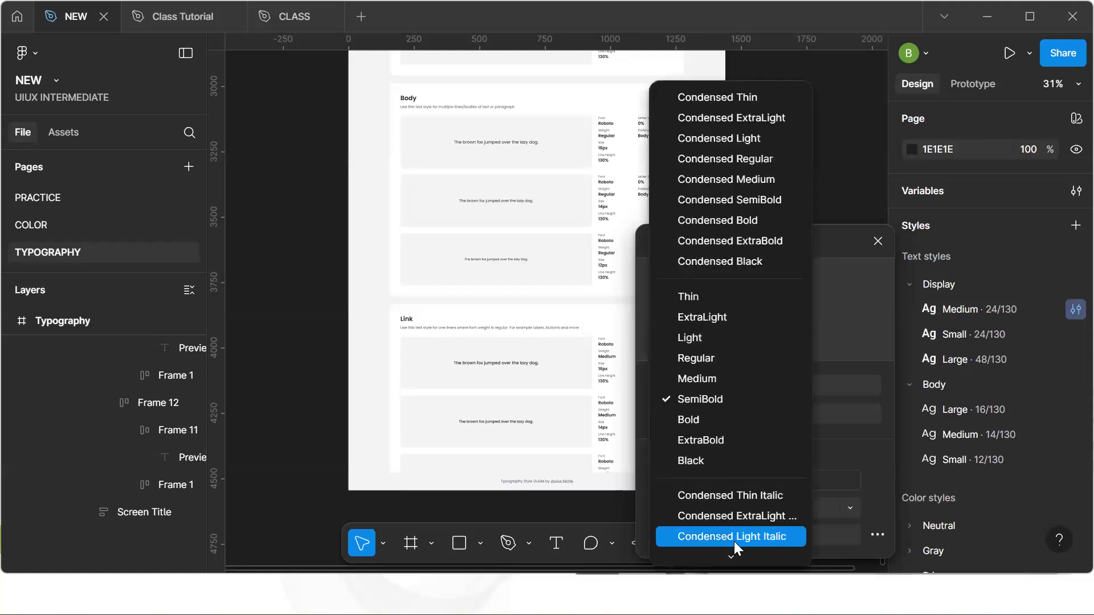
{"action": "left_click", "coordinate": [719, 550]}
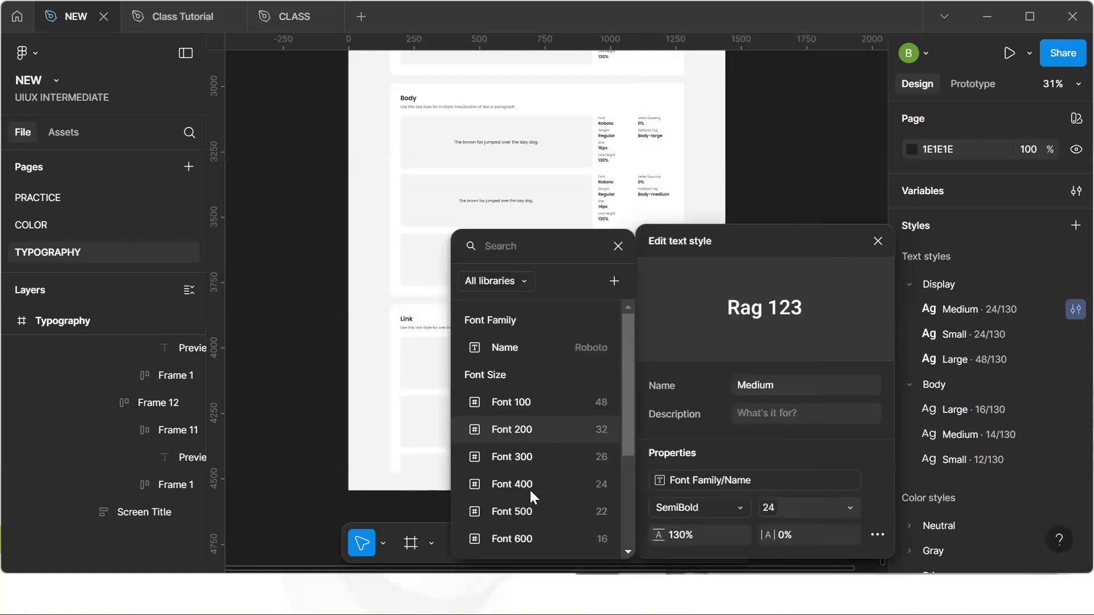
{"action": "type", "text": "sem"}
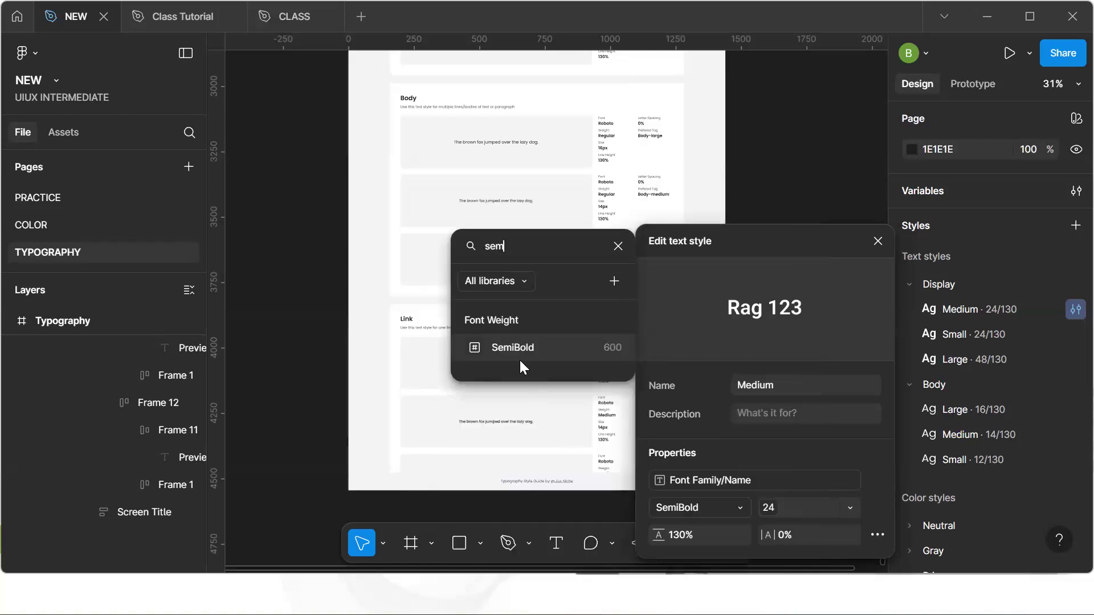
{"action": "left_click", "coordinate": [535, 348]}
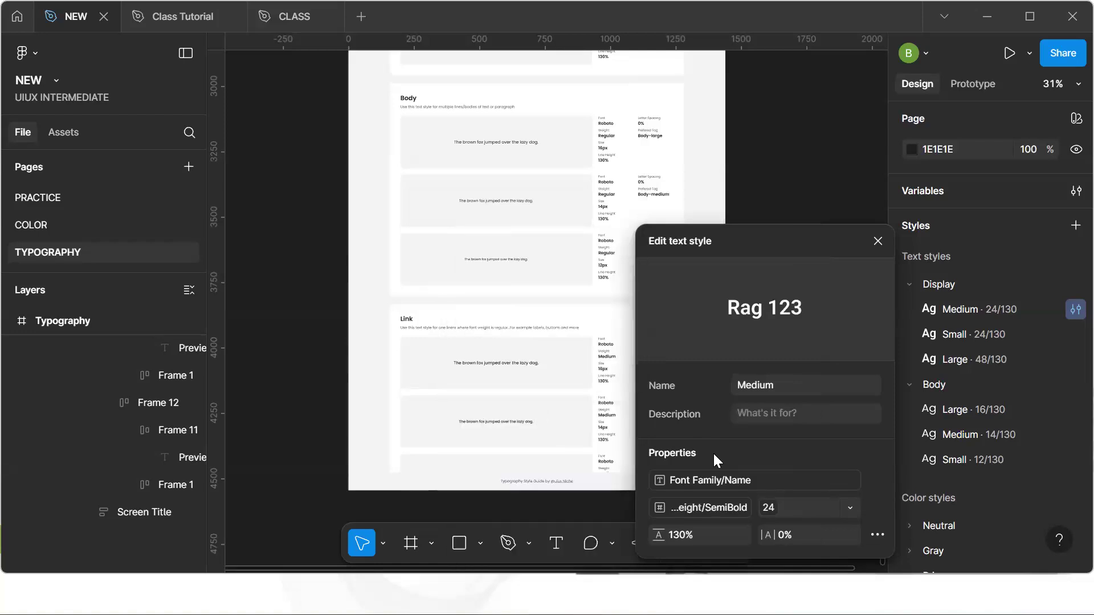
Bind the Display Medium style's font size to the Font 400 variable and close the style editor
{"action": "left_click", "coordinate": [849, 506]}
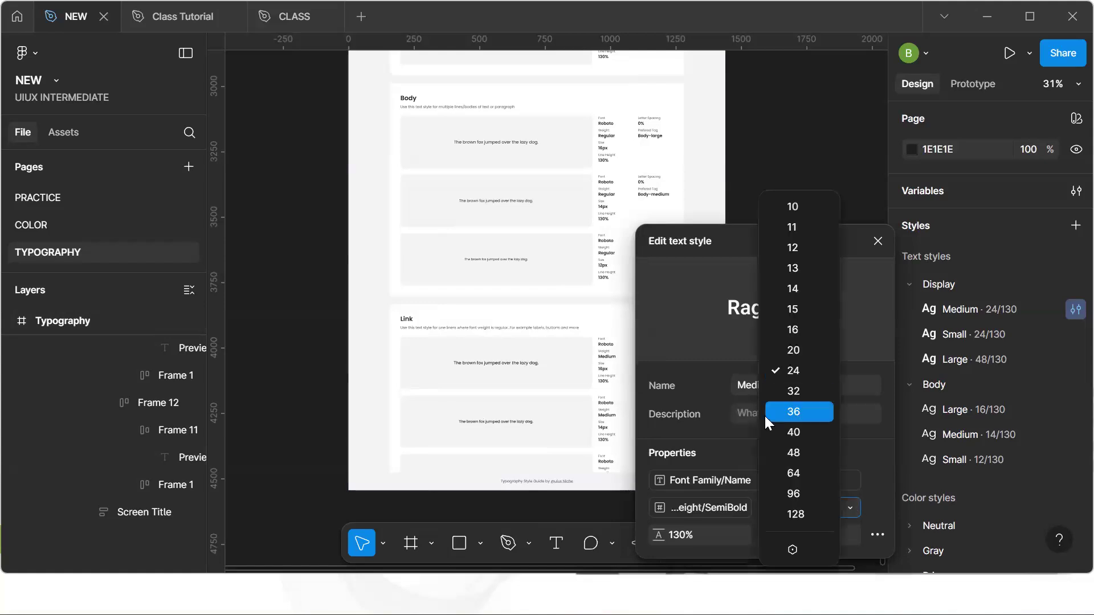
{"action": "left_click", "coordinate": [793, 549]}
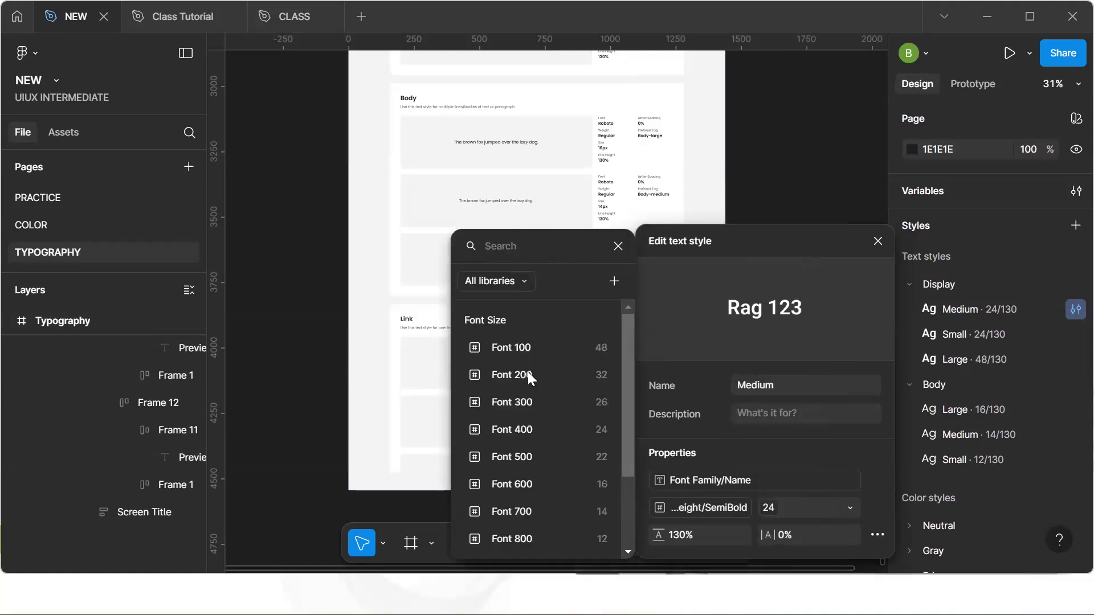
{"action": "left_click", "coordinate": [556, 429]}
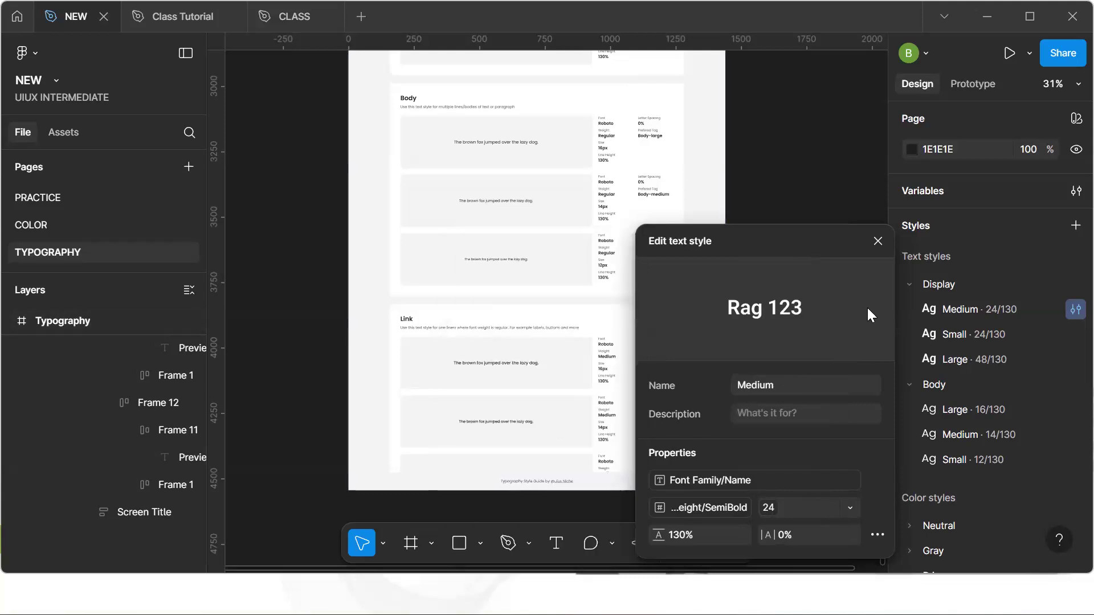
{"action": "left_click", "coordinate": [878, 240]}
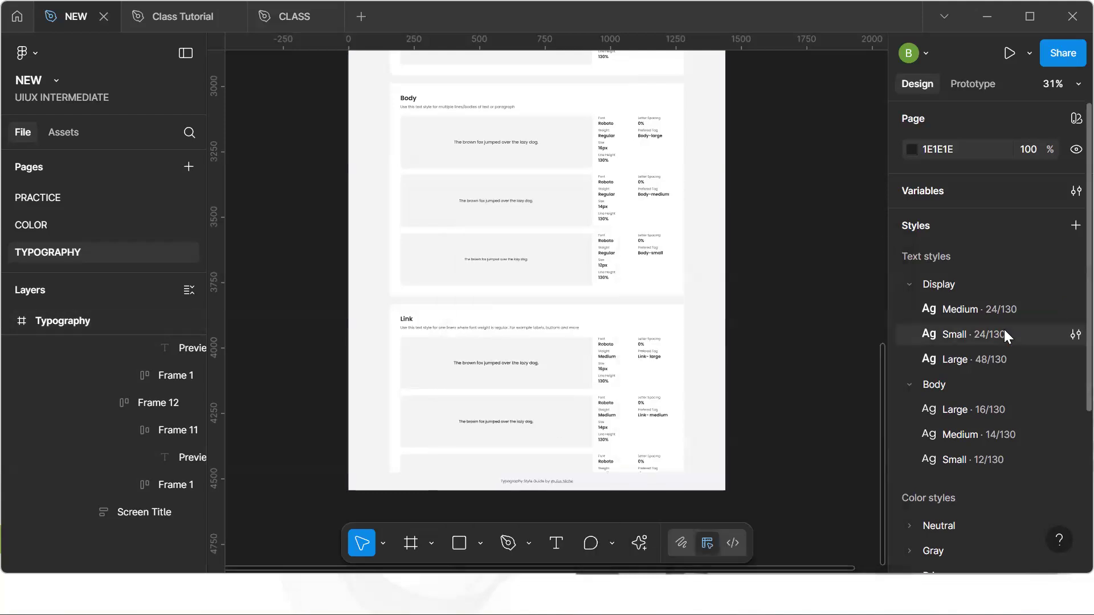
Bind the Display Small style's font family to the Font Family/Name variable
{"action": "left_click", "coordinate": [1075, 335]}
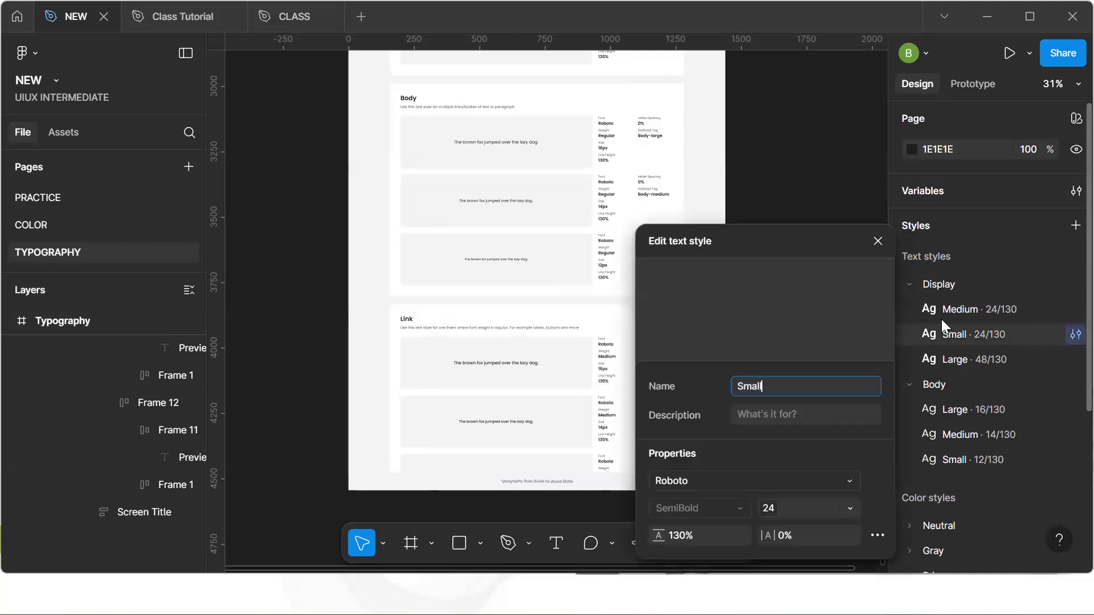
{"action": "left_click", "coordinate": [823, 478]}
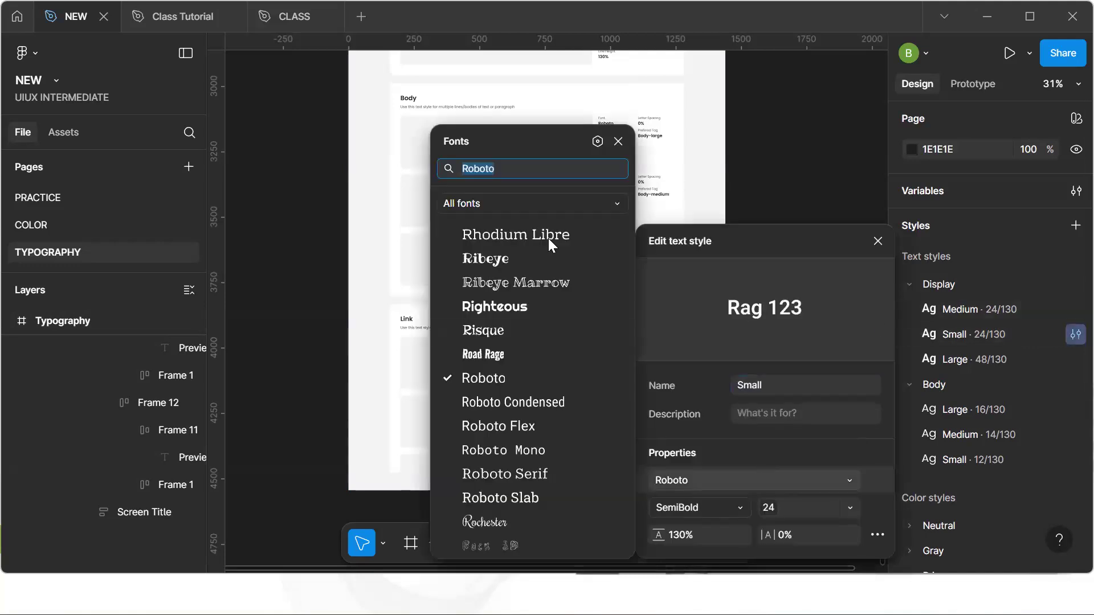
{"action": "left_click", "coordinate": [597, 142]}
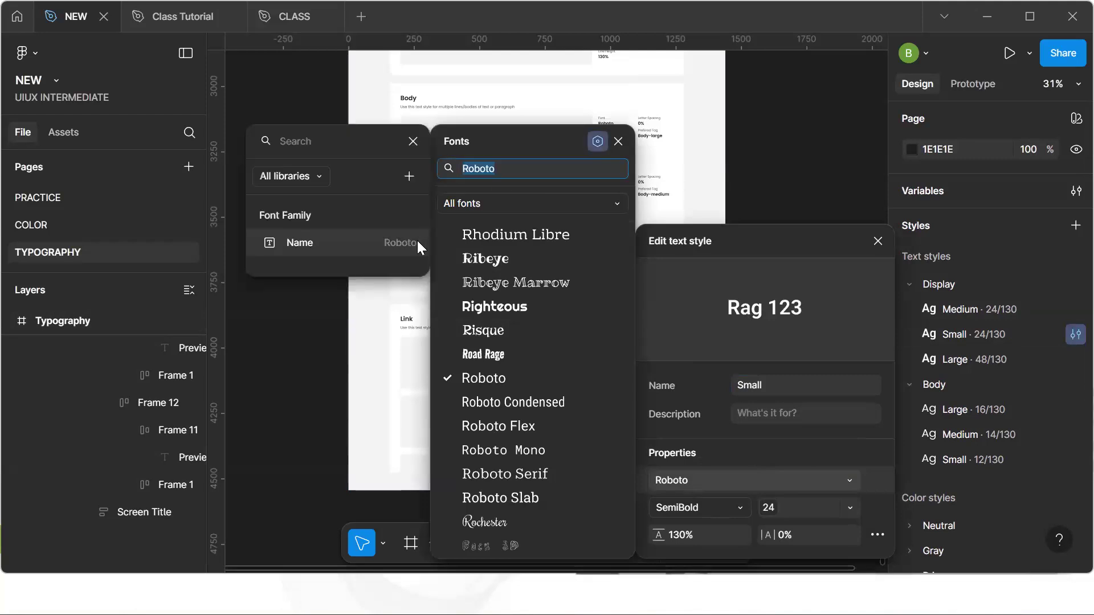
{"action": "left_click", "coordinate": [398, 242]}
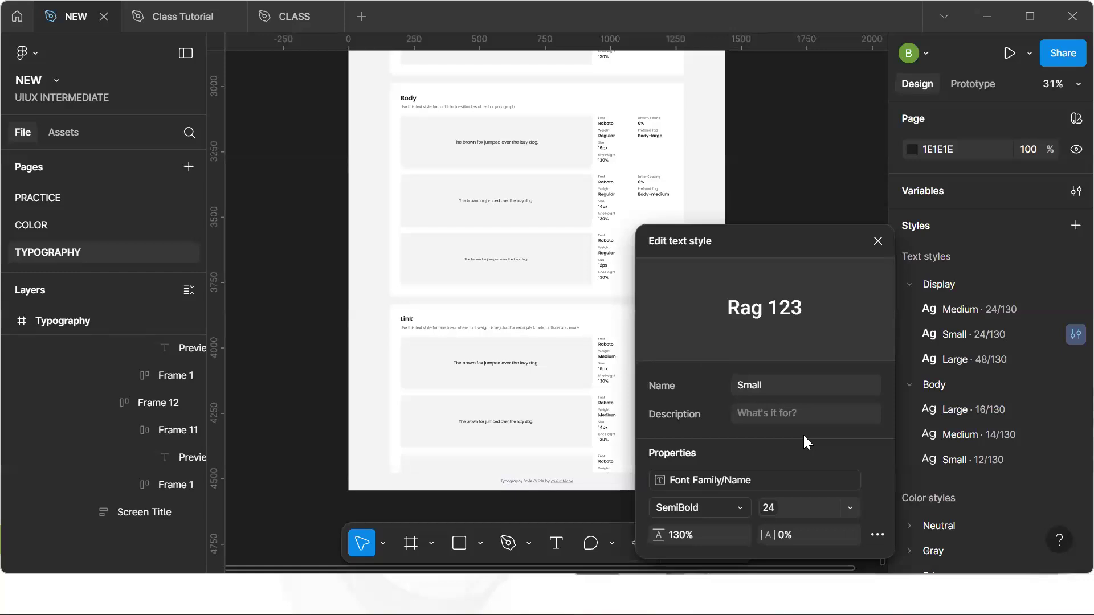
Bind the Display Small style's font weight to the SemiBold variable
{"action": "left_click", "coordinate": [732, 507]}
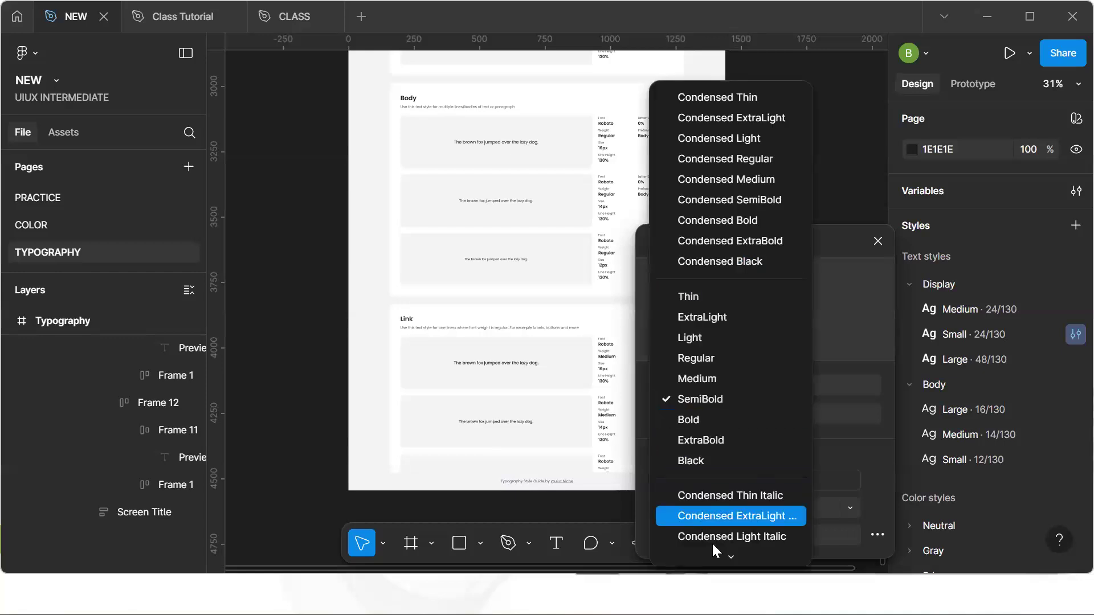
{"action": "mouse_move", "coordinate": [719, 551]}
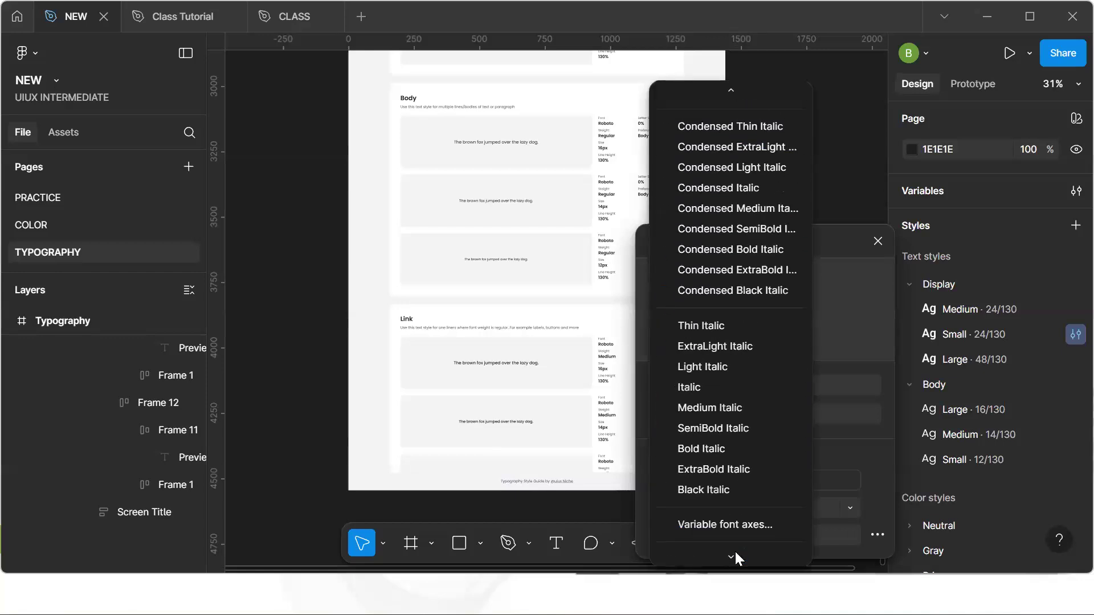
{"action": "left_click", "coordinate": [736, 555]}
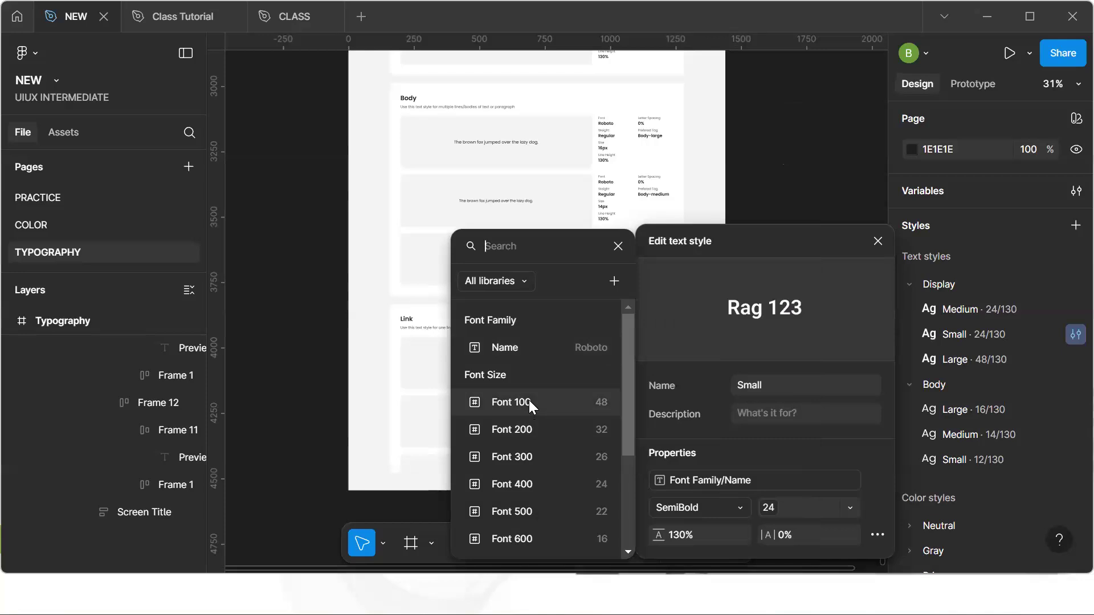
{"action": "scroll", "coordinate": [529, 400], "scroll_direction": "down", "scroll_amount": 2}
{"action": "scroll", "coordinate": [529, 401], "scroll_direction": "down", "scroll_amount": 1}
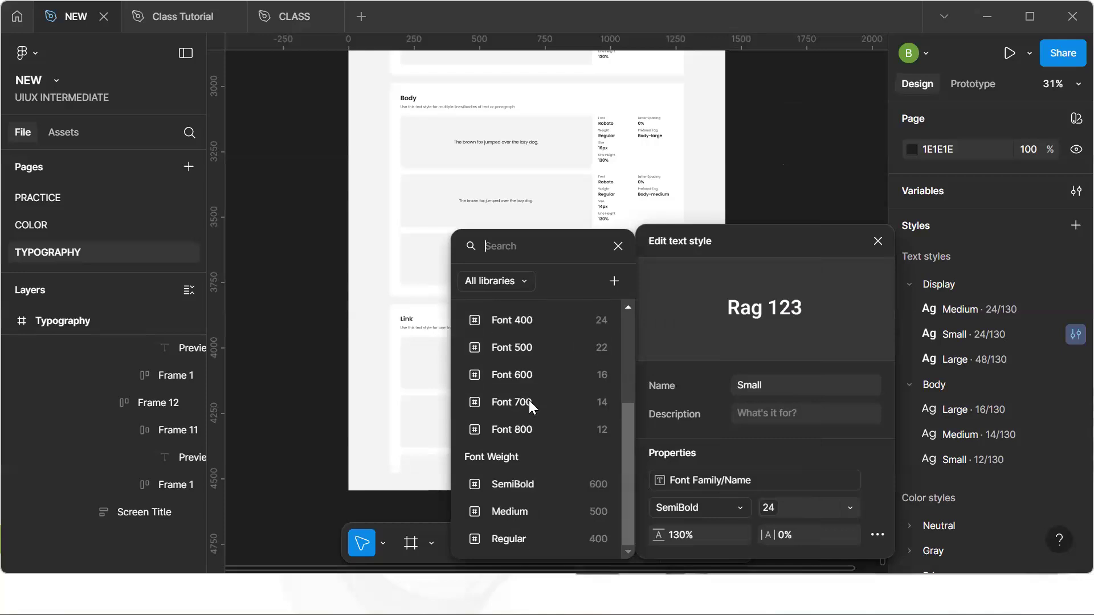
{"action": "left_click", "coordinate": [530, 484]}
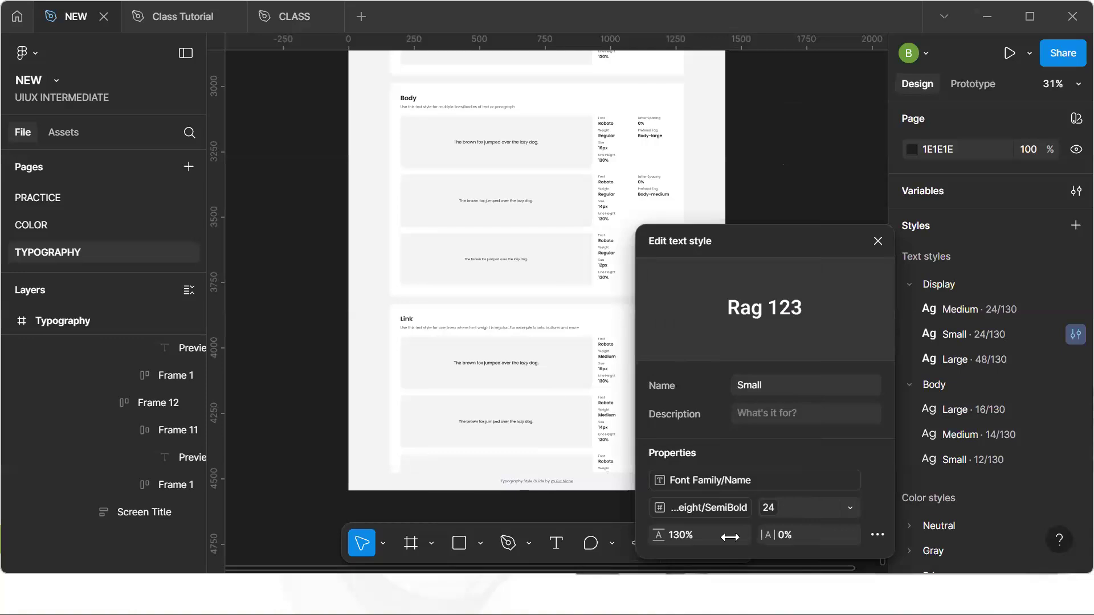
Open the font size variable list for the Display Small style without choosing one, and close the style editor
{"action": "left_click", "coordinate": [849, 511]}
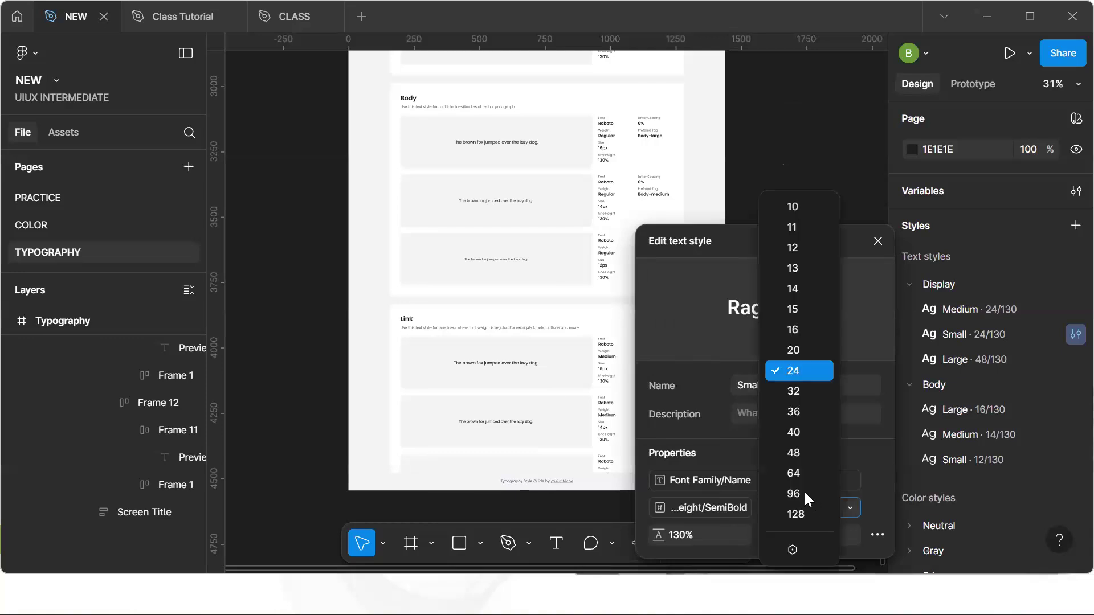
{"action": "left_click", "coordinate": [792, 550]}
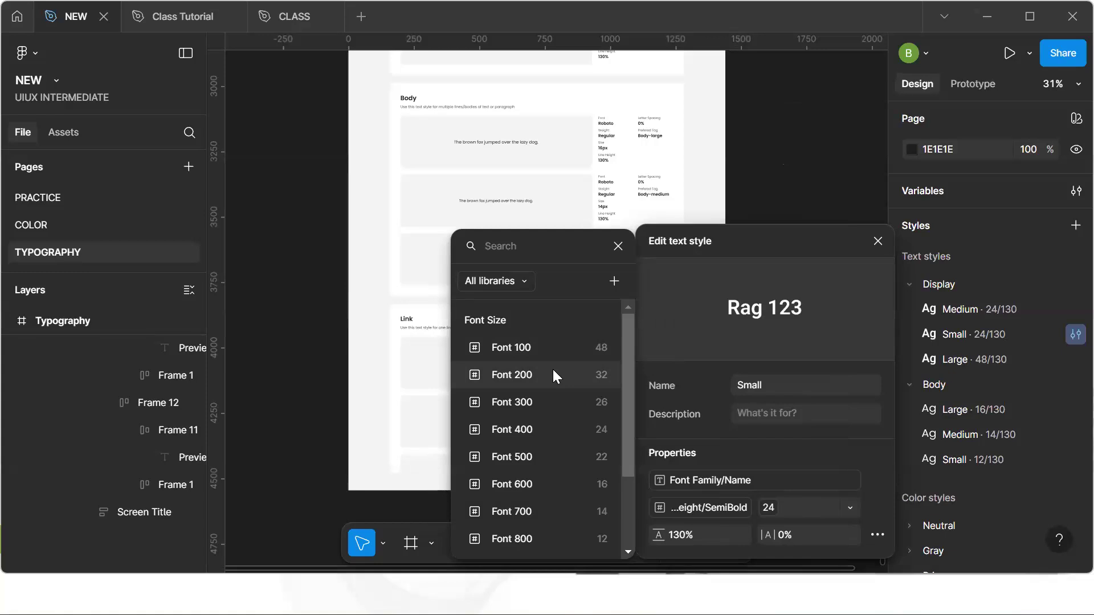
{"action": "left_click", "coordinate": [774, 146]}
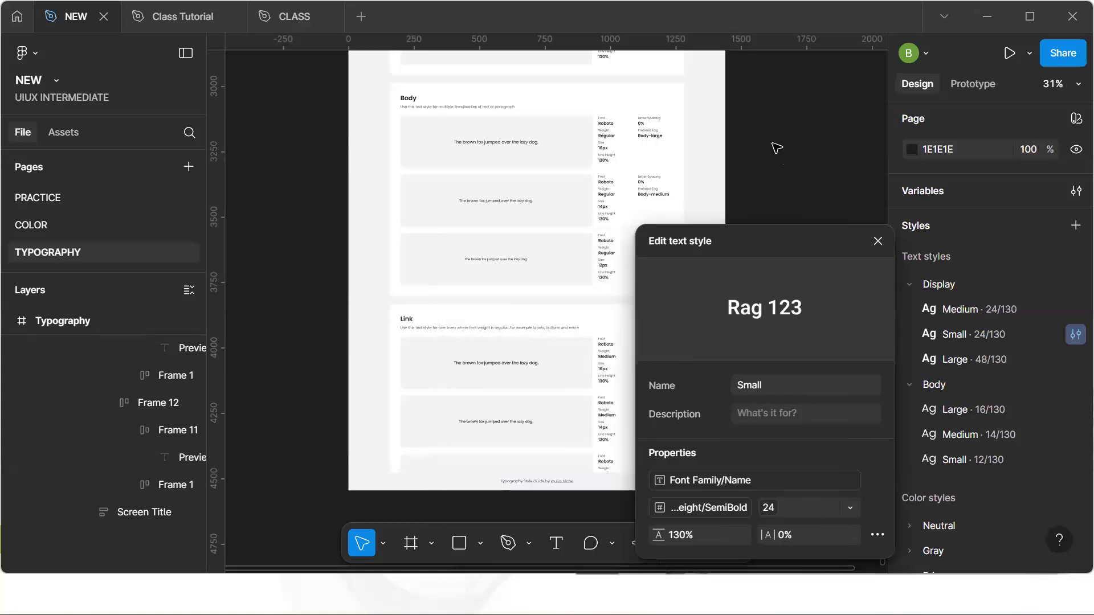
{"action": "left_click", "coordinate": [878, 241]}
Select the Display medium preview text on the typography sheet to inspect its applied text style, then deselect it
{"action": "scroll", "coordinate": [650, 175], "scroll_direction": "up", "scroll_amount": 6}
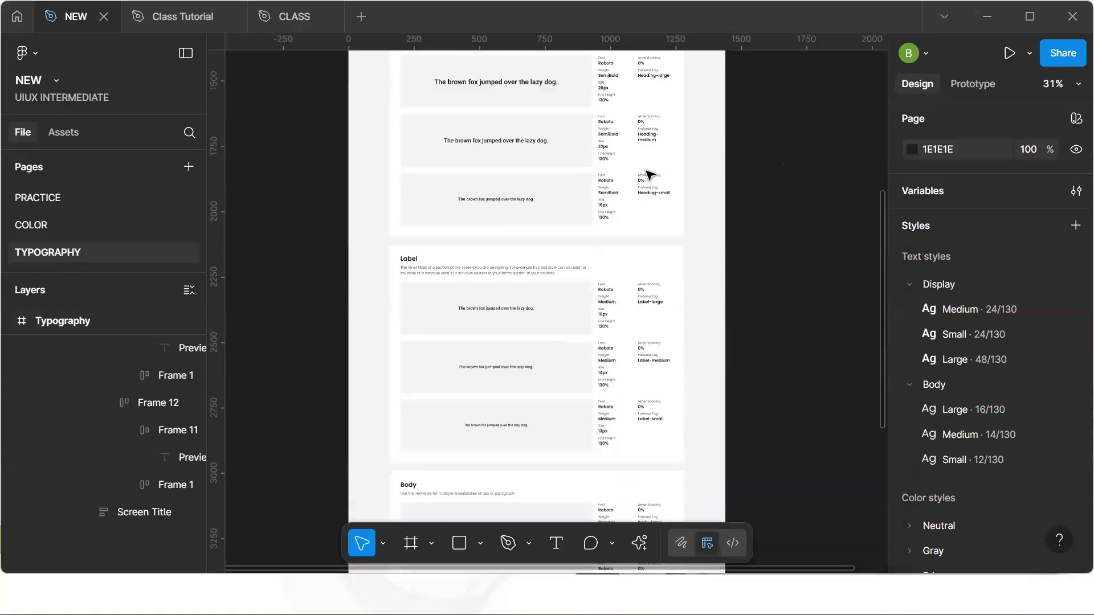
{"action": "scroll", "coordinate": [650, 174], "scroll_direction": "up", "scroll_amount": 10}
{"action": "scroll", "coordinate": [435, 270], "scroll_direction": "up", "scroll_amount": 1, "text": "ctrl"}
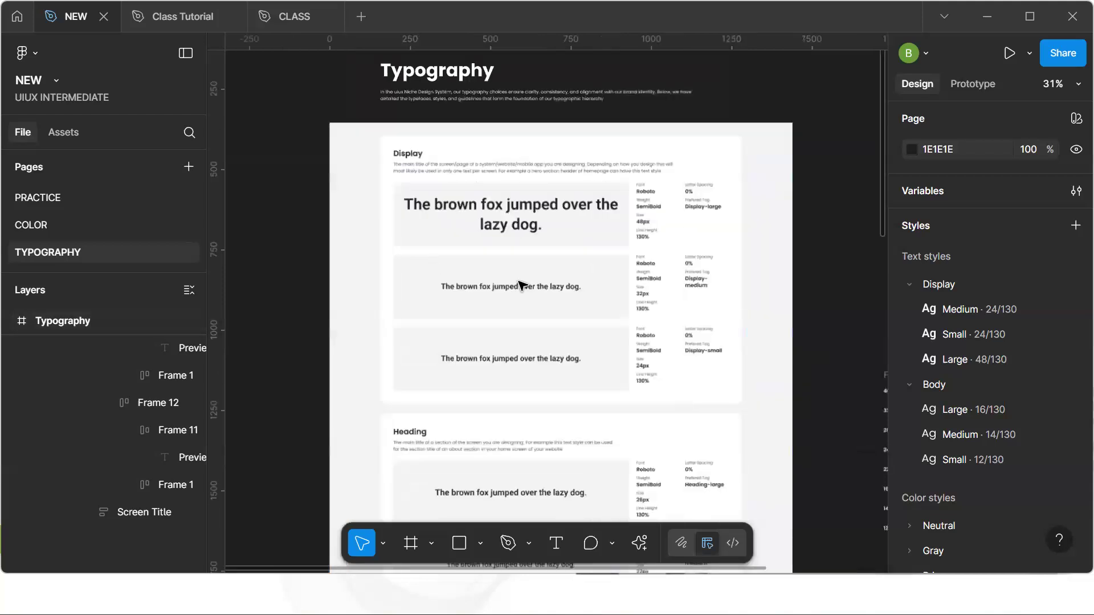
{"action": "scroll", "coordinate": [521, 284], "scroll_direction": "up", "scroll_amount": 3, "text": "ctrl"}
{"action": "left_click", "coordinate": [531, 295]}
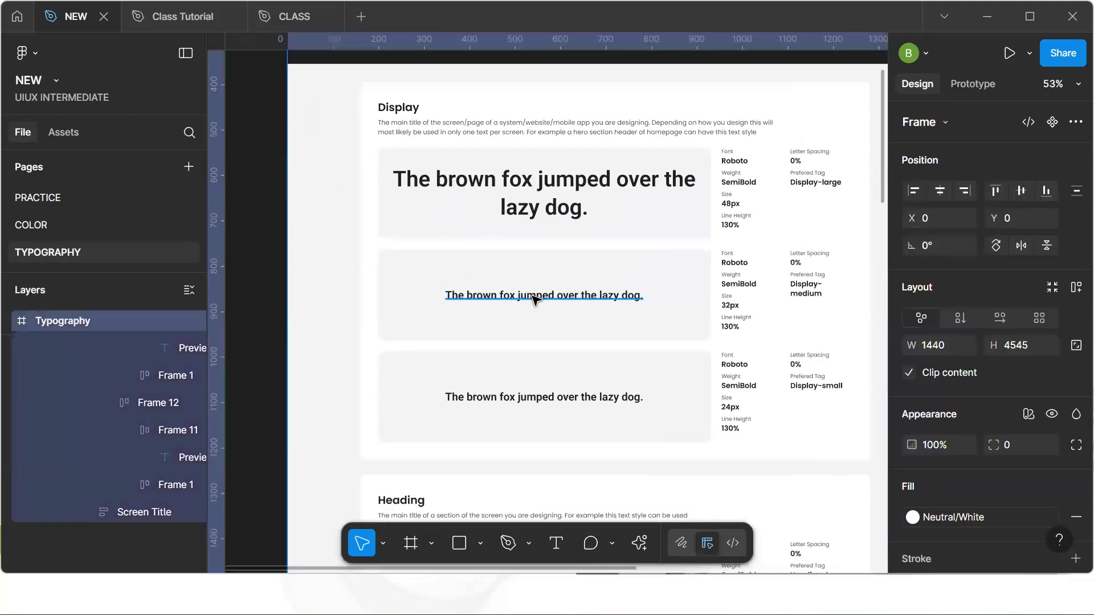
{"action": "double_click", "coordinate": [535, 297]}
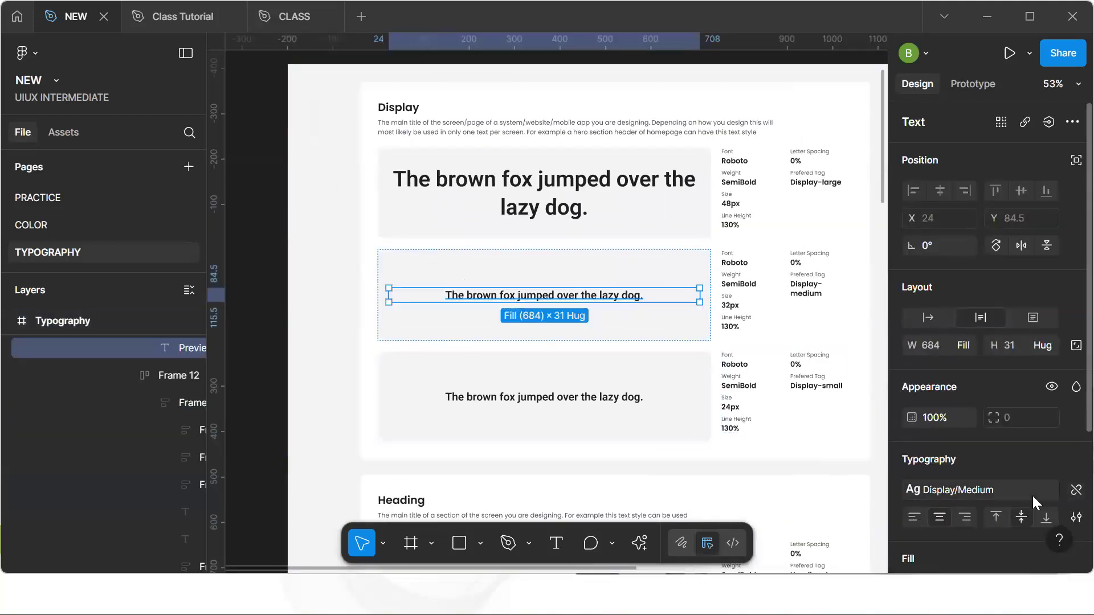
{"action": "left_click", "coordinate": [281, 369]}
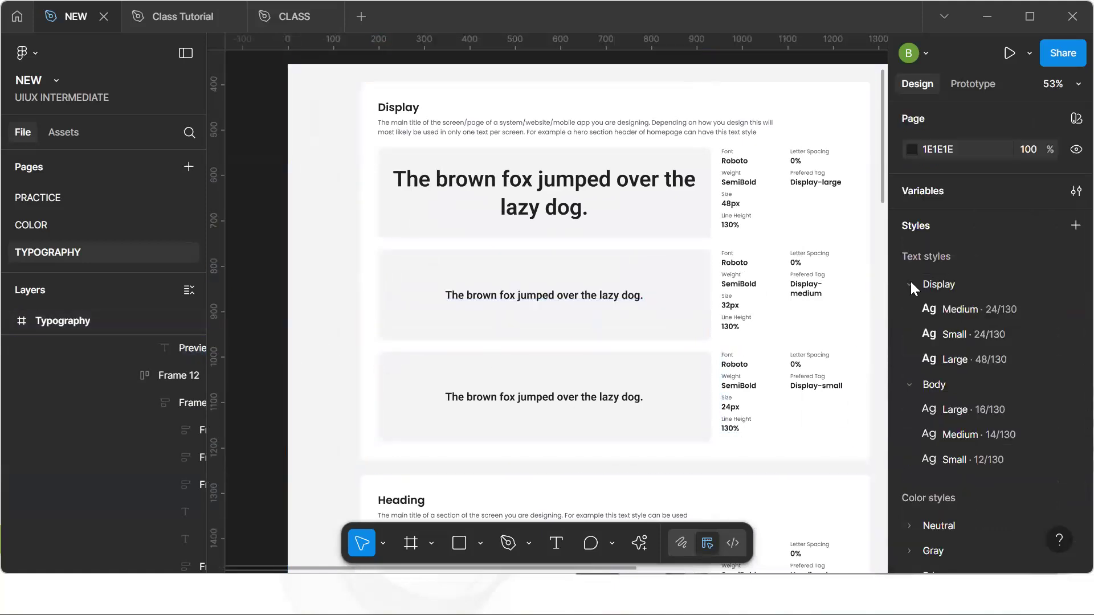
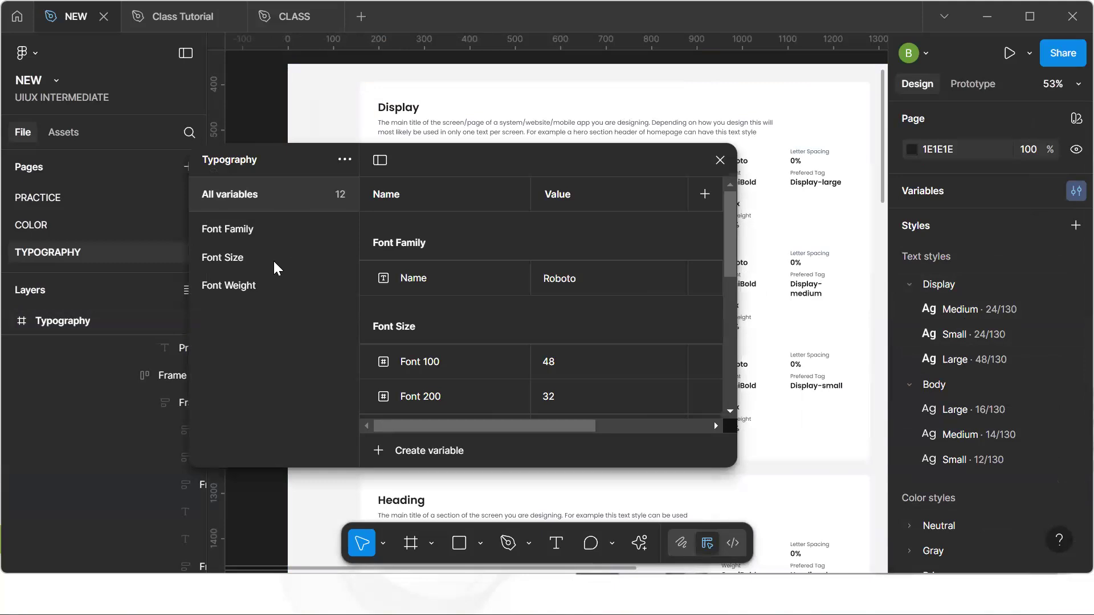
Review the Font Size variables, then detach the text style from the Display medium preview text on the sheet
{"action": "left_click", "coordinate": [465, 309]}
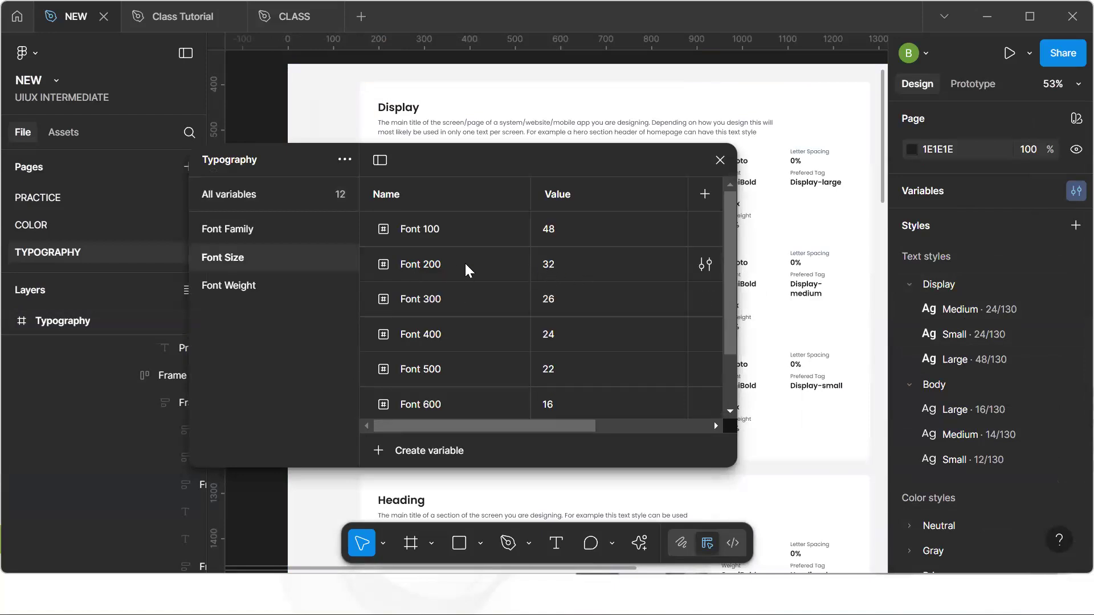
{"action": "left_click", "coordinate": [720, 160]}
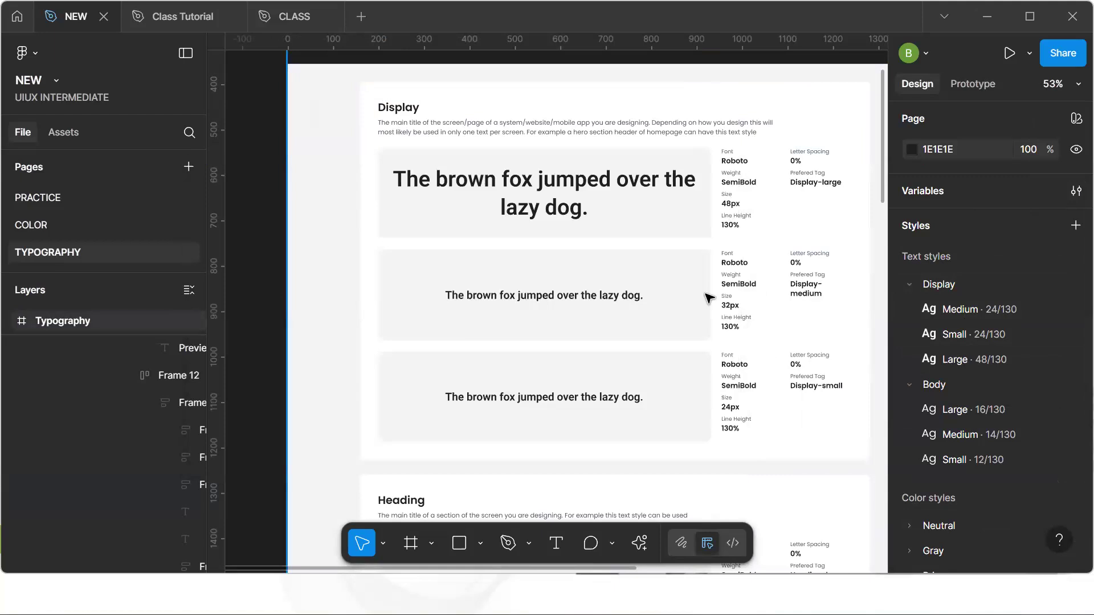
{"action": "left_click", "coordinate": [594, 302]}
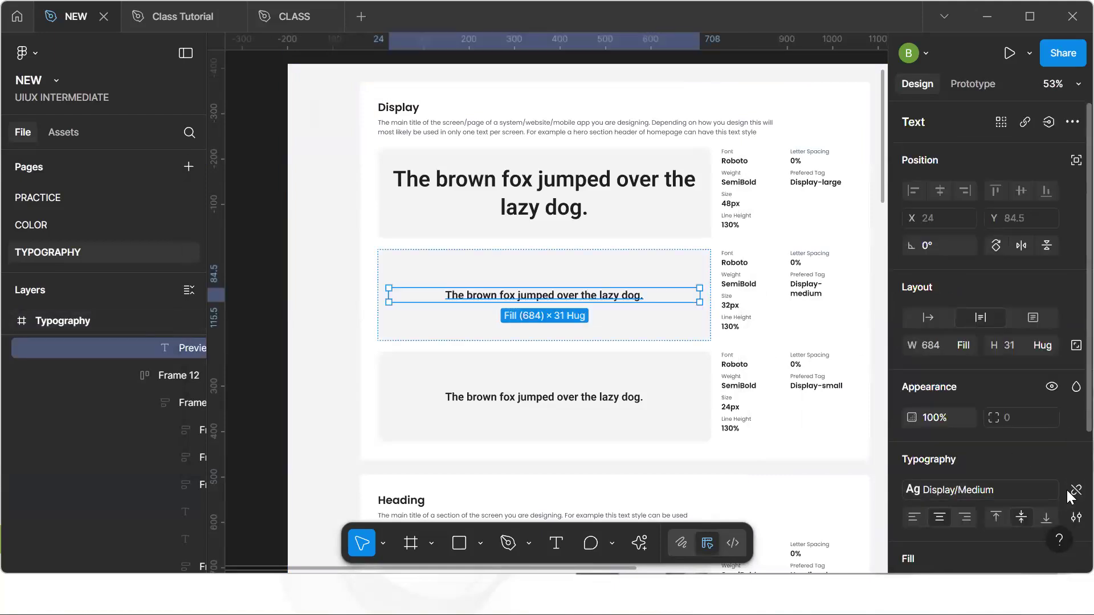
{"action": "left_click", "coordinate": [1011, 518]}
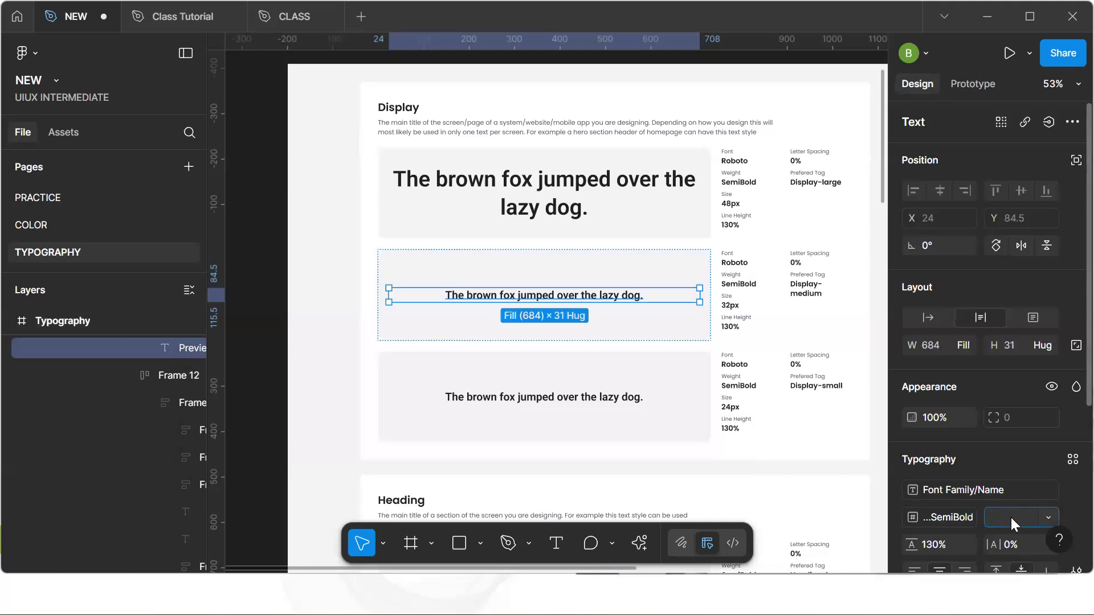
{"action": "left_click", "coordinate": [1068, 460]}
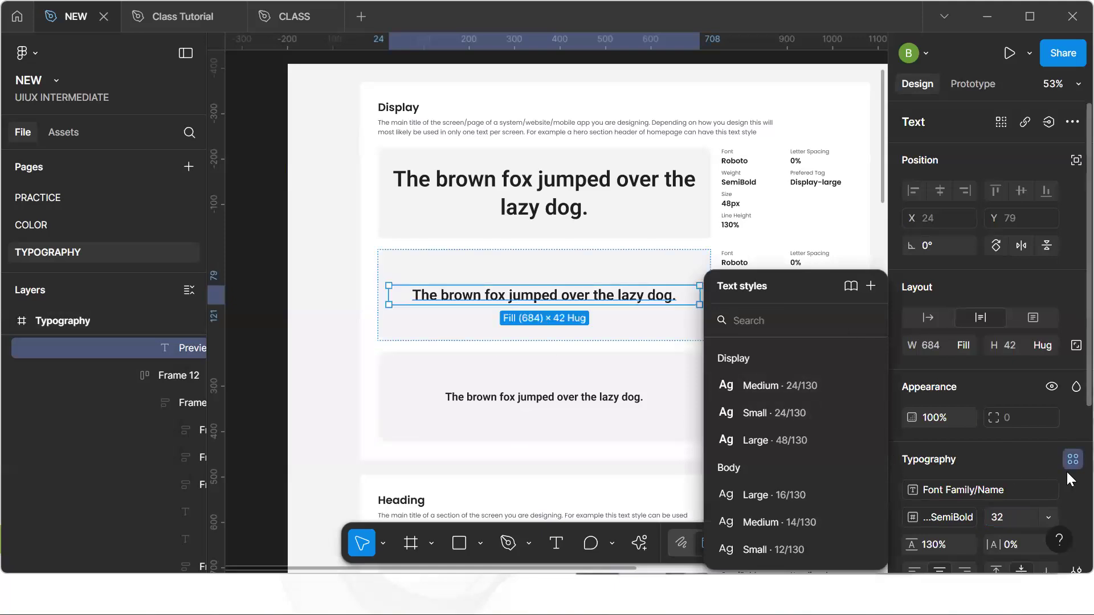
{"action": "left_click", "coordinate": [262, 413]}
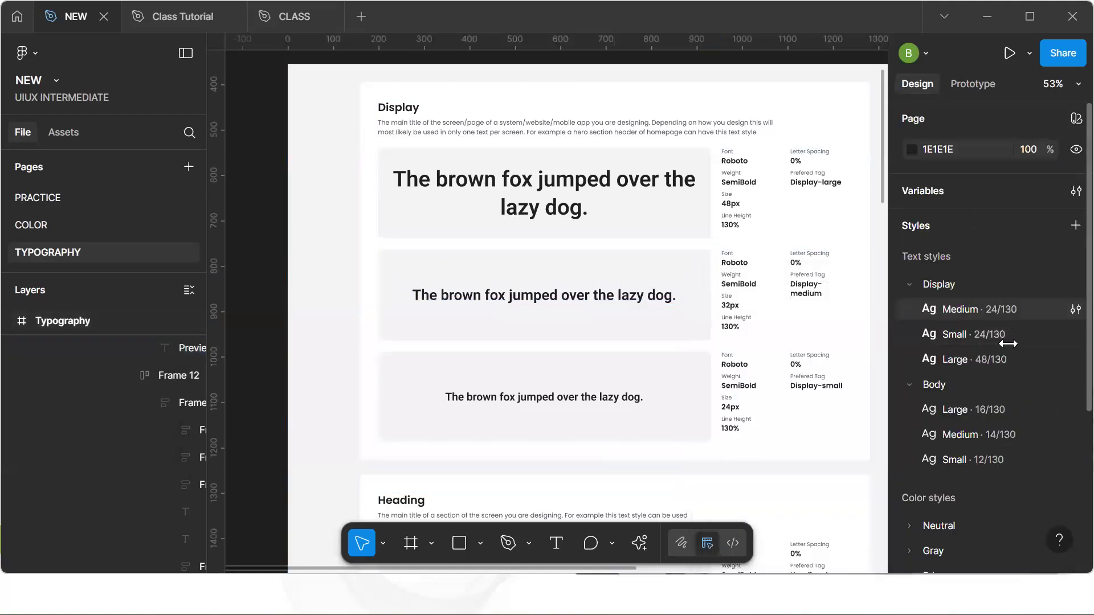
Set the Display Medium text style's font size to 32 and close the style editor
{"action": "left_click", "coordinate": [1075, 310]}
{"action": "left_click", "coordinate": [801, 503]}
{"action": "key", "text": "BackSpace"}
{"action": "type", "text": "32"}
{"action": "key", "text": "Return"}
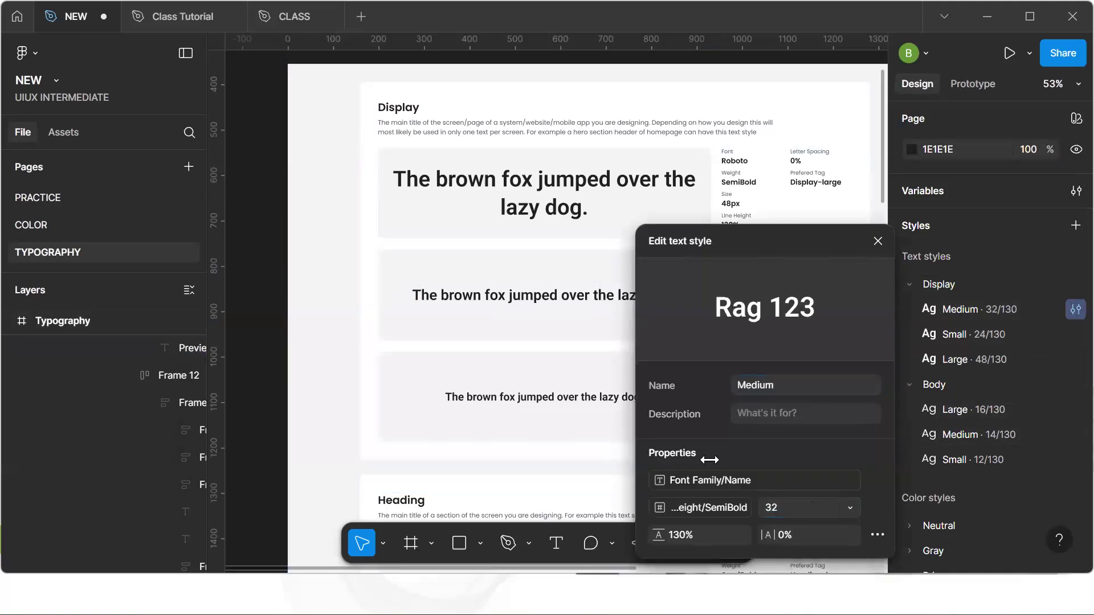
{"action": "left_click", "coordinate": [530, 335]}
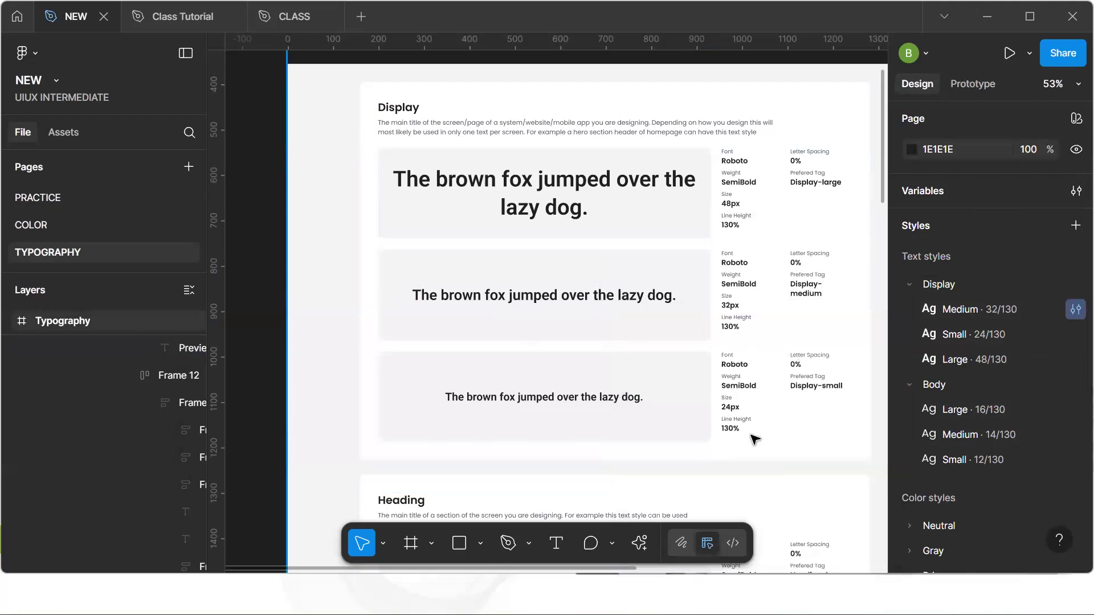
Bind the Display medium preview text's font size to the Font 200 variable
{"action": "left_click", "coordinate": [654, 297]}
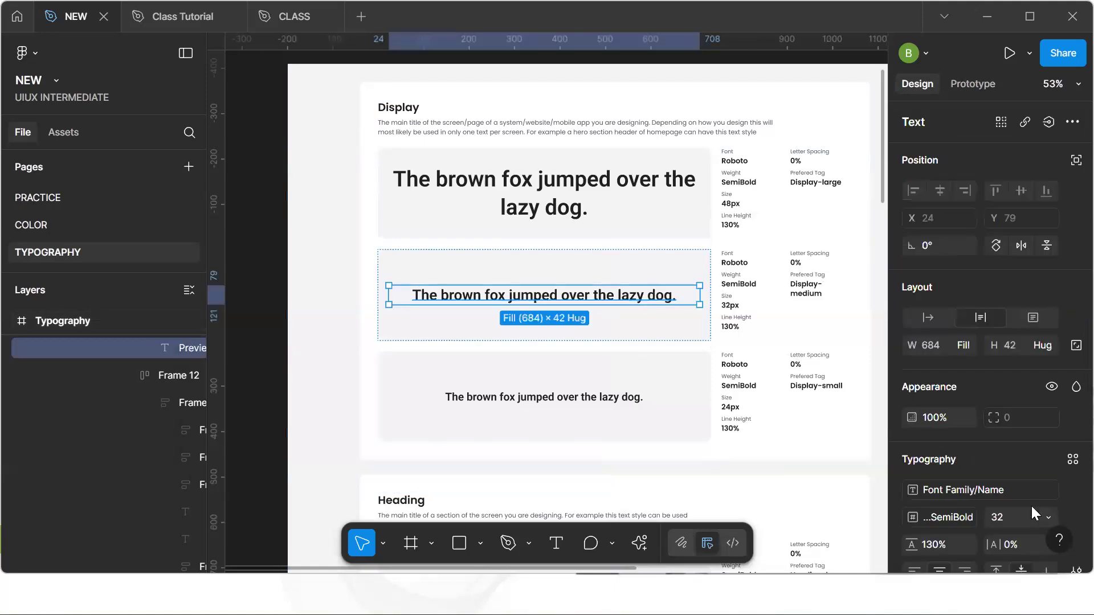
{"action": "left_click", "coordinate": [1046, 516]}
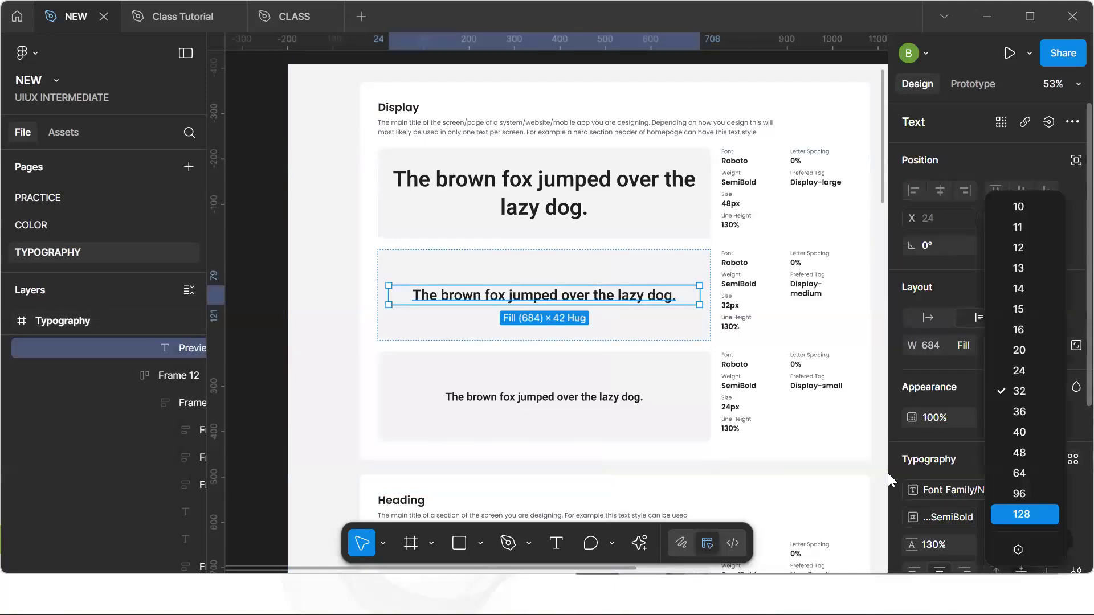
{"action": "left_click", "coordinate": [1016, 544]}
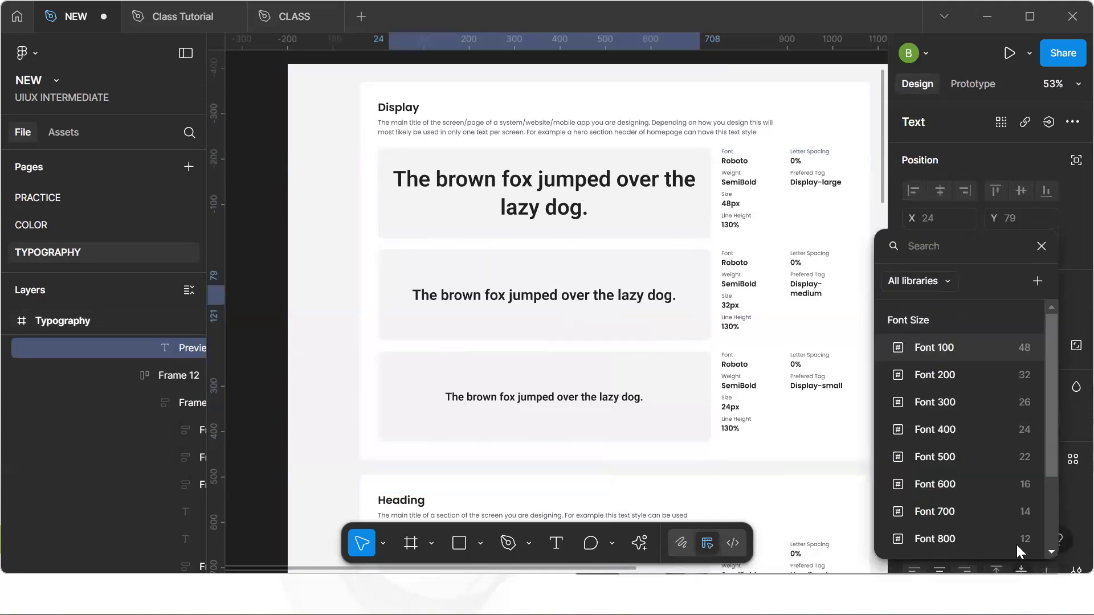
{"action": "left_click", "coordinate": [986, 375]}
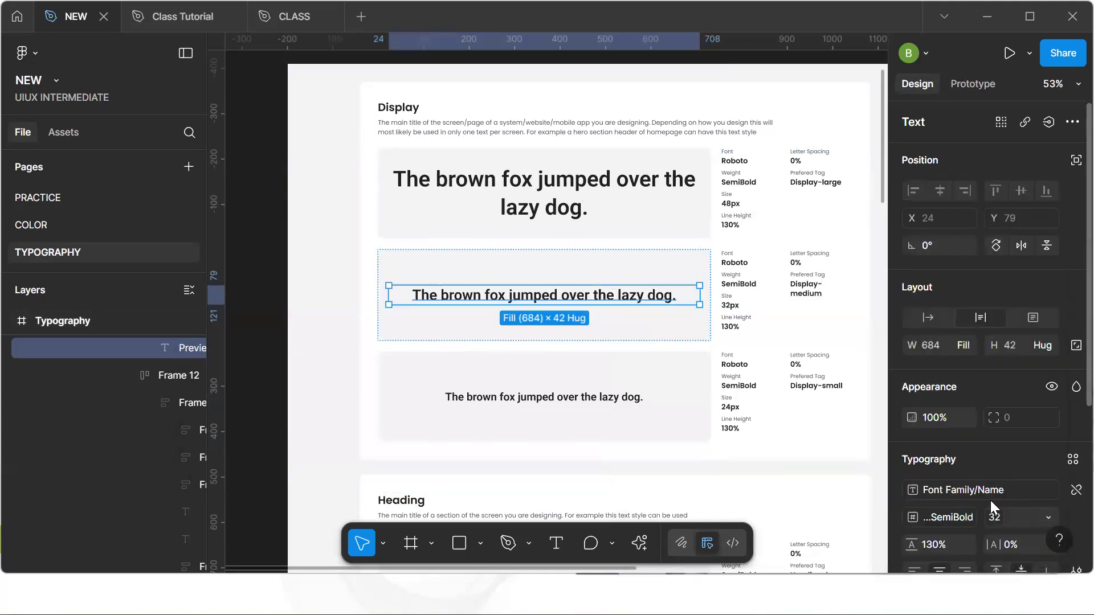
Select the Display small preview text to inspect its applied text style, then deselect it
{"action": "scroll", "coordinate": [969, 494], "scroll_direction": "down", "scroll_amount": 4}
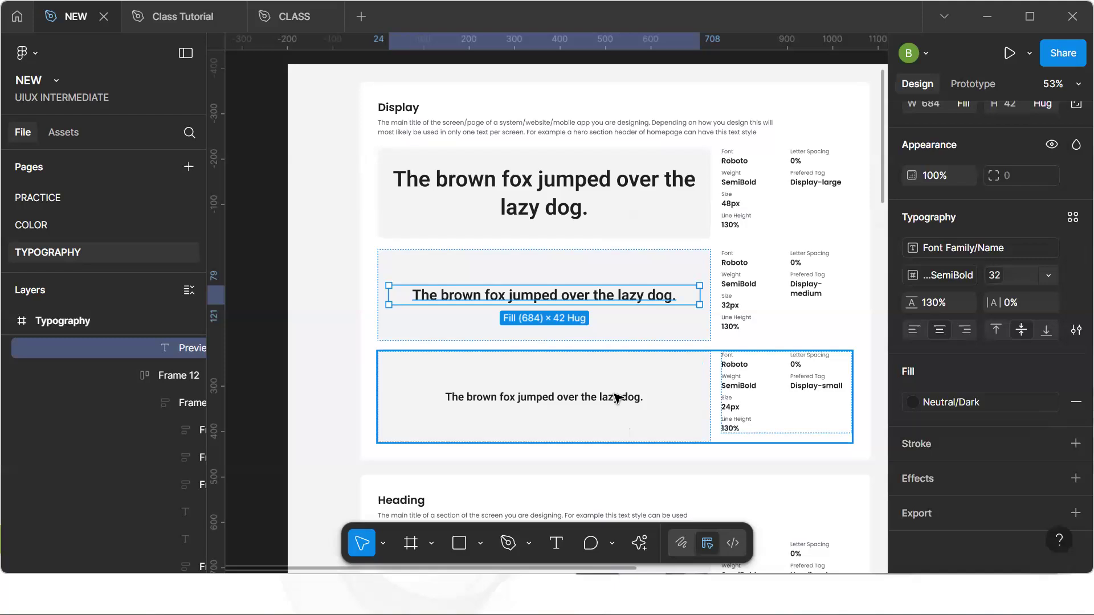
{"action": "left_click", "coordinate": [618, 410]}
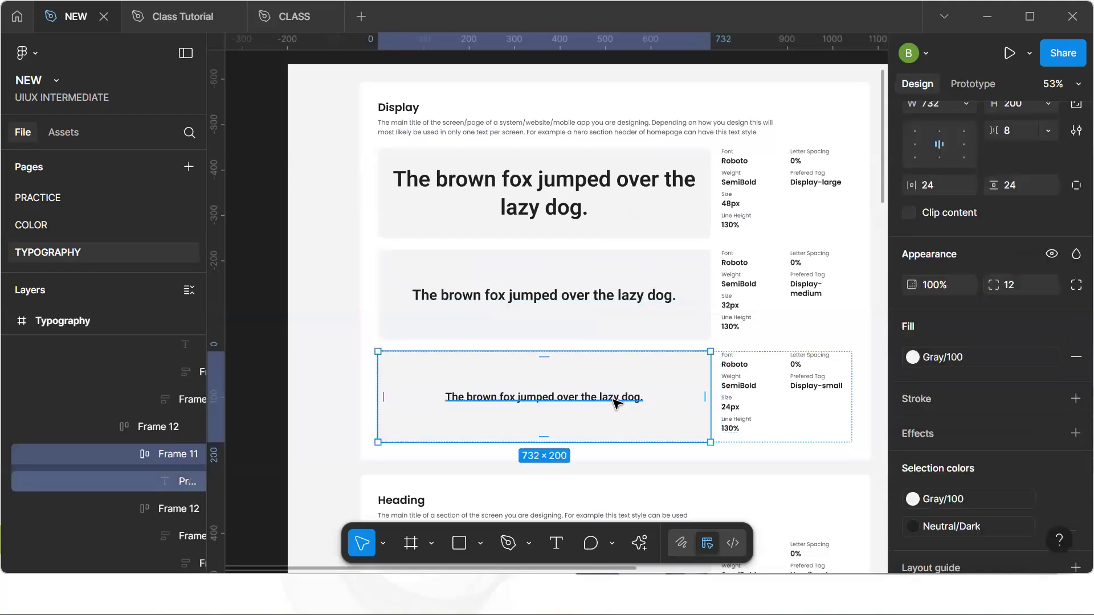
{"action": "double_click", "coordinate": [617, 401]}
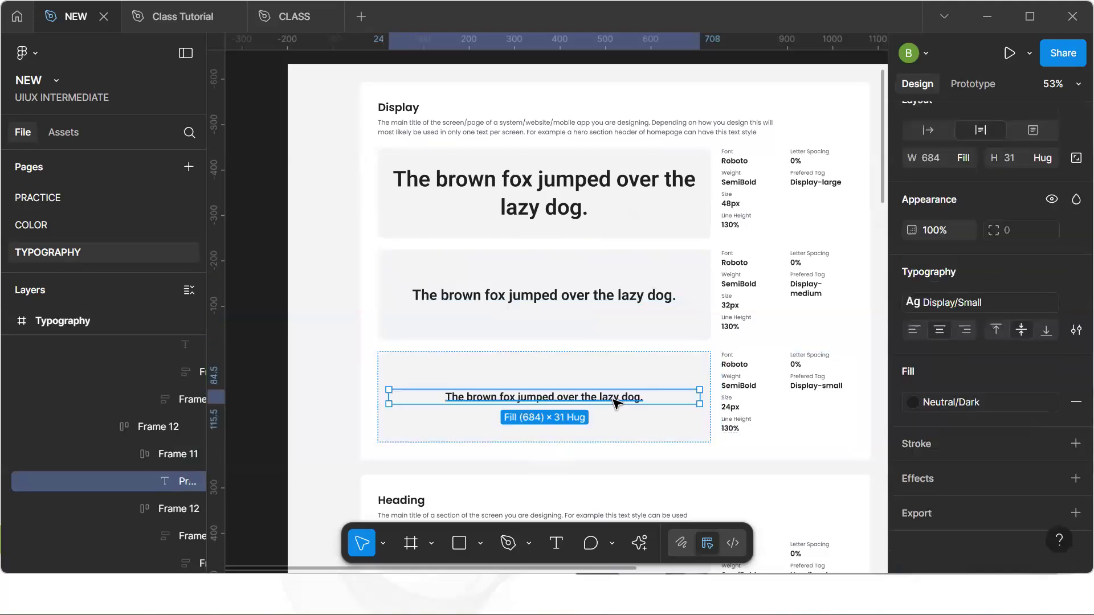
{"action": "left_click", "coordinate": [1043, 308]}
{"action": "left_click", "coordinate": [276, 351]}
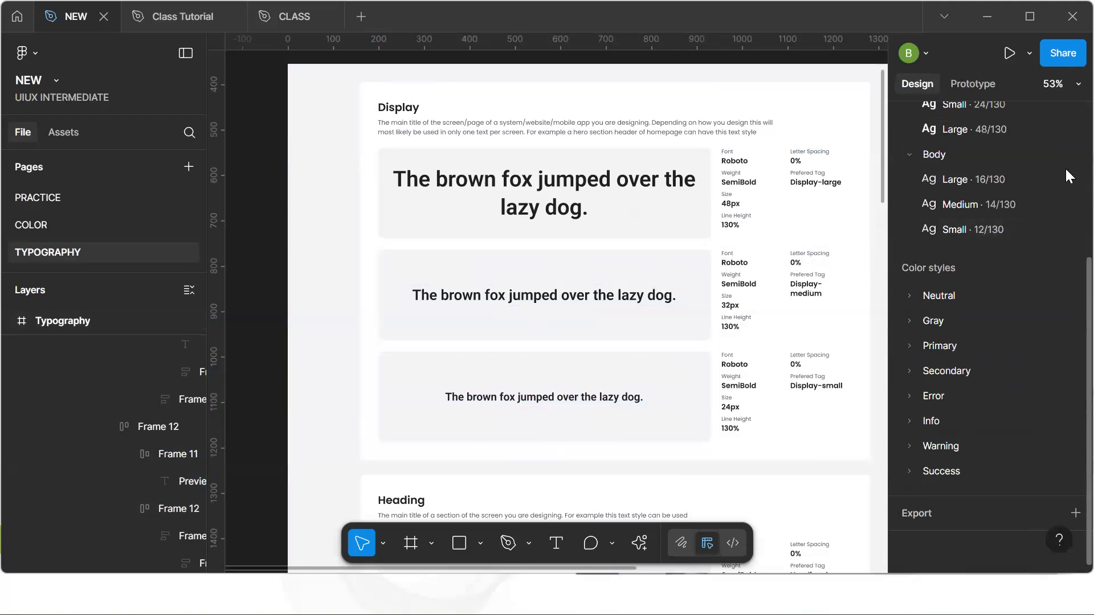
Open the Body Large text style and bind its font family to the Font Family/Name variable
{"action": "left_click", "coordinate": [1074, 181]}
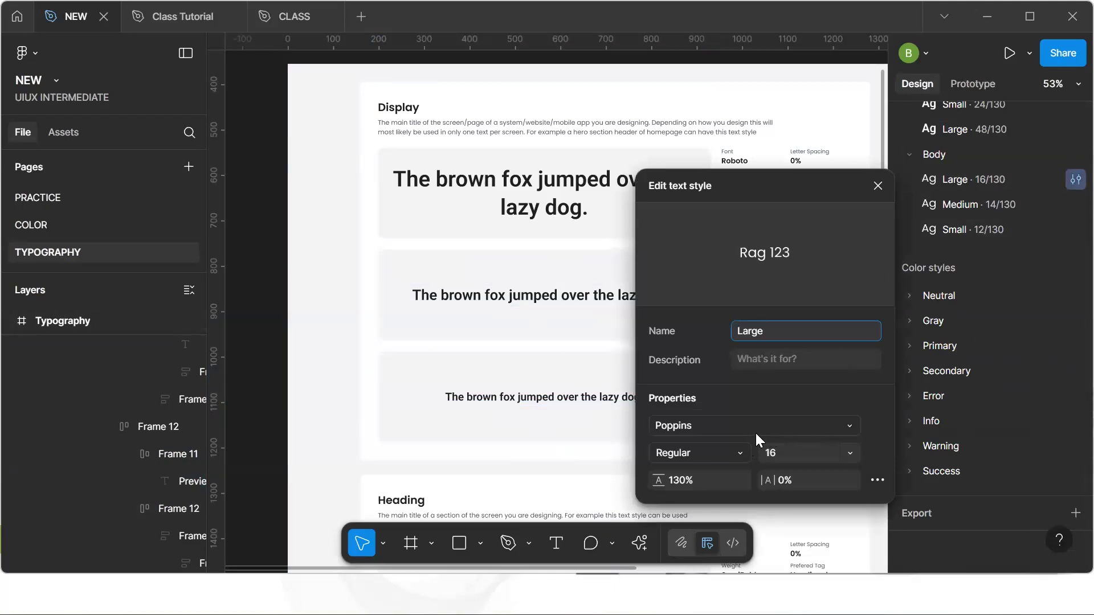
{"action": "left_click", "coordinate": [825, 431]}
{"action": "left_click", "coordinate": [597, 142]}
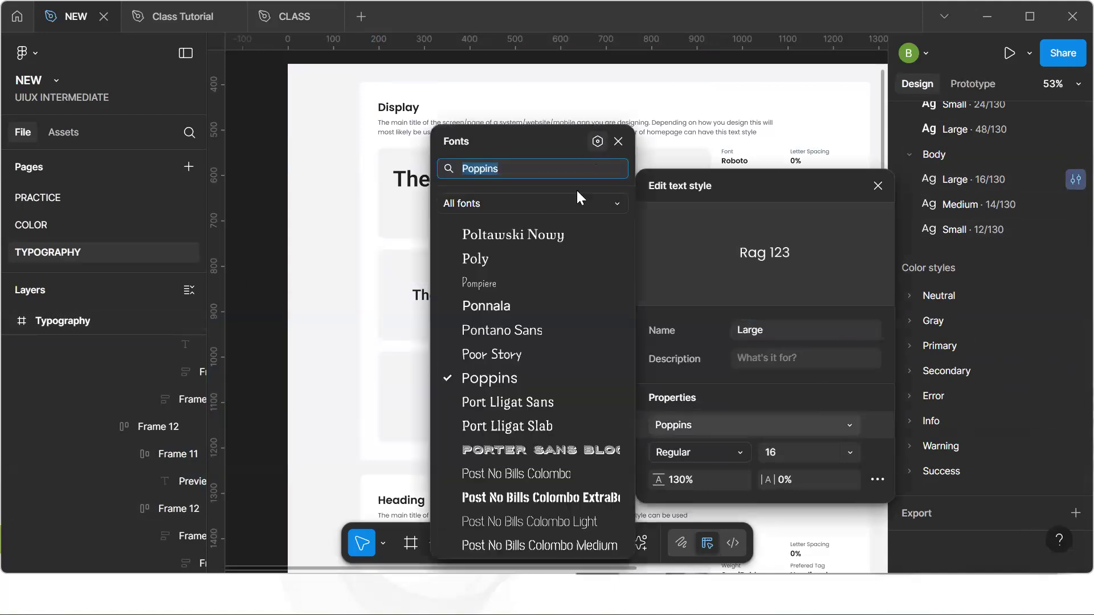
{"action": "left_click", "coordinate": [355, 234]}
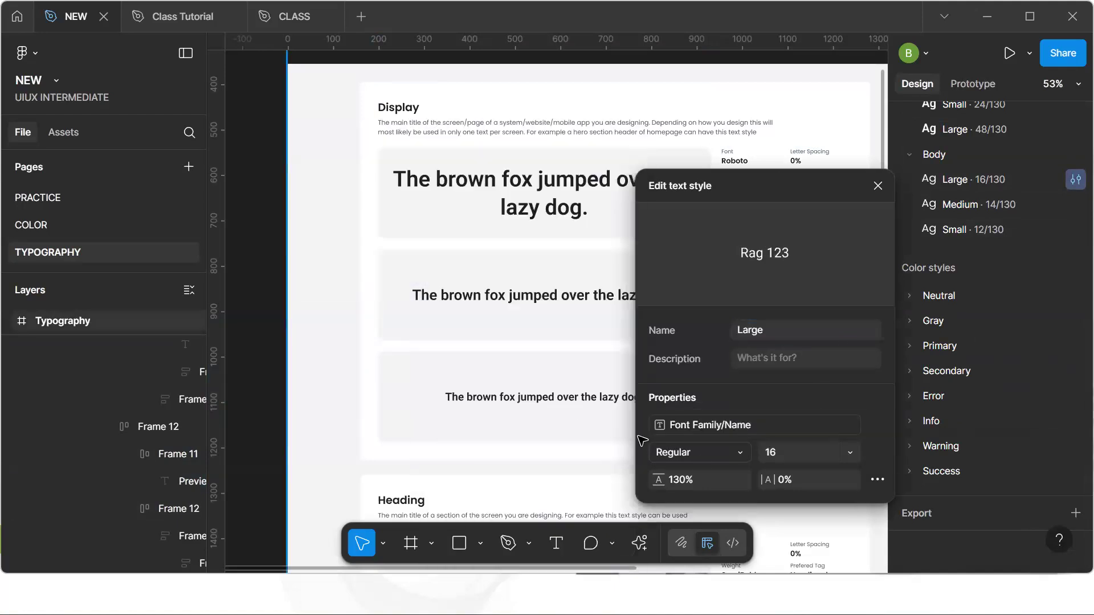
Bind the Body Large style's font weight to the Regular variable
{"action": "left_click", "coordinate": [737, 451]}
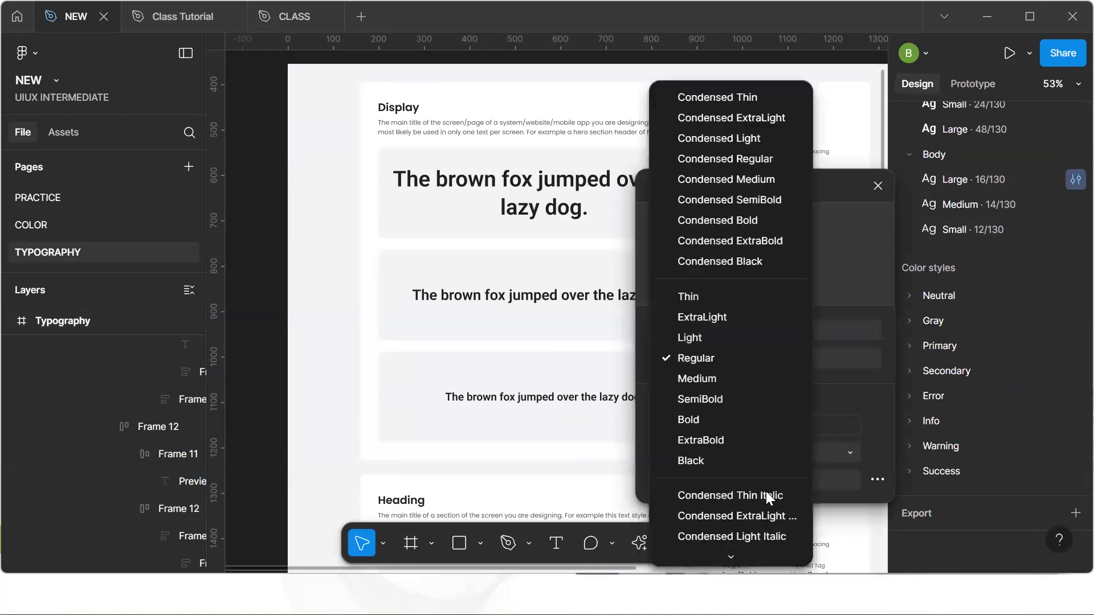
{"action": "left_click", "coordinate": [723, 550]}
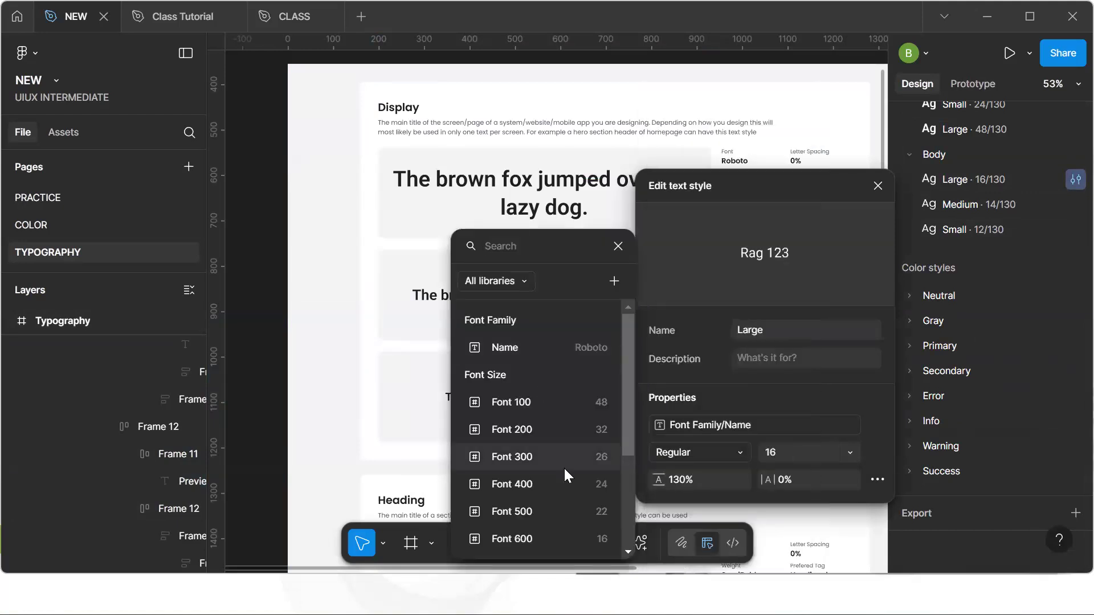
{"action": "scroll", "coordinate": [563, 467], "scroll_direction": "down", "scroll_amount": 3}
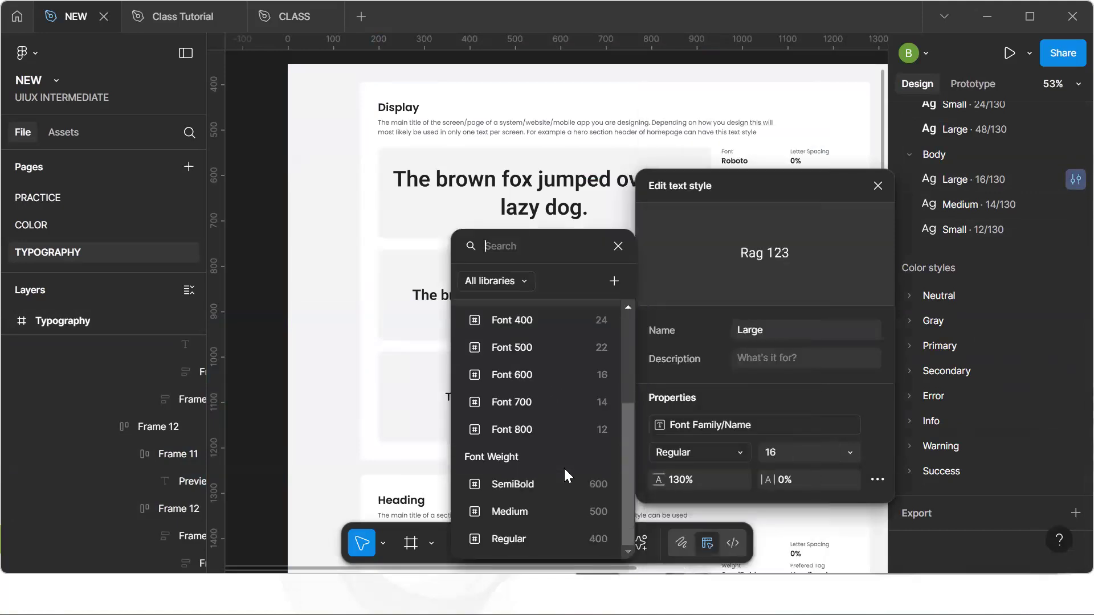
{"action": "left_click", "coordinate": [546, 542]}
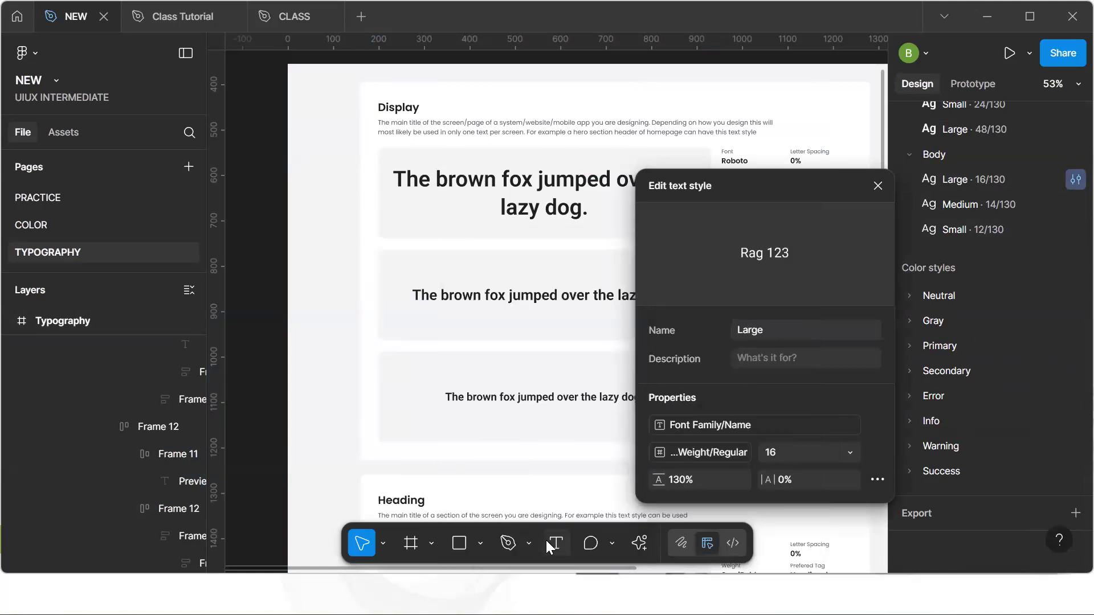
Bind the Body Large style's font size to the Font 600 variable
{"action": "left_click", "coordinate": [843, 450]}
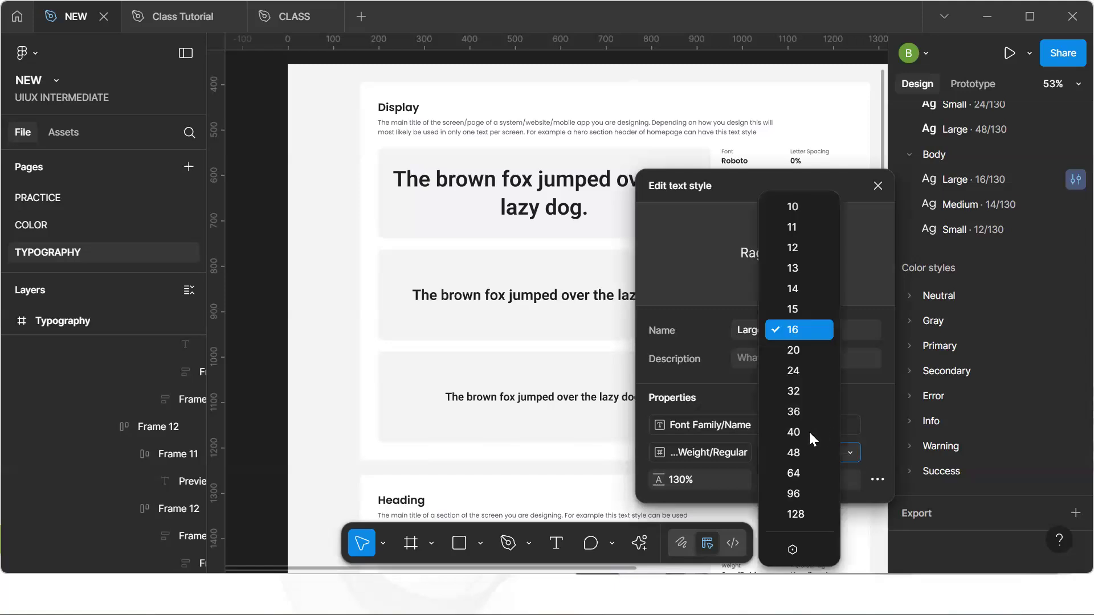
{"action": "left_click", "coordinate": [798, 549]}
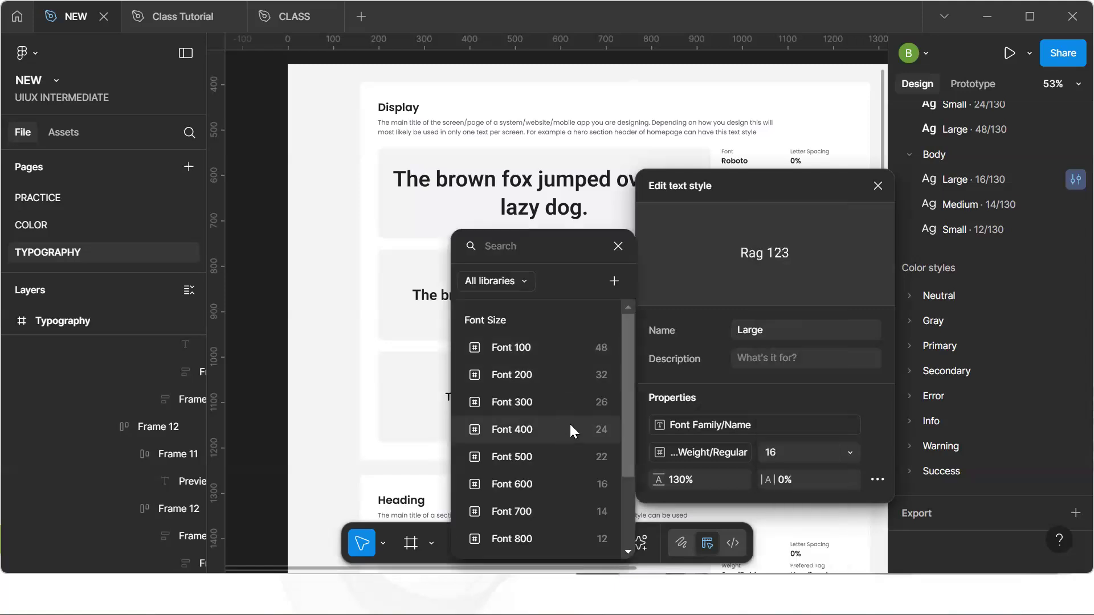
{"action": "left_click", "coordinate": [534, 486]}
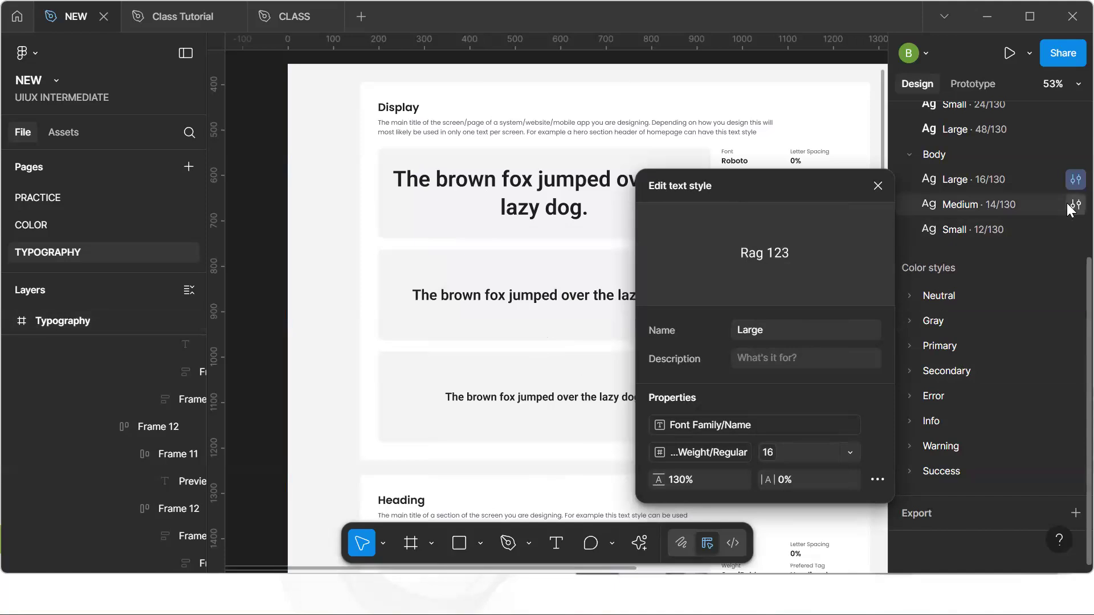
Open the Body Medium text style and bind its font family to the Font Family/Name variable
{"action": "left_click", "coordinate": [1075, 204]}
{"action": "left_click", "coordinate": [782, 458]}
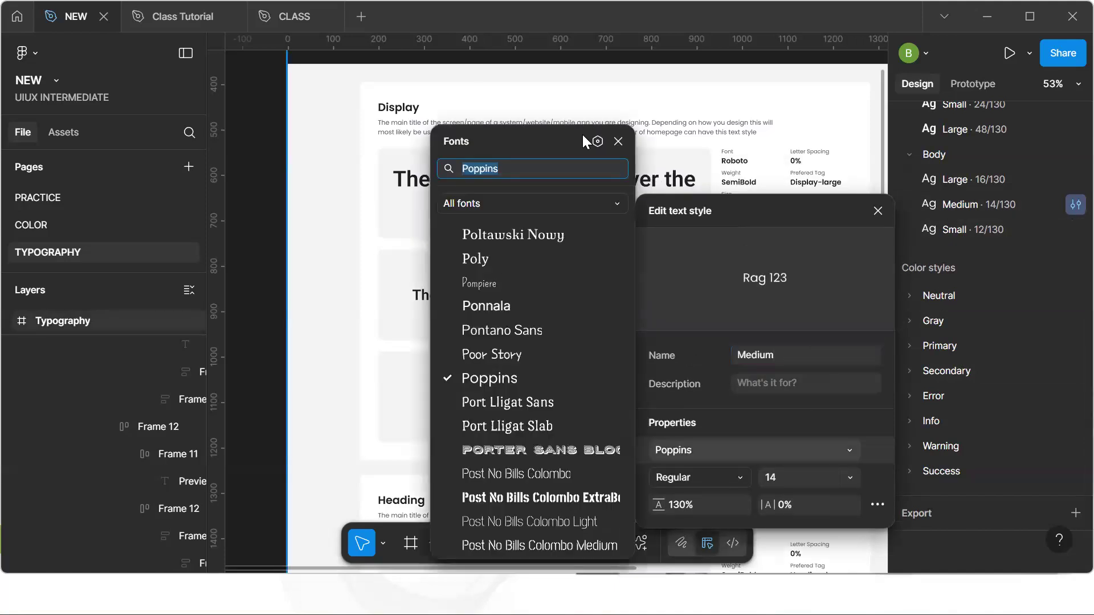
{"action": "left_click", "coordinate": [597, 141]}
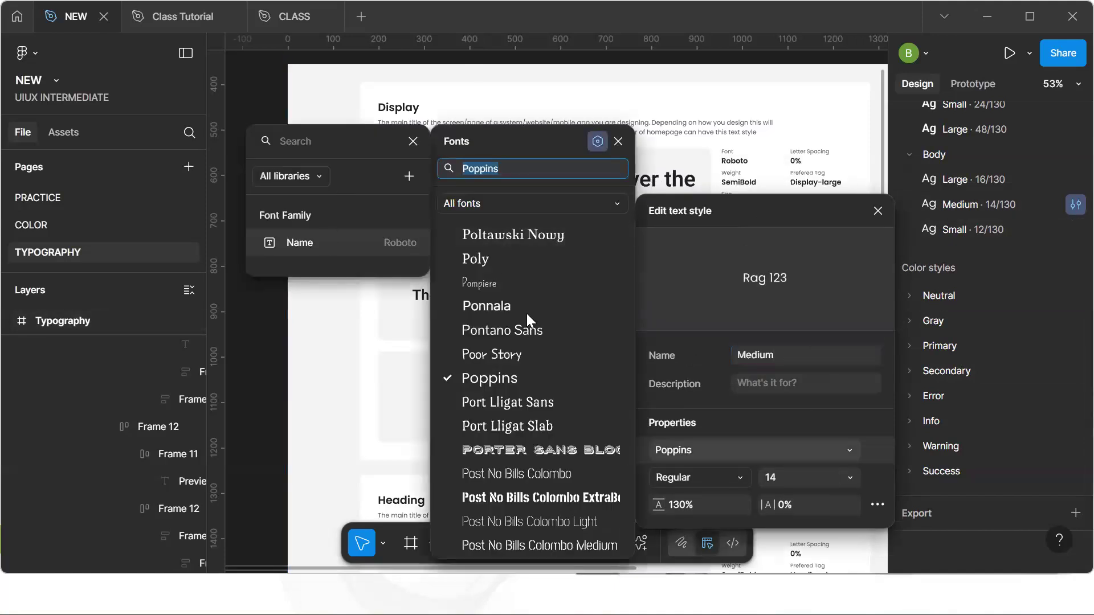
{"action": "left_click", "coordinate": [299, 242]}
Bind the Body Medium style's font weight field to the Font 500 variable
{"action": "left_click", "coordinate": [738, 476]}
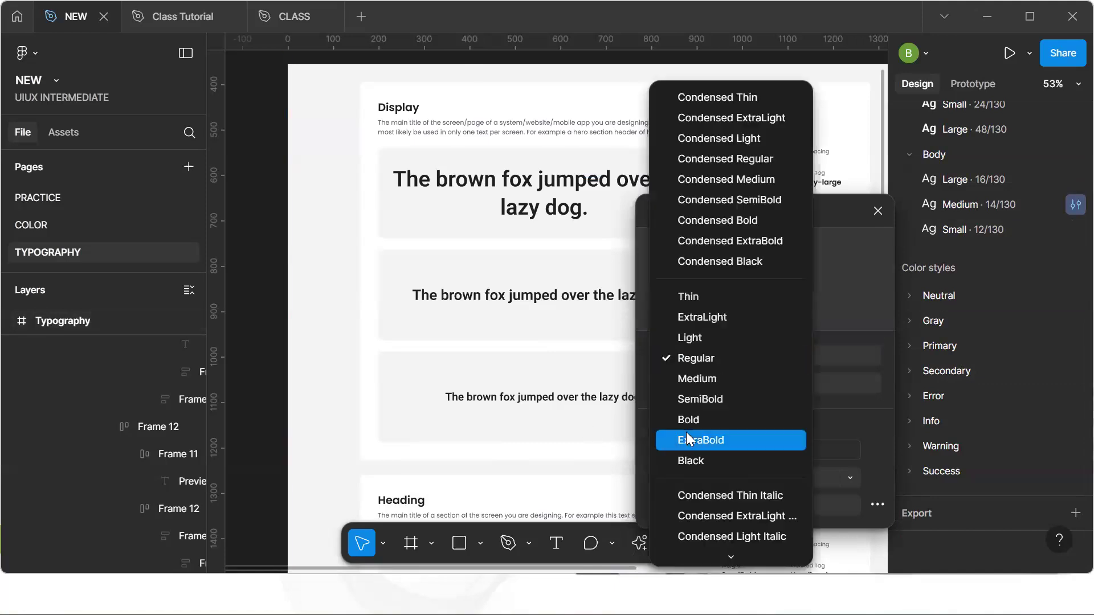
{"action": "scroll", "coordinate": [735, 544], "scroll_direction": "down", "scroll_amount": 1}
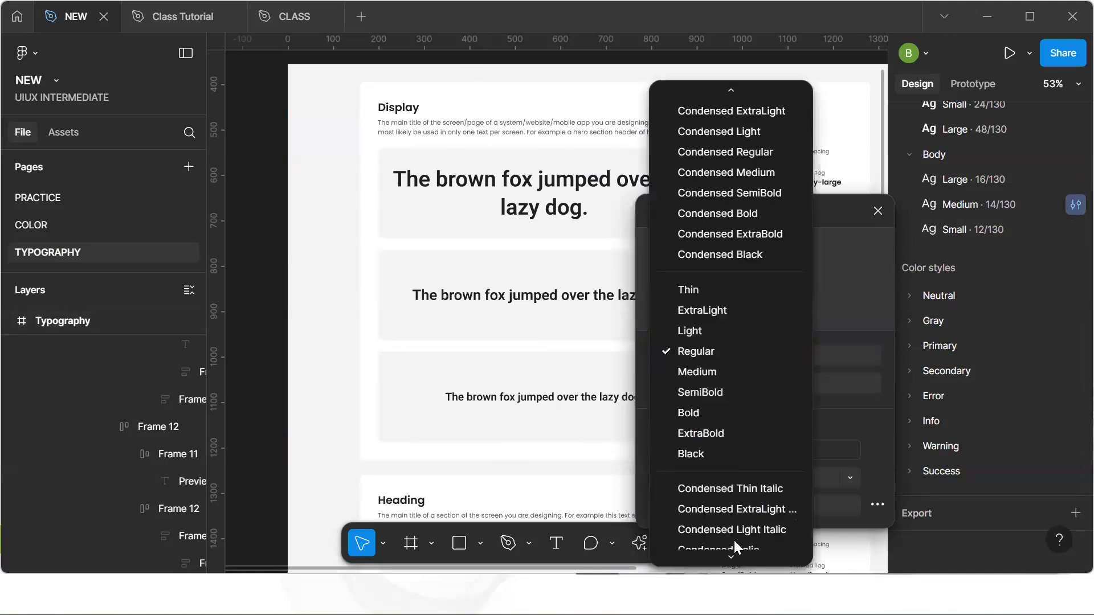
{"action": "mouse_move", "coordinate": [730, 555]}
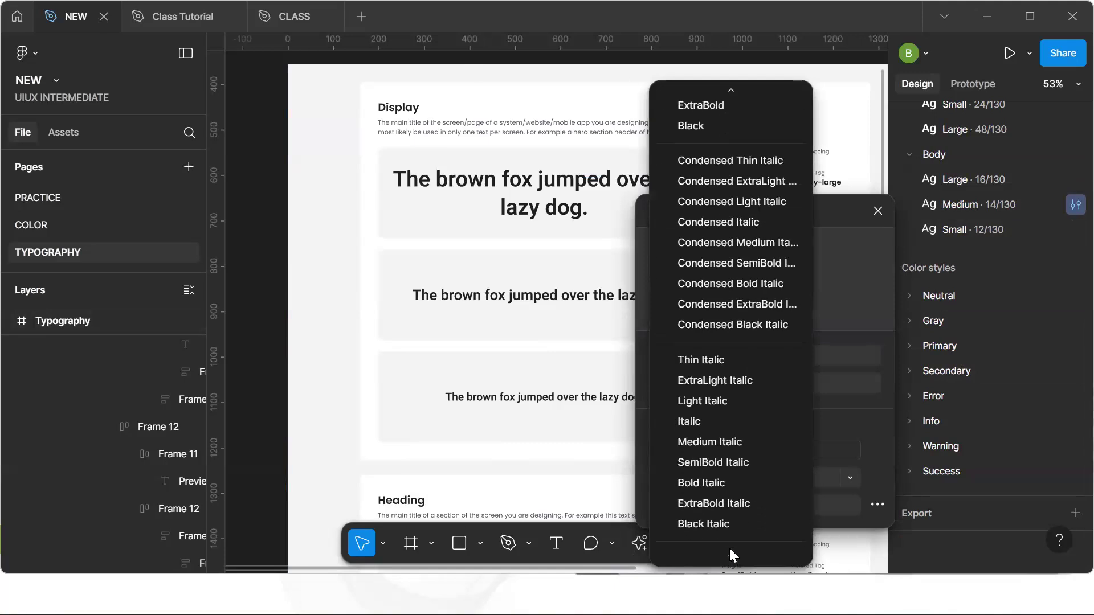
{"action": "left_click", "coordinate": [729, 549]}
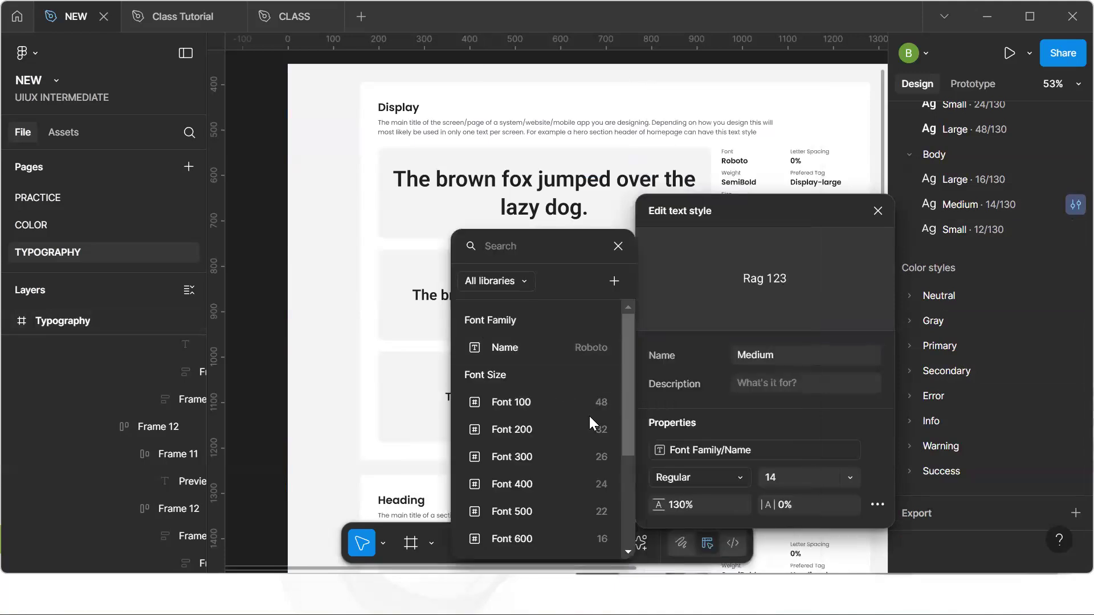
{"action": "left_click", "coordinate": [527, 503]}
{"action": "key", "text": "r"}
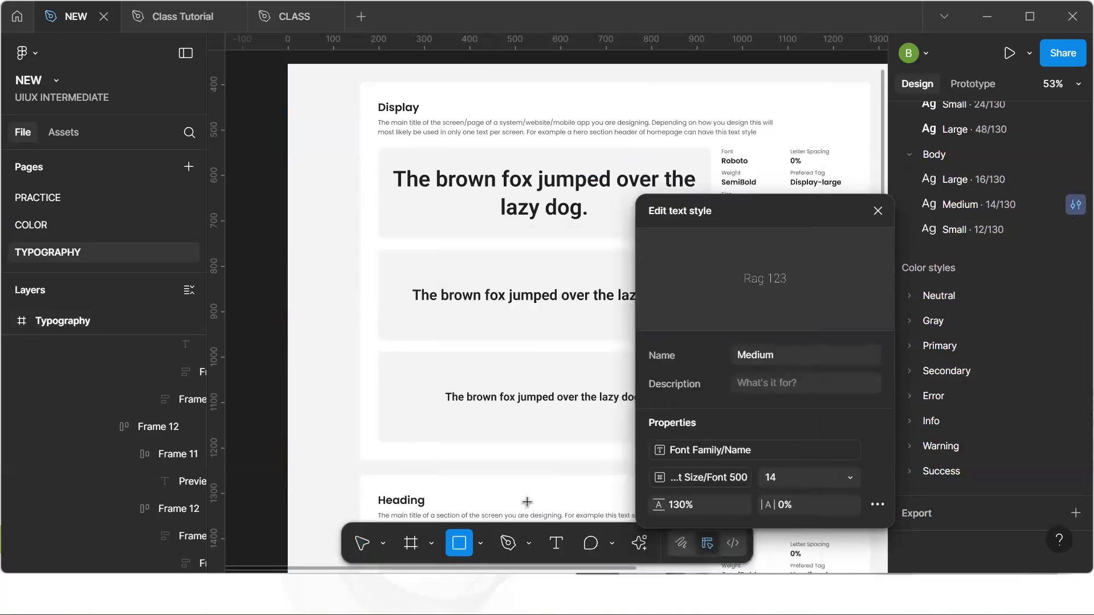
Rebind the Body Medium style's font weight to the Regular variable by searching "re"
{"action": "left_click", "coordinate": [713, 477]}
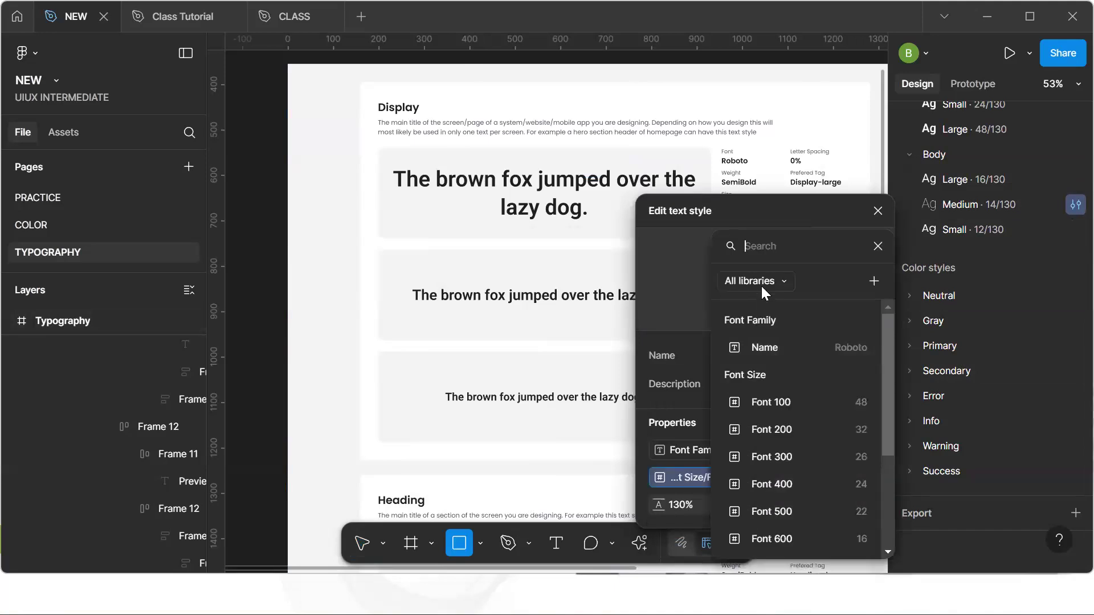
{"action": "type", "text": "re"}
{"action": "left_click", "coordinate": [763, 346]}
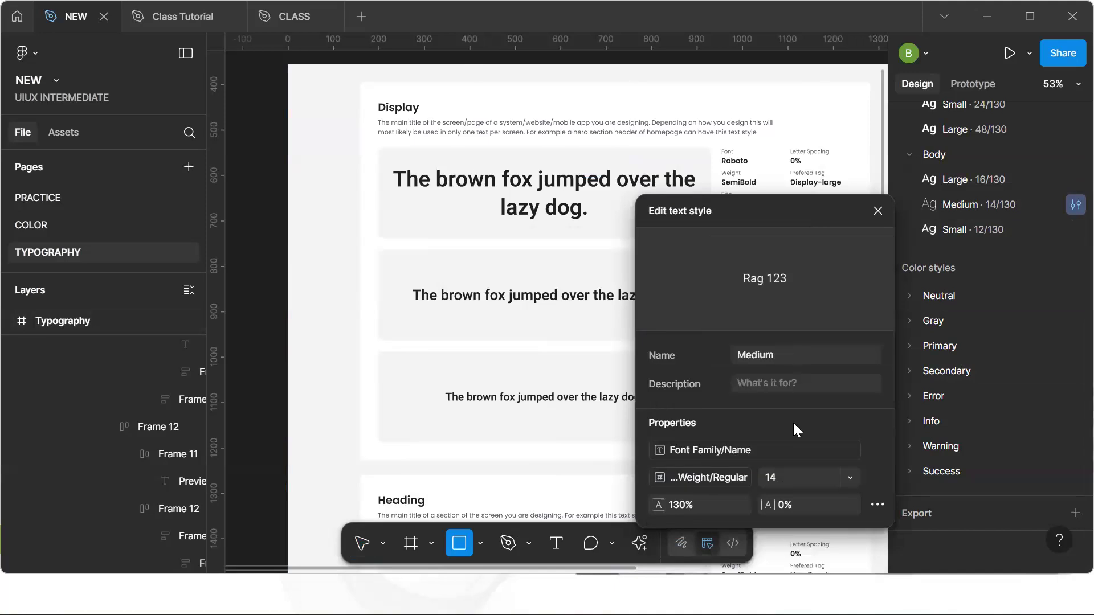
Bind the Body Medium style's font size to the Font 700 variable and close the style editor
{"action": "left_click", "coordinate": [850, 478]}
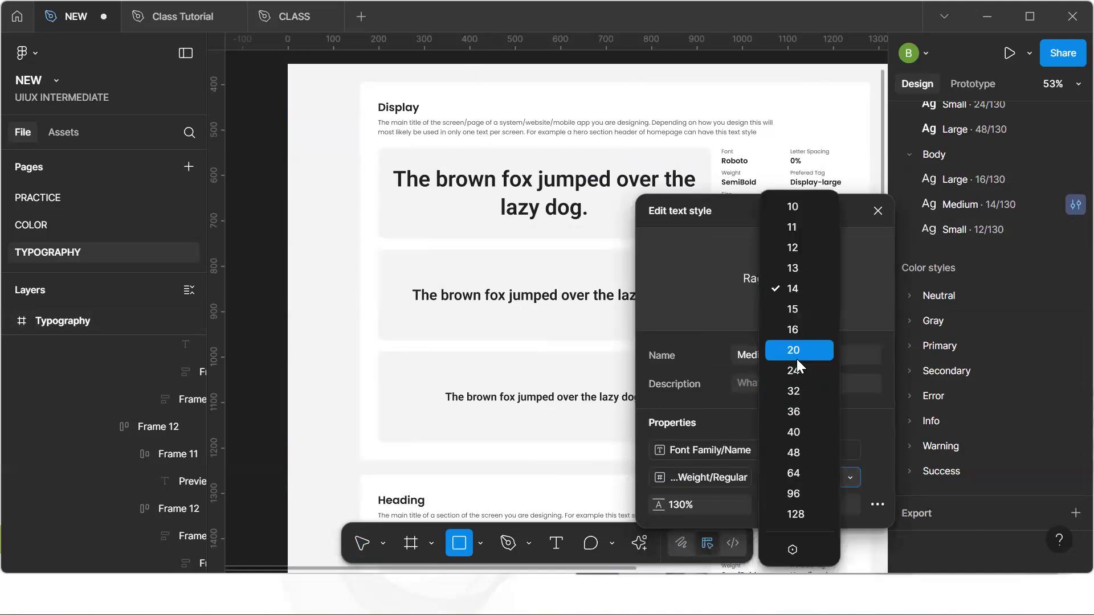
{"action": "left_click", "coordinate": [793, 550]}
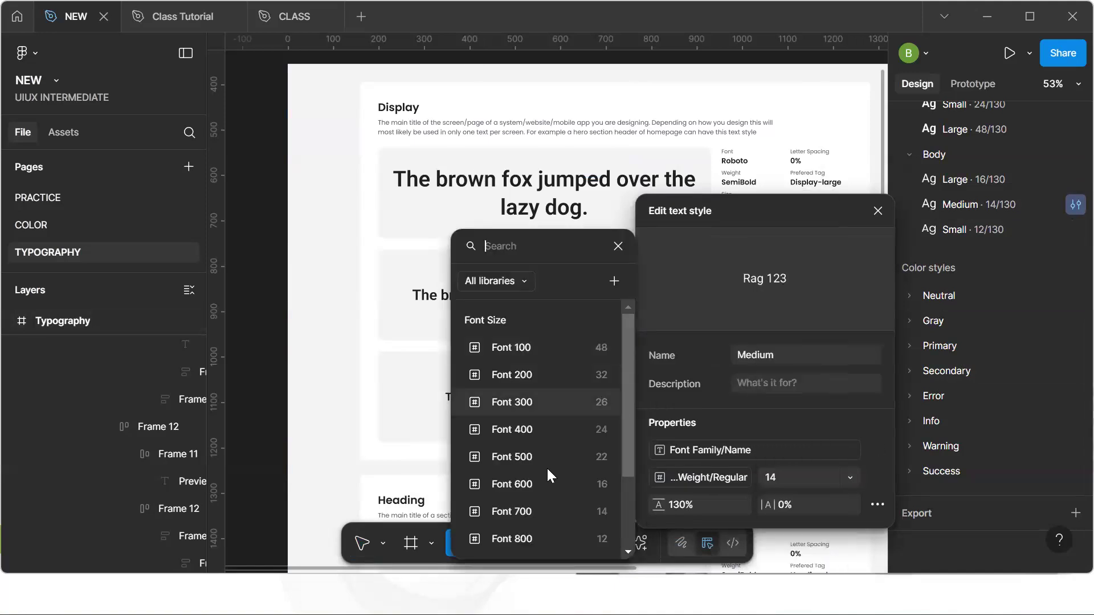
{"action": "left_click", "coordinate": [527, 513]}
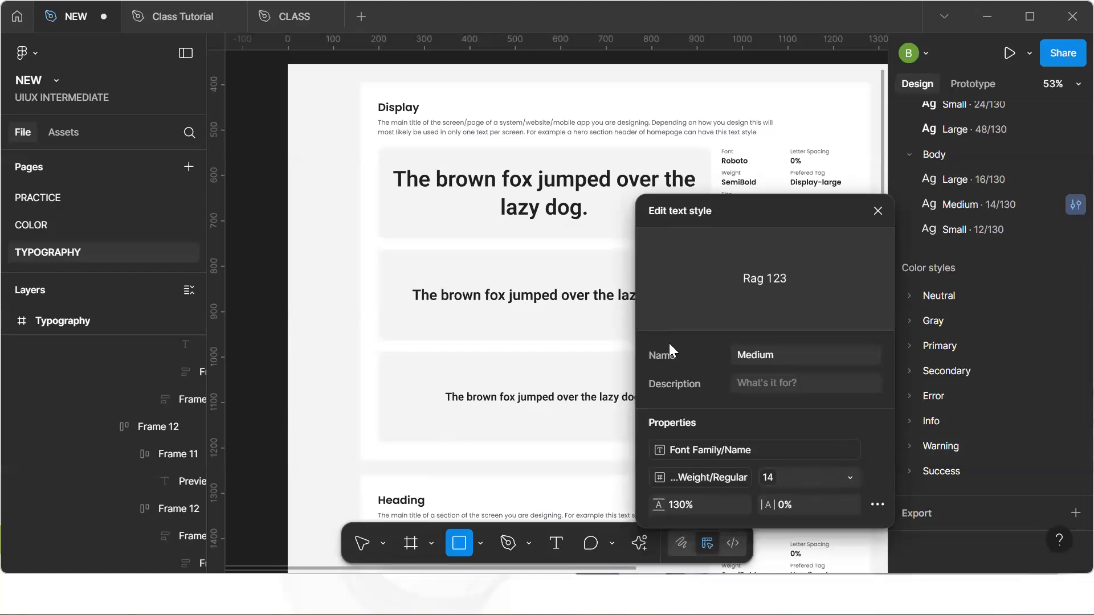
{"action": "key", "text": "Escape"}
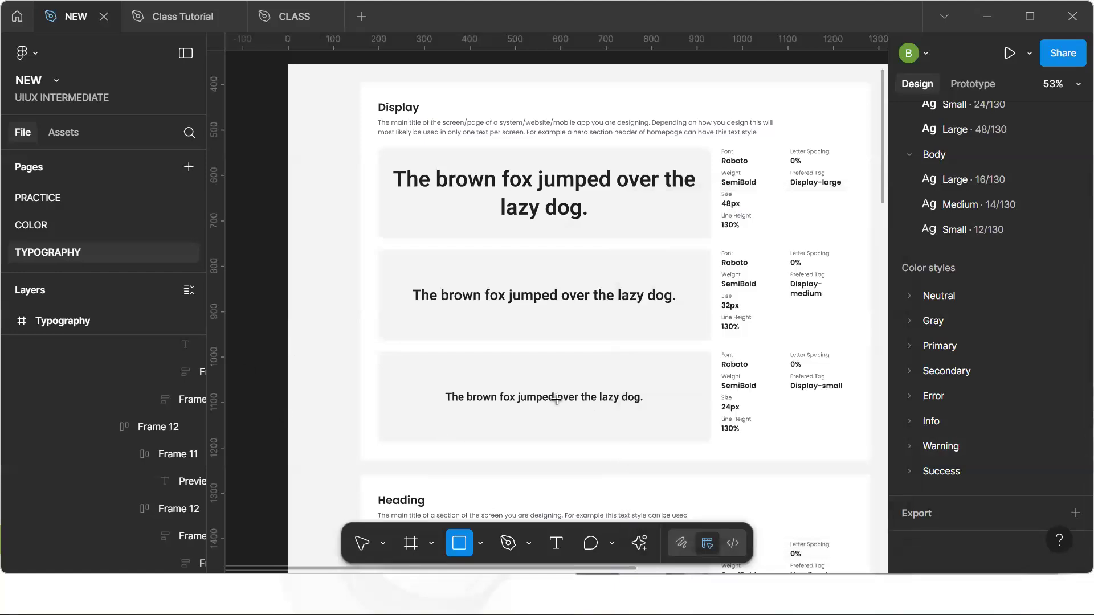
Open the Body Small text style and bind its font family to the Font Family/Name variable
{"action": "key", "text": "v"}
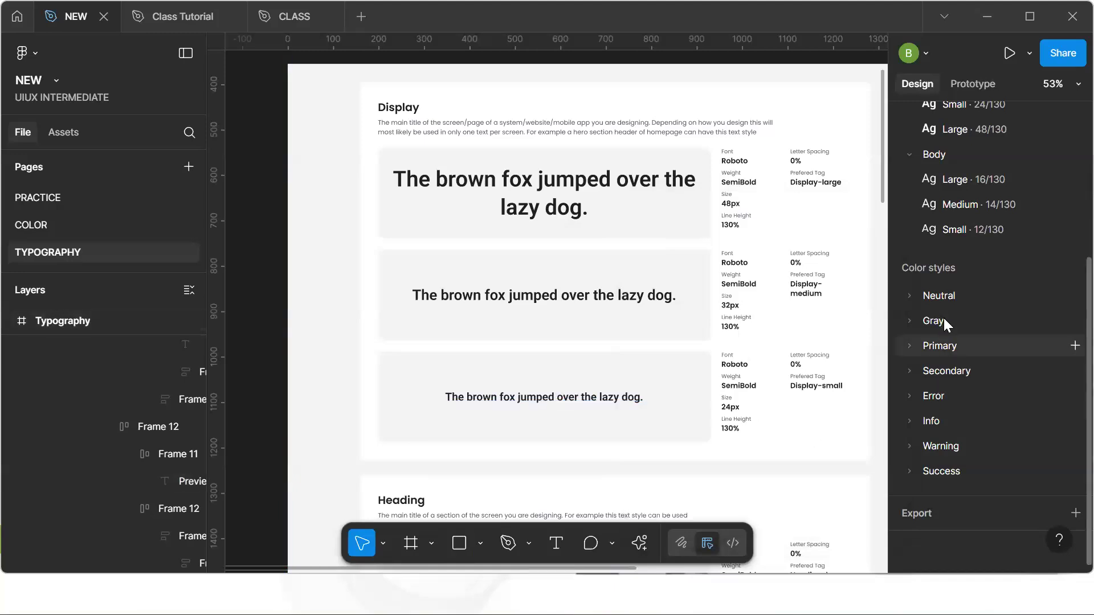
{"action": "left_click", "coordinate": [1071, 230]}
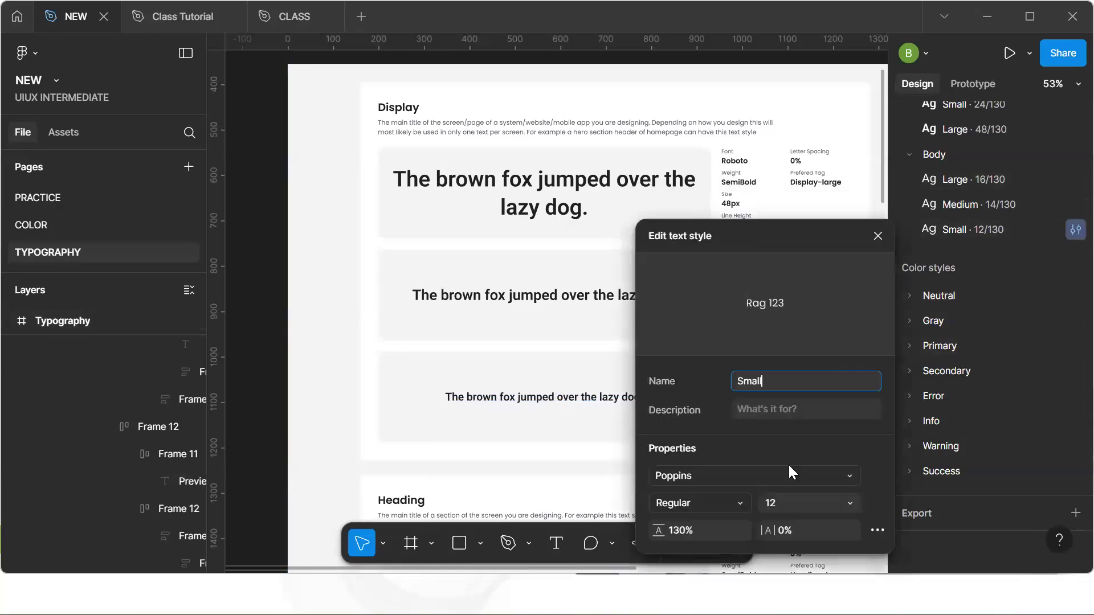
{"action": "left_click", "coordinate": [803, 480]}
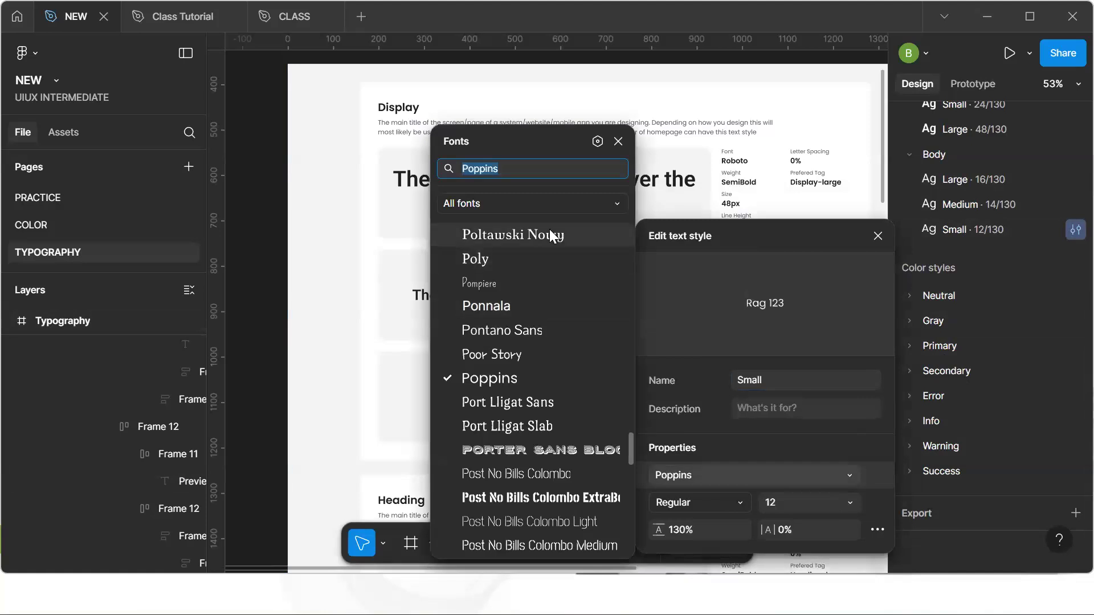
{"action": "left_click", "coordinate": [598, 141]}
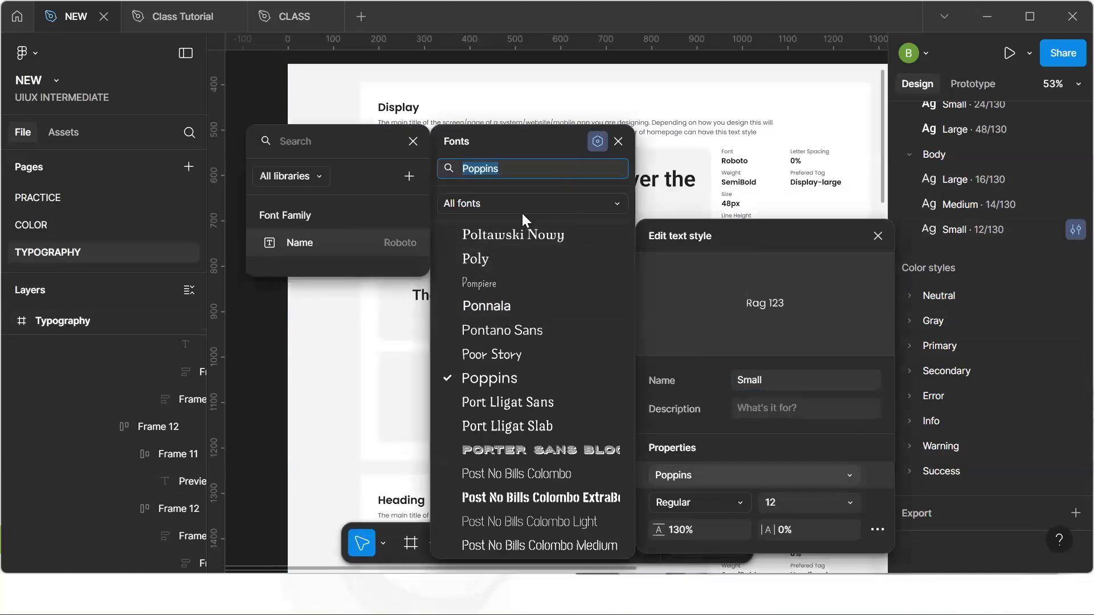
{"action": "left_click", "coordinate": [418, 243]}
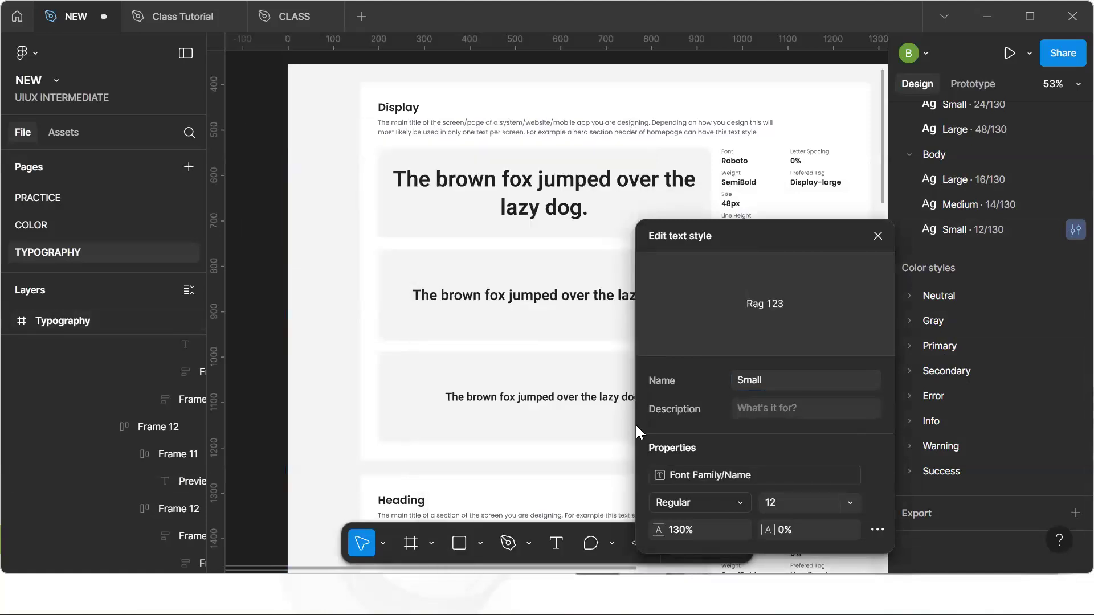
Bind the Body Small style's font weight to the Regular variable by searching "re"
{"action": "left_click", "coordinate": [743, 504]}
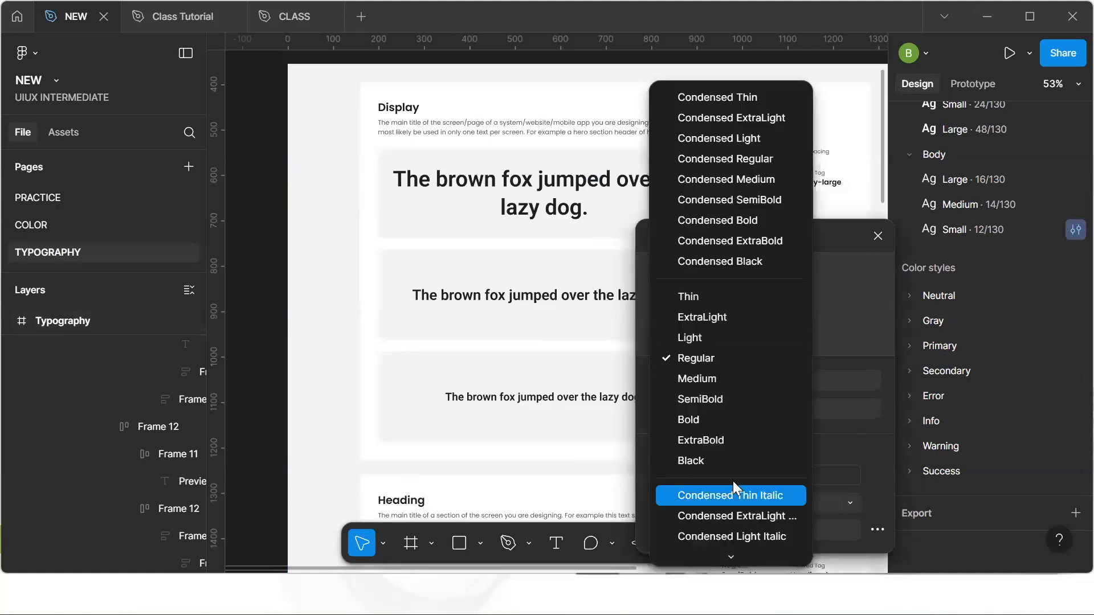
{"action": "mouse_move", "coordinate": [738, 553]}
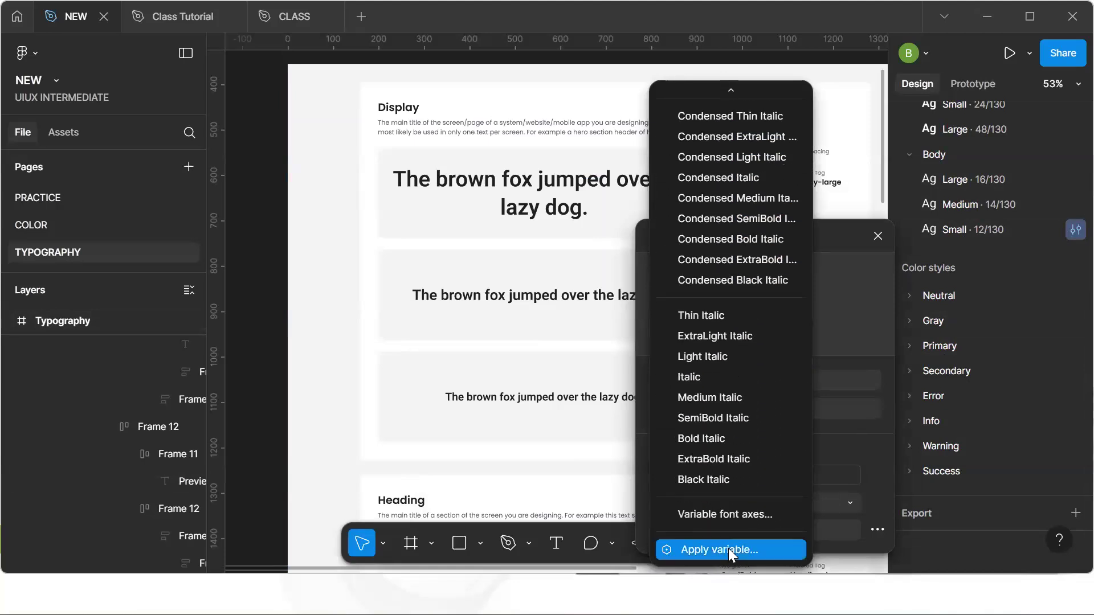
{"action": "left_click", "coordinate": [728, 548]}
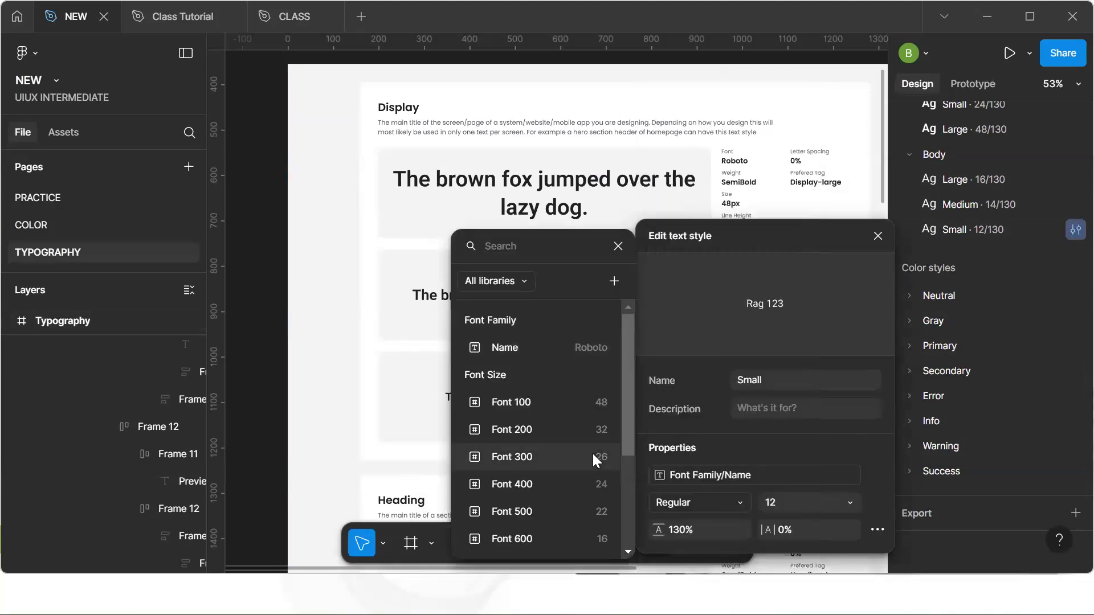
{"action": "scroll", "coordinate": [578, 475], "scroll_direction": "down", "scroll_amount": 1}
{"action": "type", "text": "re"}
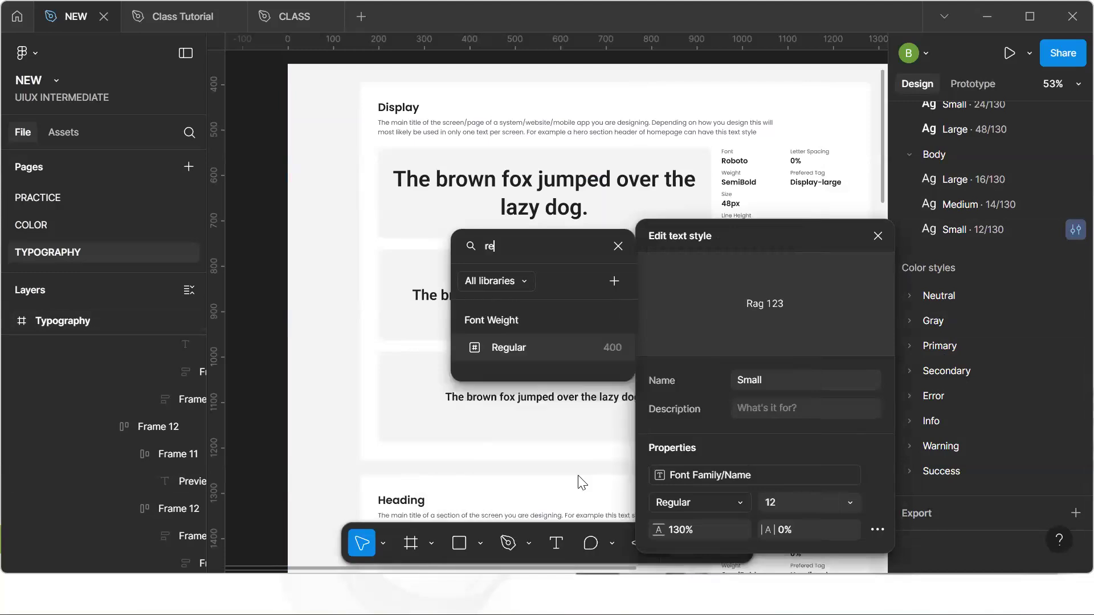
{"action": "left_click", "coordinate": [572, 340]}
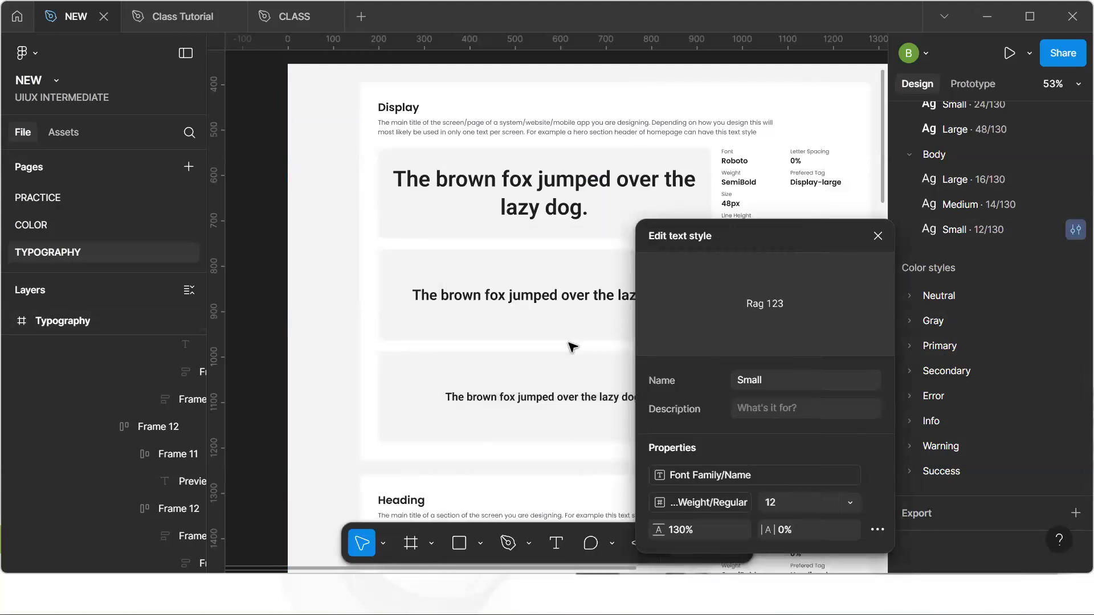
Bind the Body Small style's font size to the Font 800 variable and close the style editor
{"action": "left_click", "coordinate": [849, 502]}
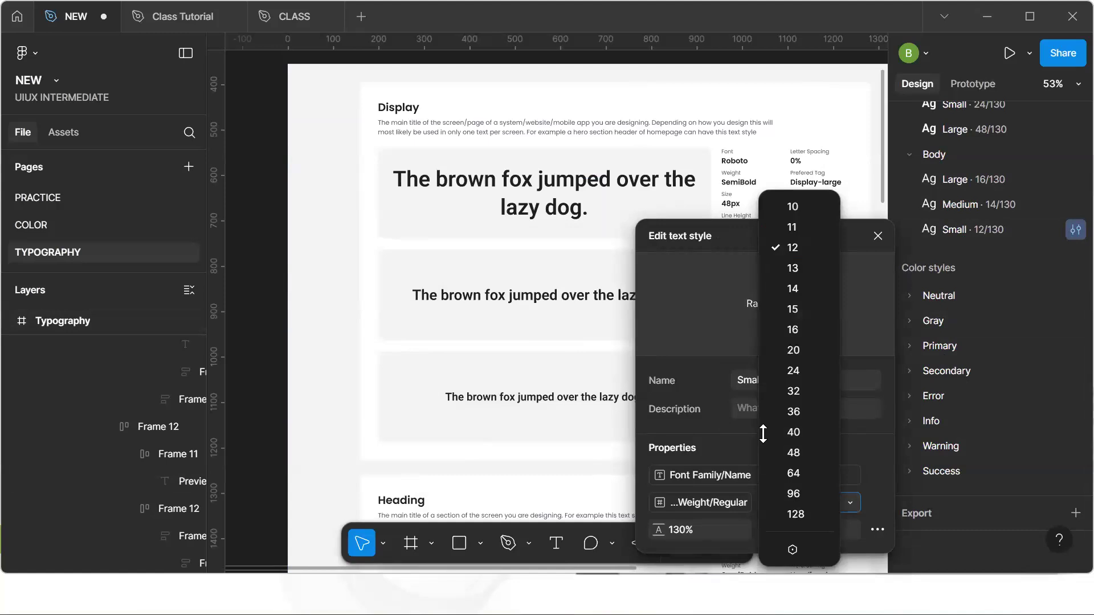
{"action": "type", "text": "3"}
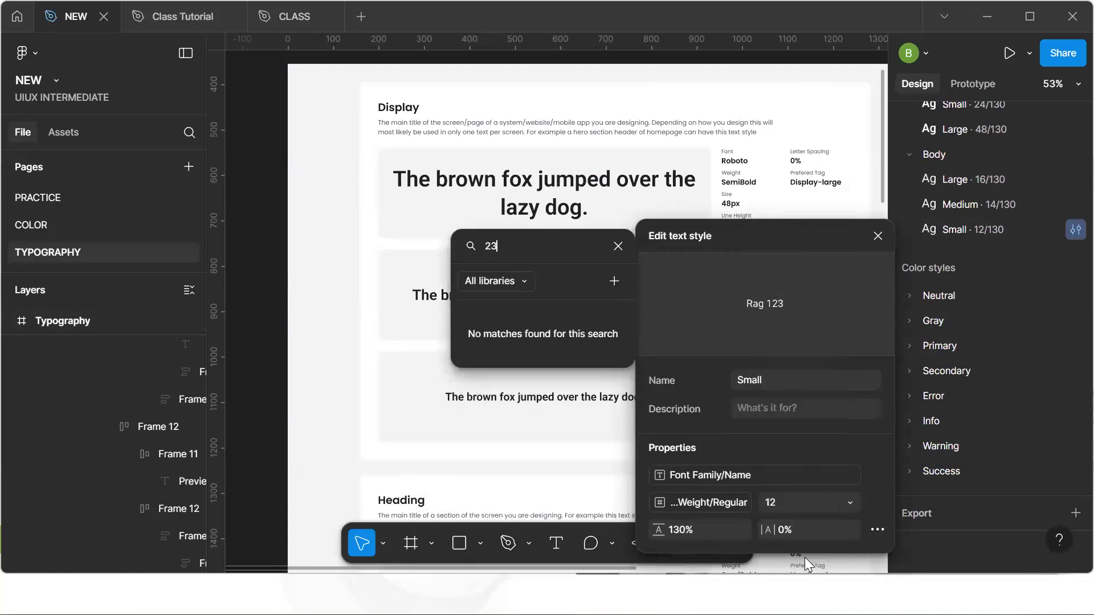
{"action": "key", "text": "BackSpace"}
{"action": "key", "text": "BackSpace"}
{"action": "type", "text": "12"}
{"action": "key", "text": "BackSpace"}
{"action": "key", "text": "BackSpace"}
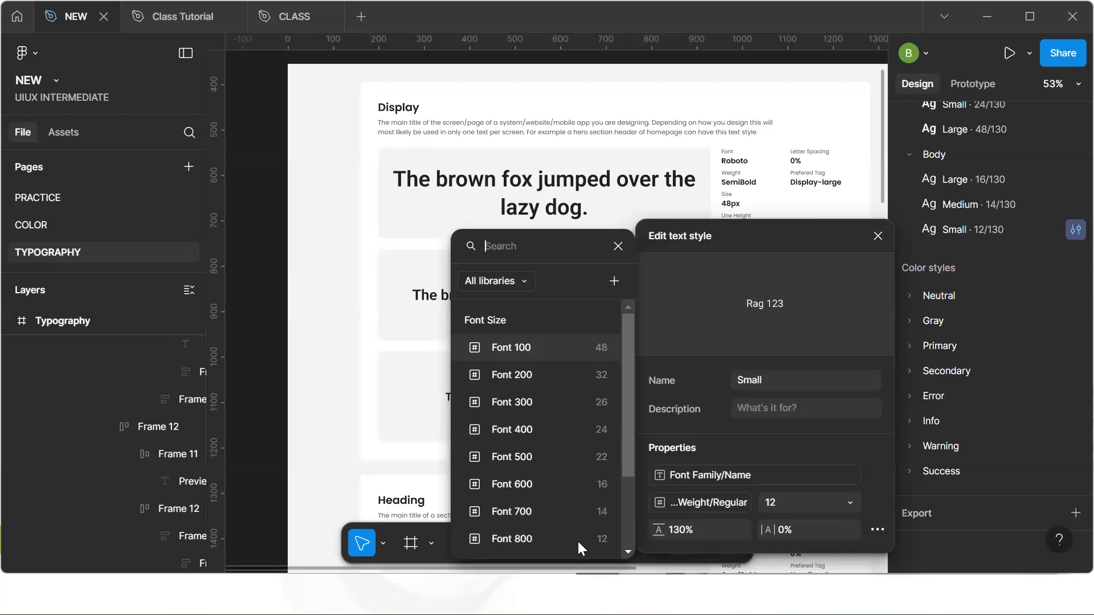
{"action": "left_click", "coordinate": [554, 539]}
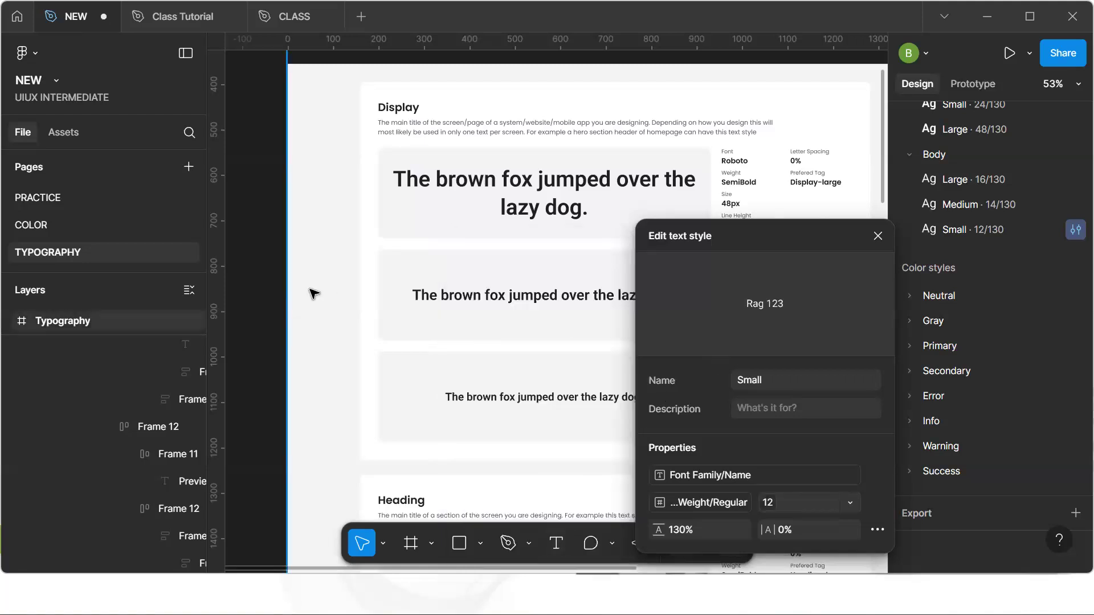
{"action": "left_click", "coordinate": [279, 314]}
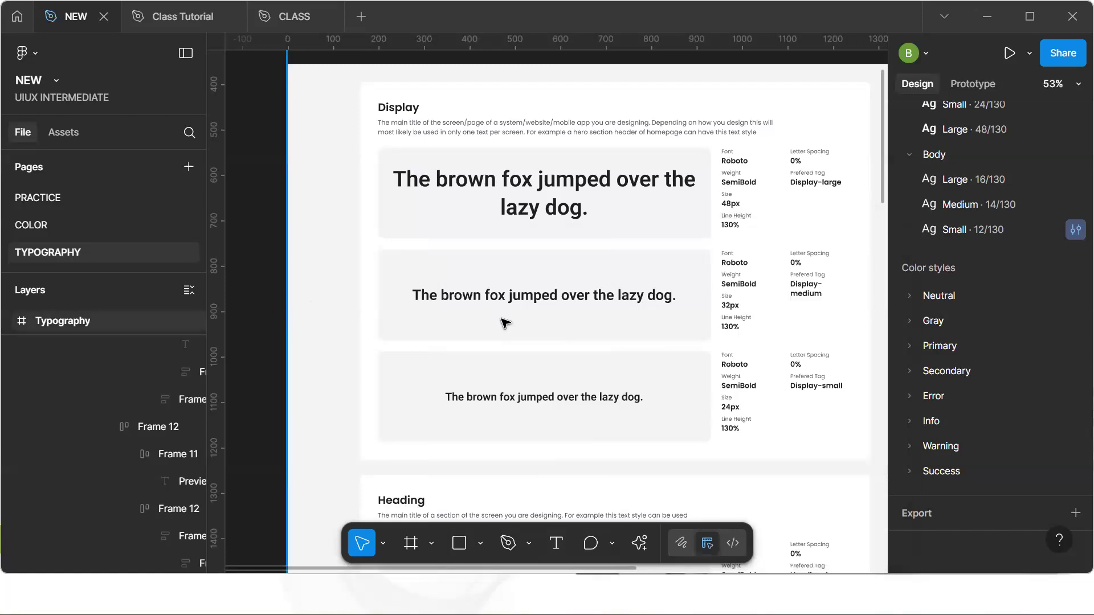
Detach the font family variable from the Heading large preview text on the typography sheet
{"action": "scroll", "coordinate": [506, 323], "scroll_direction": "down", "scroll_amount": 5, "text": "ctrl"}
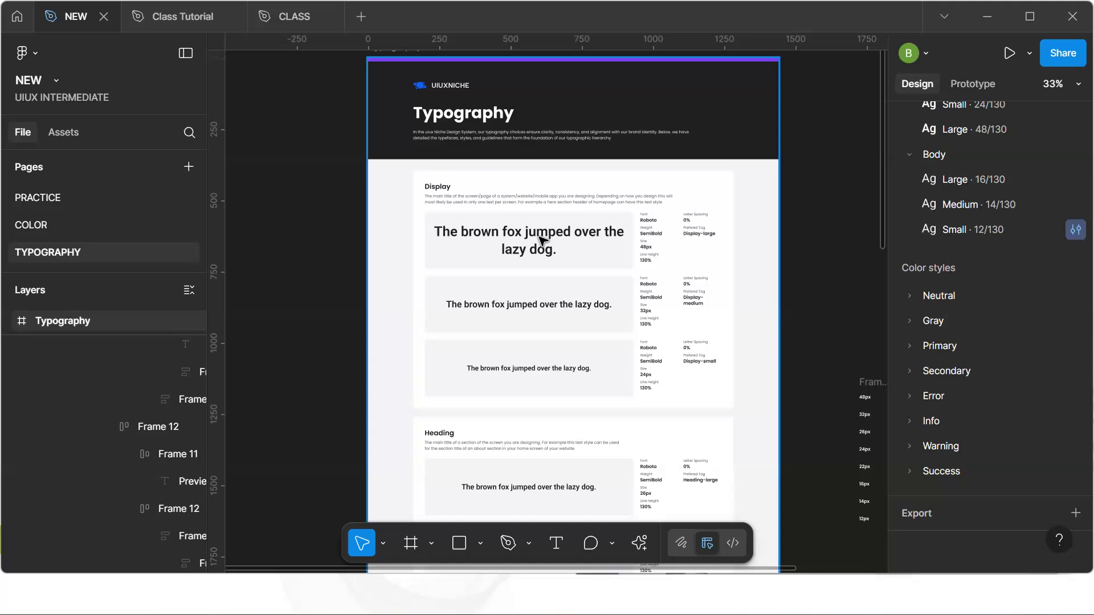
{"action": "key", "text": "h"}
{"action": "scroll", "coordinate": [531, 470], "scroll_direction": "down", "scroll_amount": 5}
{"action": "key", "text": "v"}
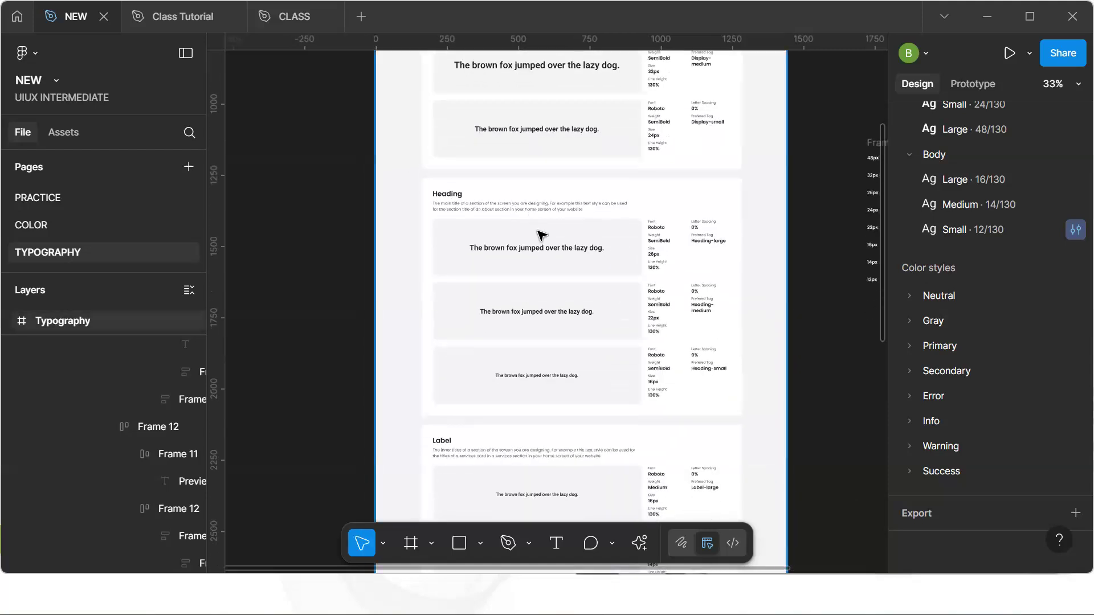
{"action": "left_click", "coordinate": [544, 249], "text": "ctrl"}
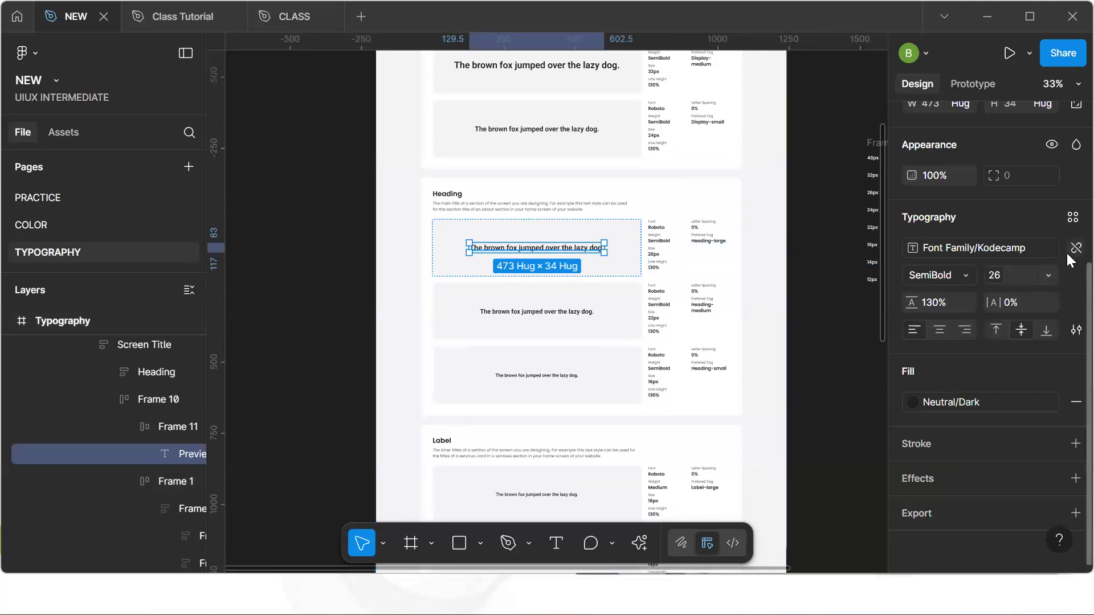
{"action": "left_click", "coordinate": [1074, 249]}
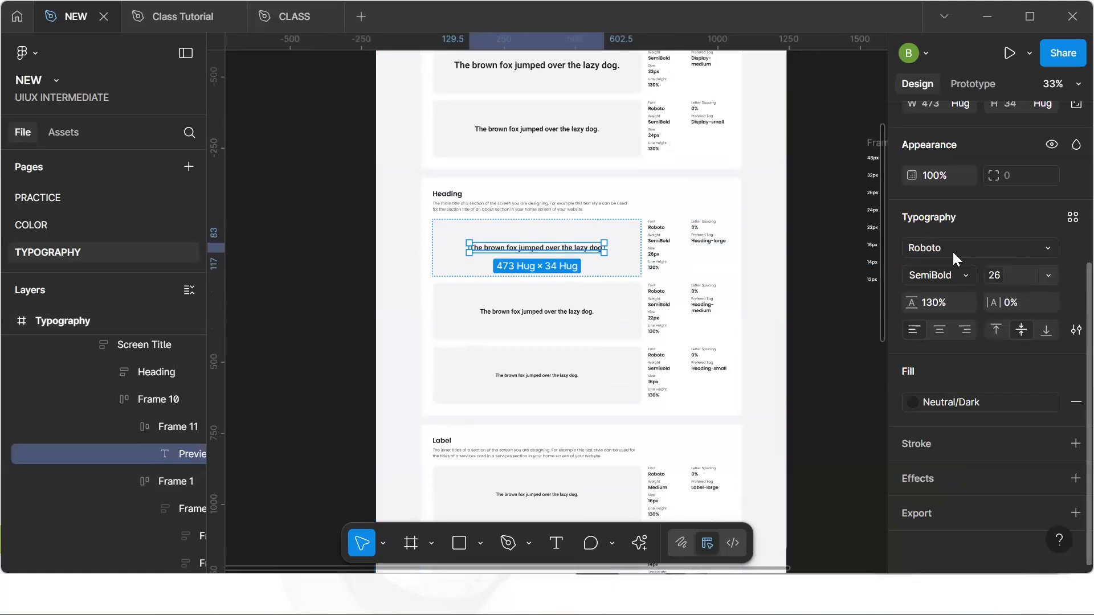
{"action": "left_click", "coordinate": [308, 255]}
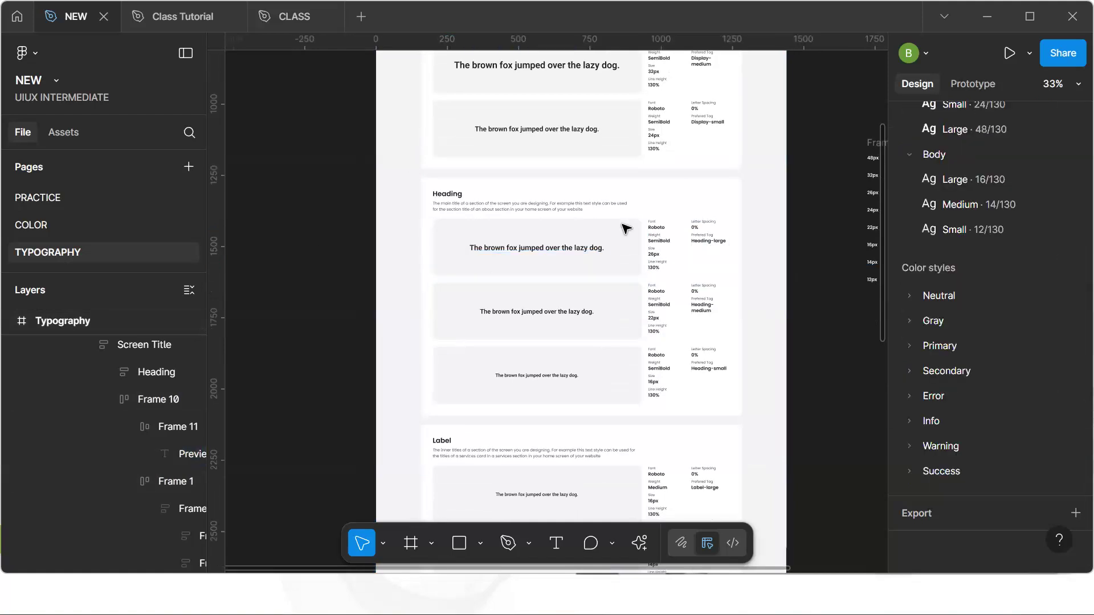
Create a new string variable named Name2 in the Font Family variable group
{"action": "scroll", "coordinate": [994, 244], "scroll_direction": "up", "scroll_amount": 4}
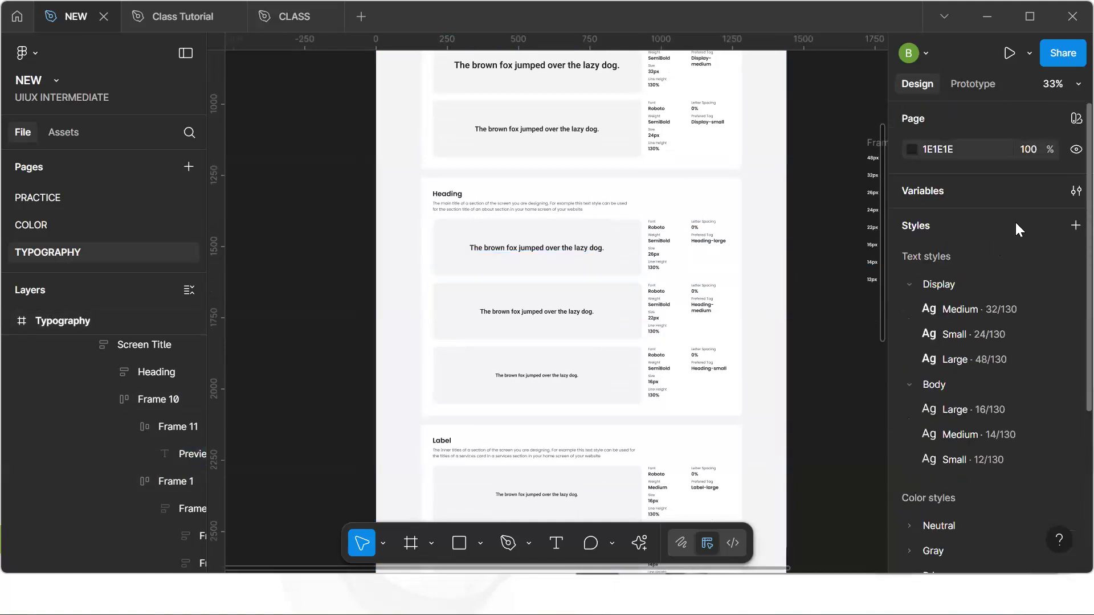
{"action": "left_click", "coordinate": [1067, 193]}
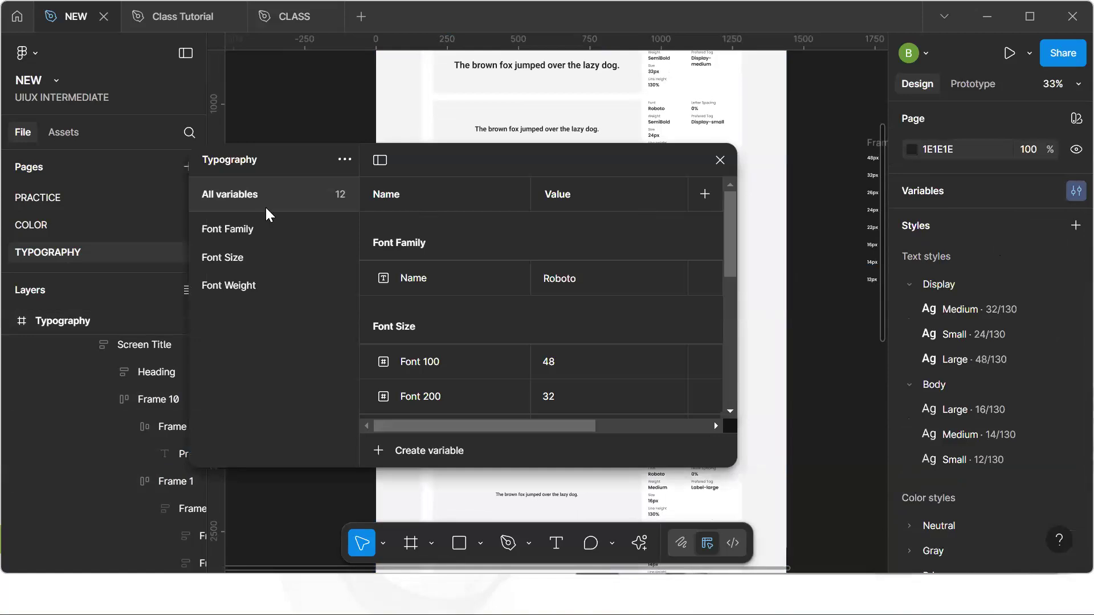
{"action": "left_click", "coordinate": [250, 229]}
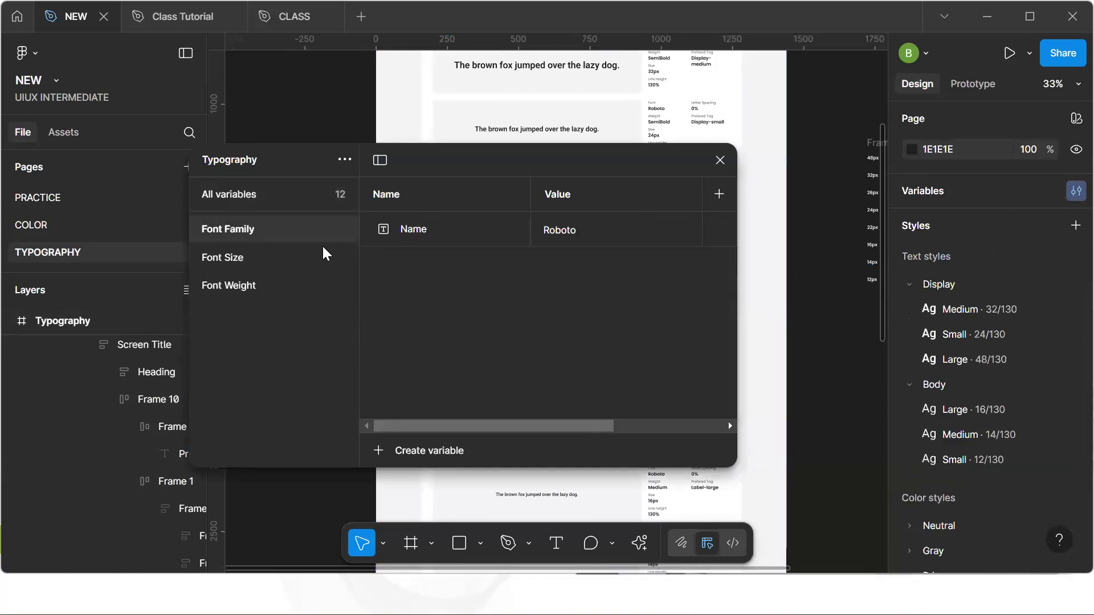
{"action": "left_click", "coordinate": [417, 447]}
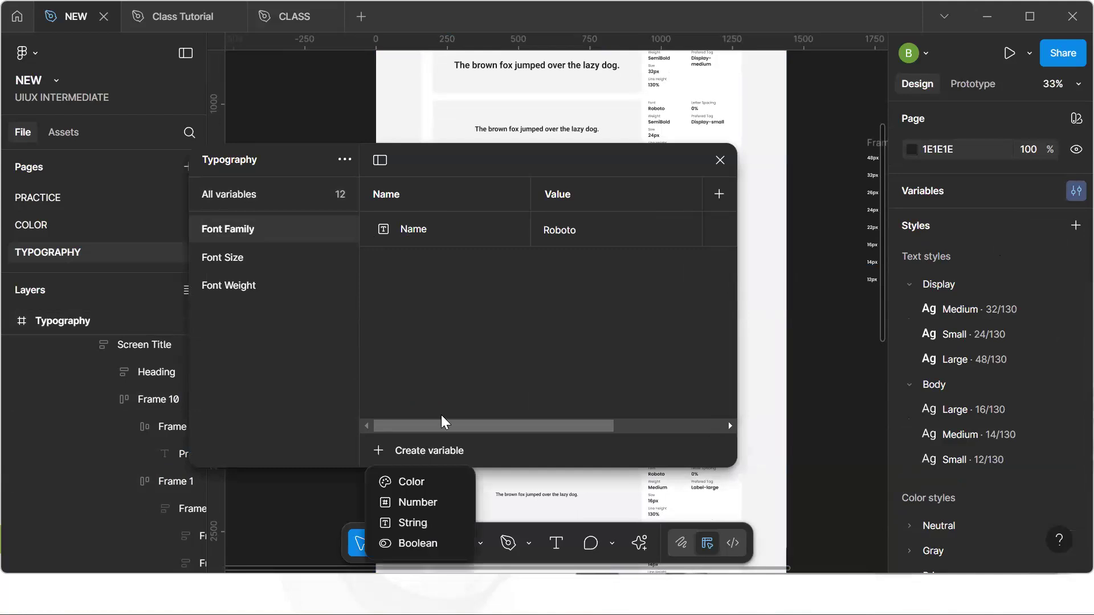
{"action": "left_click", "coordinate": [428, 519]}
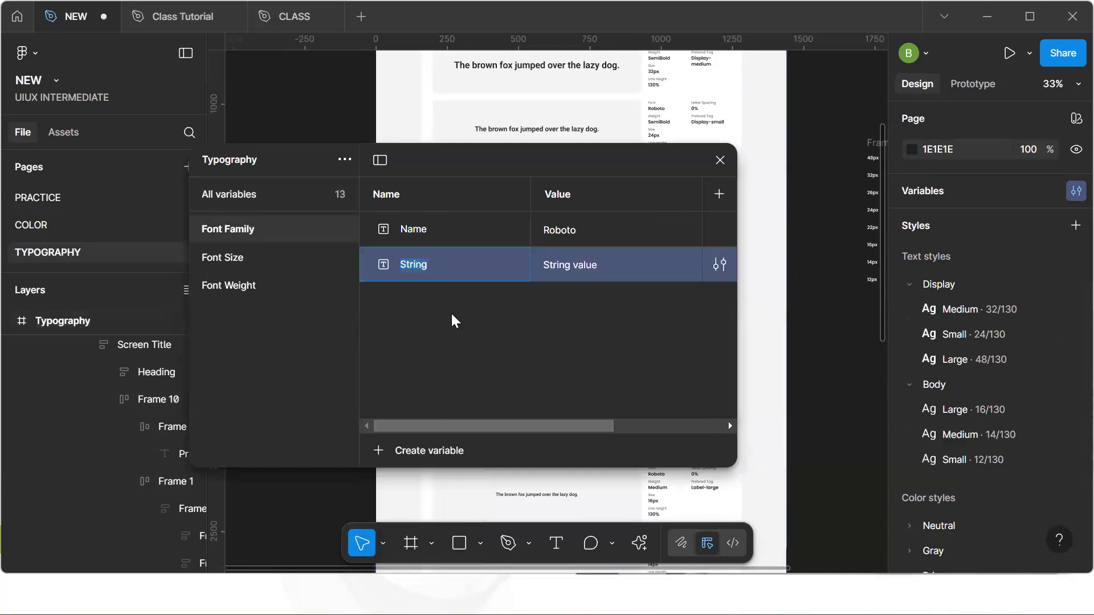
{"action": "type", "text": "NAme"}
{"action": "key", "text": "BackSpace"}
{"action": "key", "text": "BackSpace"}
{"action": "key", "text": "BackSpace"}
{"action": "type", "text": "ame2"}
Set the Name2 variable's value to Poppins and close the variables window
{"action": "left_click", "coordinate": [586, 263]}
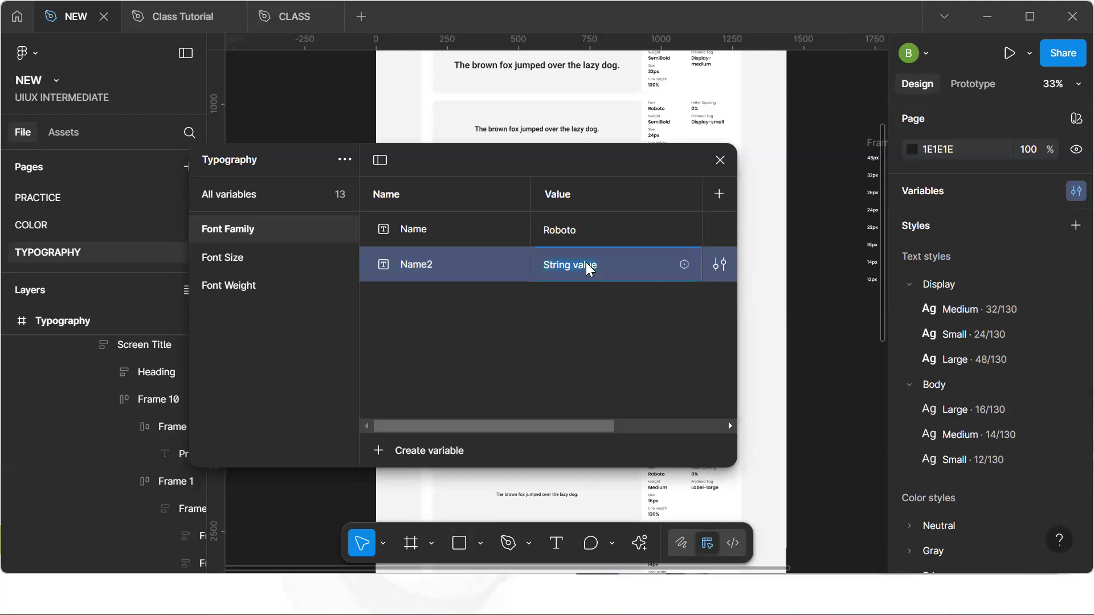
{"action": "type", "text": "po"}
{"action": "key", "text": "Delete"}
{"action": "type", "text": "Poppins"}
{"action": "key", "text": "Return"}
{"action": "left_click", "coordinate": [436, 229]}
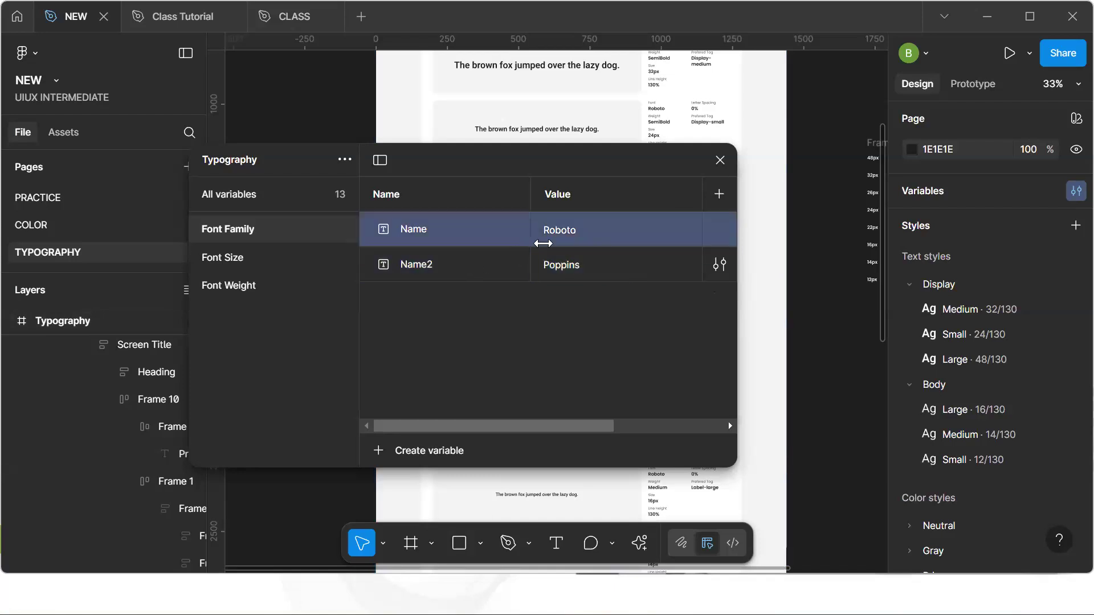
{"action": "left_click", "coordinate": [720, 161]}
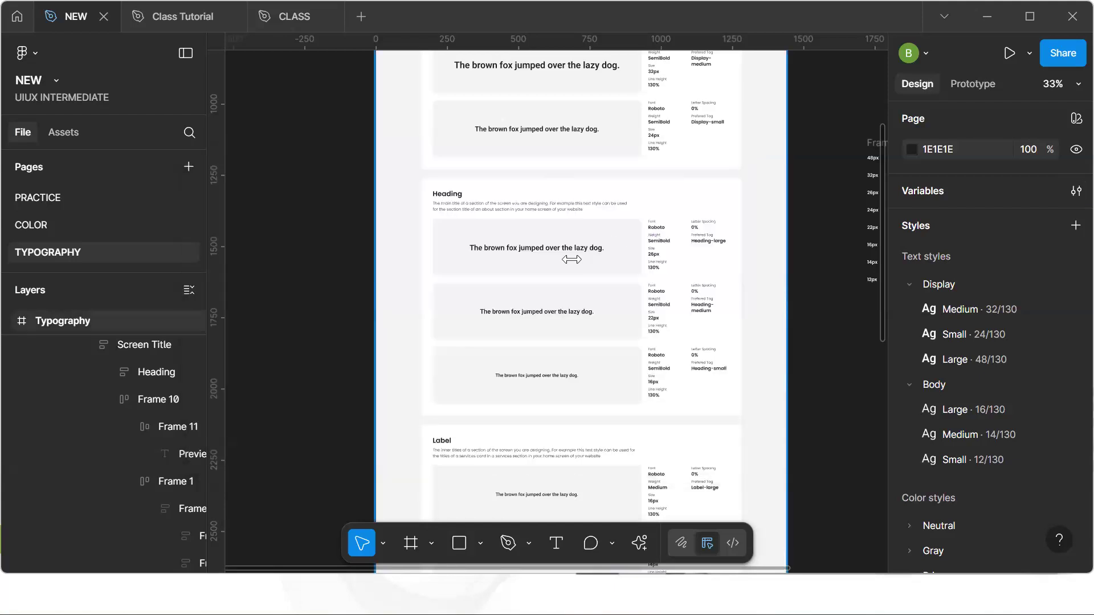
Create a new text style named Heading/Large from the Heading large preview text
{"action": "scroll", "coordinate": [571, 259], "scroll_direction": "up", "scroll_amount": 3}
{"action": "left_click", "coordinate": [579, 249]}
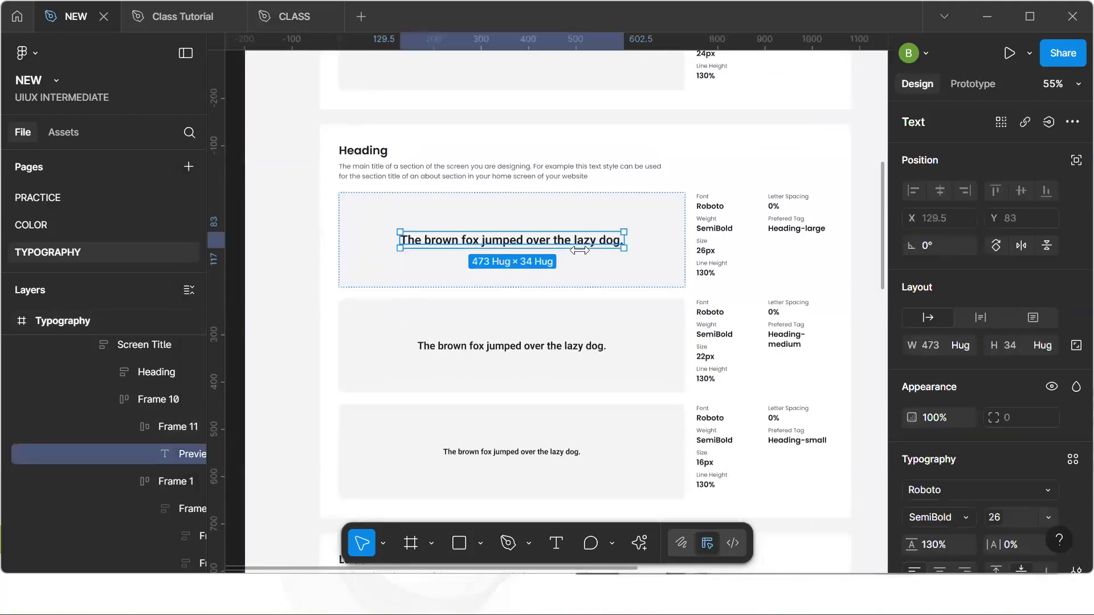
{"action": "left_click", "coordinate": [1071, 459]}
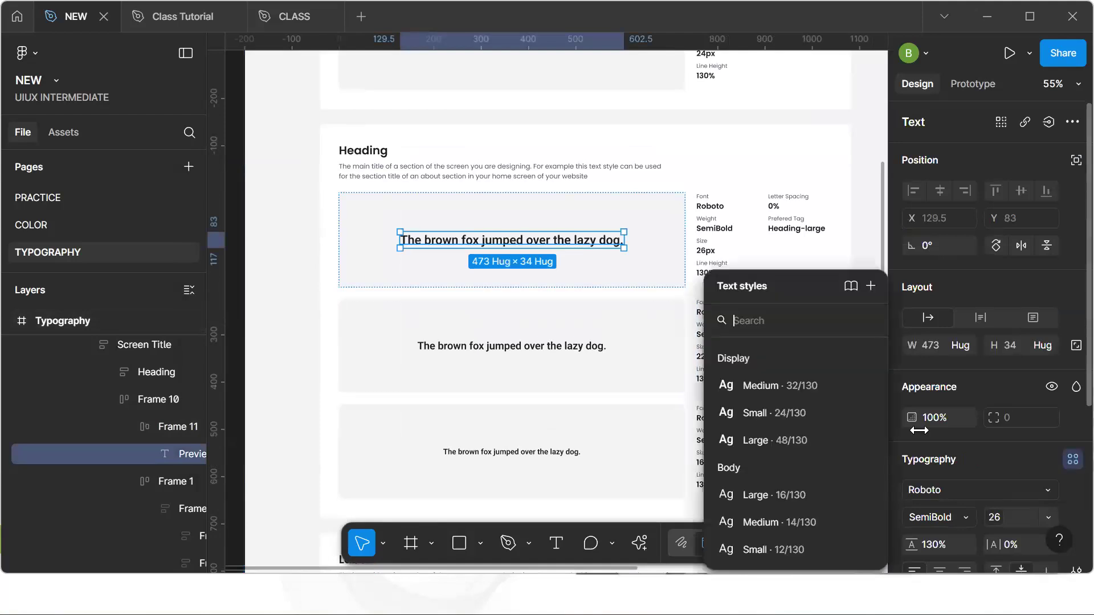
{"action": "left_click", "coordinate": [1051, 489]}
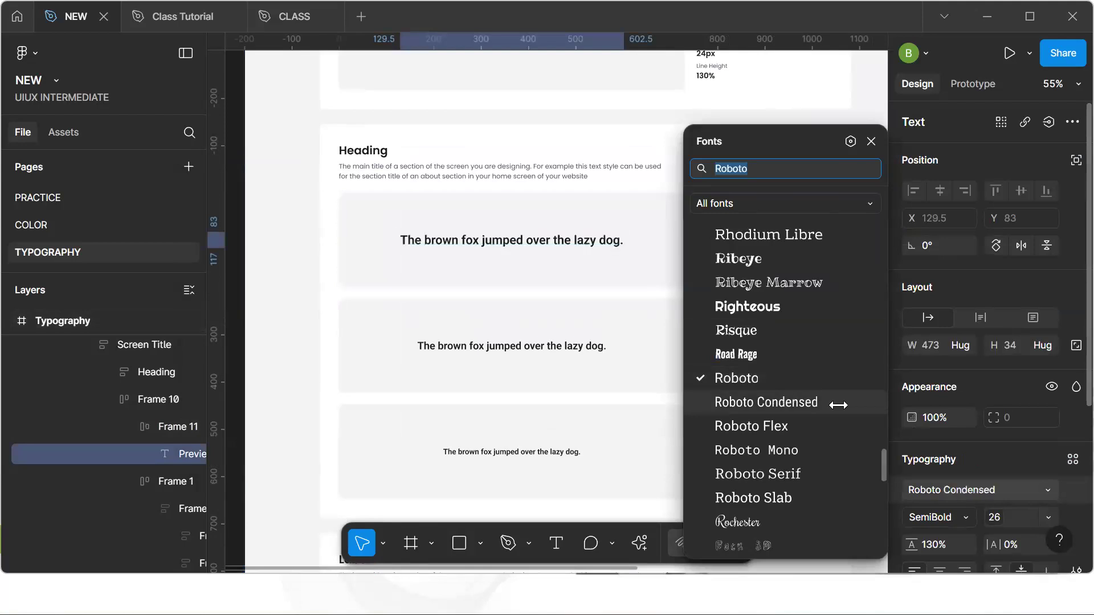
{"action": "left_click", "coordinate": [1067, 464]}
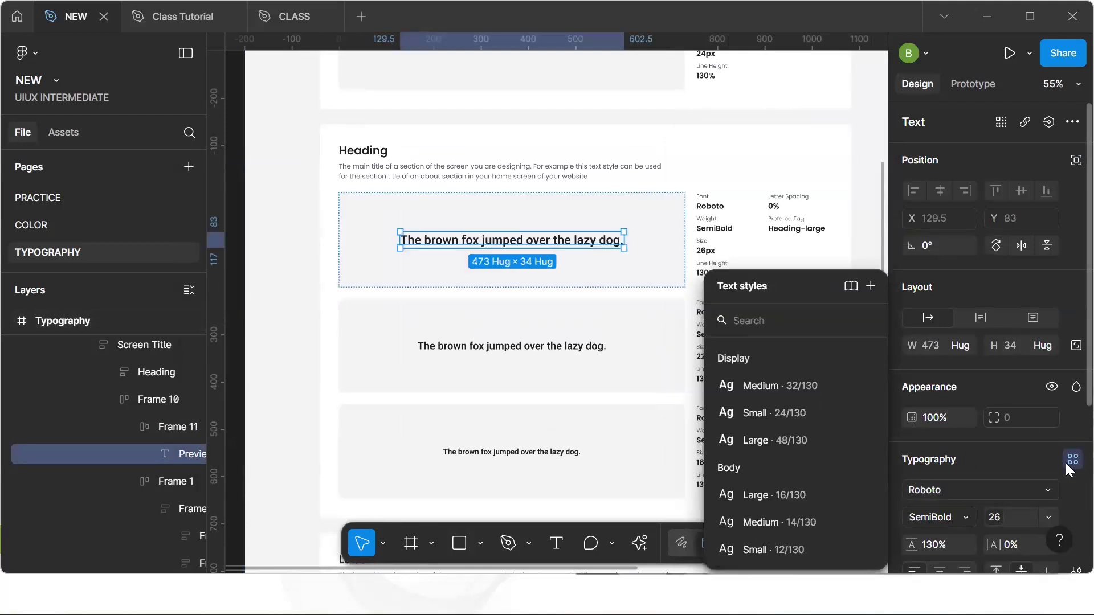
{"action": "left_click", "coordinate": [870, 286]}
{"action": "type", "text": "Headi"}
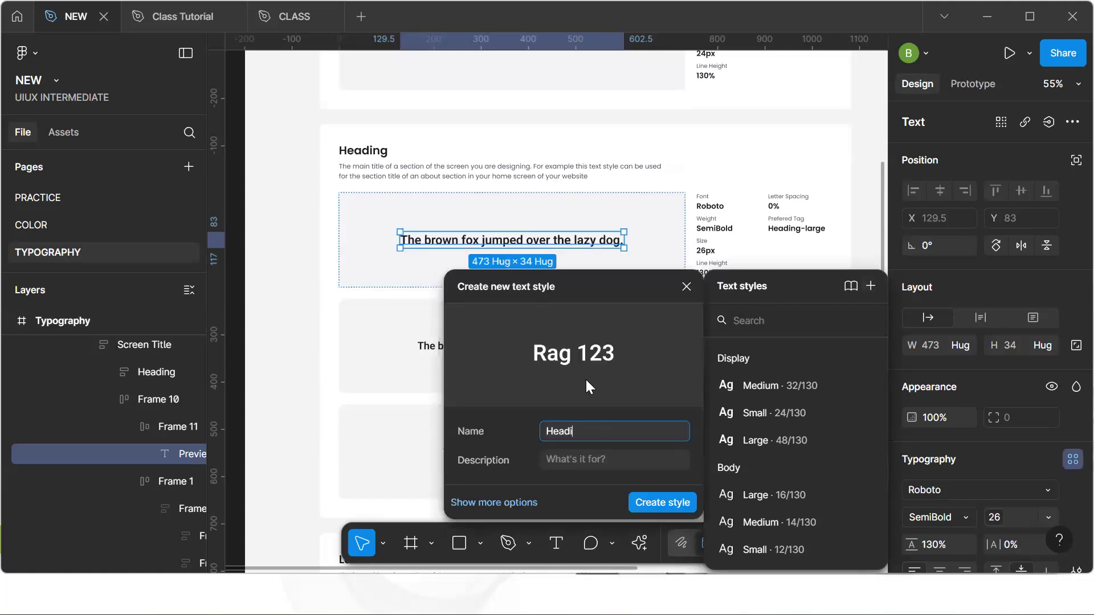
{"action": "type", "text": "ng/ Lae"}
{"action": "key", "text": "BackSpace"}
{"action": "type", "text": "rge"}
{"action": "left_click", "coordinate": [660, 505]}
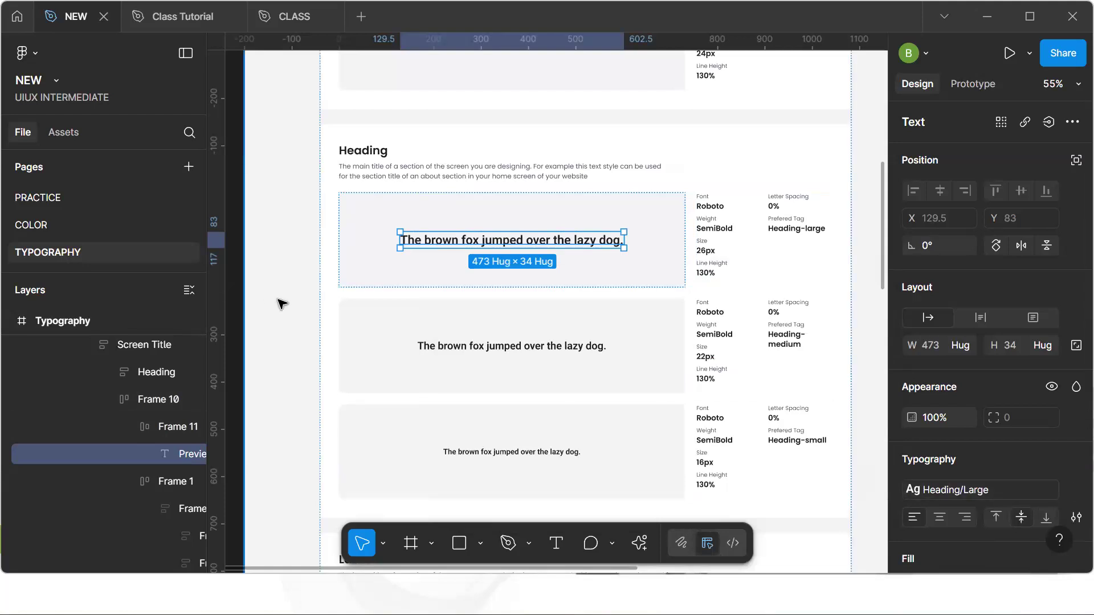
Open the Heading Large style for editing and bind its font family to the Name2 variable
{"action": "scroll", "coordinate": [284, 299], "scroll_direction": "down", "scroll_amount": 3}
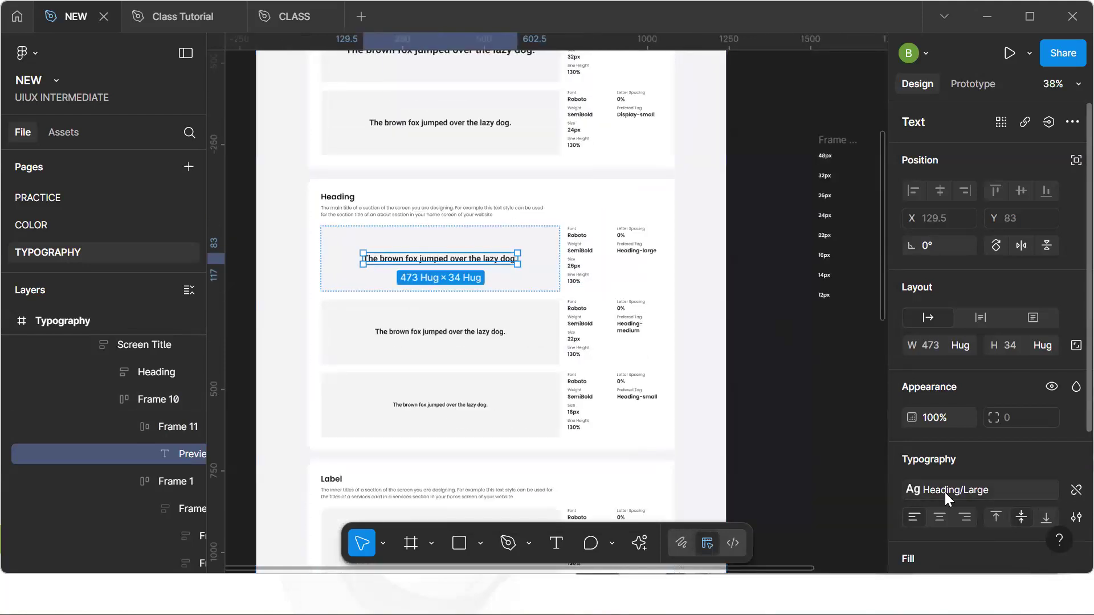
{"action": "left_click", "coordinate": [988, 487]}
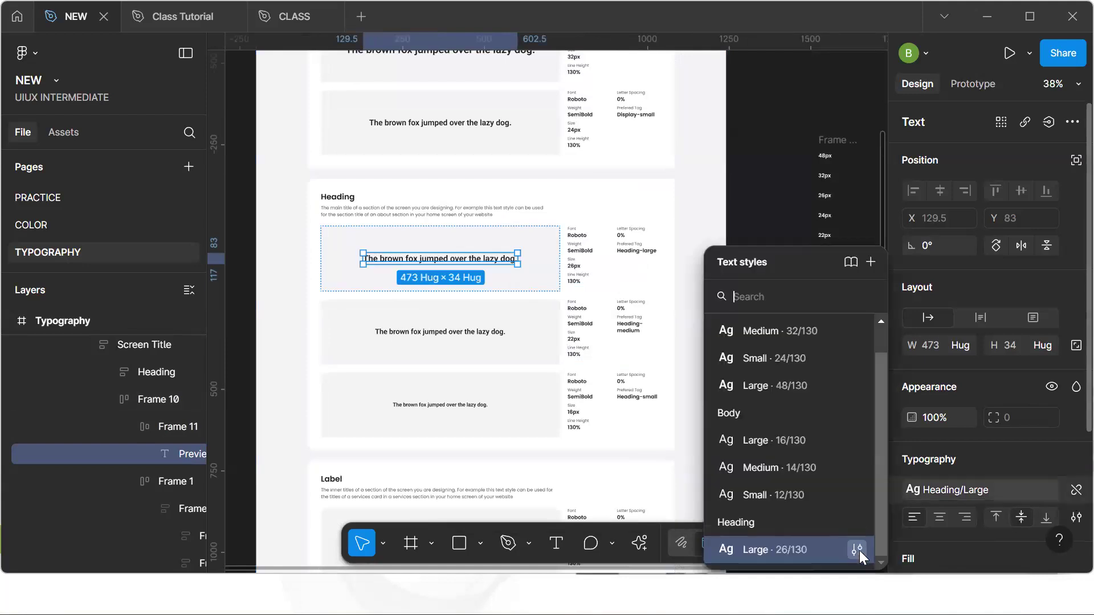
{"action": "left_click", "coordinate": [857, 550]}
{"action": "left_click", "coordinate": [634, 481]}
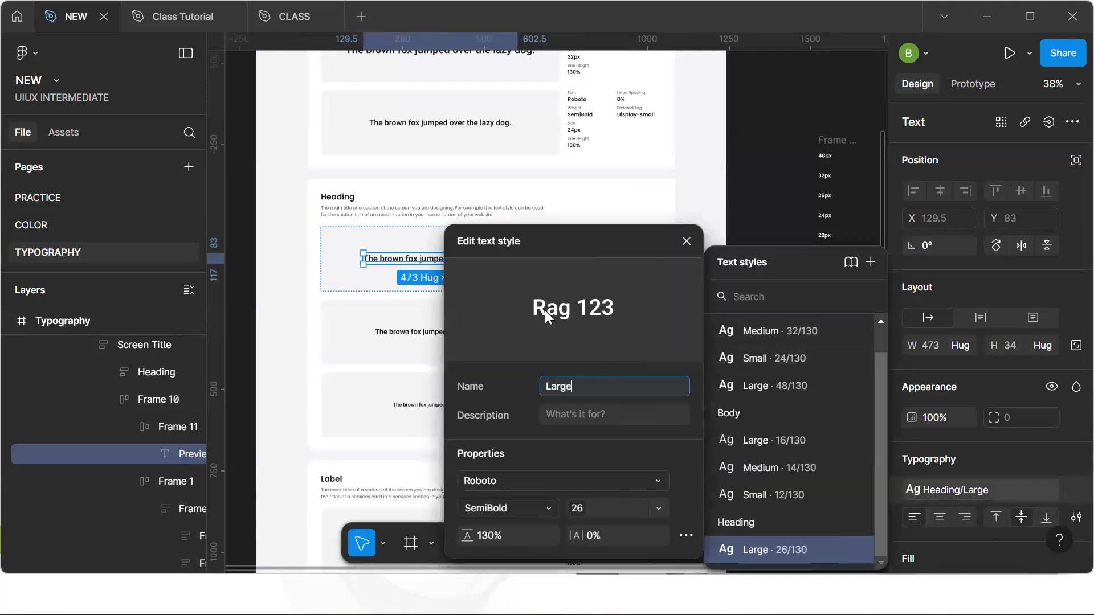
{"action": "left_click", "coordinate": [406, 141]}
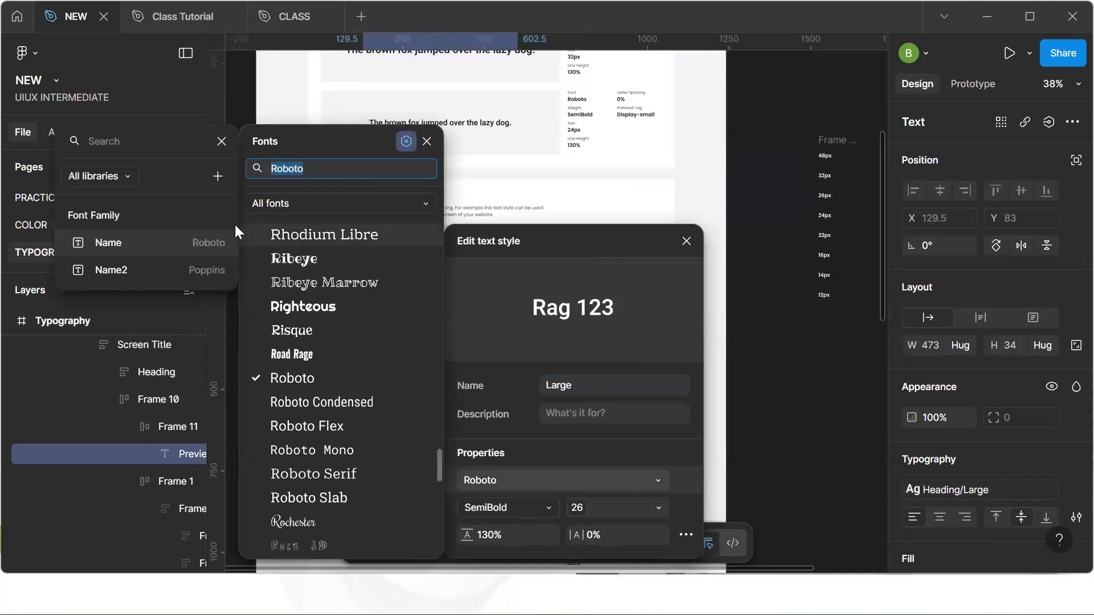
{"action": "left_click", "coordinate": [149, 274]}
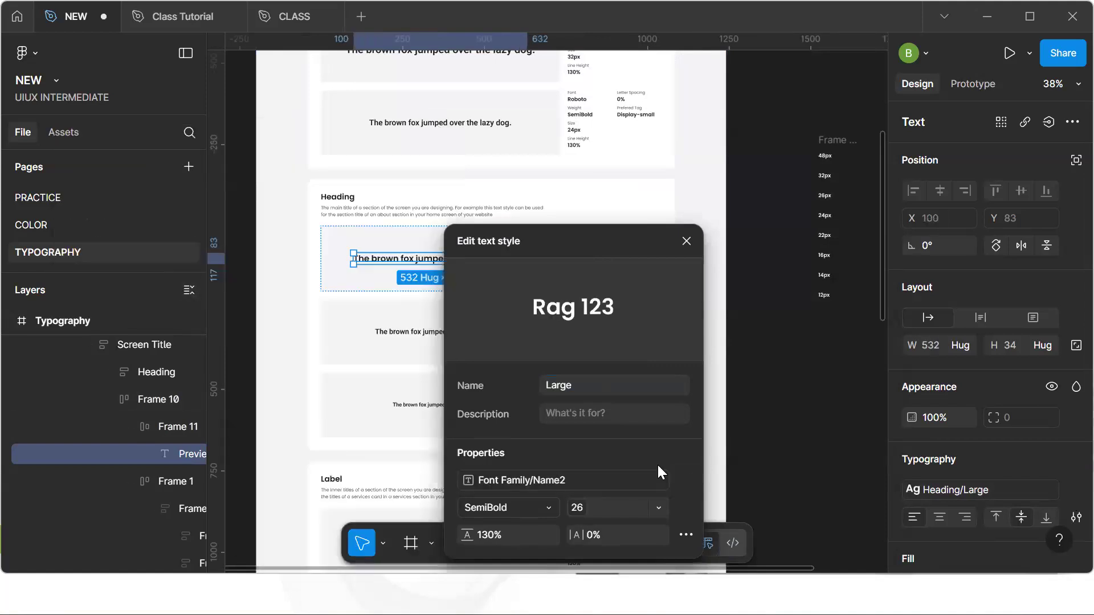
{"action": "left_click_drag", "start_coordinate": [603, 232], "coordinate": [725, 82]}
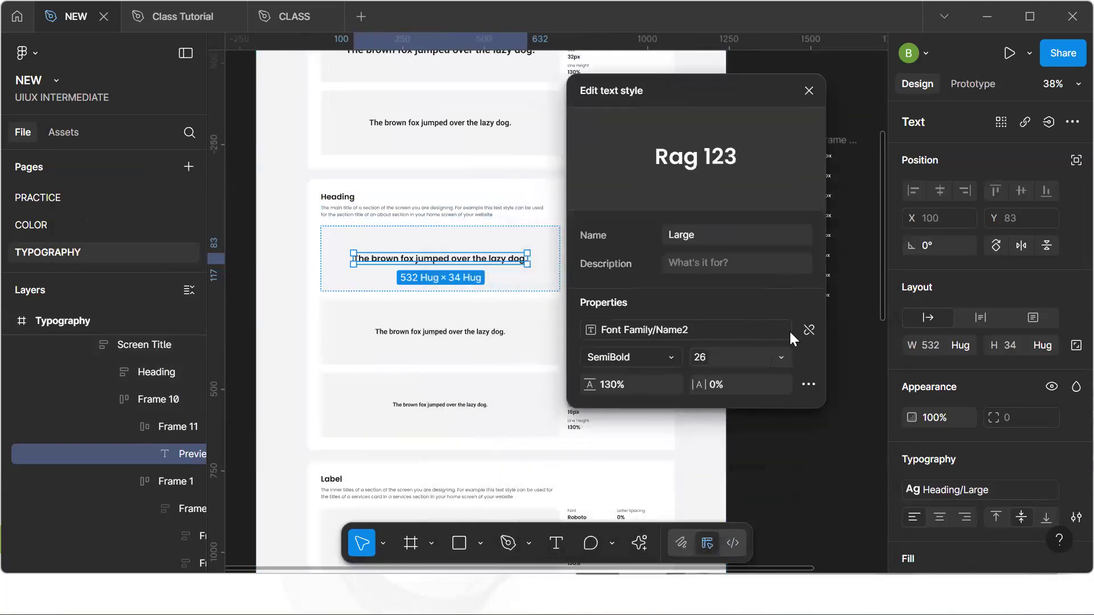
{"action": "left_click", "coordinate": [803, 330]}
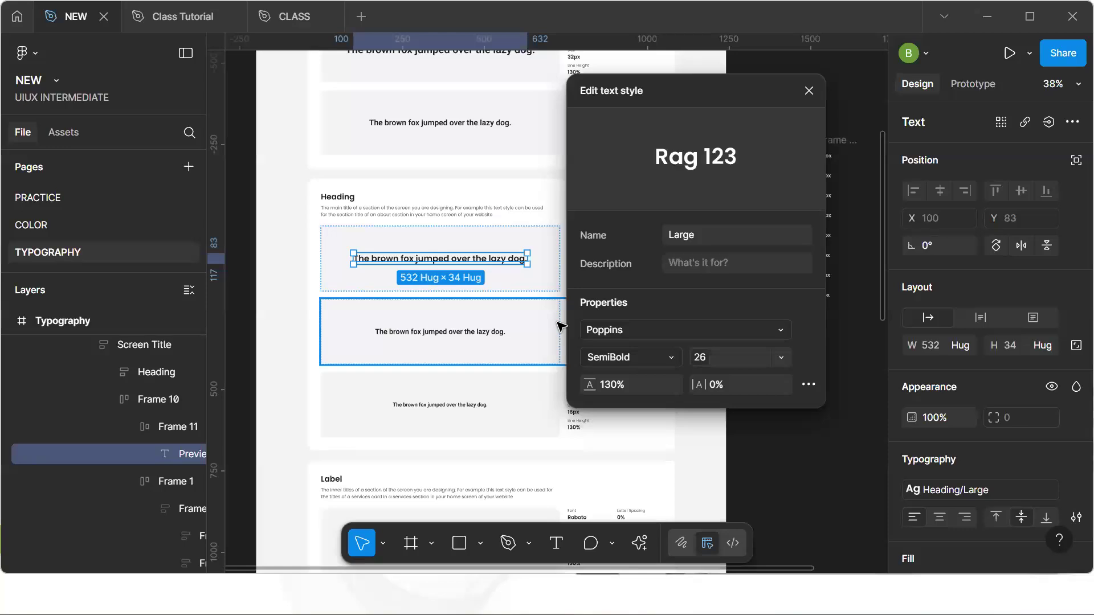
{"action": "key", "text": "ctrl+z"}
Bind the Heading Large style's font weight to the SemiBold variable
{"action": "left_click", "coordinate": [674, 357]}
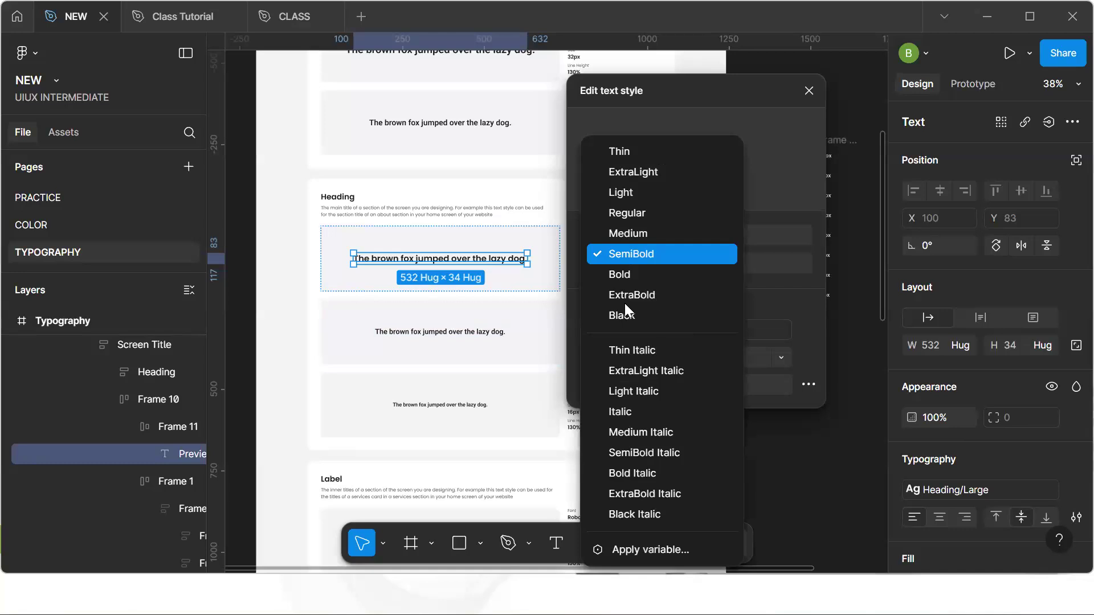
{"action": "left_click", "coordinate": [659, 548]}
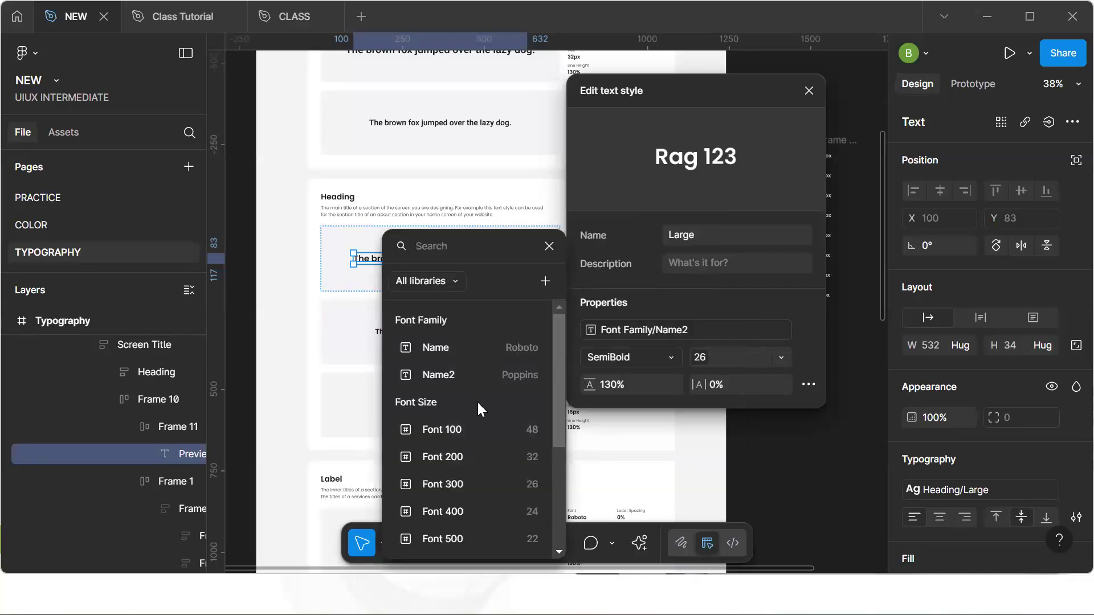
{"action": "scroll", "coordinate": [473, 446], "scroll_direction": "down", "scroll_amount": 3}
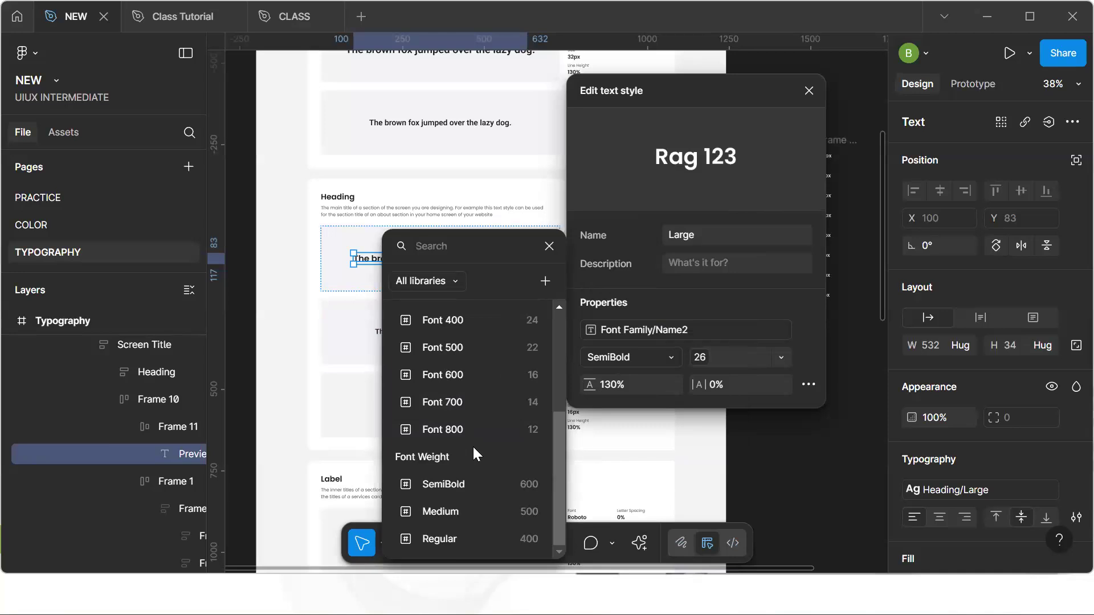
{"action": "left_click", "coordinate": [470, 486]}
Bind the Heading Large style's font size to the Font 300 variable and close the style editor
{"action": "left_click", "coordinate": [779, 356]}
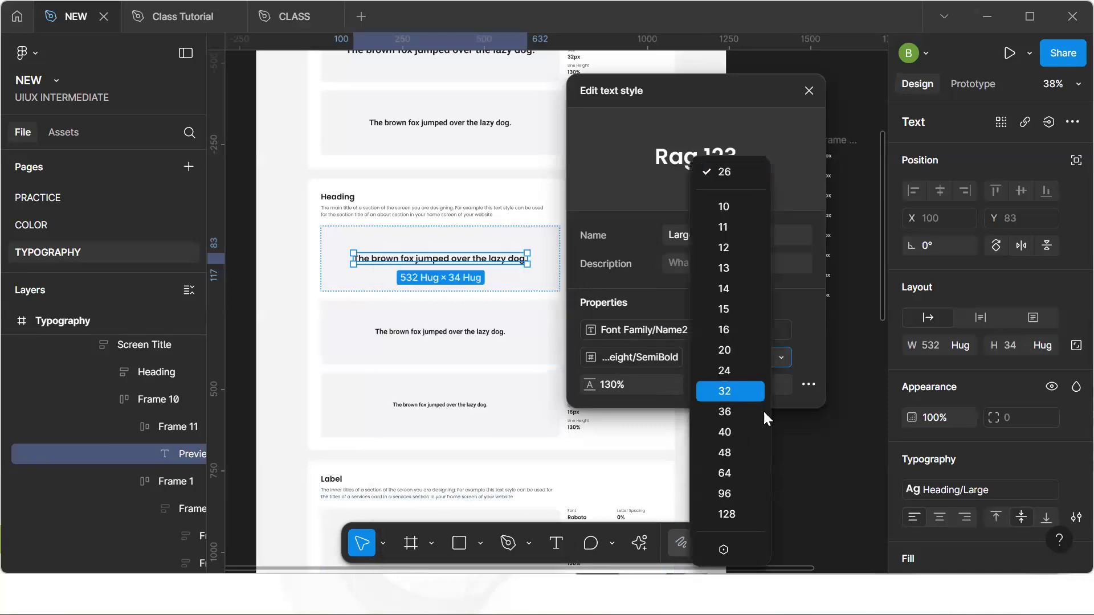
{"action": "left_click", "coordinate": [723, 549]}
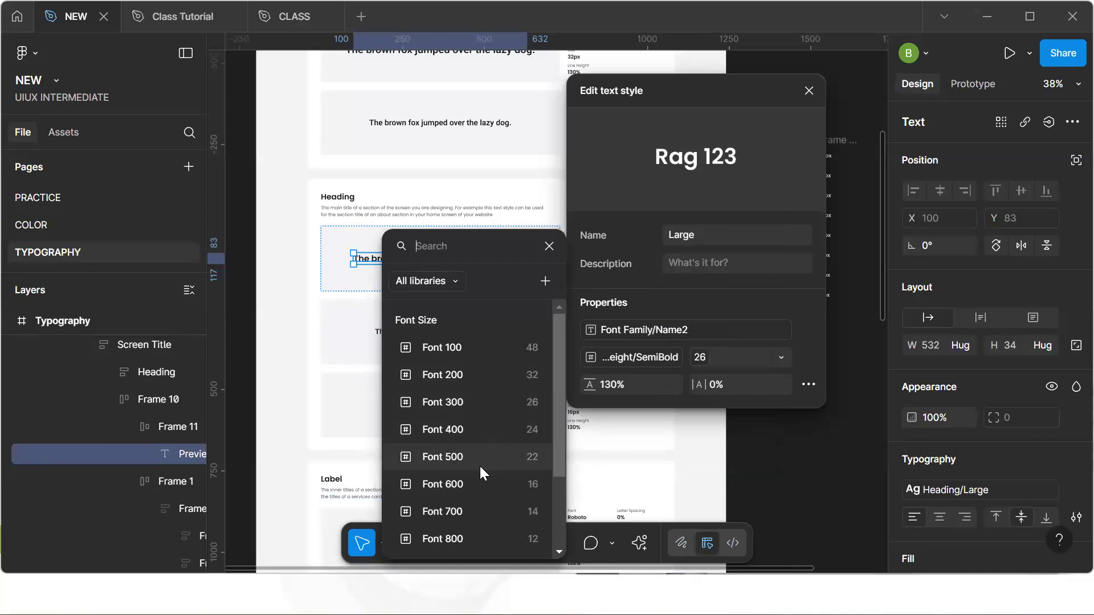
{"action": "left_click", "coordinate": [466, 406]}
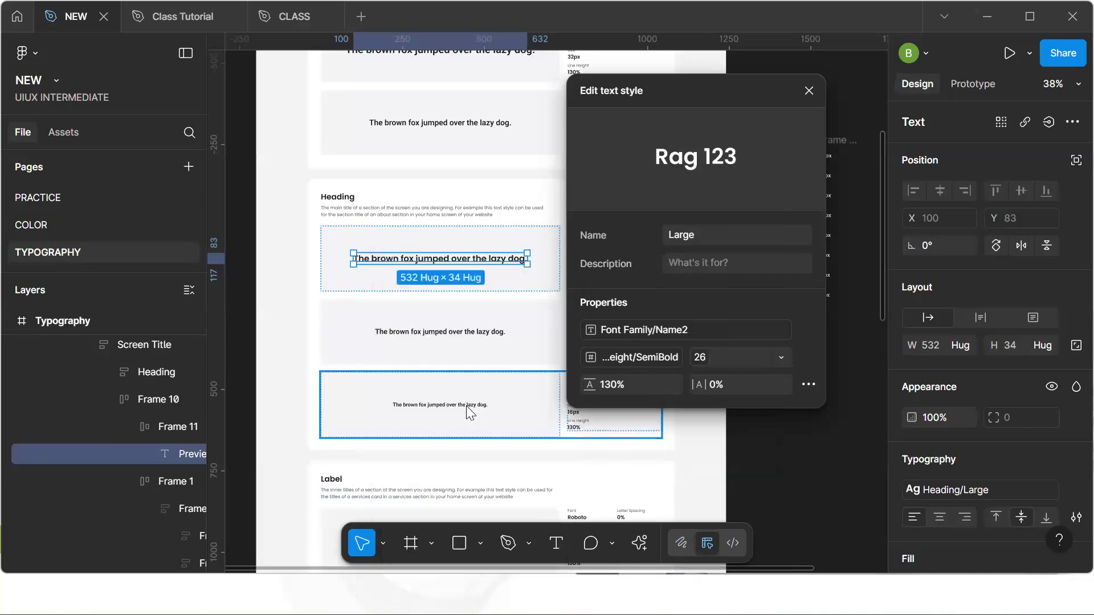
{"action": "left_click", "coordinate": [784, 487]}
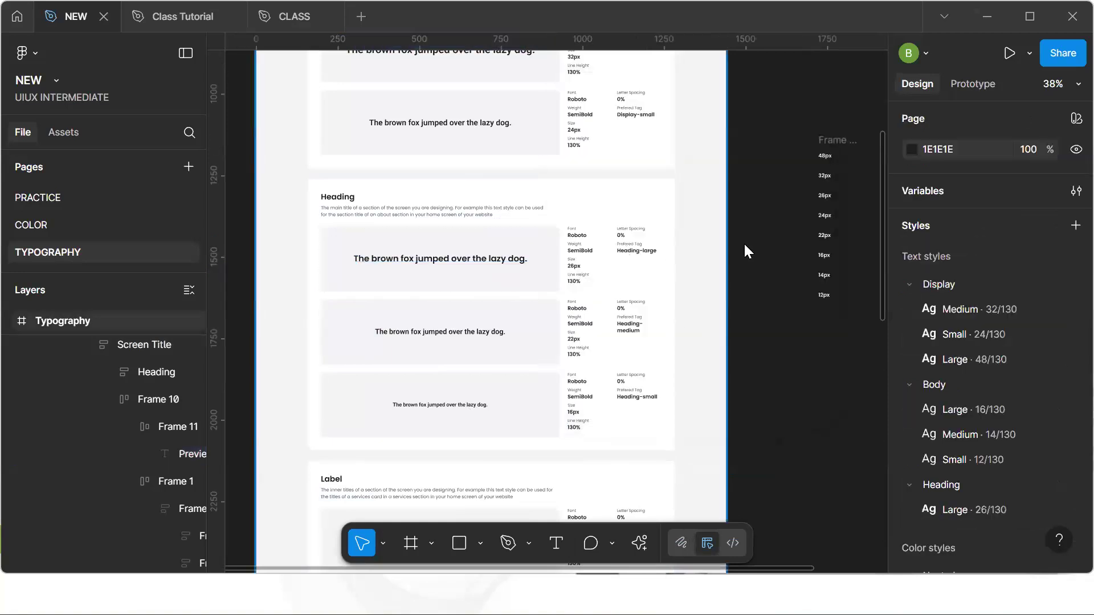
{"action": "left_click", "coordinate": [828, 150]}
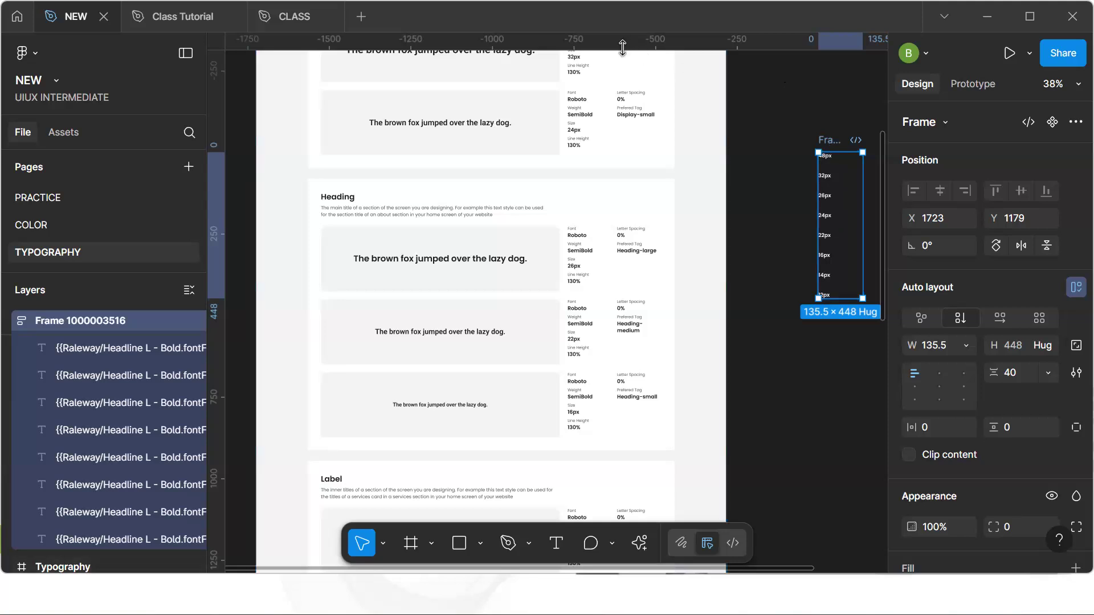
{"action": "left_click", "coordinate": [775, 229]}
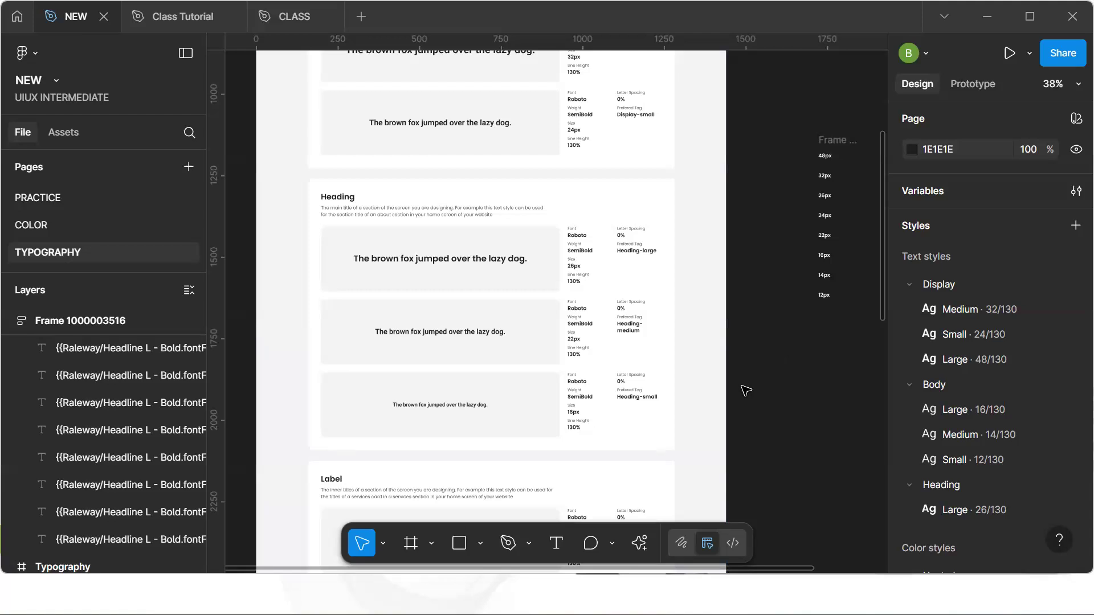
{"action": "scroll", "coordinate": [745, 390], "scroll_direction": "down", "scroll_amount": 3}
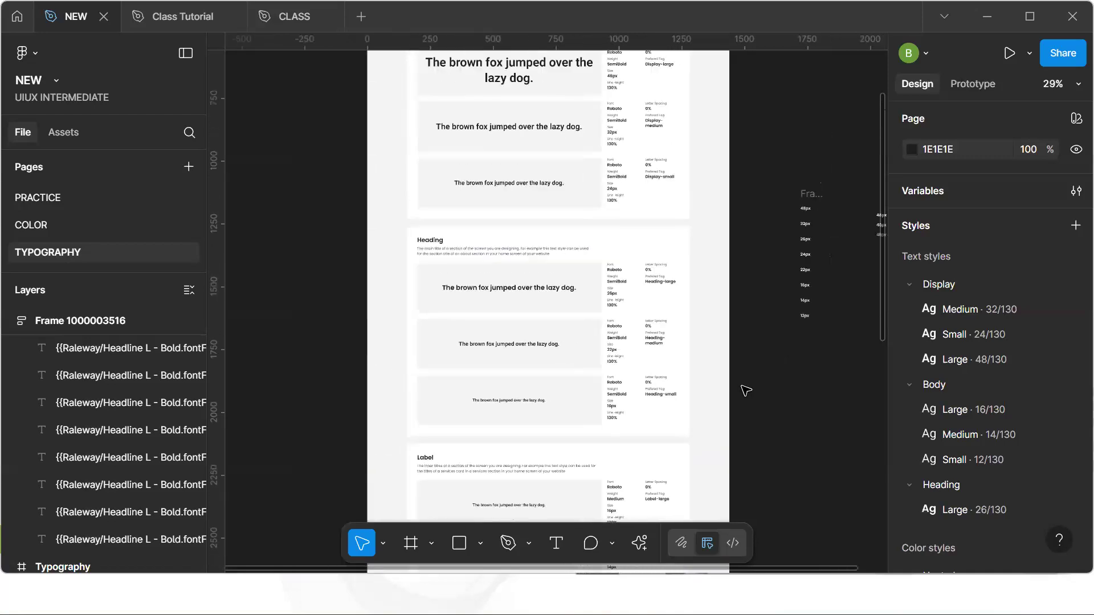
{"action": "scroll", "coordinate": [746, 391], "scroll_direction": "up", "scroll_amount": 1}
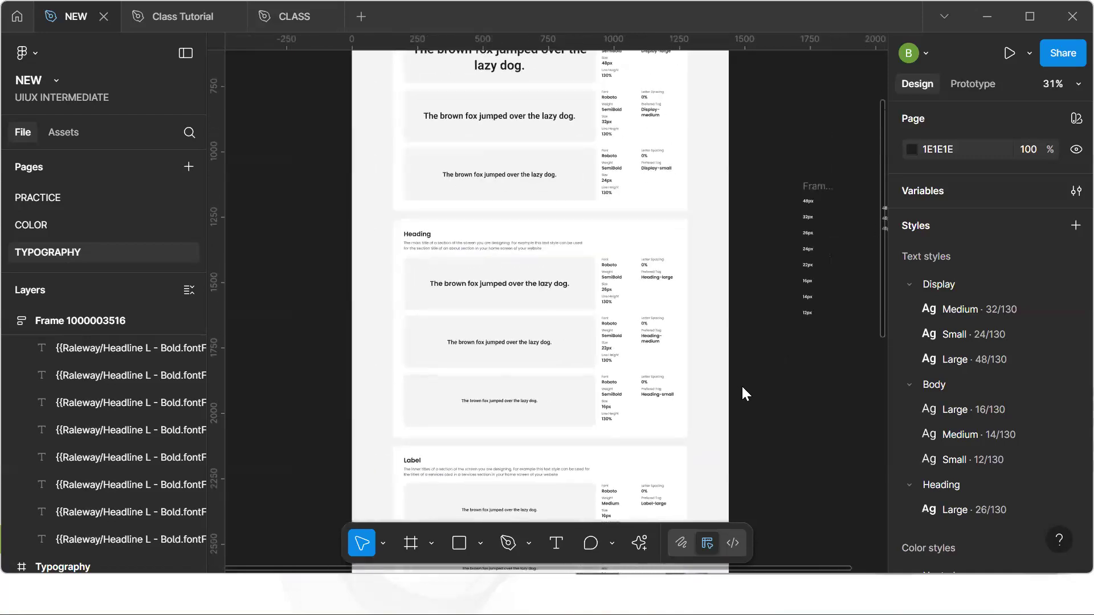
{"action": "scroll", "coordinate": [743, 393], "scroll_direction": "up", "scroll_amount": 2}
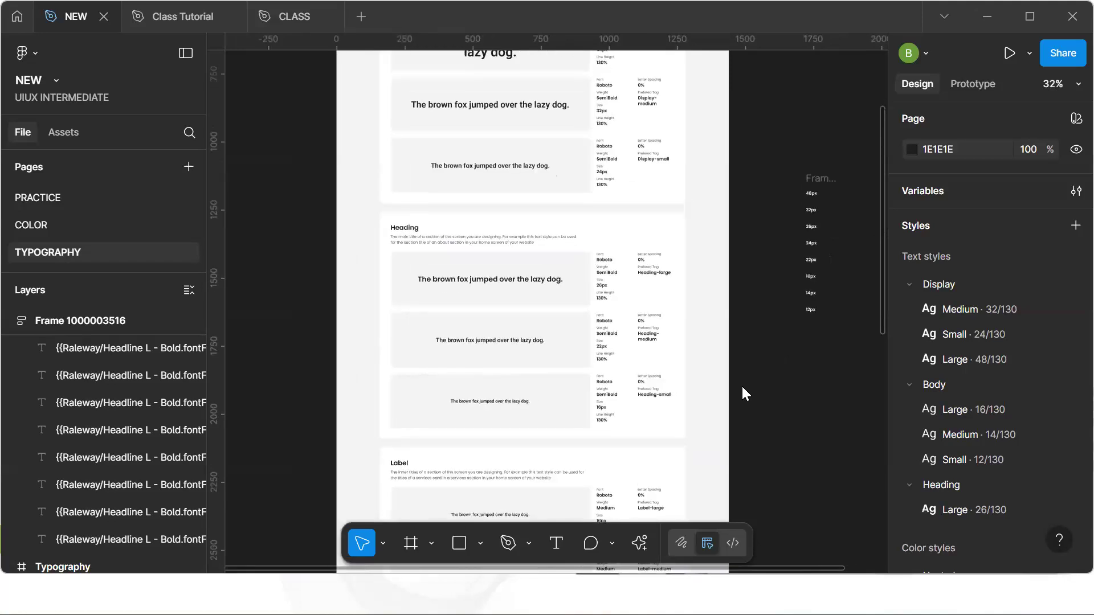
{"action": "right_click", "coordinate": [746, 330]}
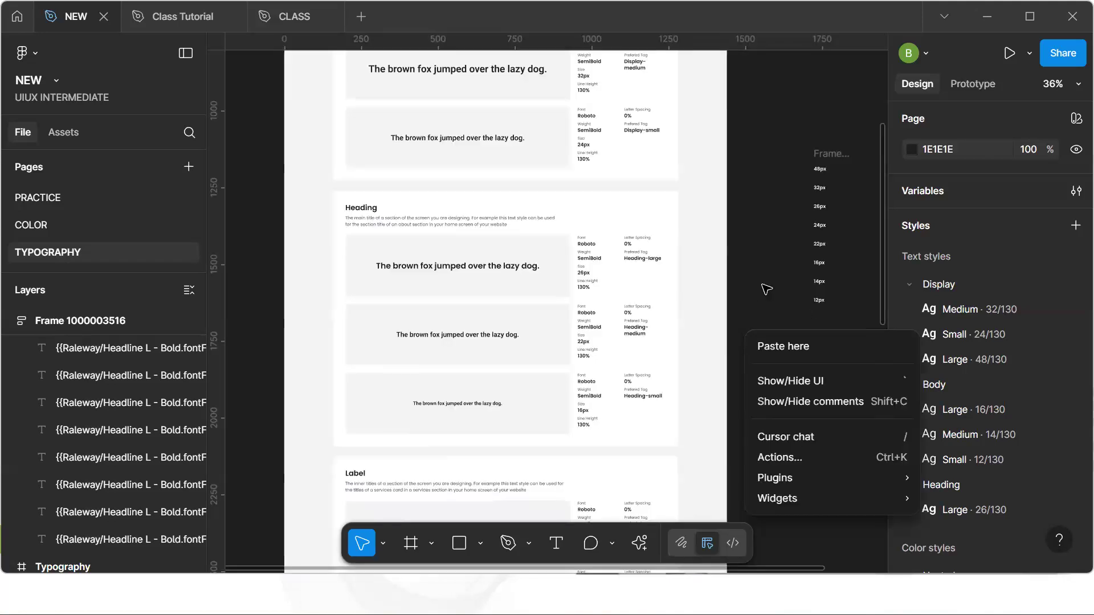
{"action": "left_click", "coordinate": [766, 289]}
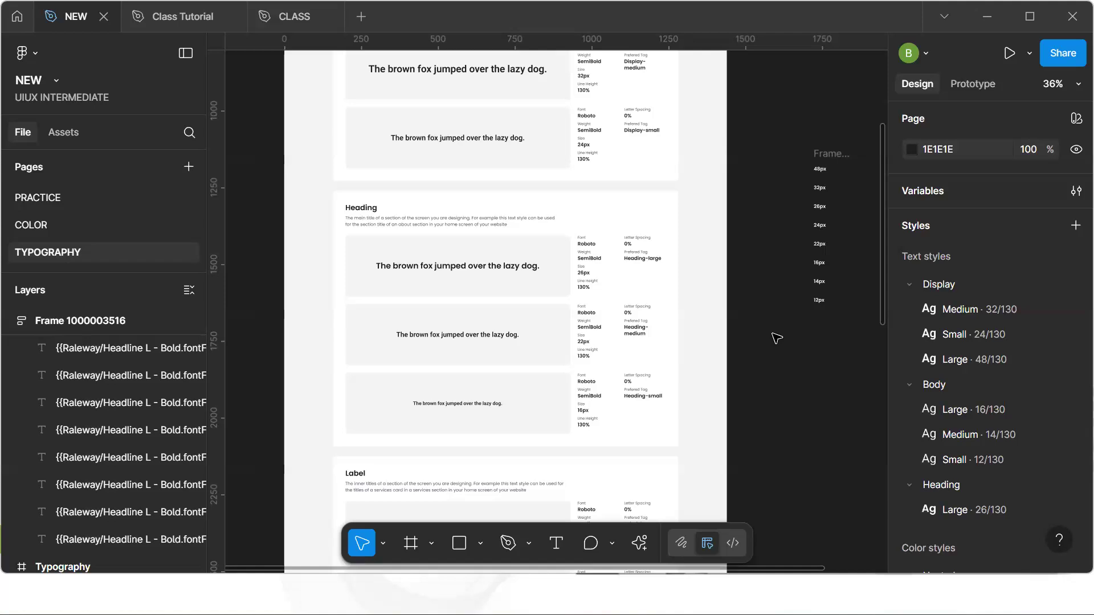
Move the Typography frame slightly to the left on the canvas
{"action": "scroll", "coordinate": [777, 337], "scroll_direction": "down", "scroll_amount": 5}
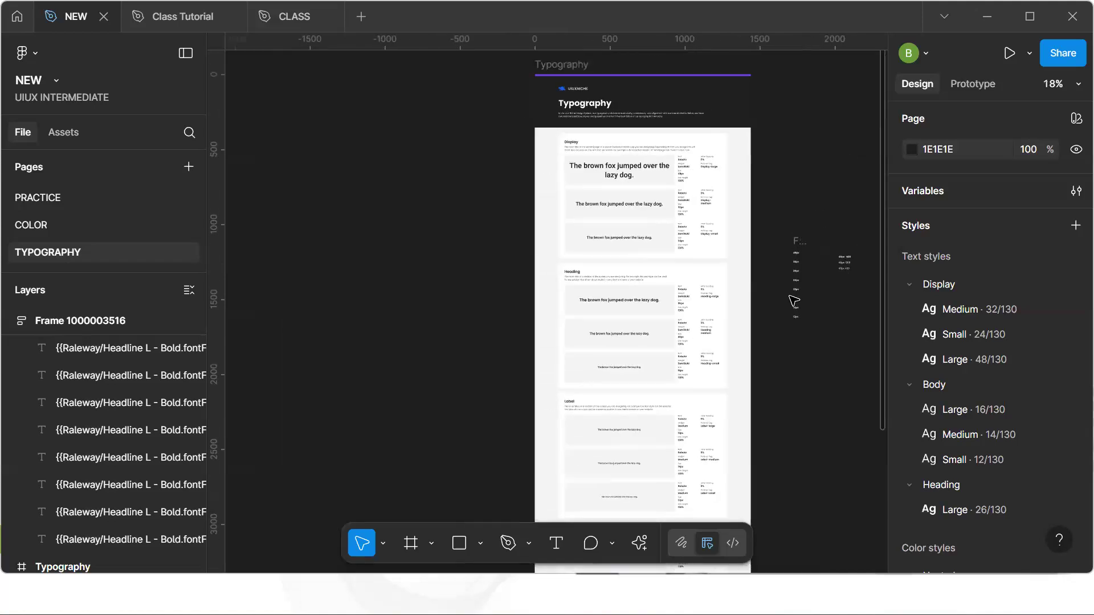
{"action": "left_click", "coordinate": [799, 241]}
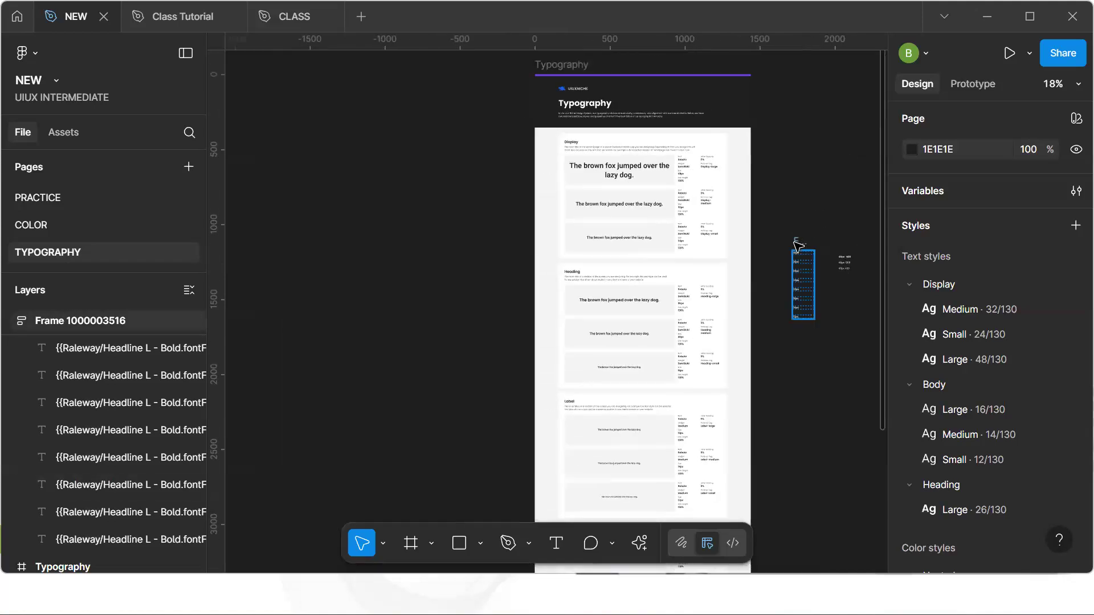
{"action": "left_click", "coordinate": [383, 198]}
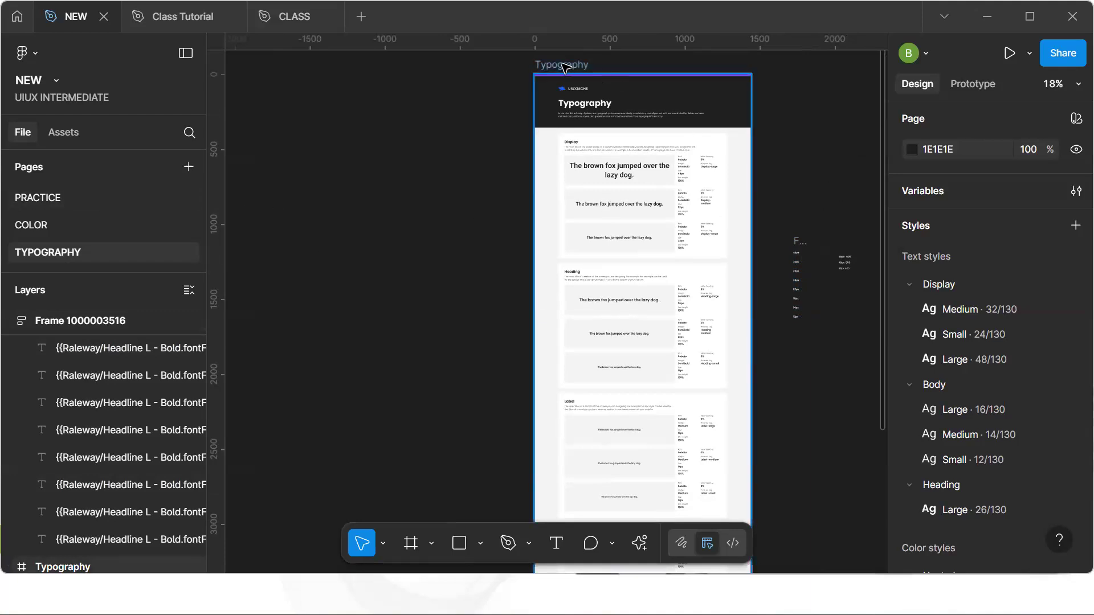
{"action": "left_click_drag", "start_coordinate": [561, 63], "coordinate": [500, 70]}
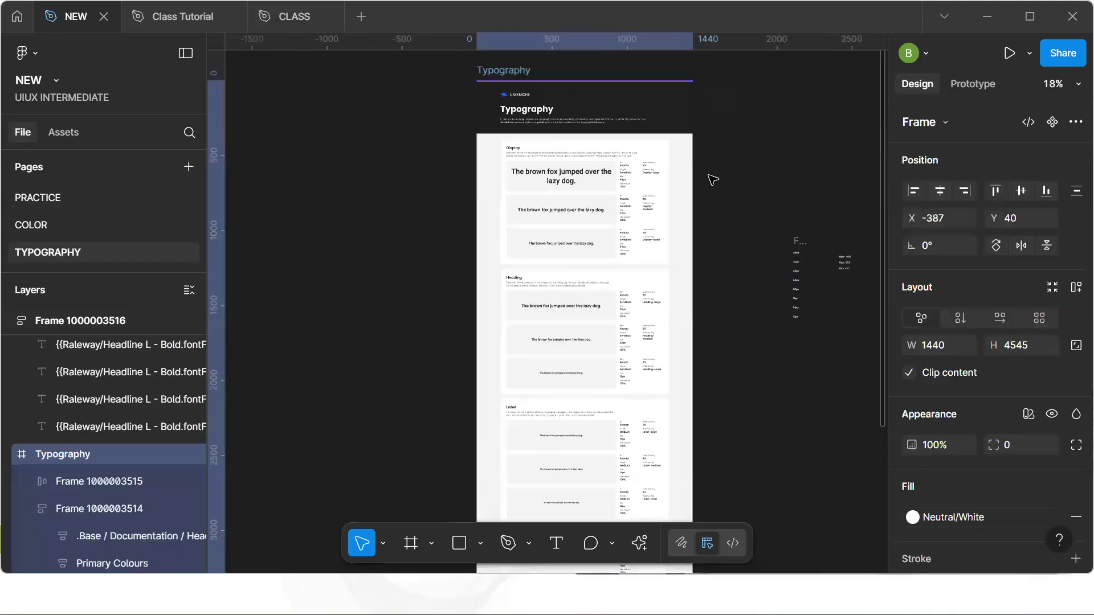
Open the variables window and rename the Value mode column to Mobile
{"action": "scroll", "coordinate": [603, 184], "scroll_direction": "up", "scroll_amount": 4}
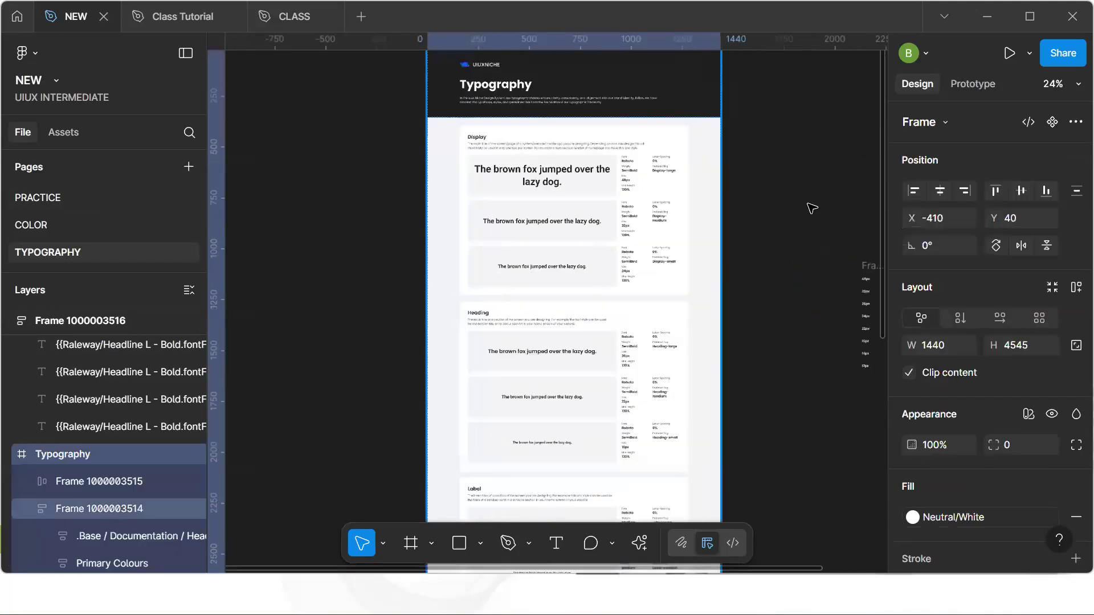
{"action": "left_click", "coordinate": [843, 159]}
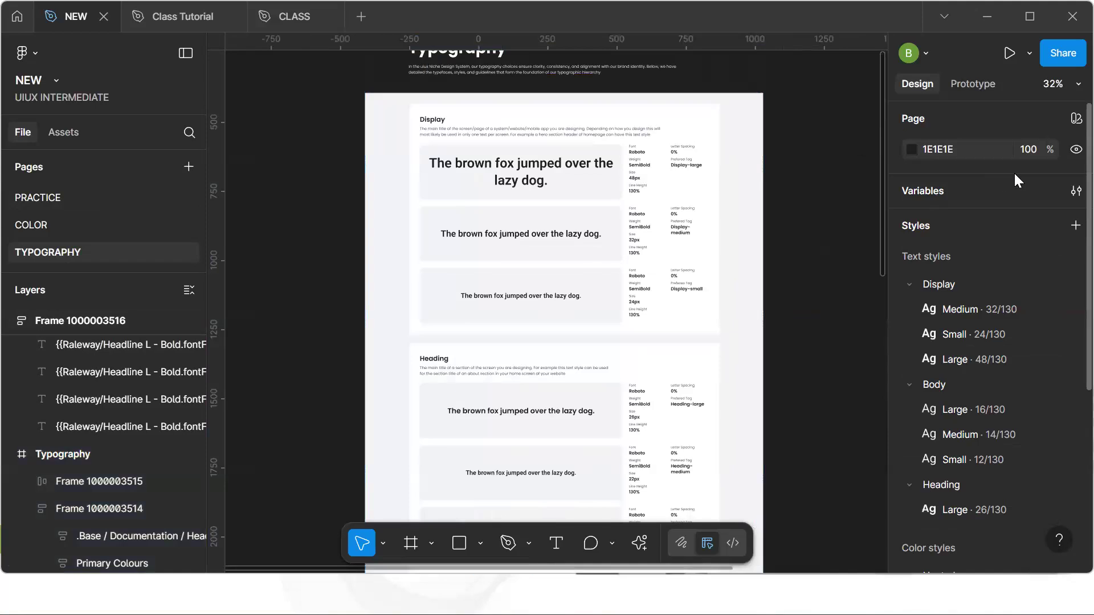
{"action": "left_click", "coordinate": [1067, 192]}
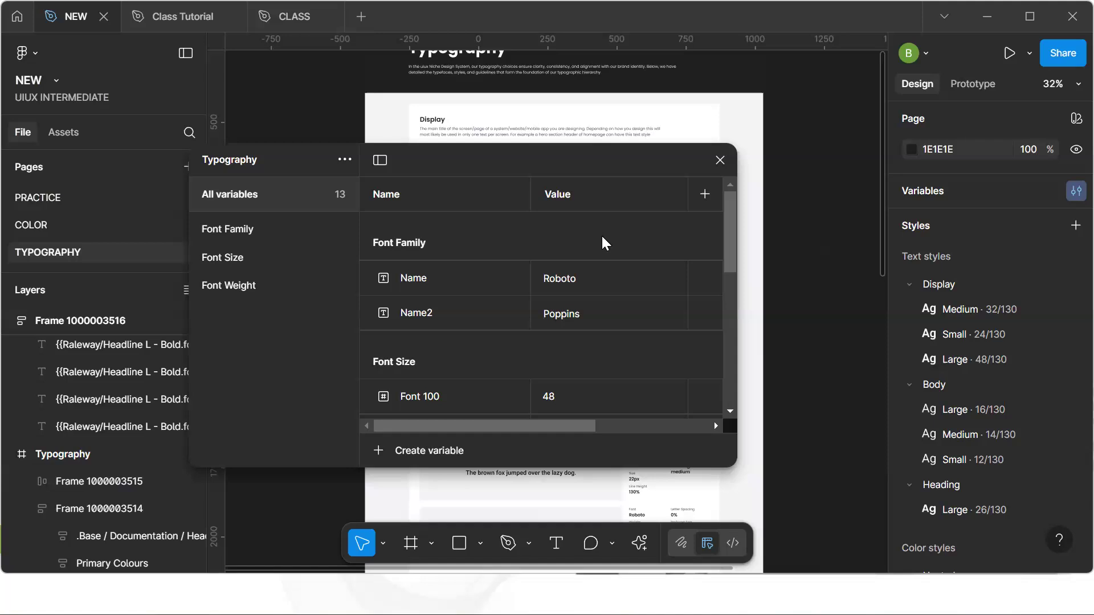
{"action": "double_click", "coordinate": [570, 202]}
{"action": "key", "text": "Return"}
{"action": "scroll", "coordinate": [566, 347], "scroll_direction": "down", "scroll_amount": 6}
{"action": "scroll", "coordinate": [566, 347], "scroll_direction": "up", "scroll_amount": 3}
{"action": "scroll", "coordinate": [566, 349], "scroll_direction": "up", "scroll_amount": 2}
{"action": "scroll", "coordinate": [567, 349], "scroll_direction": "down", "scroll_amount": 6}
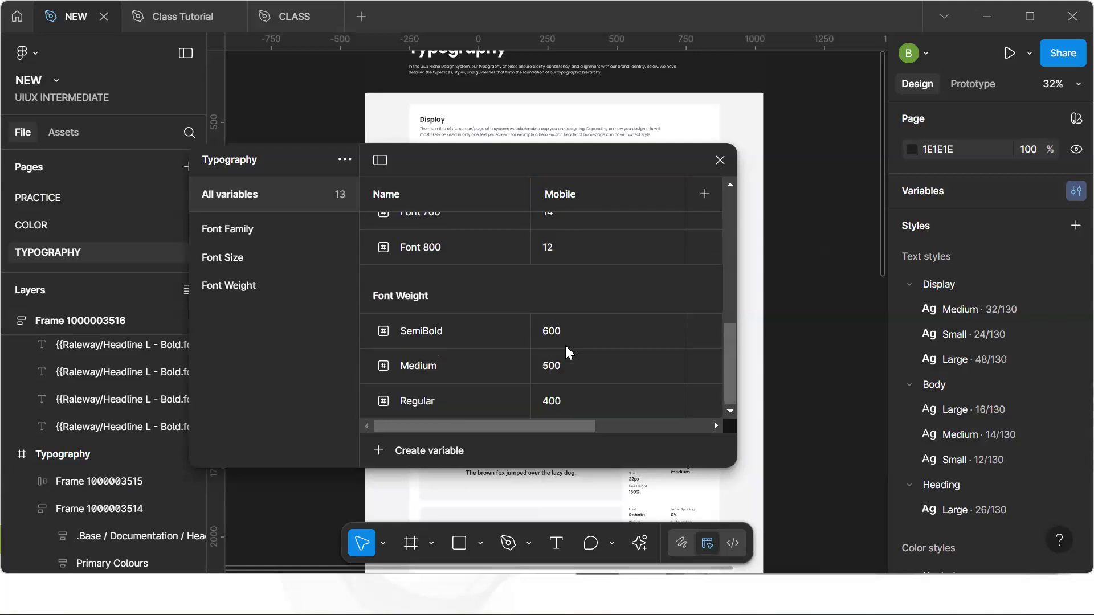
Add a new variable mode named Desktop to the typography collection
{"action": "left_click", "coordinate": [704, 194]}
{"action": "type", "text": "Desktop"}
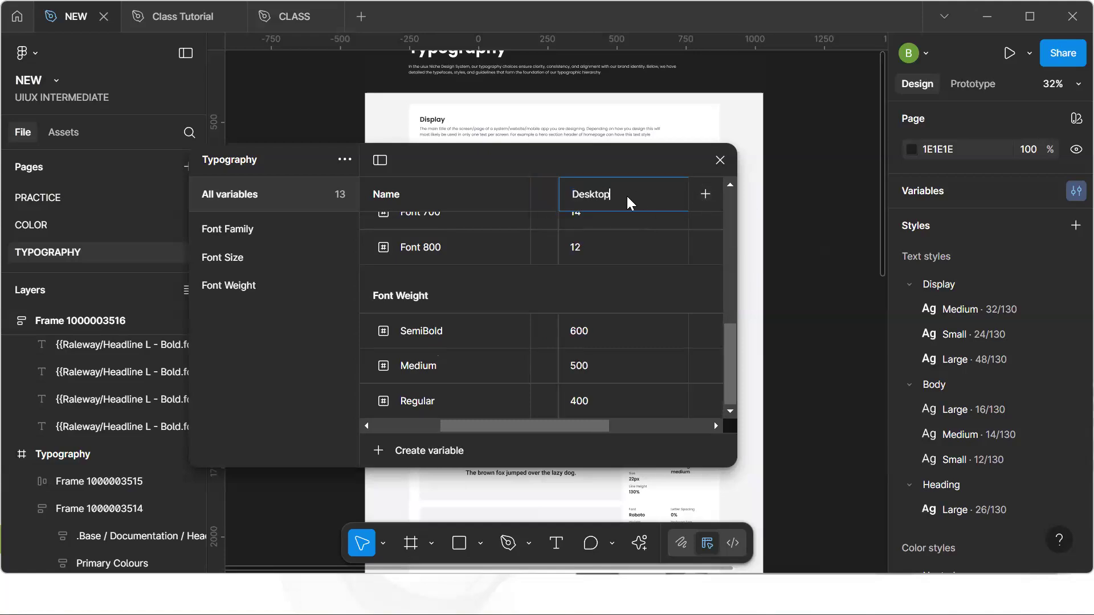
{"action": "key", "text": "Return"}
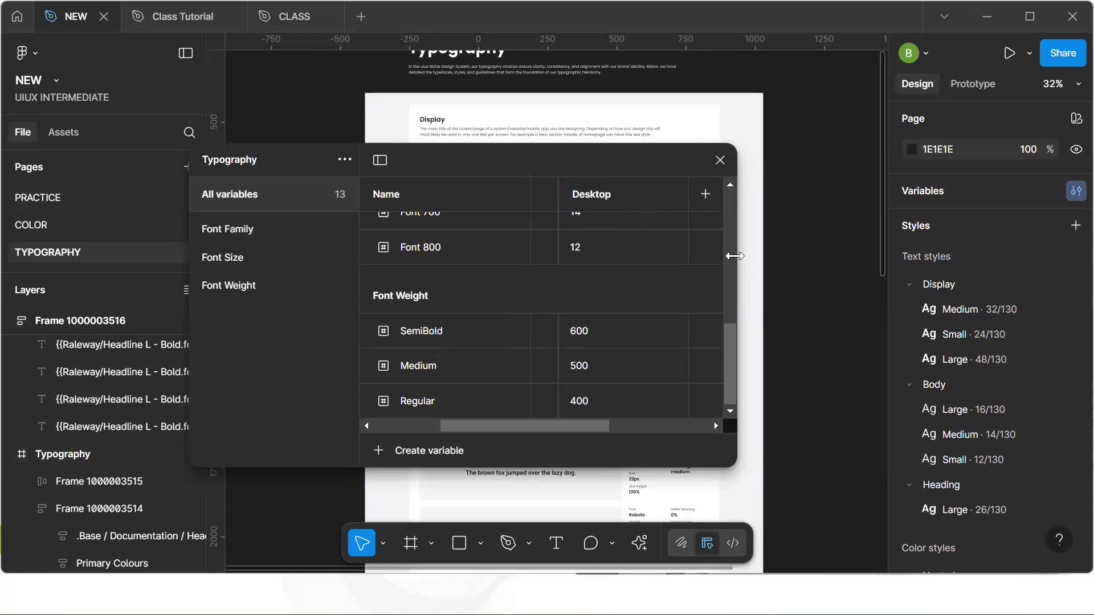
Enlarge the variables window and set the Desktop values of Font 100 to 72 and Font 200 to 56
{"action": "scroll", "coordinate": [733, 256], "scroll_direction": "up", "scroll_amount": 5}
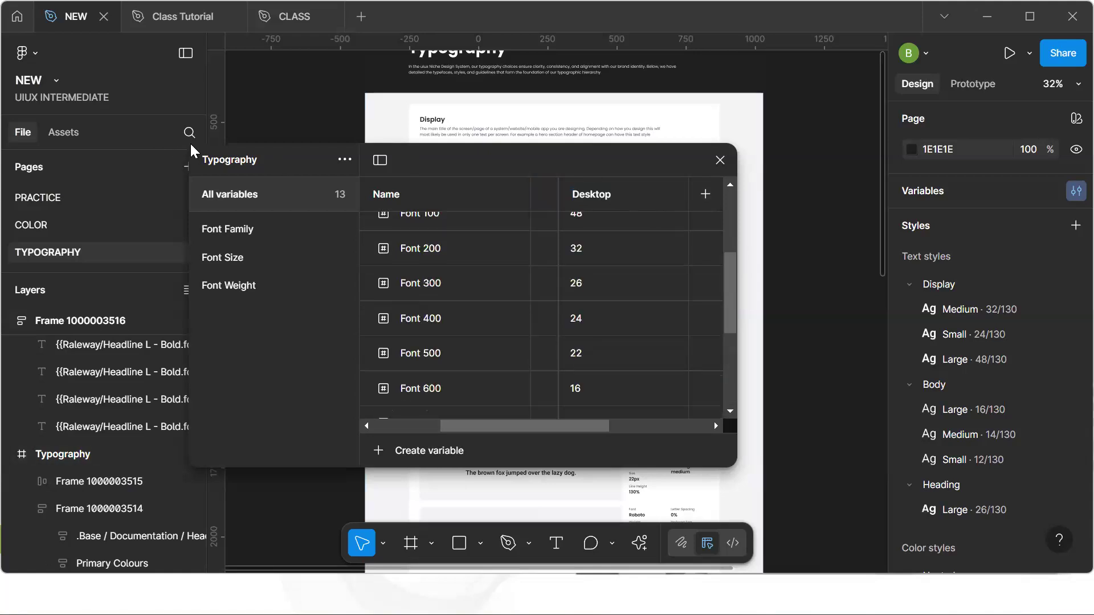
{"action": "left_click", "coordinate": [379, 161]}
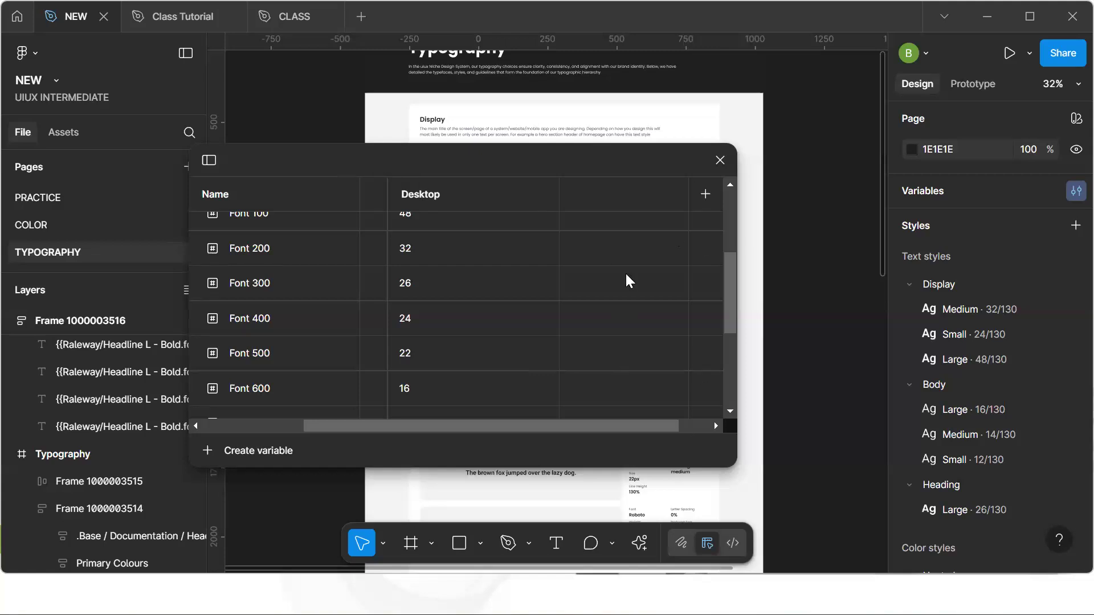
{"action": "left_click_drag", "start_coordinate": [498, 159], "coordinate": [458, 23]}
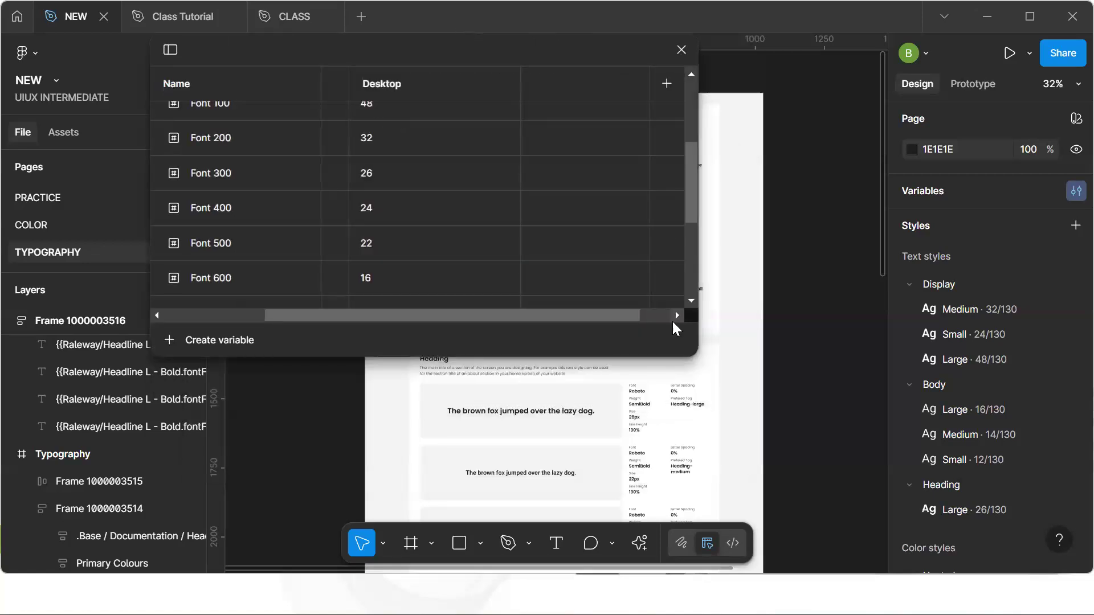
{"action": "left_click_drag", "start_coordinate": [693, 351], "coordinate": [870, 546]}
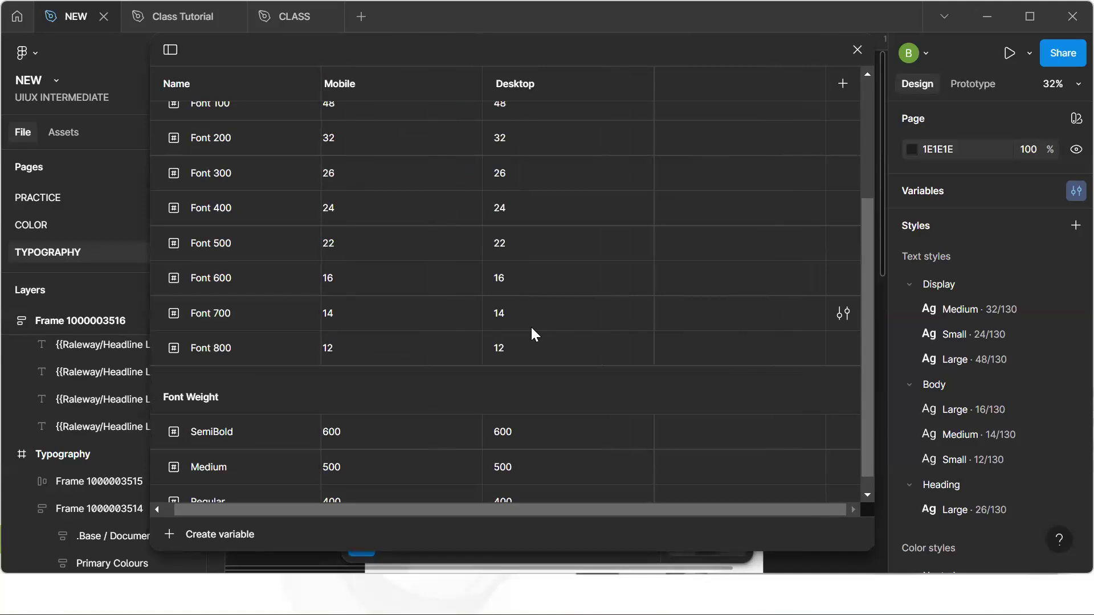
{"action": "scroll", "coordinate": [531, 326], "scroll_direction": "up", "scroll_amount": 4}
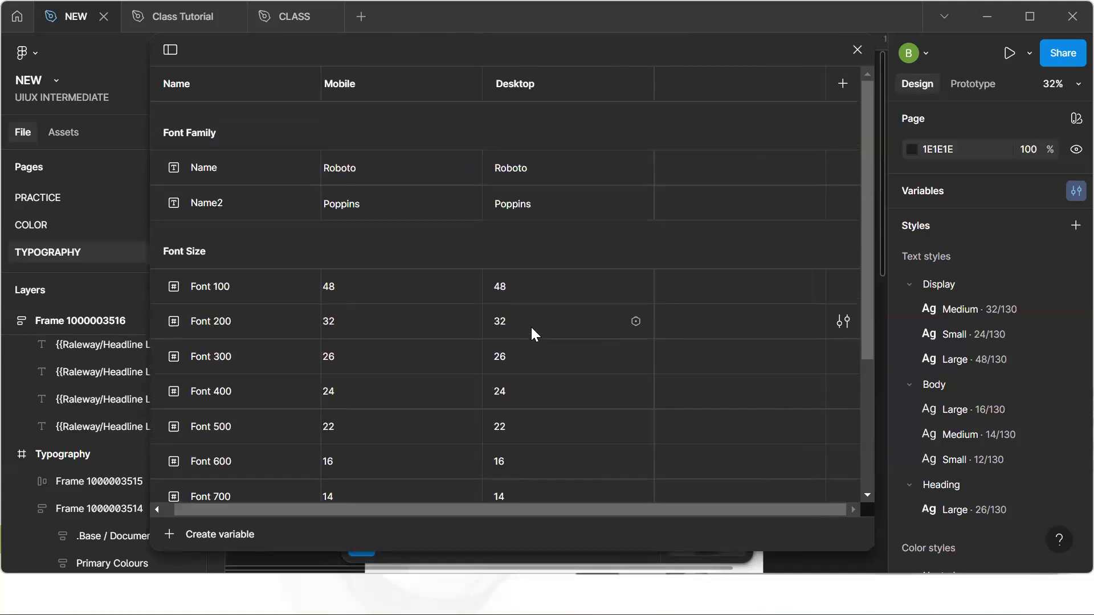
{"action": "double_click", "coordinate": [518, 284]}
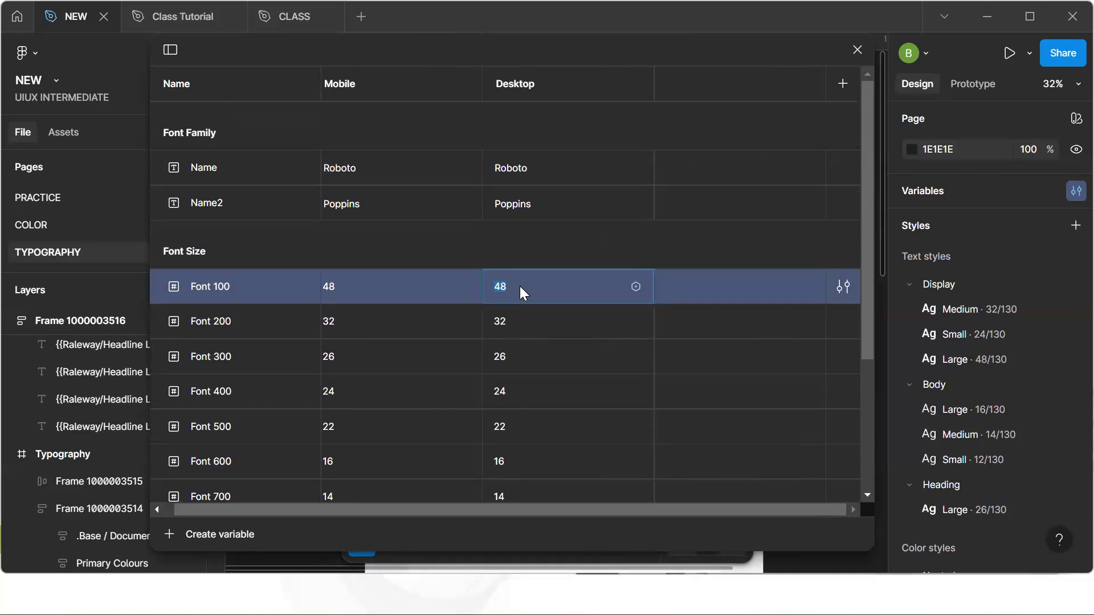
{"action": "type", "text": "2"}
{"action": "left_click", "coordinate": [515, 326]}
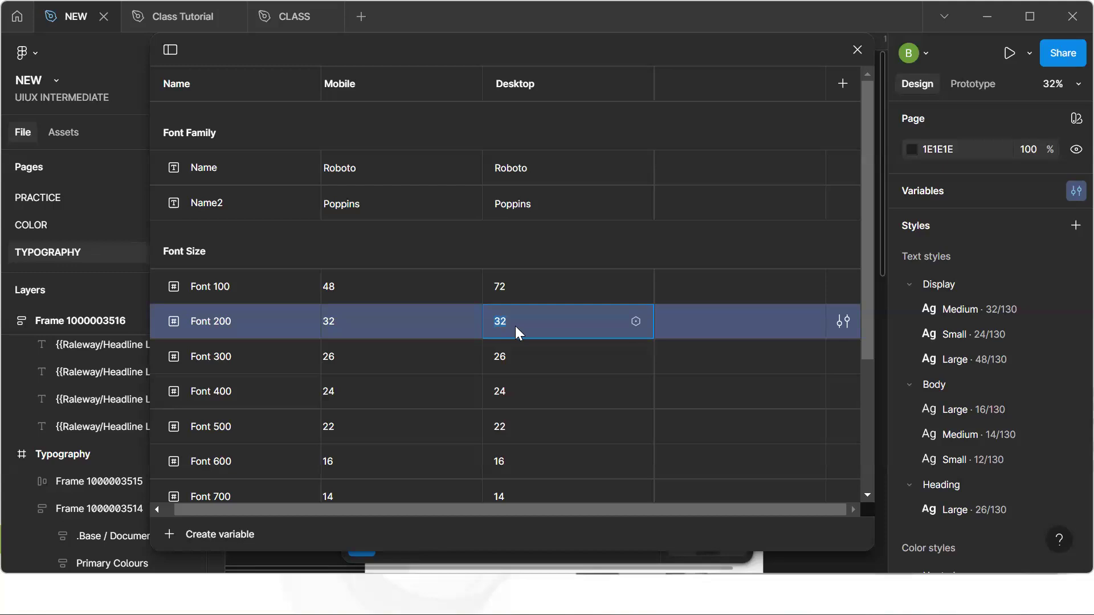
{"action": "key", "text": "BackSpace"}
{"action": "type", "text": "0"}
Set the Desktop values of Font 300 to 48, Font 400 to 40, Font 500 to 32 and Font 600 to 18
{"action": "left_click", "coordinate": [514, 358]}
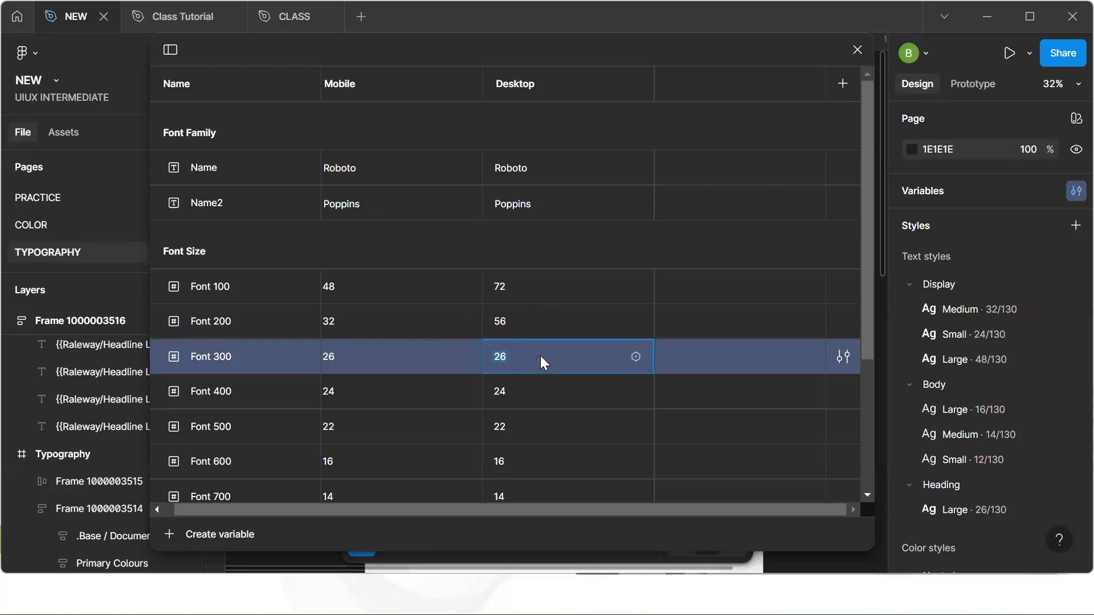
{"action": "type", "text": "48"}
{"action": "left_click", "coordinate": [514, 395]}
{"action": "type", "text": "40"}
{"action": "left_click", "coordinate": [514, 426]}
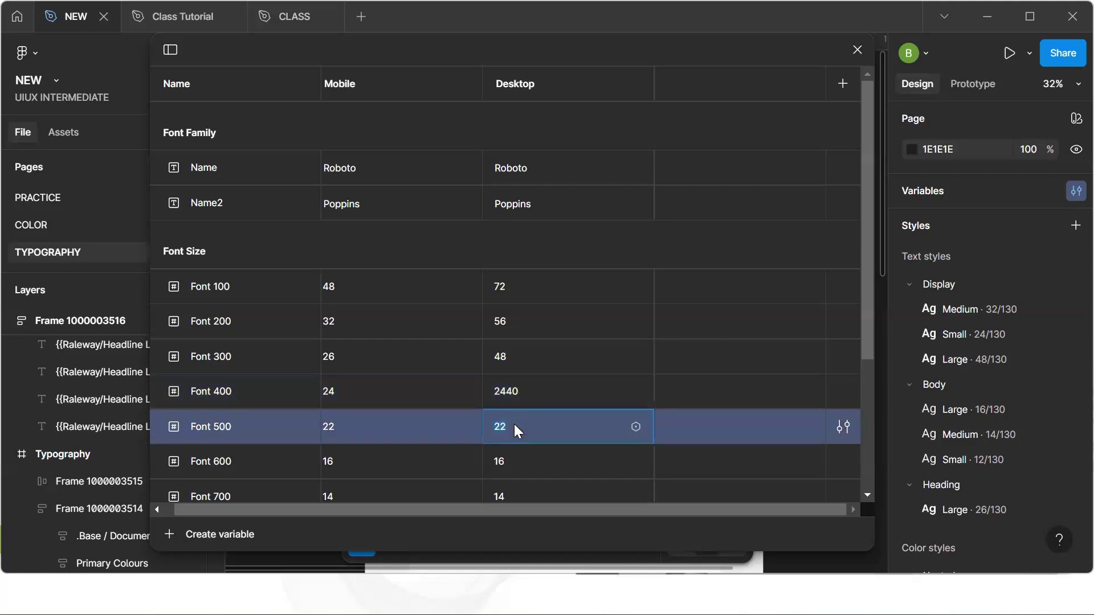
{"action": "type", "text": "32"}
{"action": "left_click", "coordinate": [511, 460]}
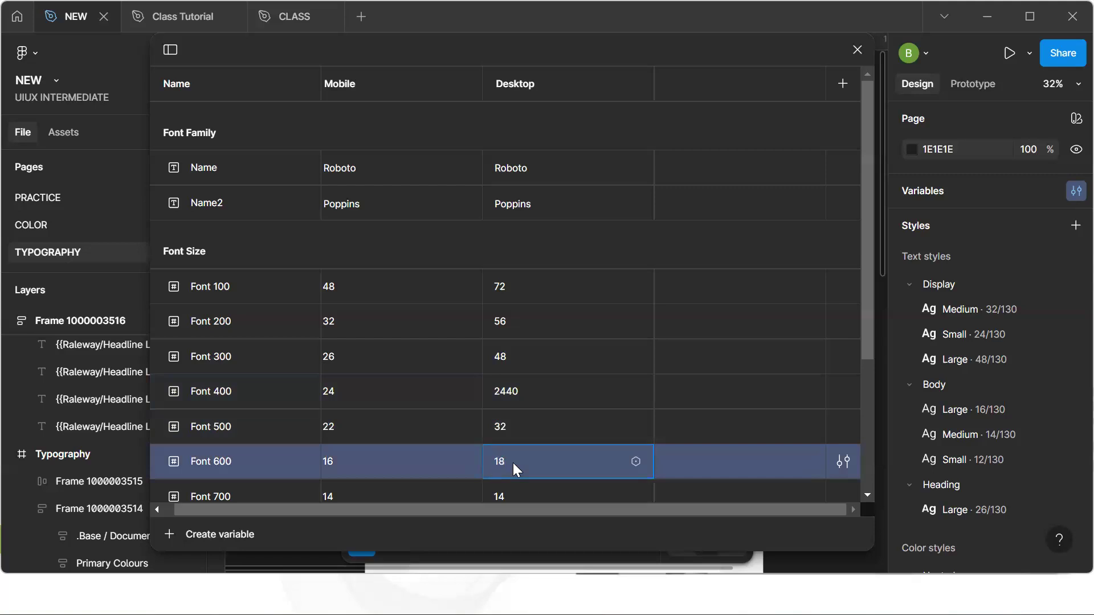
{"action": "left_click", "coordinate": [510, 388]}
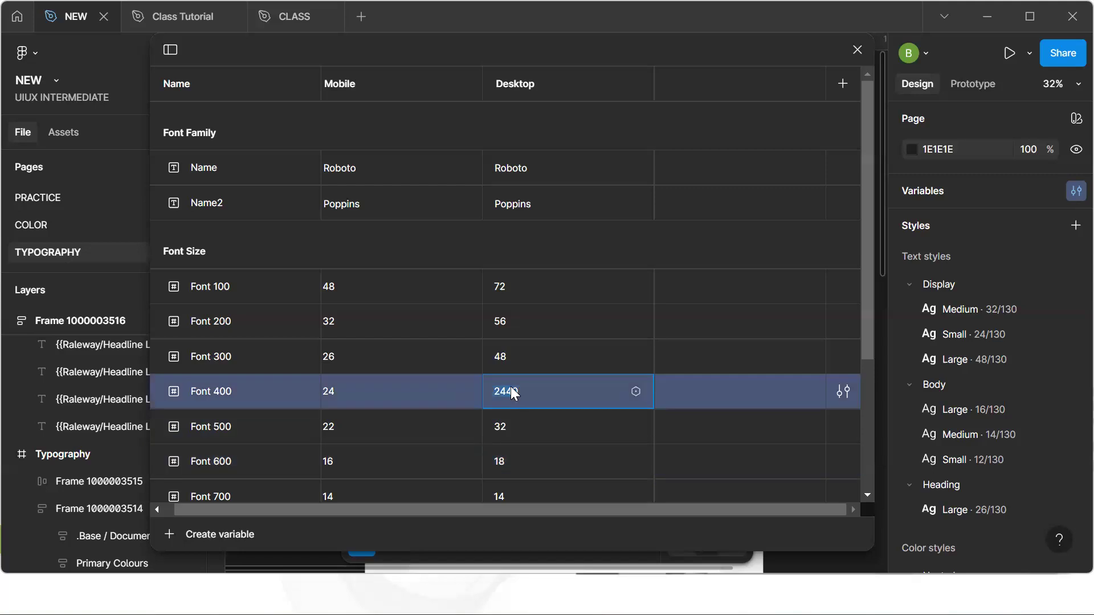
{"action": "type", "text": "40"}
Change the Name font family variable to Inter in both the Desktop and Mobile modes
{"action": "scroll", "coordinate": [546, 122], "scroll_direction": "down", "scroll_amount": 3}
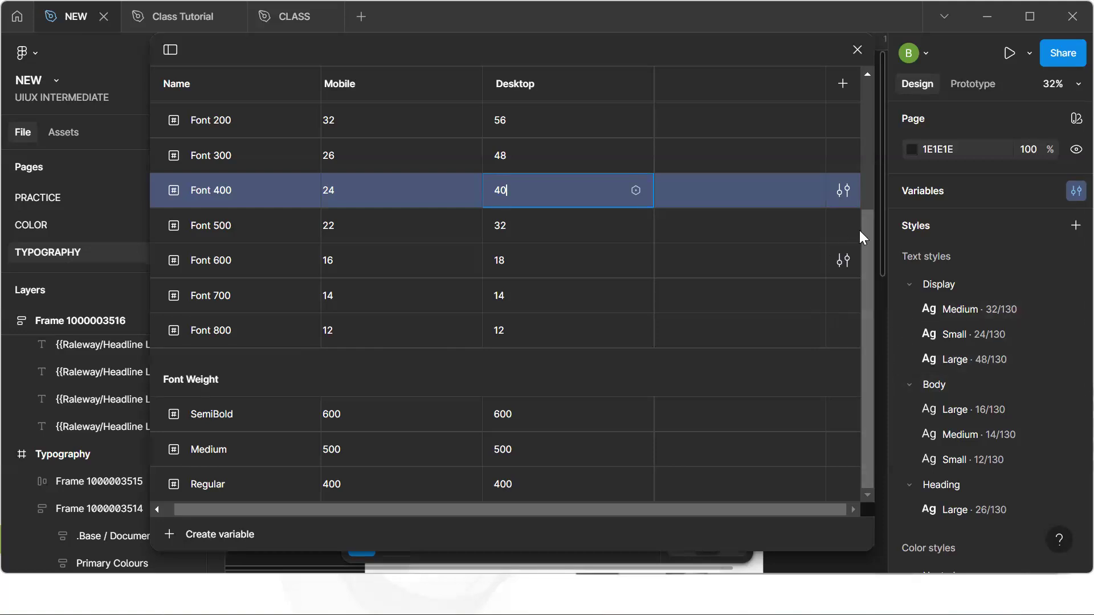
{"action": "left_click_drag", "start_coordinate": [866, 206], "coordinate": [864, 55]}
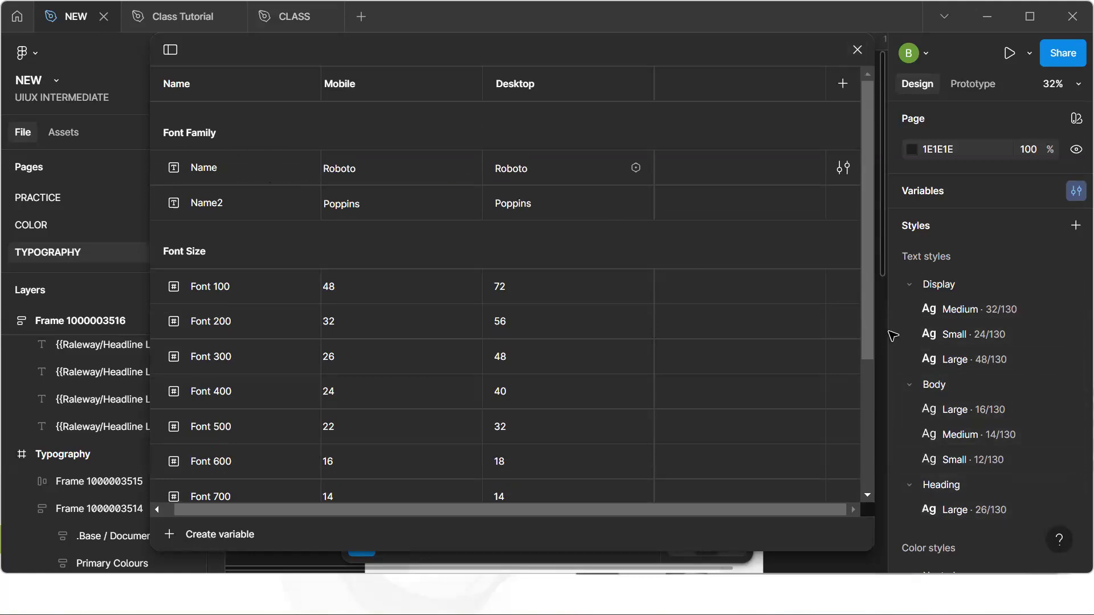
{"action": "scroll", "coordinate": [978, 403], "scroll_direction": "down", "scroll_amount": 5}
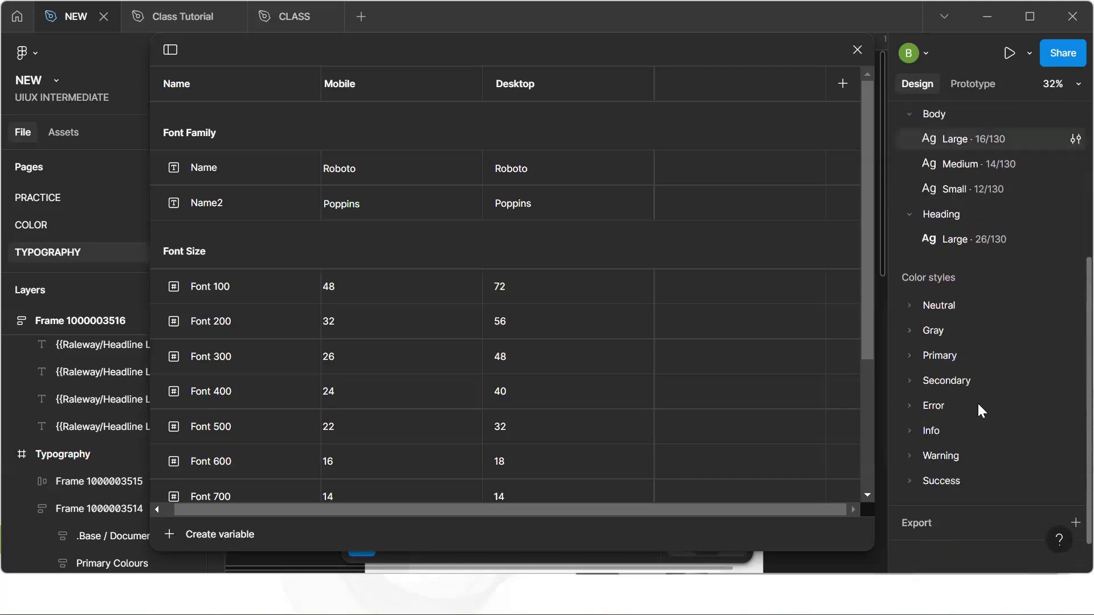
{"action": "left_click", "coordinate": [556, 172]}
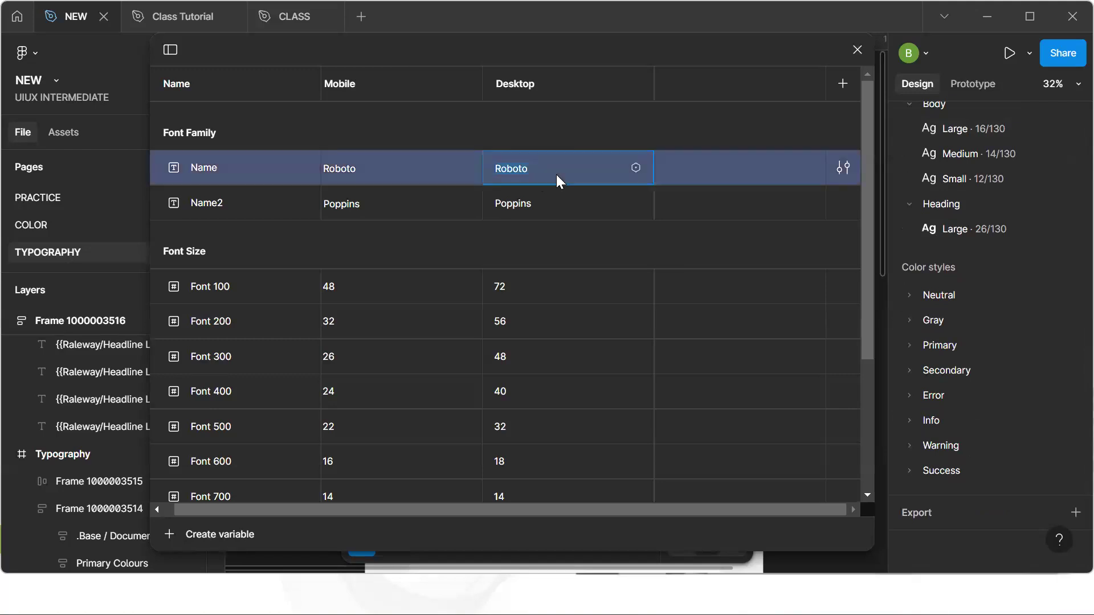
{"action": "type", "text": "Inter"}
{"action": "key", "text": "Return"}
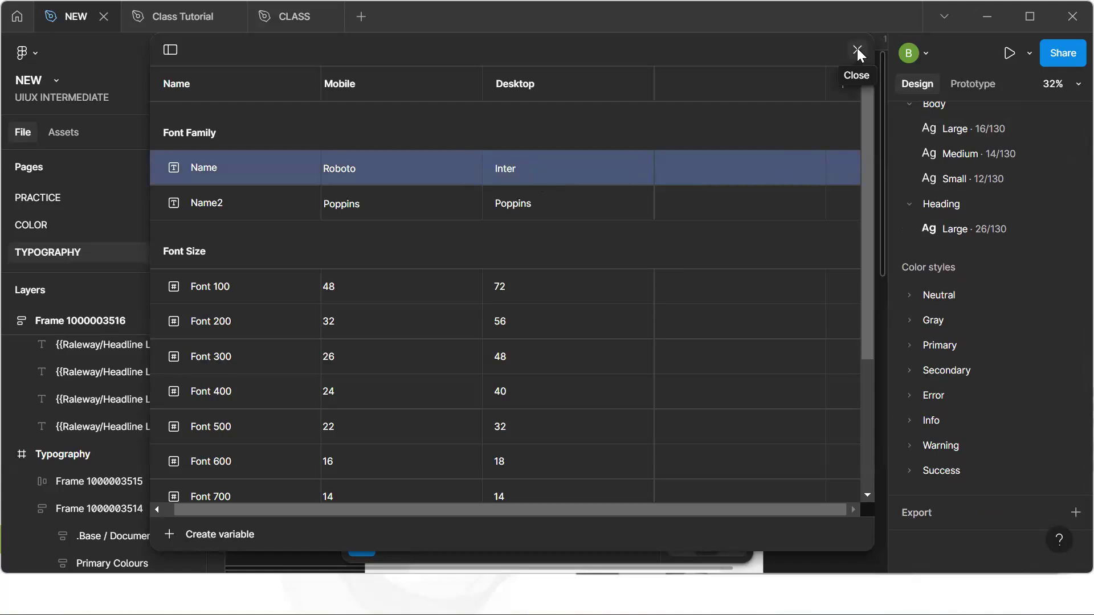
{"action": "double_click", "coordinate": [393, 176]}
{"action": "type", "text": "Inter"}
{"action": "key", "text": "Return"}
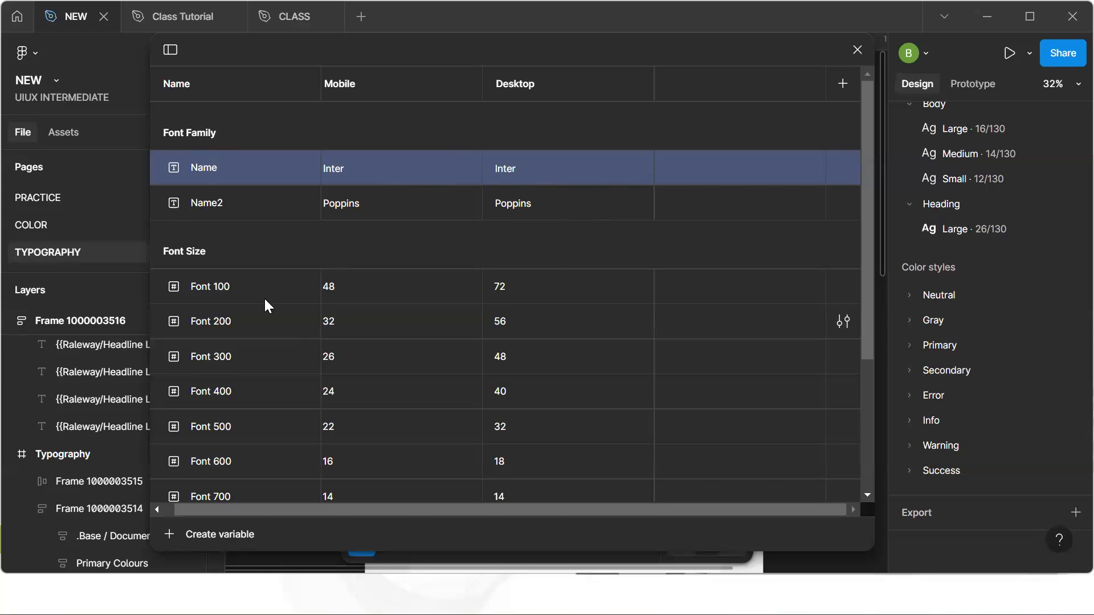
Close the variables window
{"action": "scroll", "coordinate": [265, 306], "scroll_direction": "down", "scroll_amount": 1}
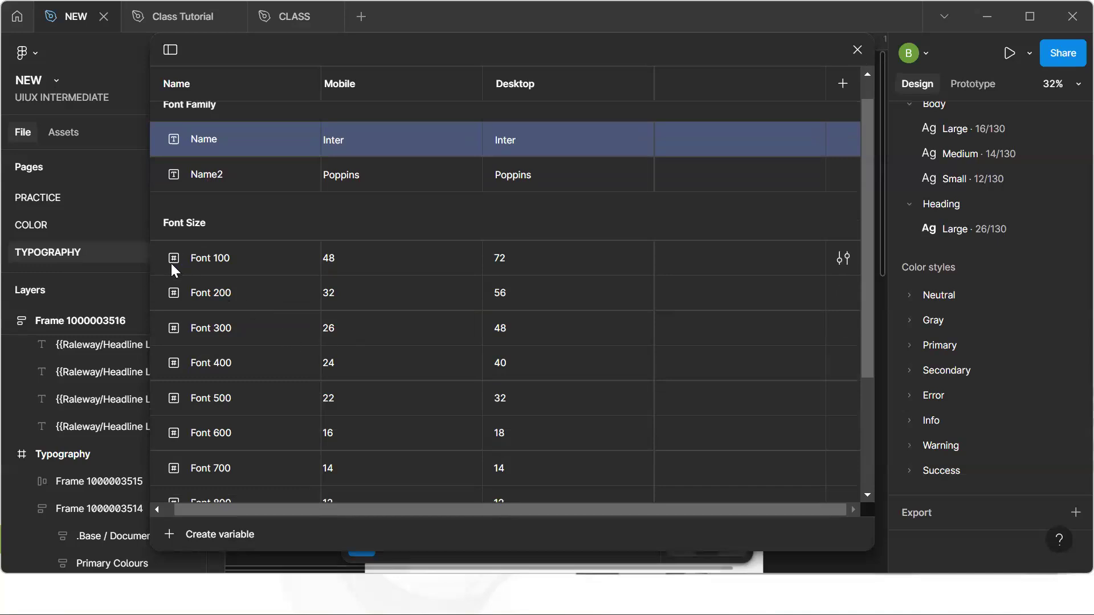
{"action": "scroll", "coordinate": [223, 329], "scroll_direction": "down", "scroll_amount": 5}
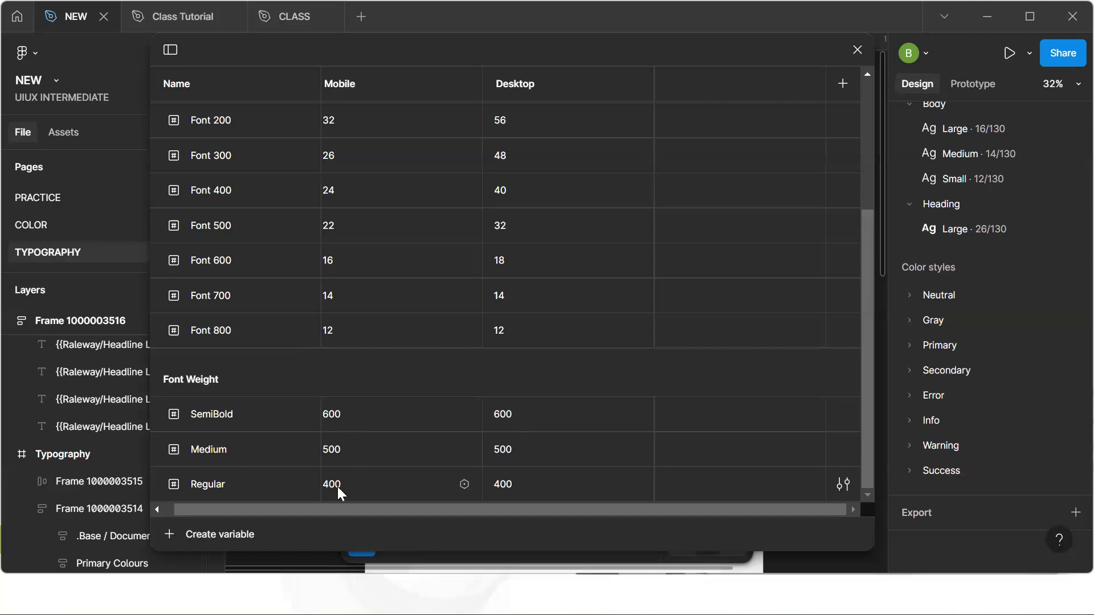
{"action": "left_click", "coordinate": [195, 529]}
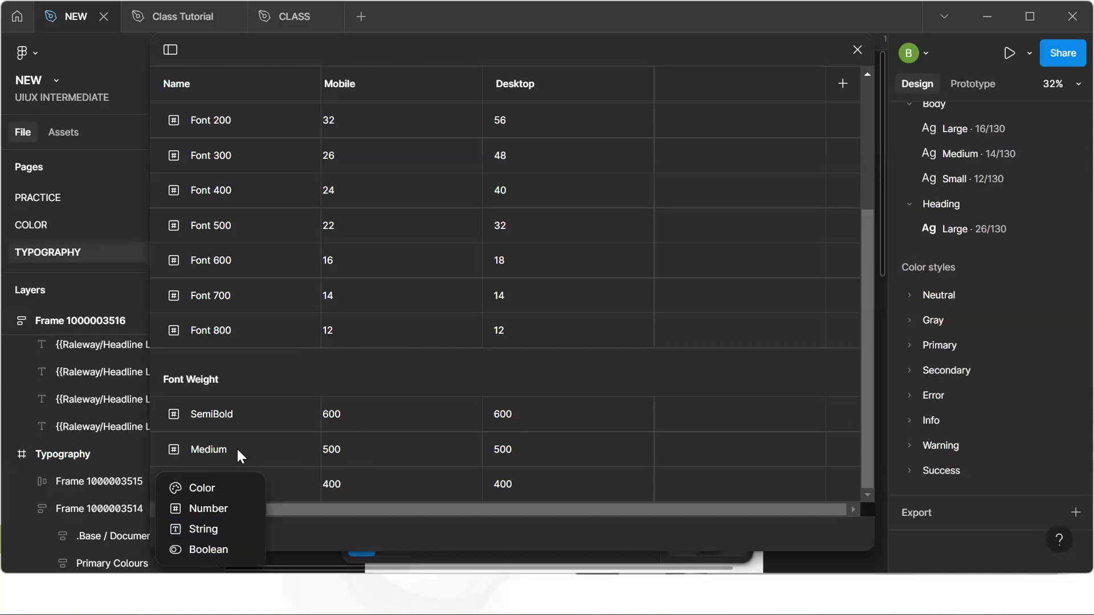
{"action": "left_click", "coordinate": [282, 483]}
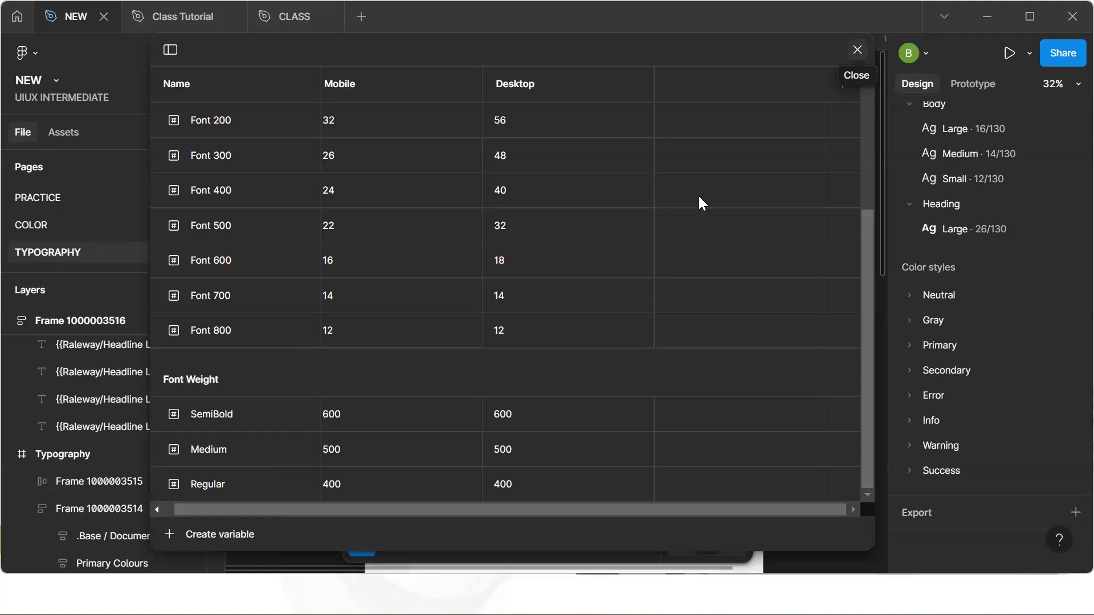
{"action": "scroll", "coordinate": [623, 249], "scroll_direction": "up", "scroll_amount": 3}
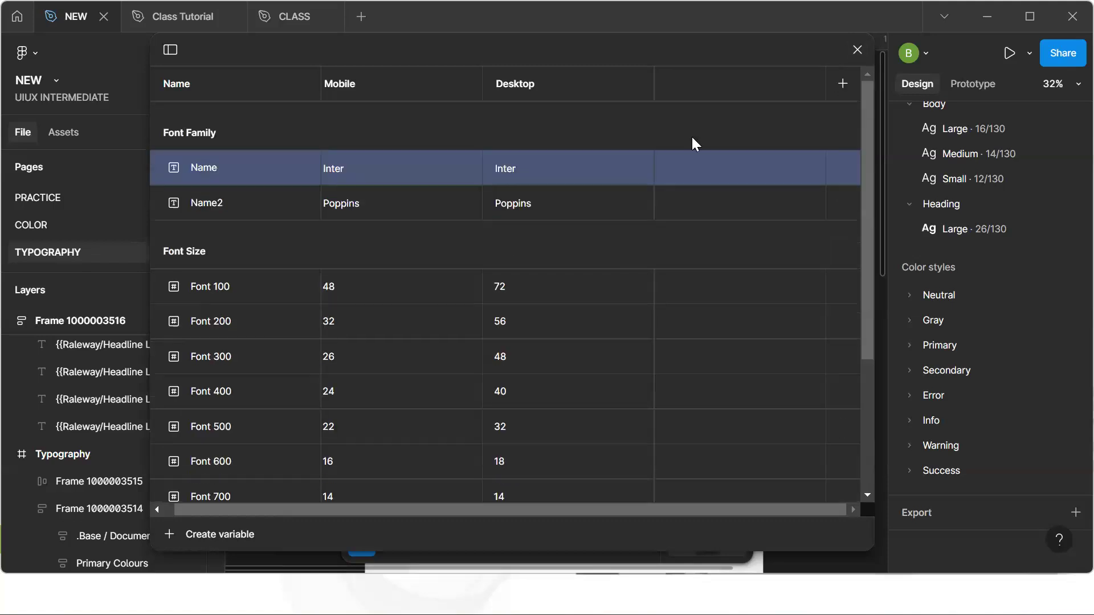
{"action": "left_click", "coordinate": [858, 51]}
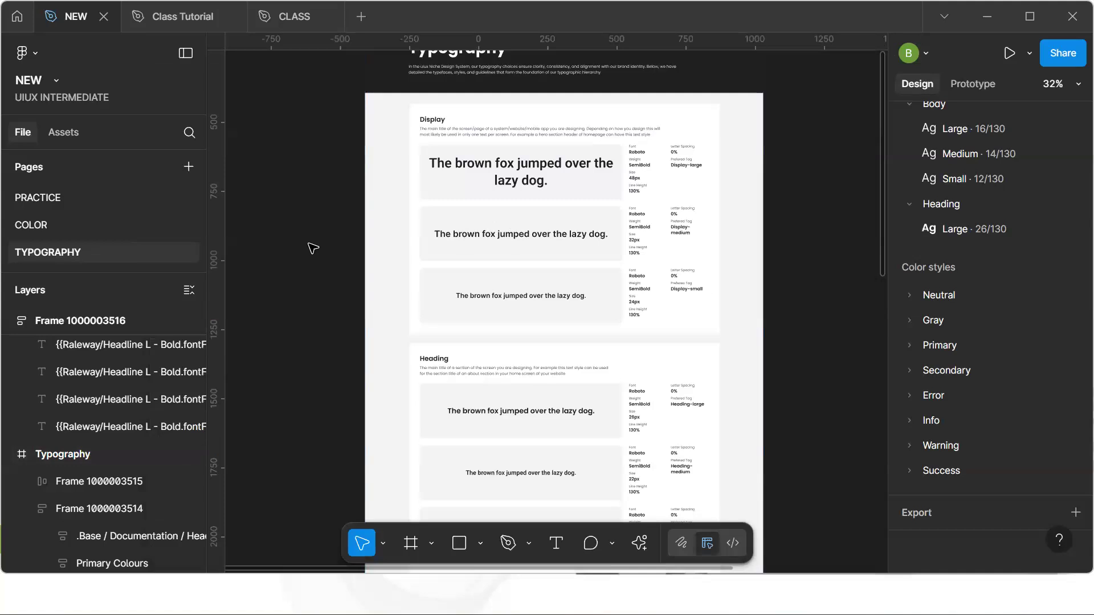
Open the PRACTICE page and apply the Display/Large text style to the hero headline on the Desktop frame
{"action": "left_click", "coordinate": [85, 198]}
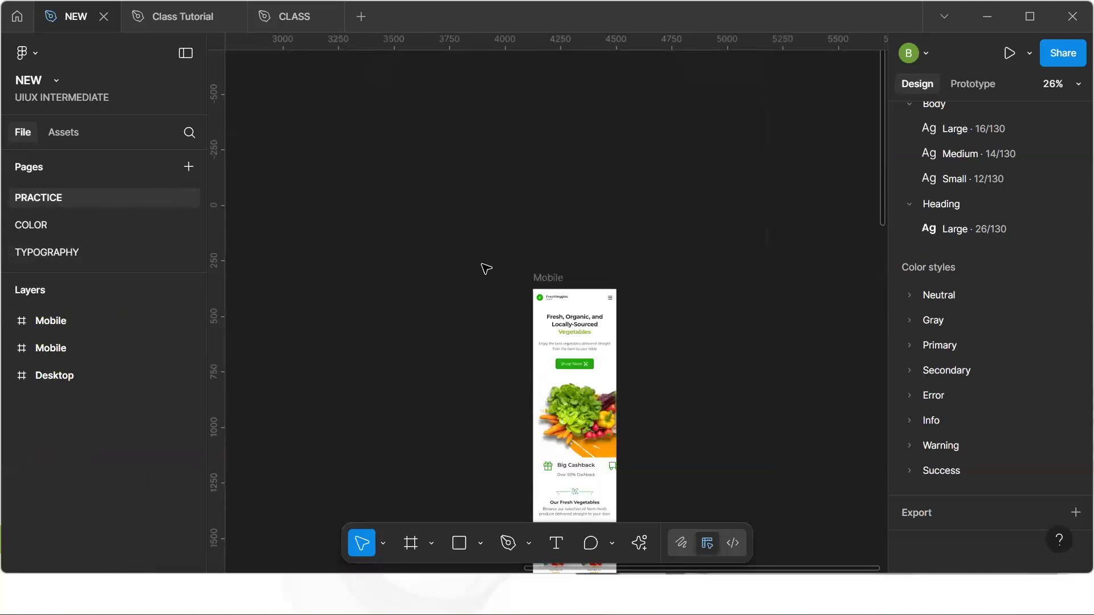
{"action": "scroll", "coordinate": [585, 326], "scroll_direction": "down", "scroll_amount": 3}
{"action": "key", "text": "h"}
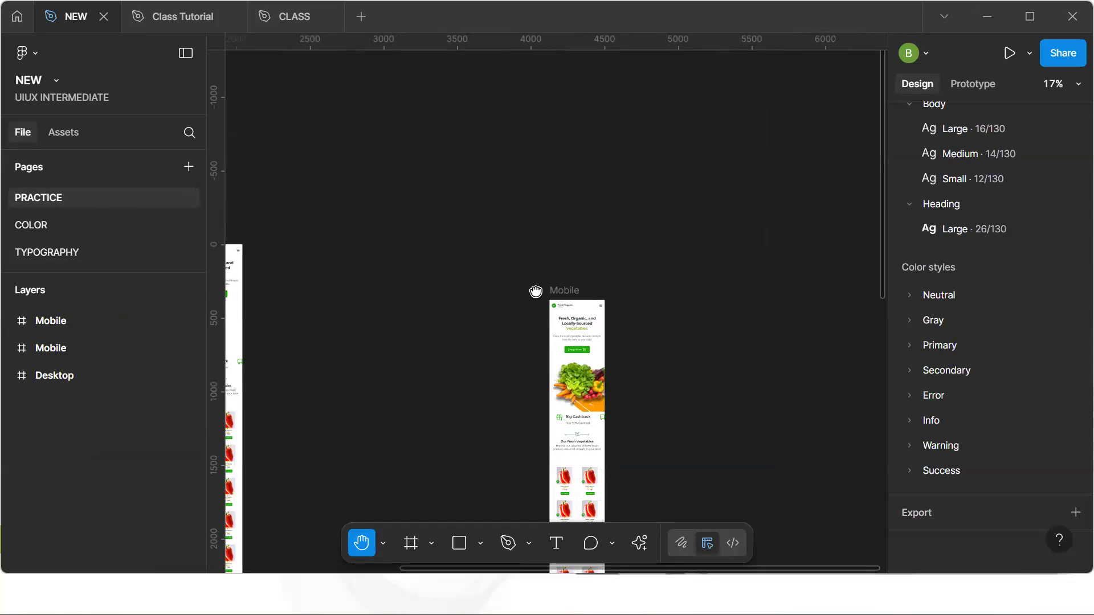
{"action": "left_click_drag", "start_coordinate": [535, 291], "coordinate": [704, 272]}
{"action": "scroll", "coordinate": [528, 254], "scroll_direction": "left", "scroll_amount": 3}
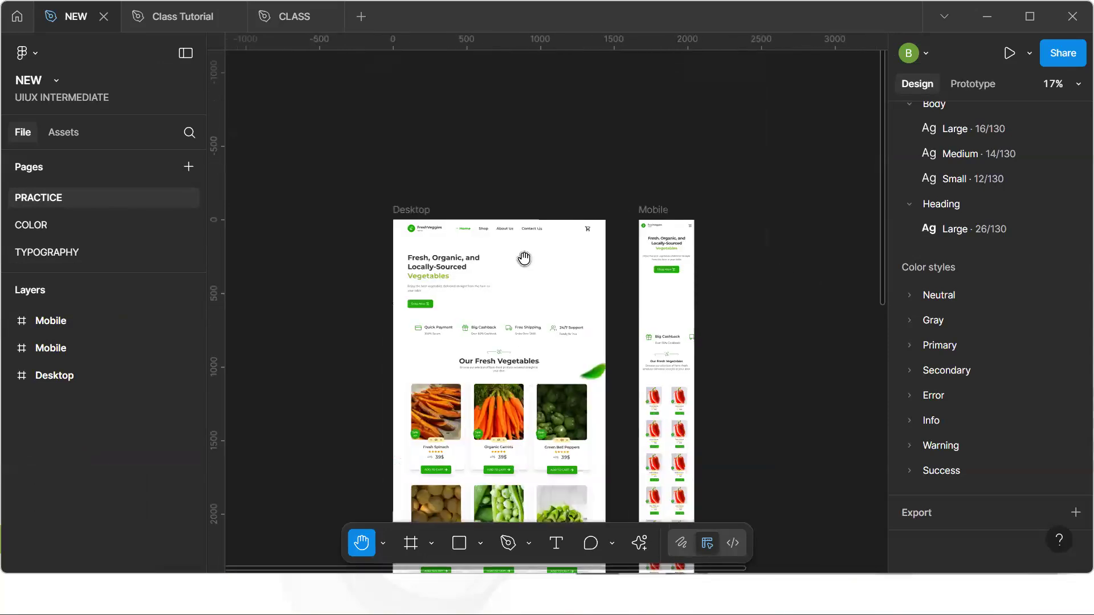
{"action": "scroll", "coordinate": [524, 259], "scroll_direction": "up", "scroll_amount": 1}
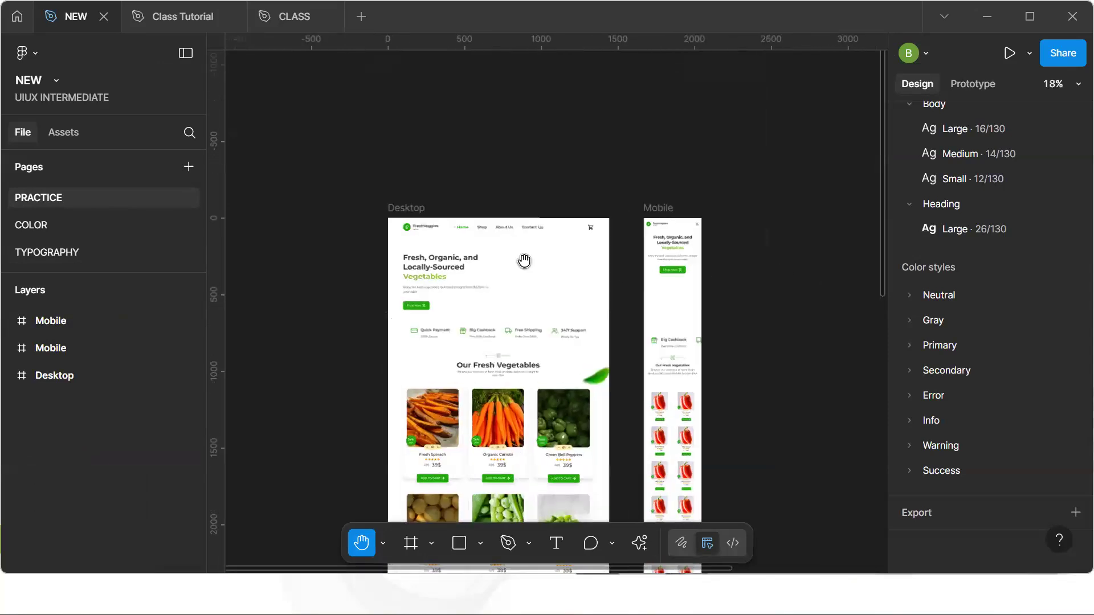
{"action": "scroll", "coordinate": [525, 261], "scroll_direction": "up", "scroll_amount": 1}
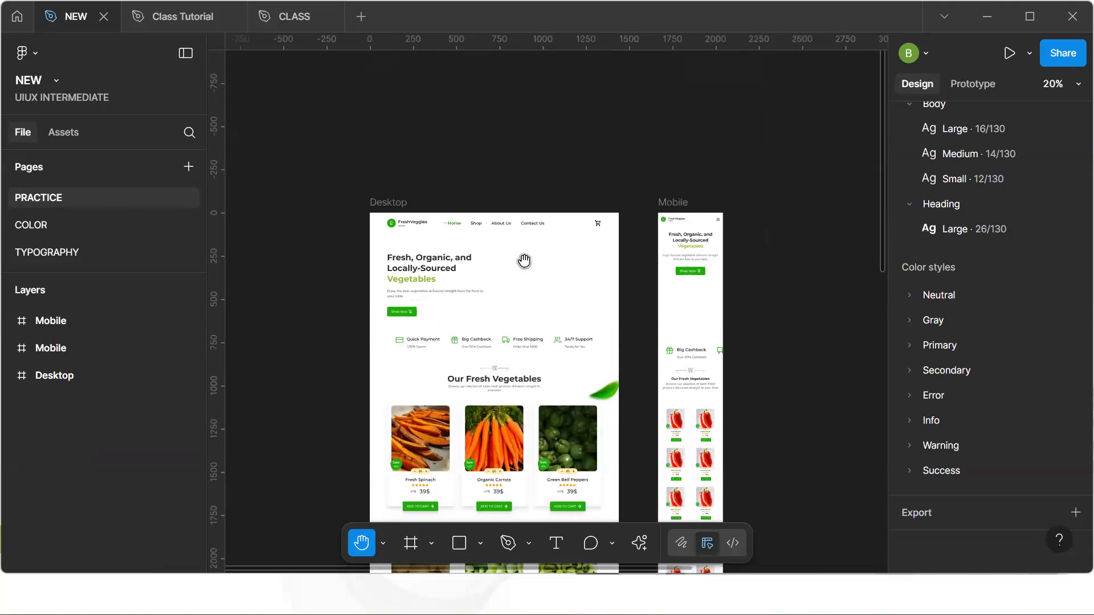
{"action": "key", "text": "v"}
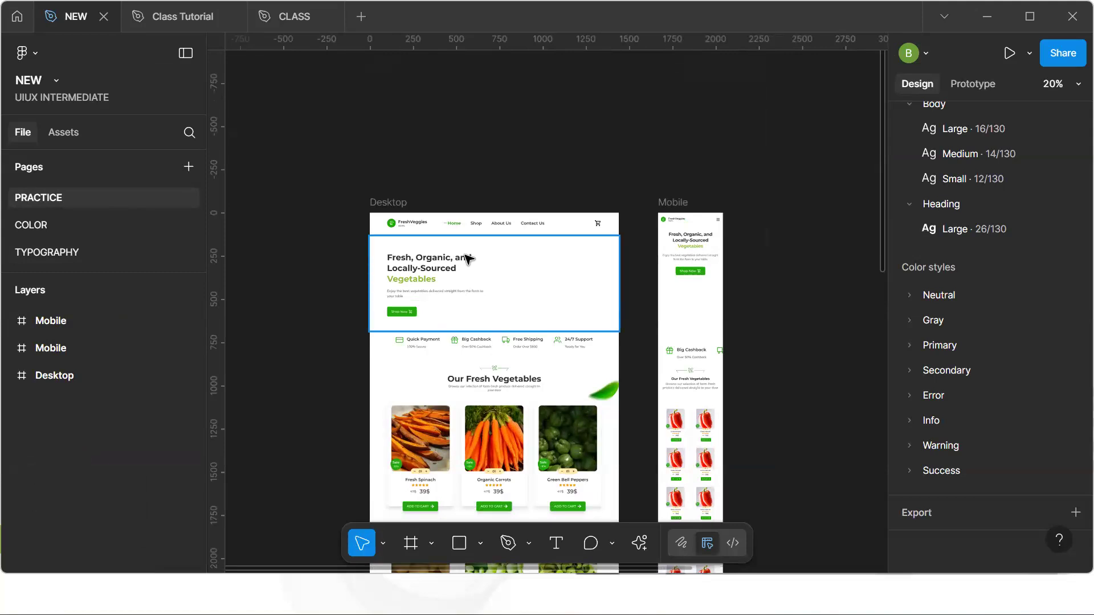
{"action": "left_click", "coordinate": [450, 264], "text": "ctrl"}
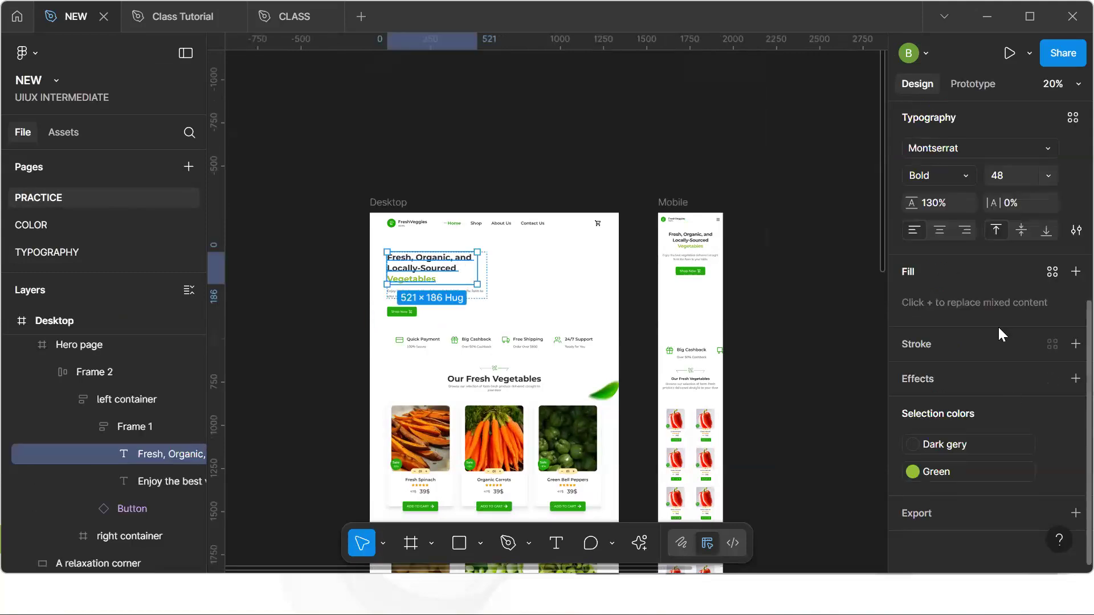
{"action": "left_click", "coordinate": [1071, 118]}
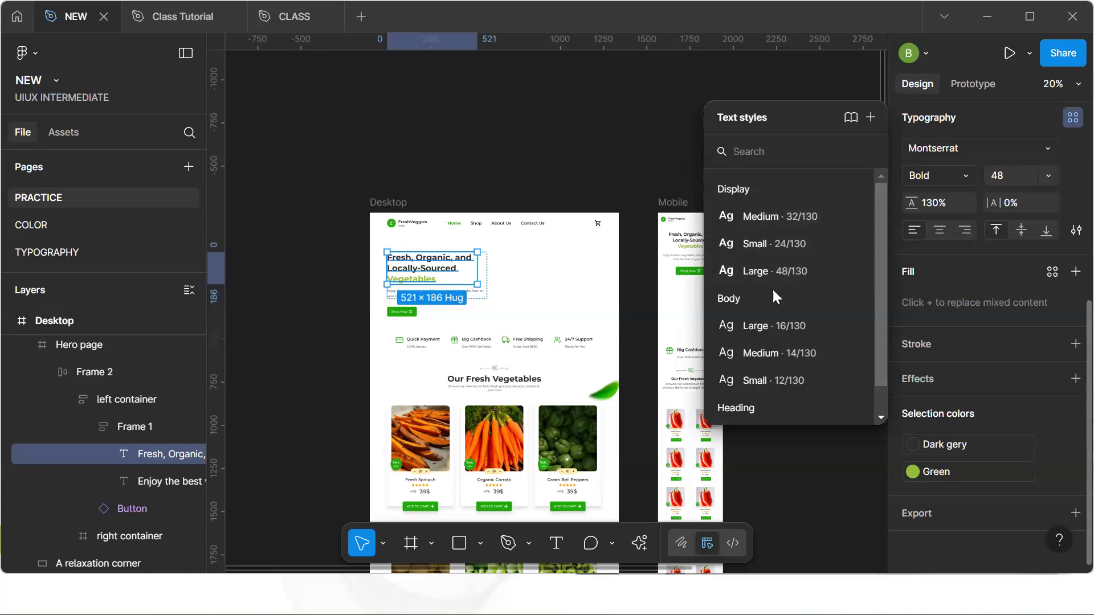
{"action": "scroll", "coordinate": [773, 292], "scroll_direction": "down", "scroll_amount": 1}
{"action": "scroll", "coordinate": [773, 290], "scroll_direction": "up", "scroll_amount": 1}
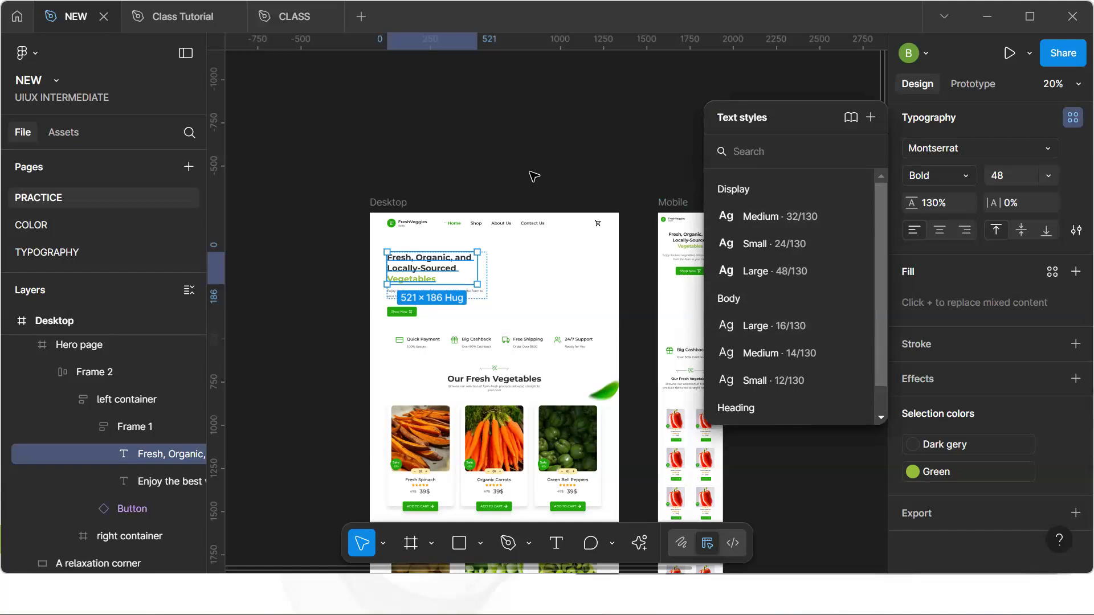
{"action": "scroll", "coordinate": [836, 295], "scroll_direction": "down", "scroll_amount": 1}
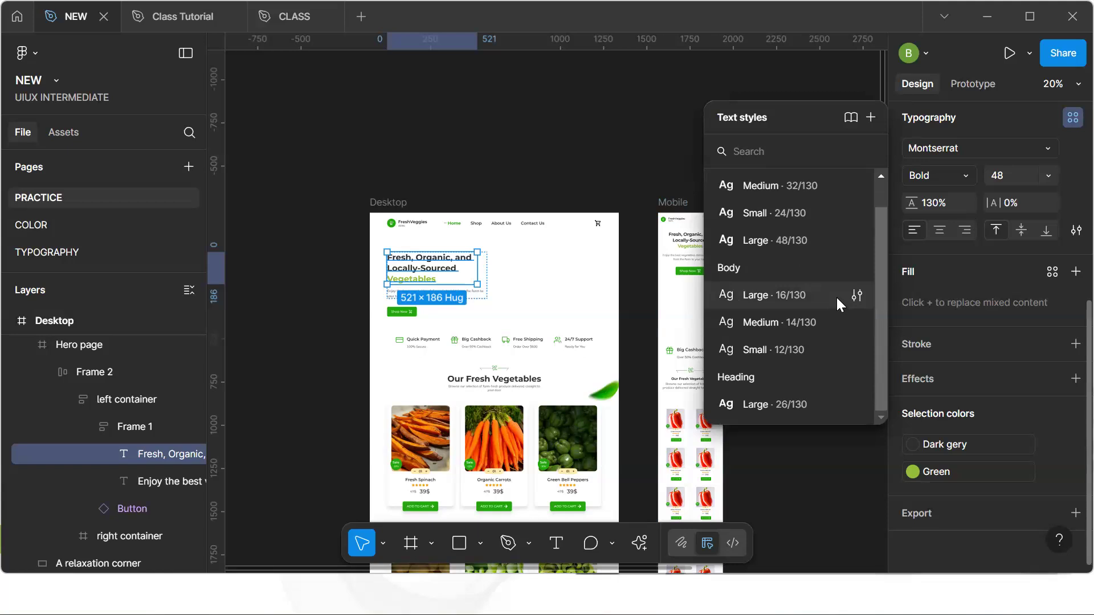
{"action": "left_click", "coordinate": [774, 242]}
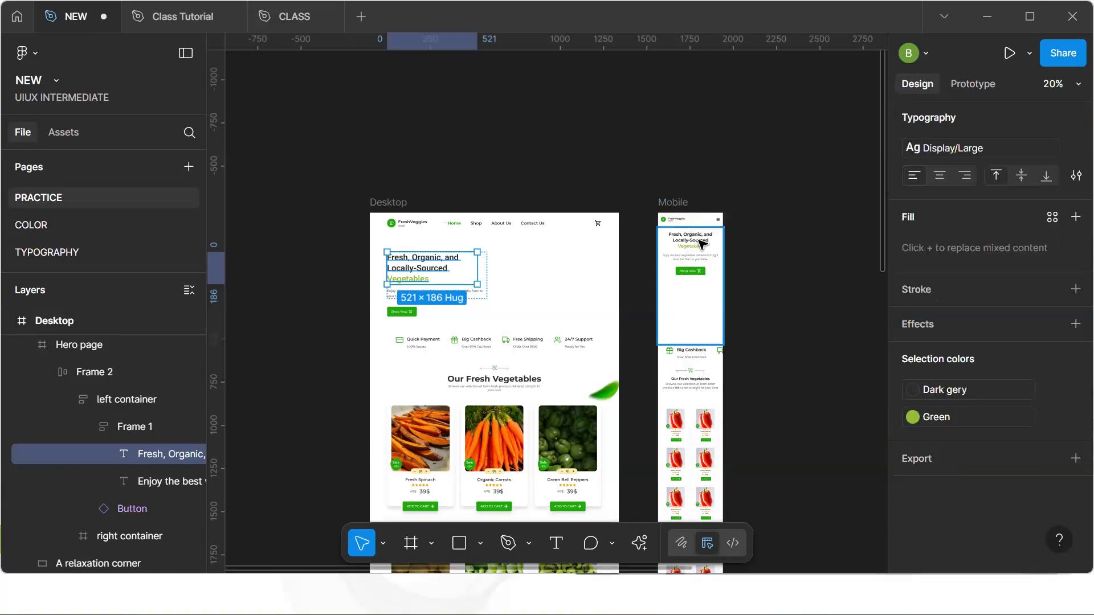
{"action": "left_click", "coordinate": [565, 167]}
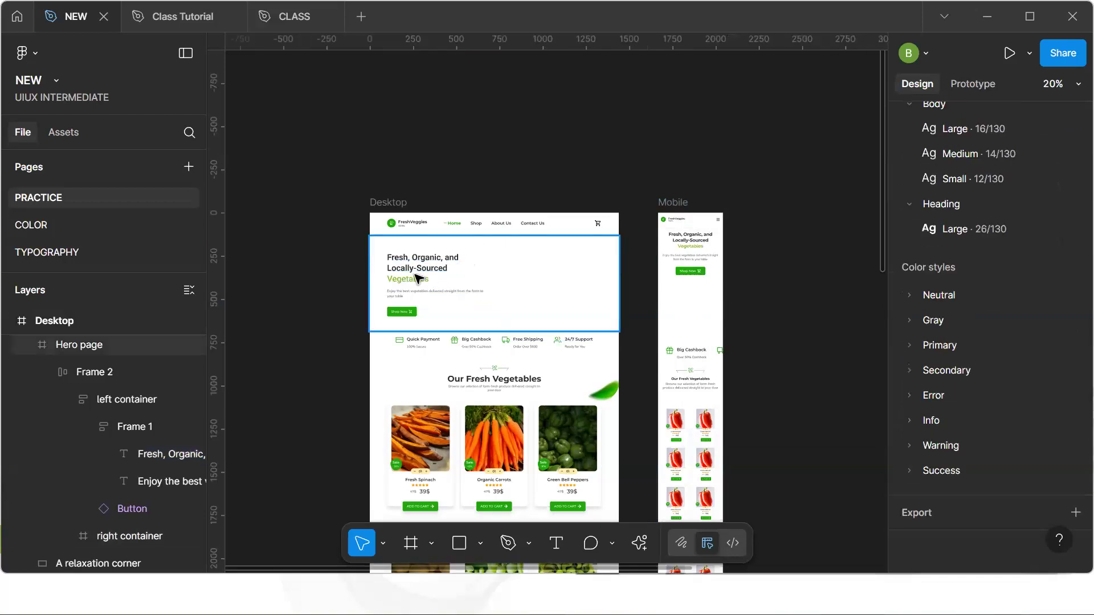
{"action": "scroll", "coordinate": [419, 278], "scroll_direction": "up", "scroll_amount": 5}
{"action": "left_click", "coordinate": [409, 314]}
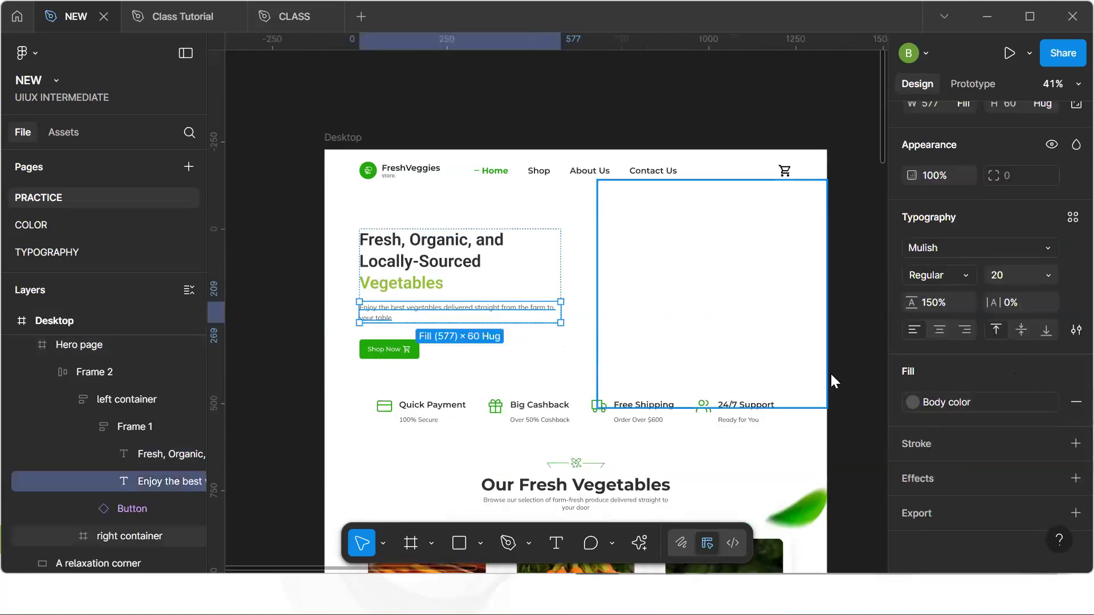
{"action": "left_click", "coordinate": [725, 280]}
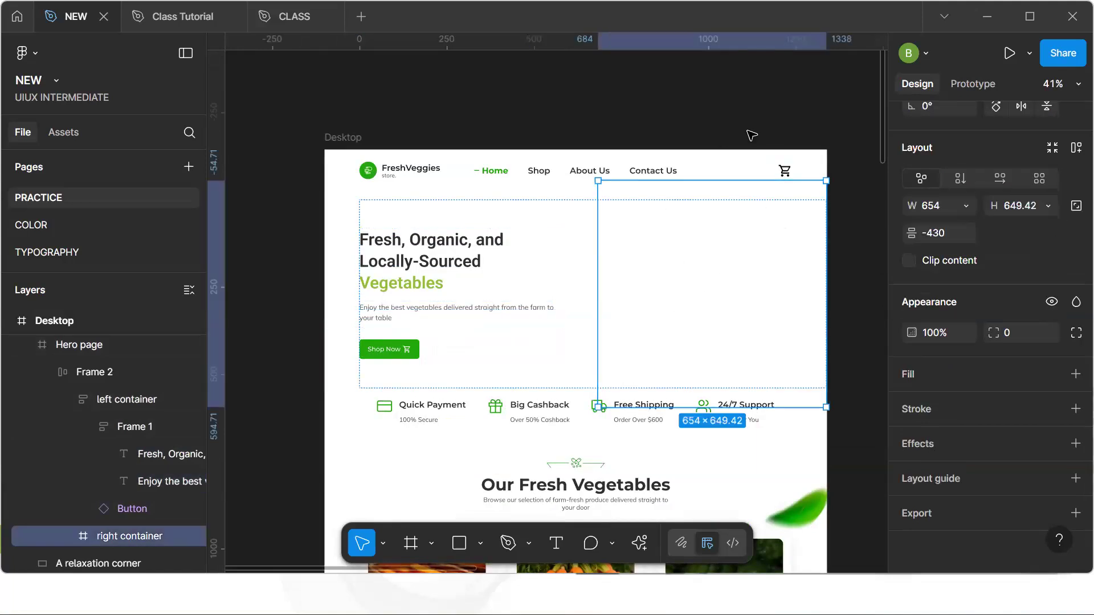
{"action": "key", "text": "Escape"}
{"action": "scroll", "coordinate": [735, 231], "scroll_direction": "down", "scroll_amount": 5, "text": "ctrl"}
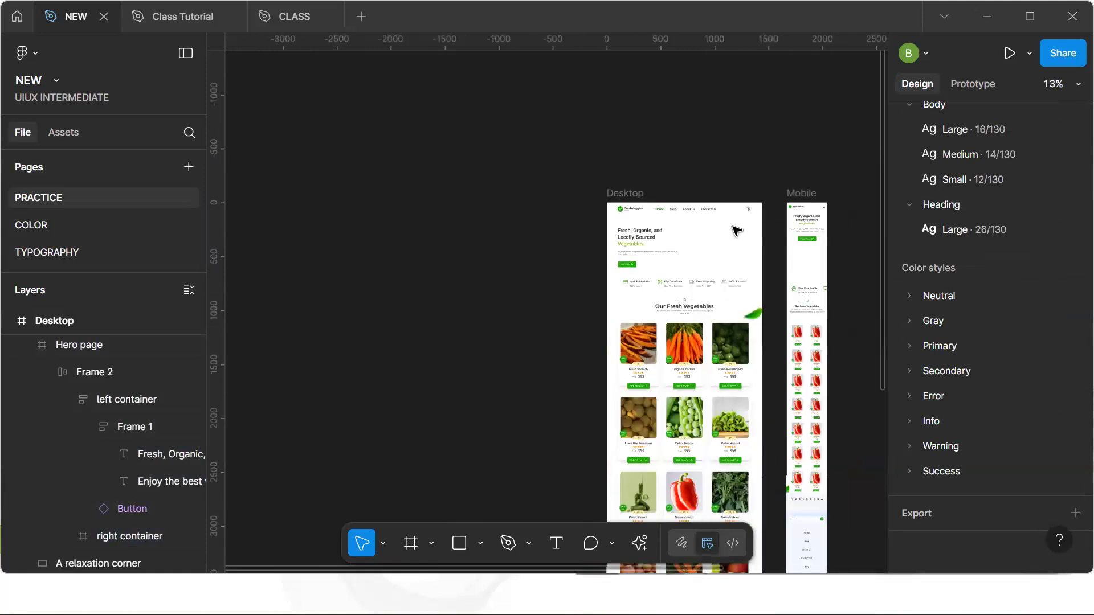
{"action": "scroll", "coordinate": [731, 232], "scroll_direction": "up", "scroll_amount": 5, "text": "ctrl"}
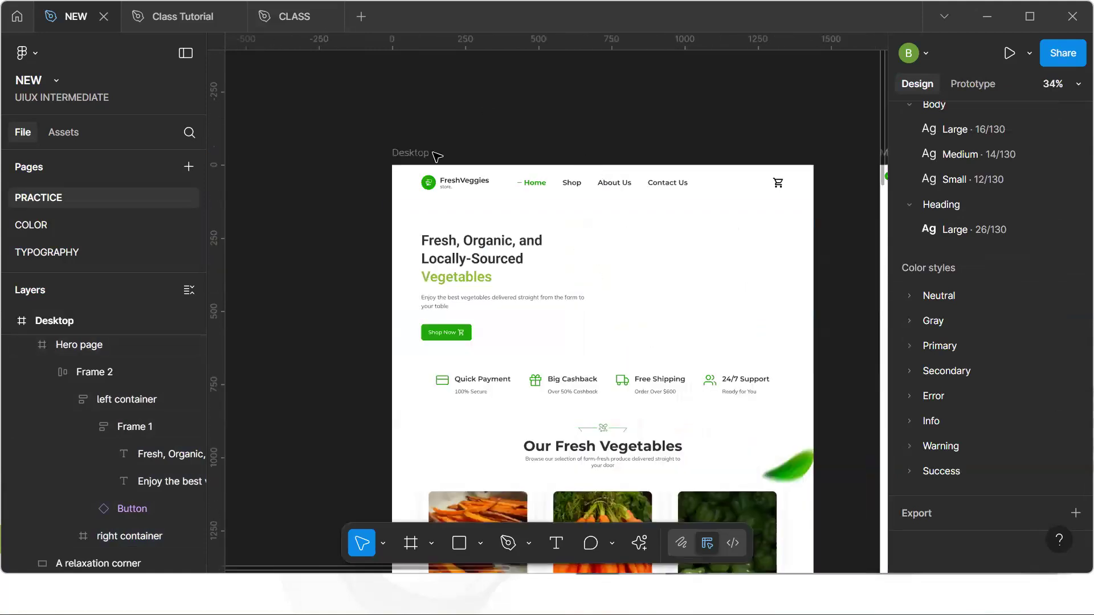
{"action": "left_click_drag", "start_coordinate": [410, 153], "coordinate": [378, 97]}
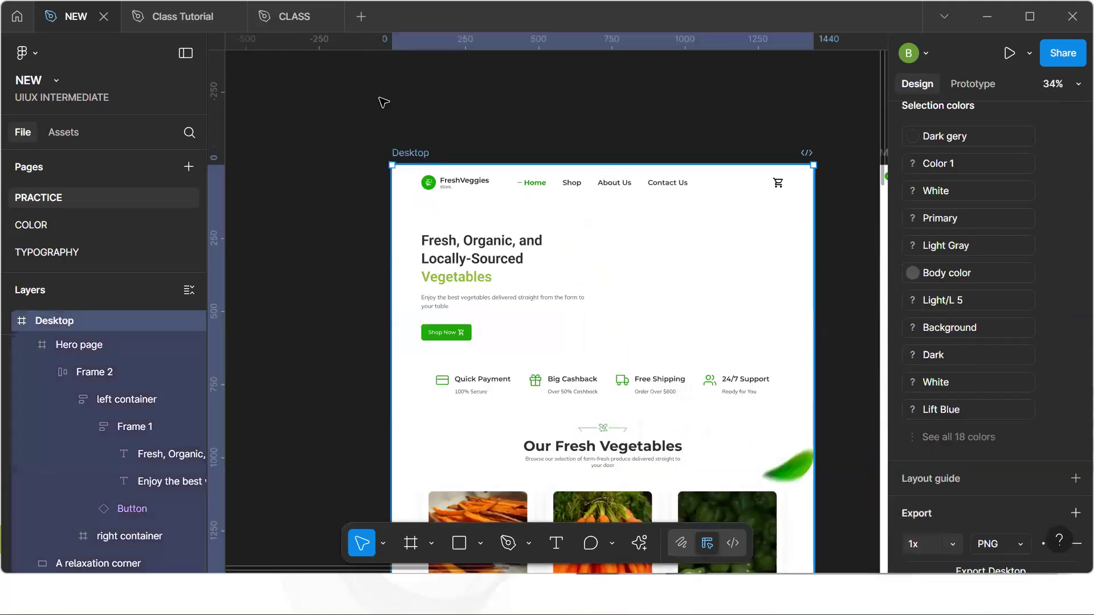
{"action": "left_click", "coordinate": [686, 240]}
{"action": "left_click", "coordinate": [686, 237]}
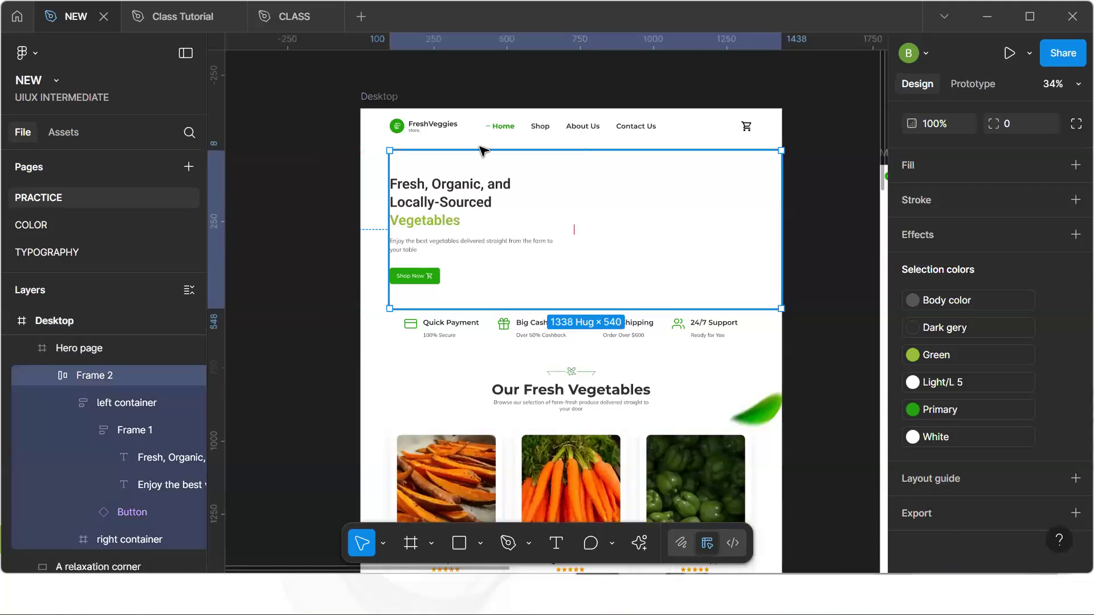
{"action": "scroll", "coordinate": [424, 247], "scroll_direction": "up", "scroll_amount": 2, "text": "ctrl"}
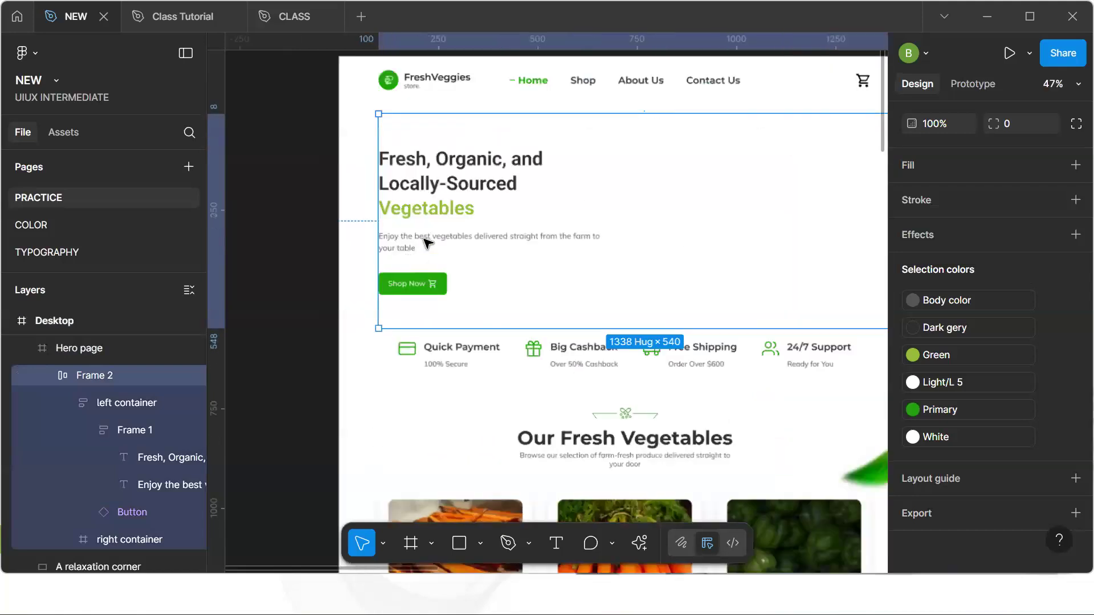
{"action": "left_click", "coordinate": [426, 244]}
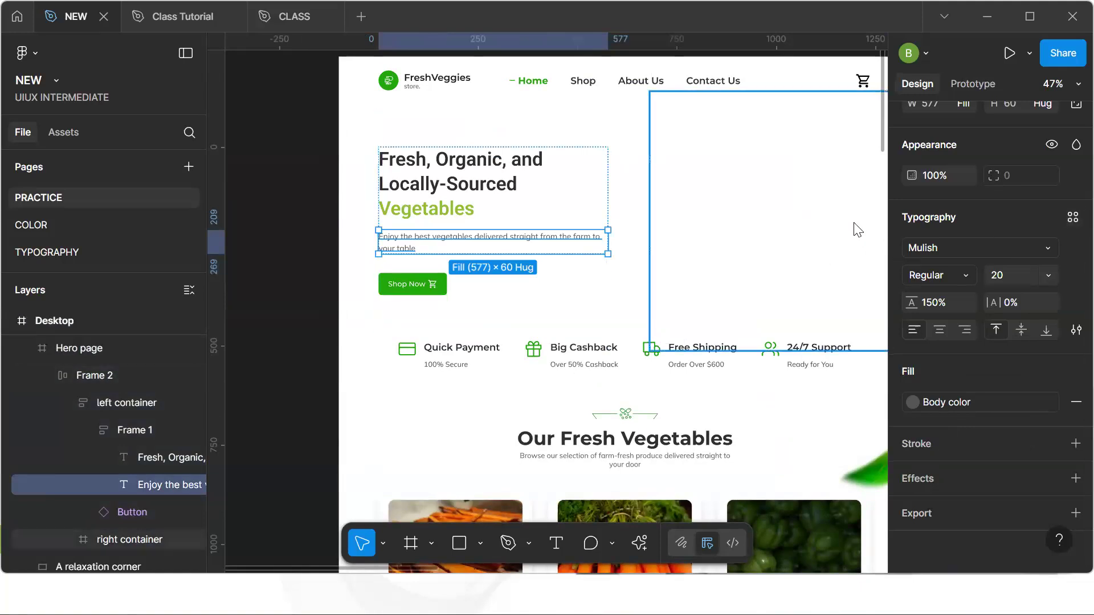
{"action": "left_click", "coordinate": [1068, 220]}
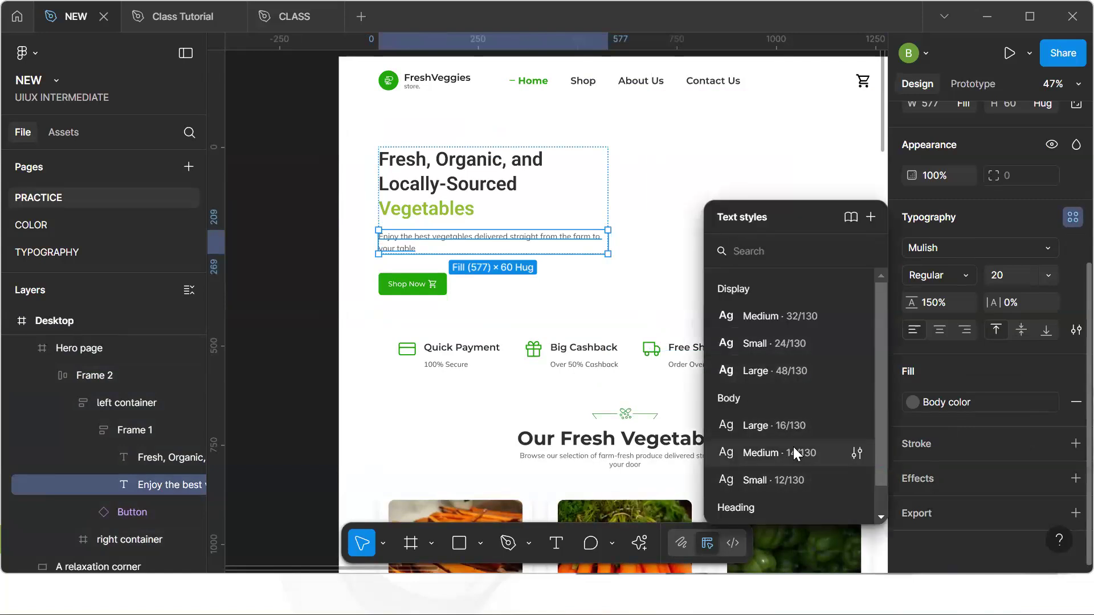
{"action": "scroll", "coordinate": [748, 482], "scroll_direction": "down", "scroll_amount": 1}
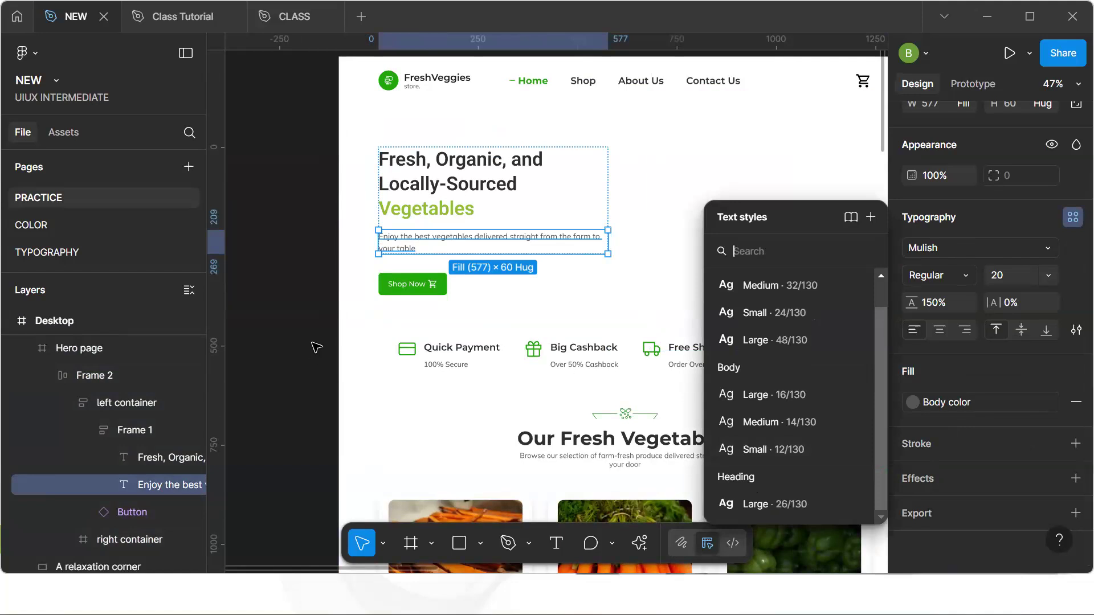
{"action": "left_click", "coordinate": [237, 181]}
Review the Body text style specifications on the TYPOGRAPHY page
{"action": "left_click", "coordinate": [106, 254]}
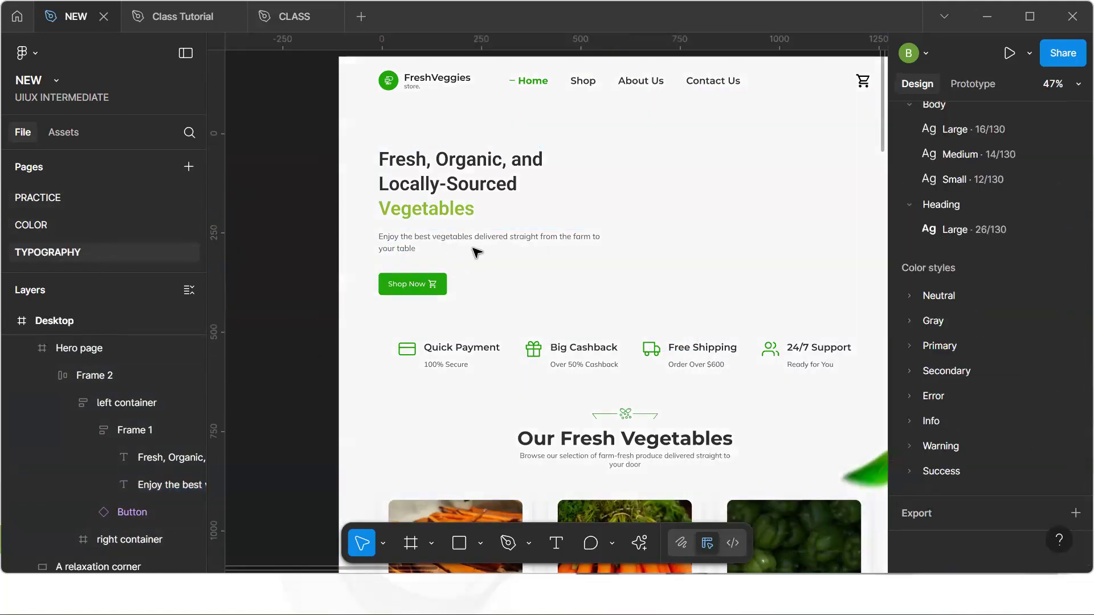
{"action": "scroll", "coordinate": [461, 320], "scroll_direction": "up", "scroll_amount": 1}
{"action": "scroll", "coordinate": [465, 322], "scroll_direction": "down", "scroll_amount": 10}
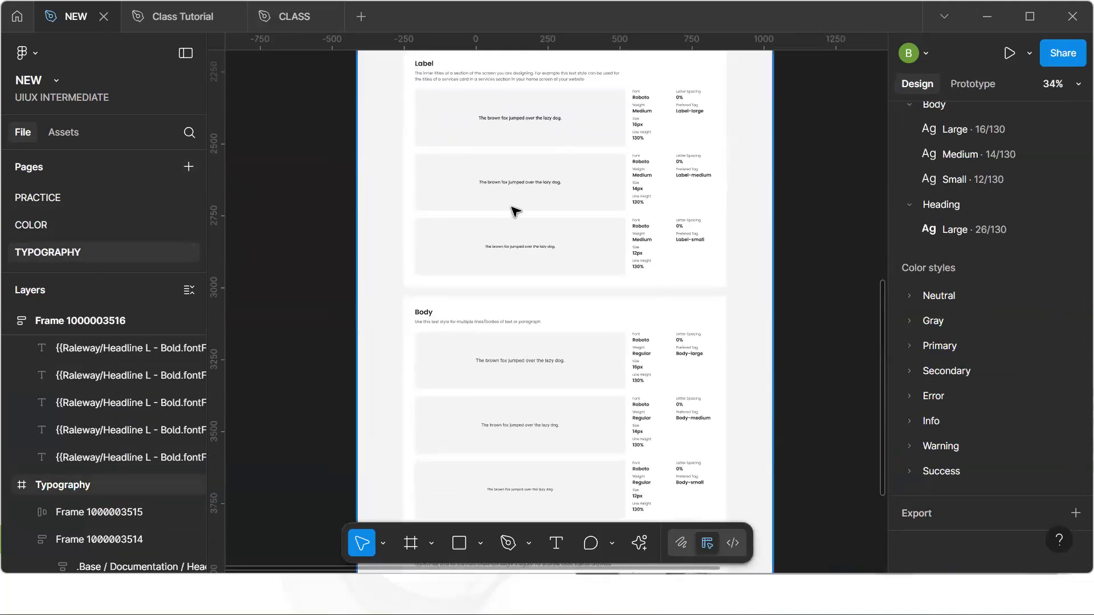
{"action": "scroll", "coordinate": [516, 212], "scroll_direction": "up", "scroll_amount": 2}
{"action": "scroll", "coordinate": [516, 212], "scroll_direction": "up", "scroll_amount": 5}
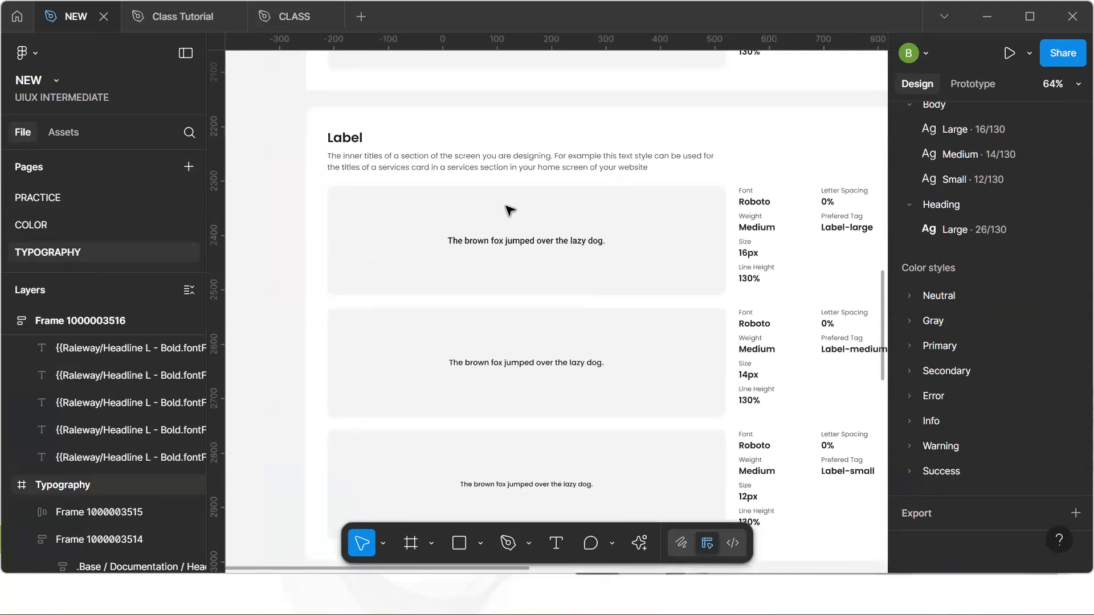
{"action": "scroll", "coordinate": [509, 211], "scroll_direction": "up", "scroll_amount": 6}
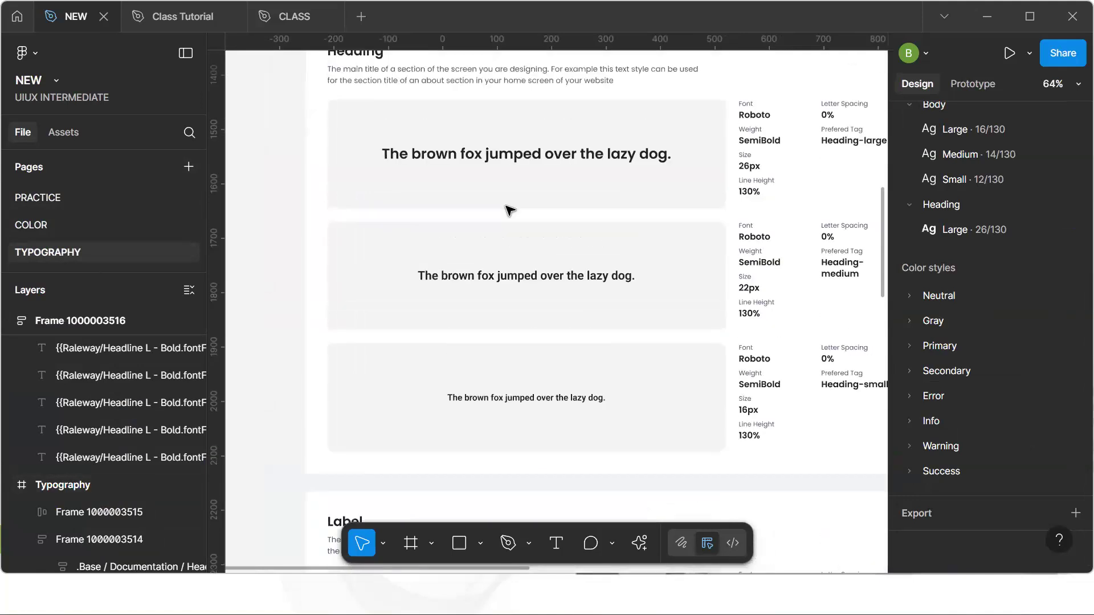
{"action": "scroll", "coordinate": [510, 211], "scroll_direction": "down", "scroll_amount": 11}
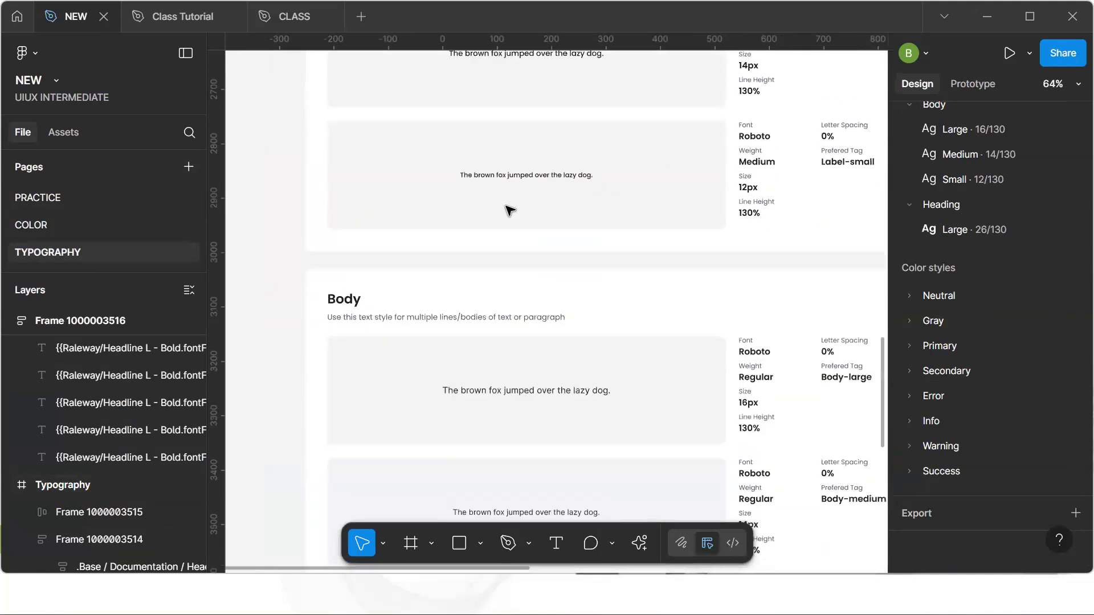
{"action": "scroll", "coordinate": [509, 211], "scroll_direction": "down", "scroll_amount": 2}
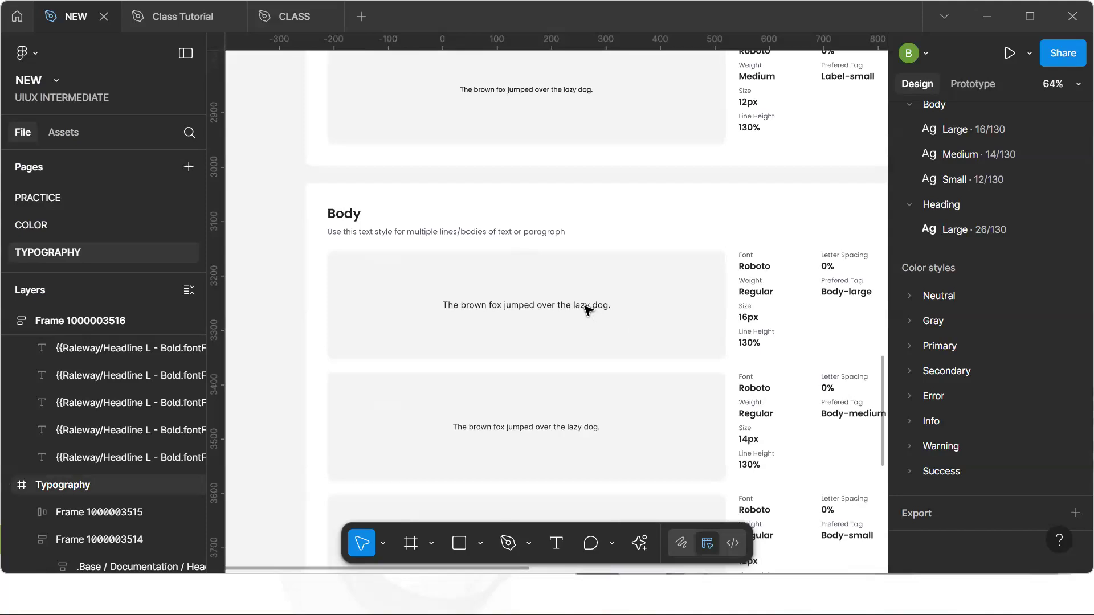
{"action": "scroll", "coordinate": [587, 310], "scroll_direction": "down", "scroll_amount": 3}
Return to the PRACTICE page and apply the Body/Large text style to the hero paragraph
{"action": "left_click", "coordinate": [60, 197]}
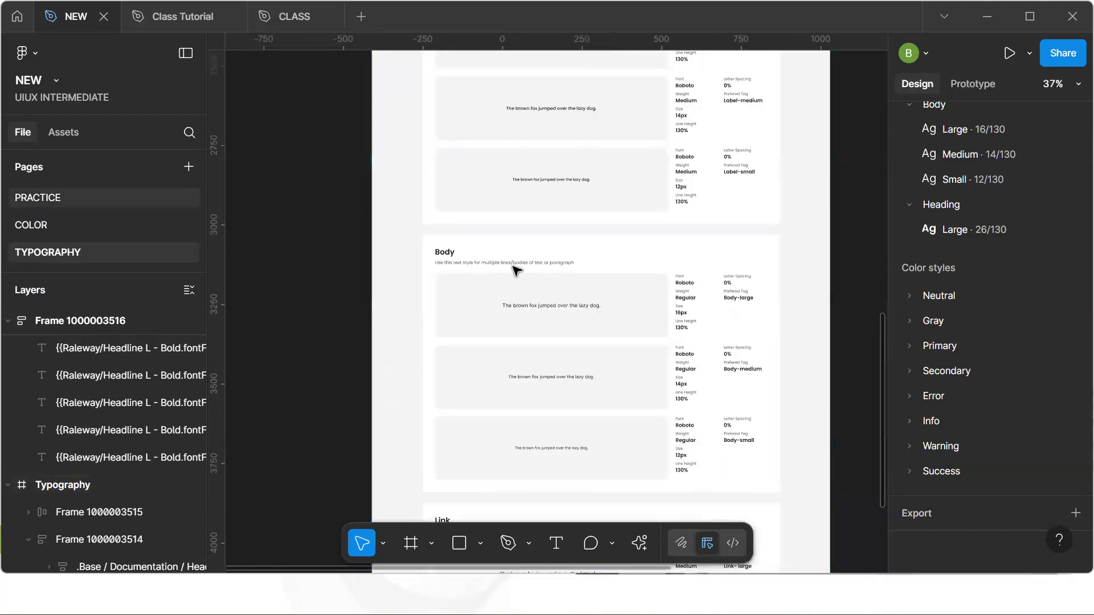
{"action": "scroll", "coordinate": [512, 308], "scroll_direction": "down", "scroll_amount": 5}
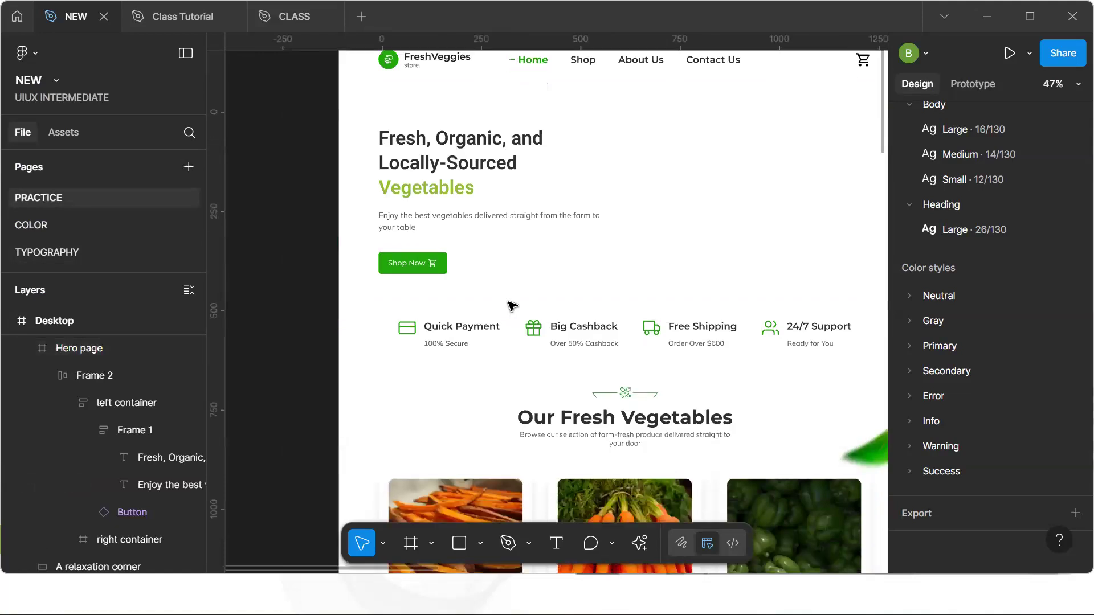
{"action": "scroll", "coordinate": [512, 308], "scroll_direction": "up", "scroll_amount": 6}
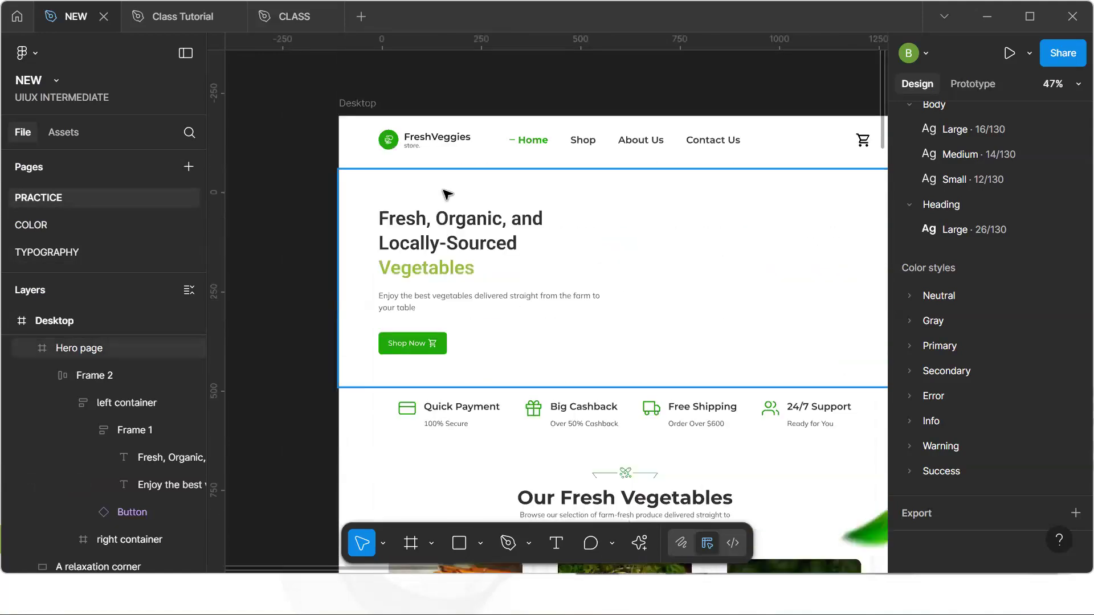
{"action": "left_click", "coordinate": [450, 297]}
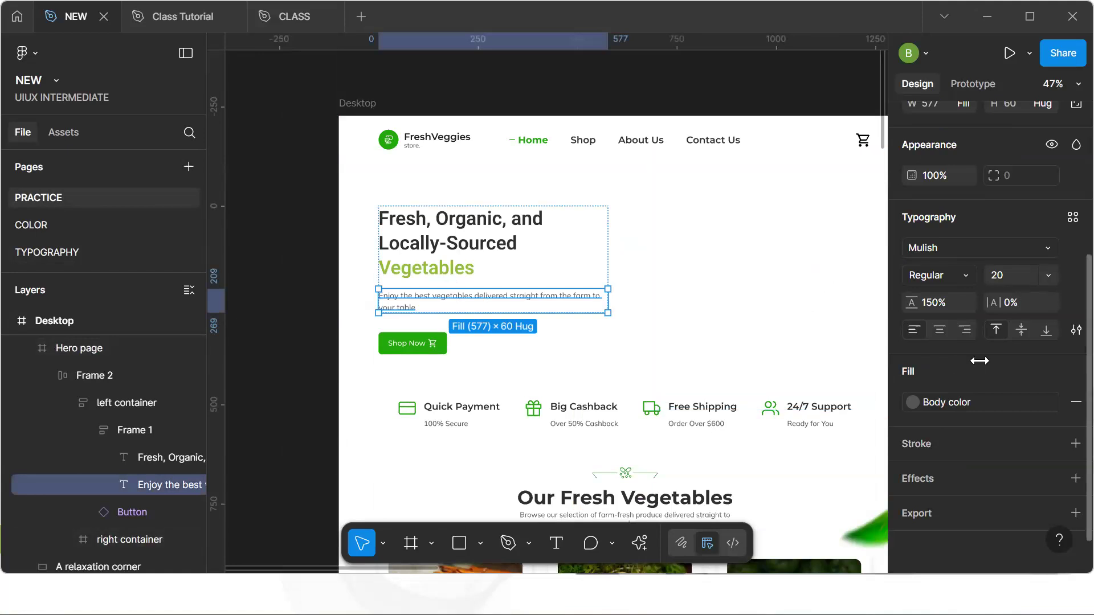
{"action": "left_click", "coordinate": [1073, 217]}
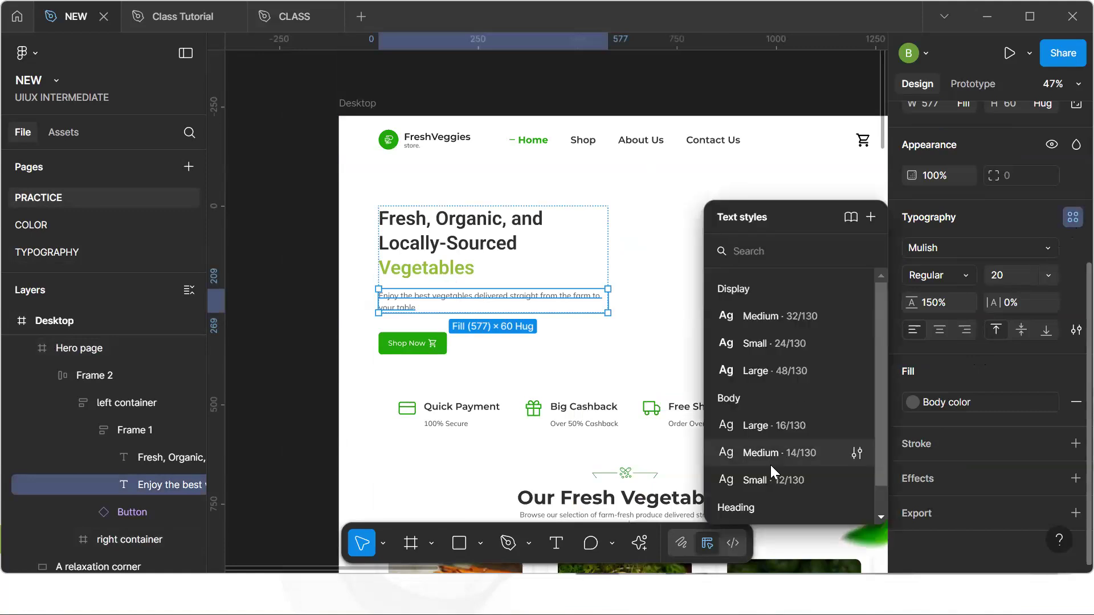
{"action": "left_click", "coordinate": [769, 431]}
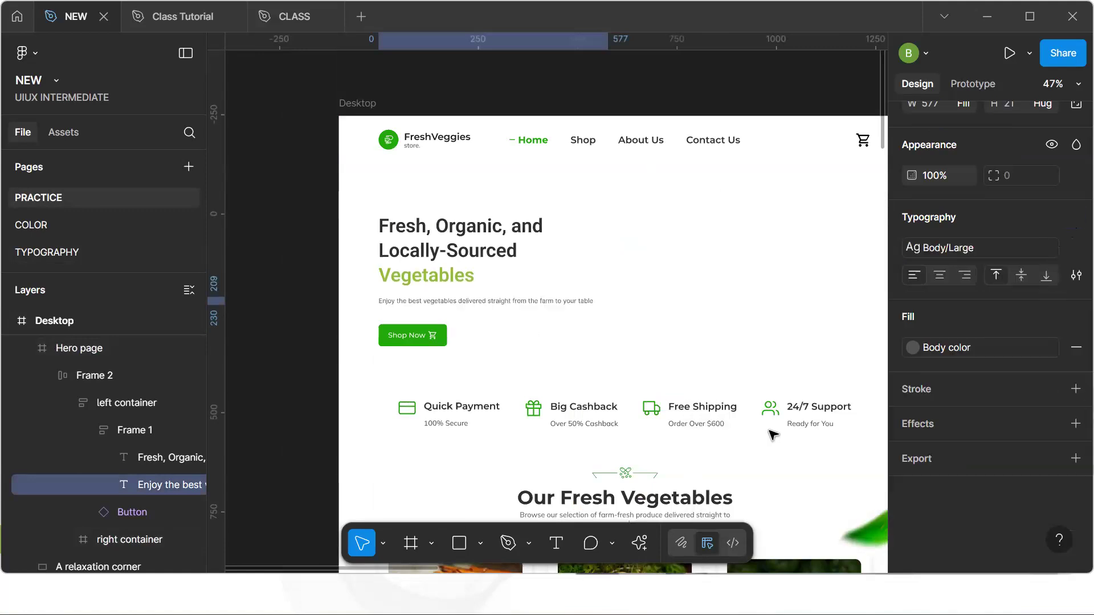
{"action": "left_click", "coordinate": [303, 347]}
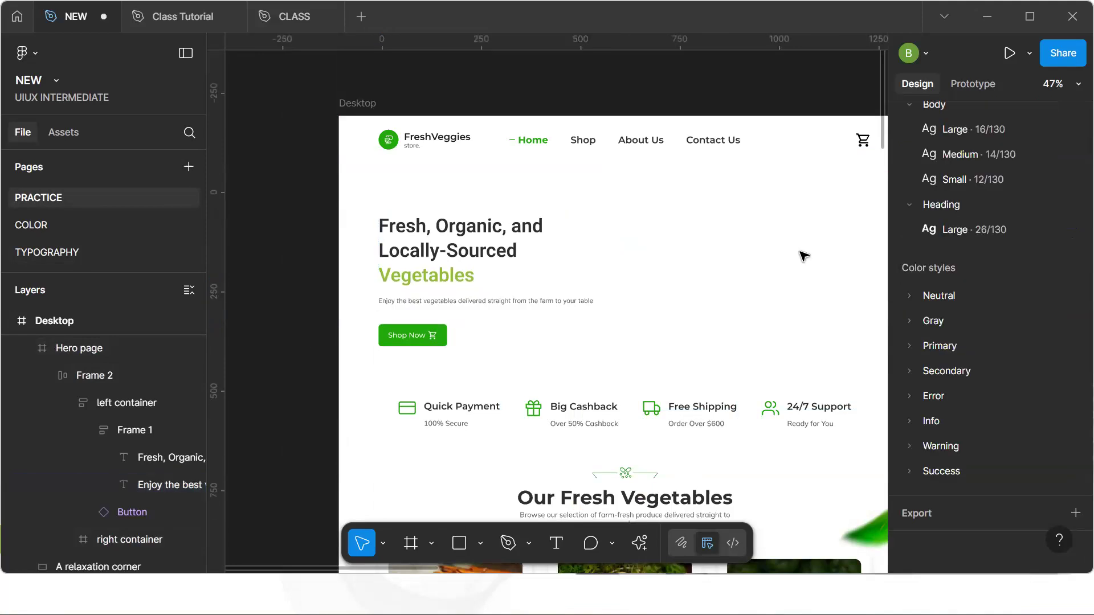
Set the Font 600 variable's Desktop value to 20 in the variables window, then close it
{"action": "scroll", "coordinate": [1020, 201], "scroll_direction": "up", "scroll_amount": 5}
{"action": "left_click", "coordinate": [1075, 192]}
{"action": "scroll", "coordinate": [279, 340], "scroll_direction": "down", "scroll_amount": 1}
{"action": "scroll", "coordinate": [280, 347], "scroll_direction": "down", "scroll_amount": 4}
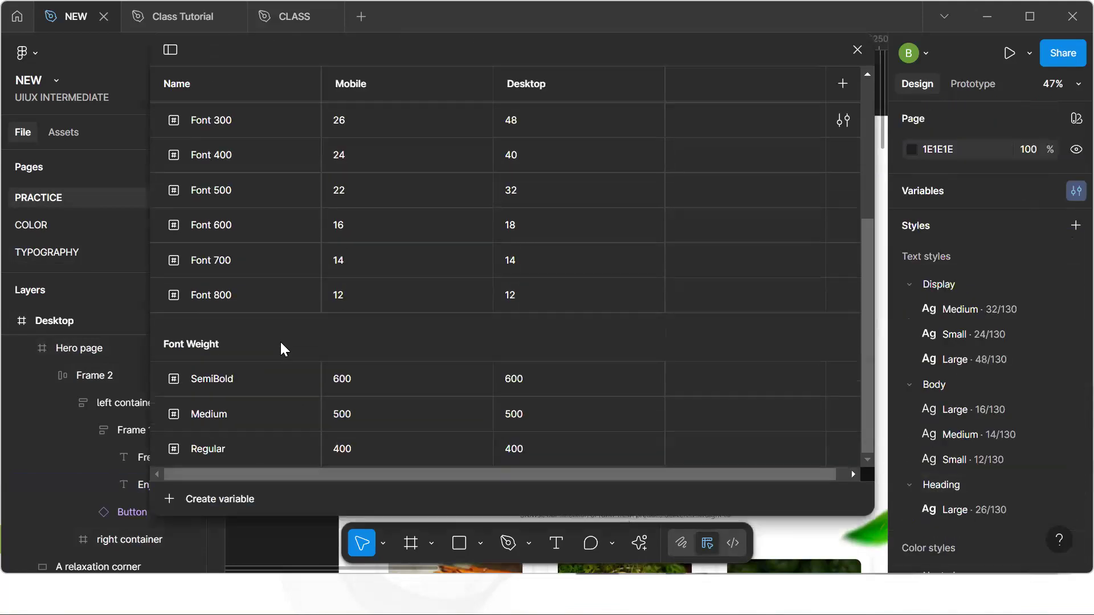
{"action": "scroll", "coordinate": [282, 348], "scroll_direction": "up", "scroll_amount": 5}
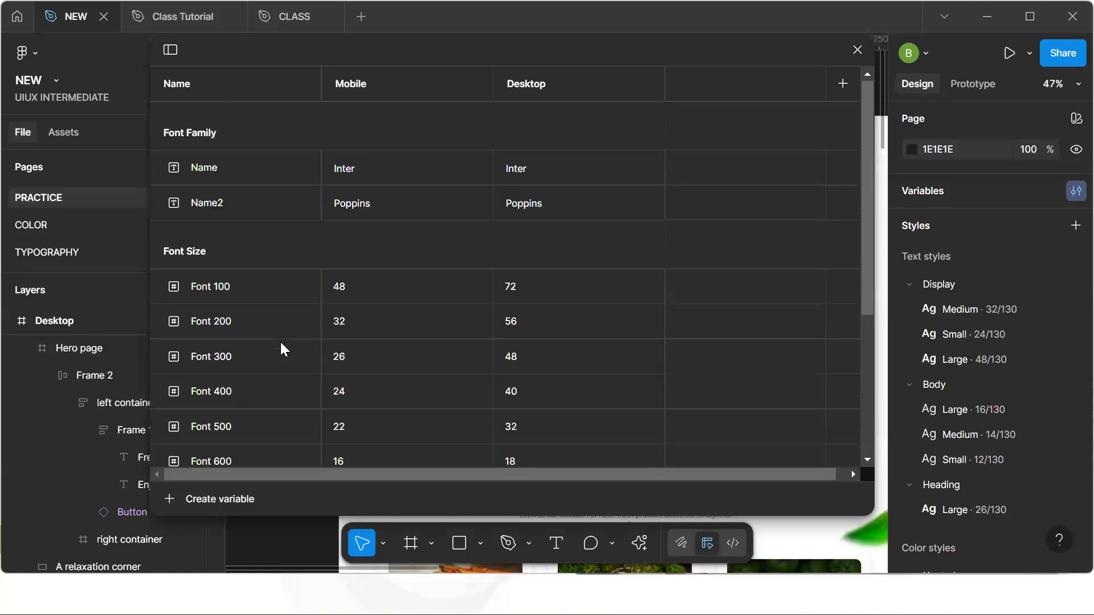
{"action": "scroll", "coordinate": [281, 345], "scroll_direction": "down", "scroll_amount": 4}
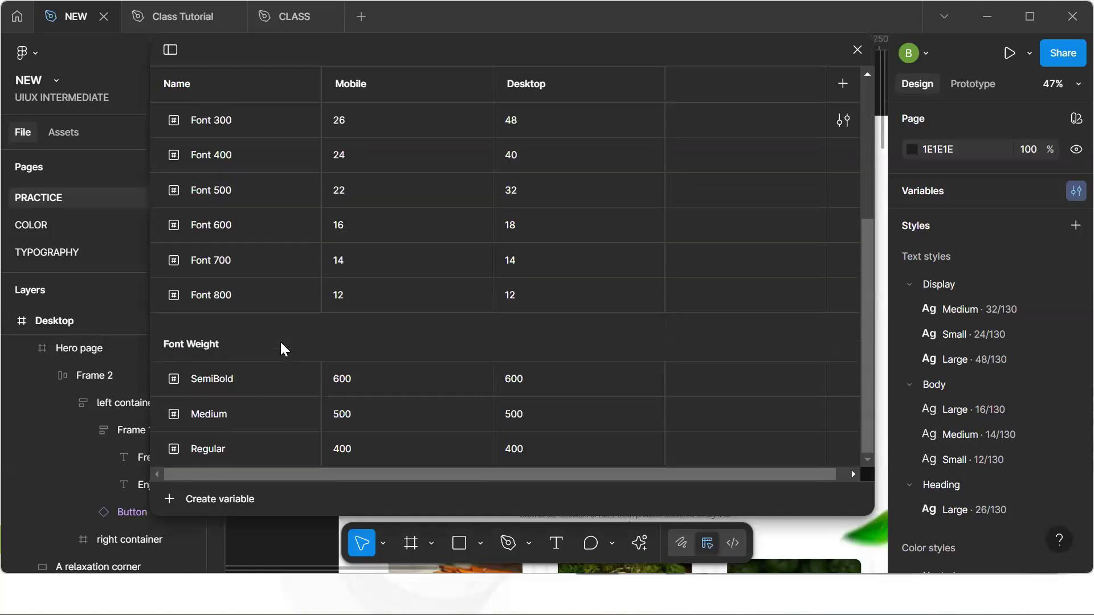
{"action": "scroll", "coordinate": [280, 348], "scroll_direction": "up", "scroll_amount": 4}
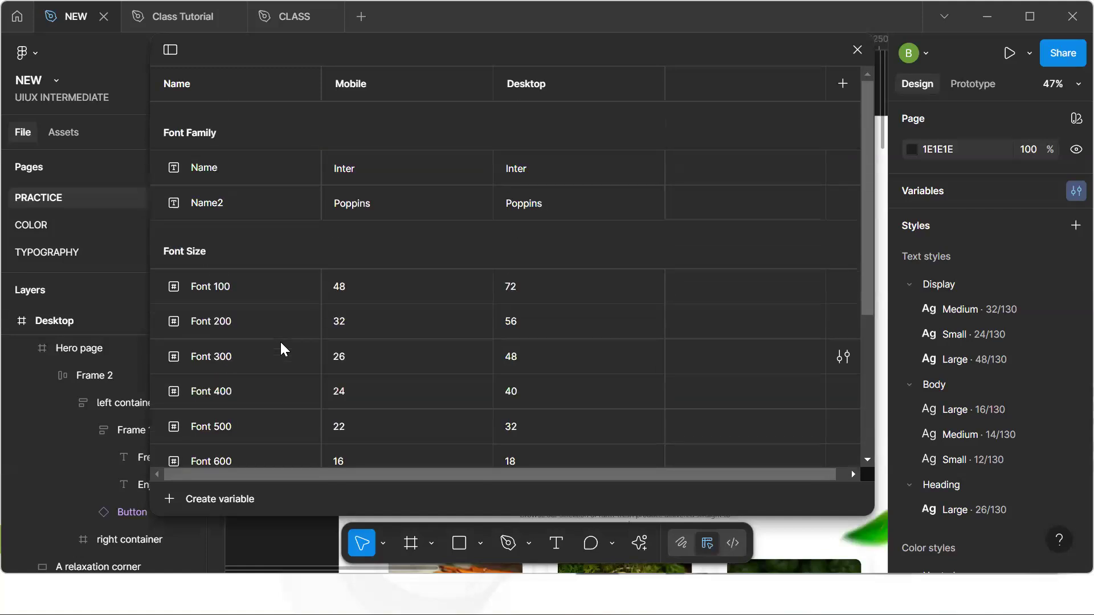
{"action": "scroll", "coordinate": [281, 349], "scroll_direction": "down", "scroll_amount": 5}
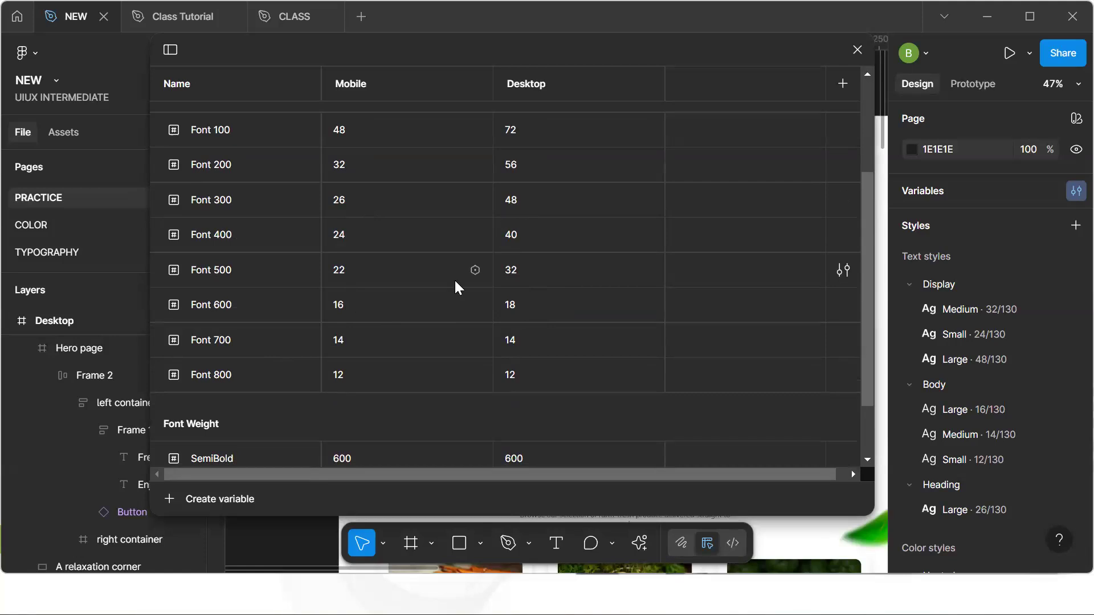
{"action": "scroll", "coordinate": [453, 278], "scroll_direction": "up", "scroll_amount": 3}
{"action": "scroll", "coordinate": [453, 278], "scroll_direction": "down", "scroll_amount": 4}
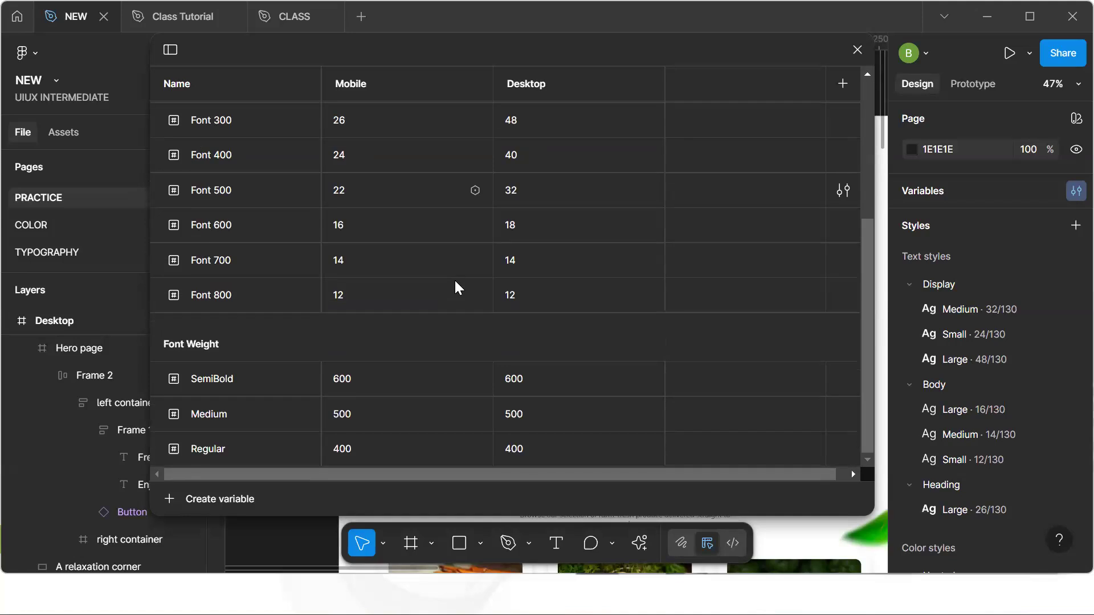
{"action": "left_click", "coordinate": [528, 225]}
{"action": "type", "text": "20"}
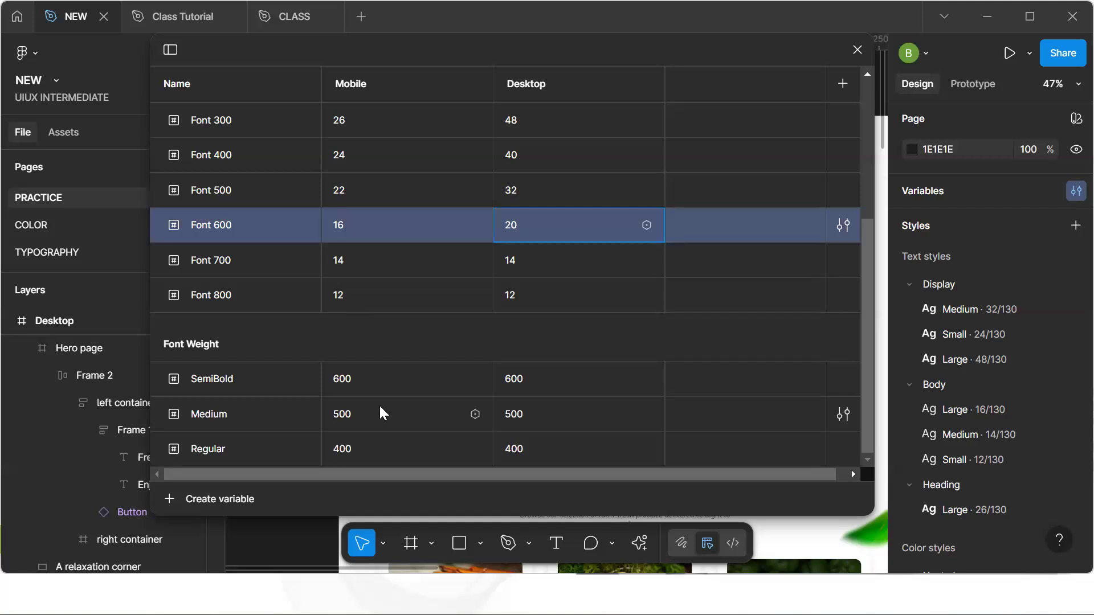
{"action": "key", "text": "Return"}
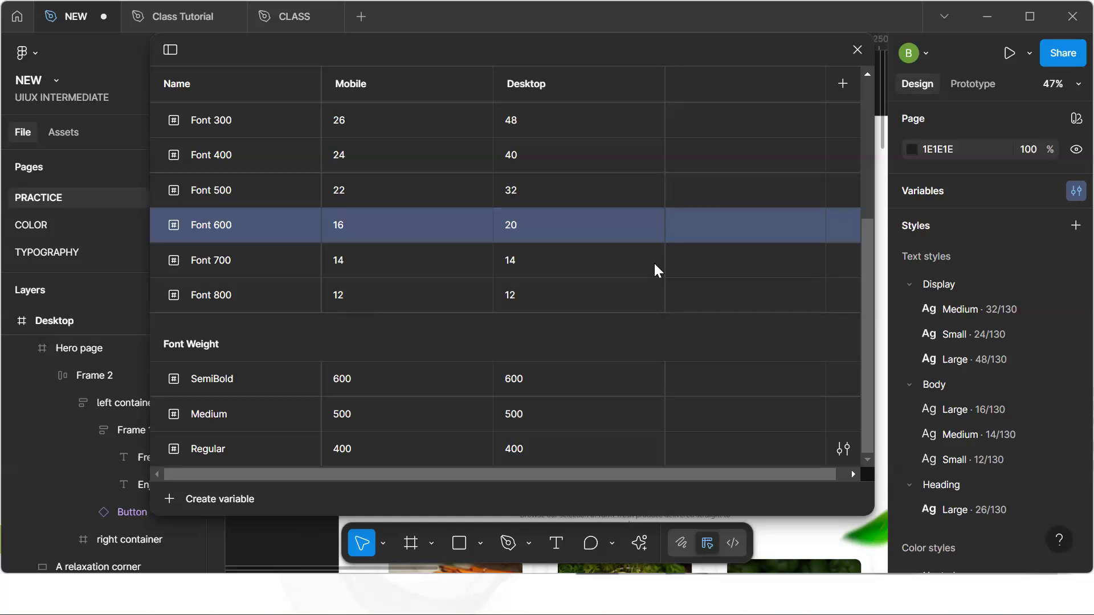
{"action": "left_click", "coordinate": [858, 49]}
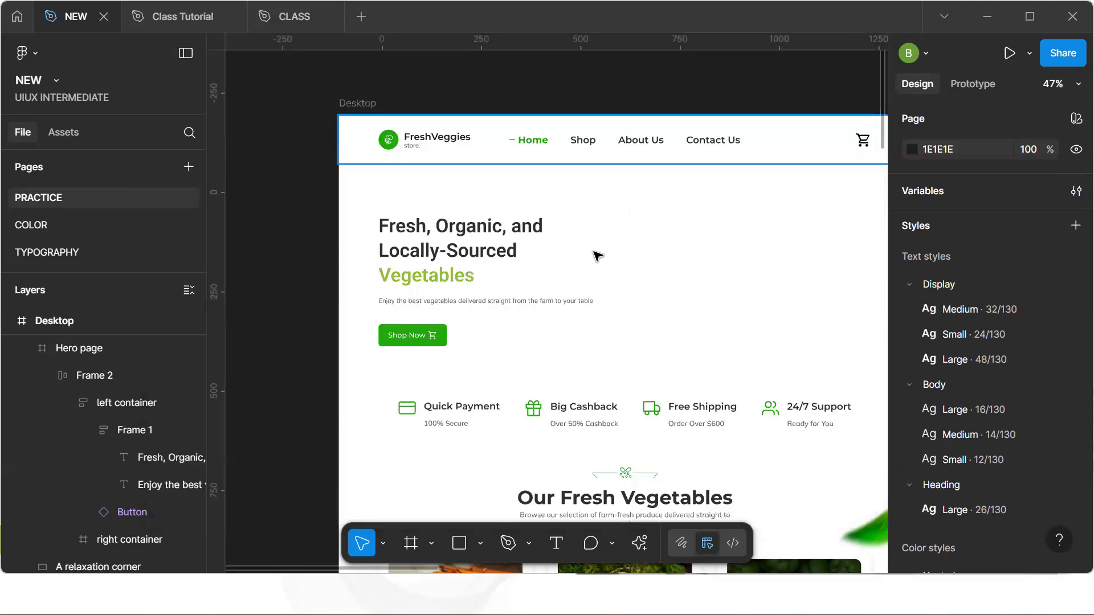
Select the hero headline, detach its text style, and undo the detachment
{"action": "double_click", "coordinate": [493, 293]}
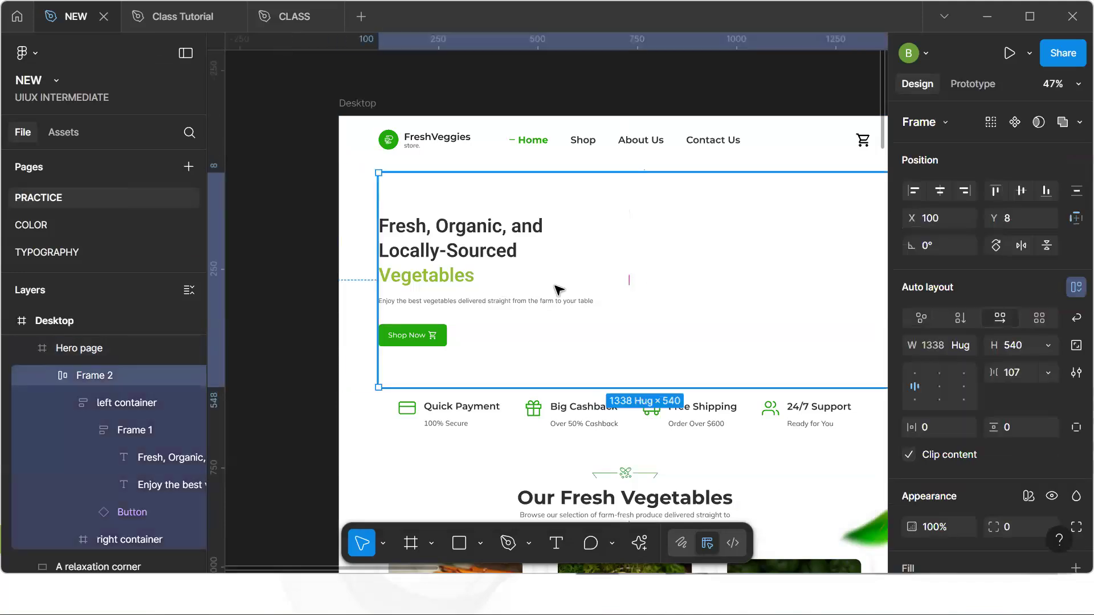
{"action": "left_click", "coordinate": [364, 296]}
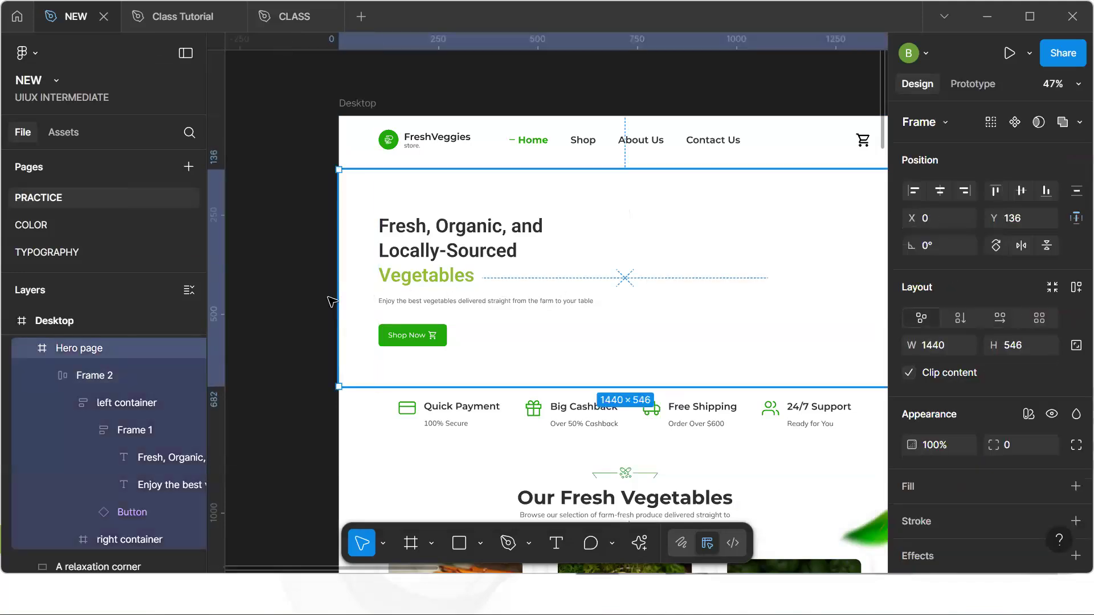
{"action": "left_click", "coordinate": [284, 309]}
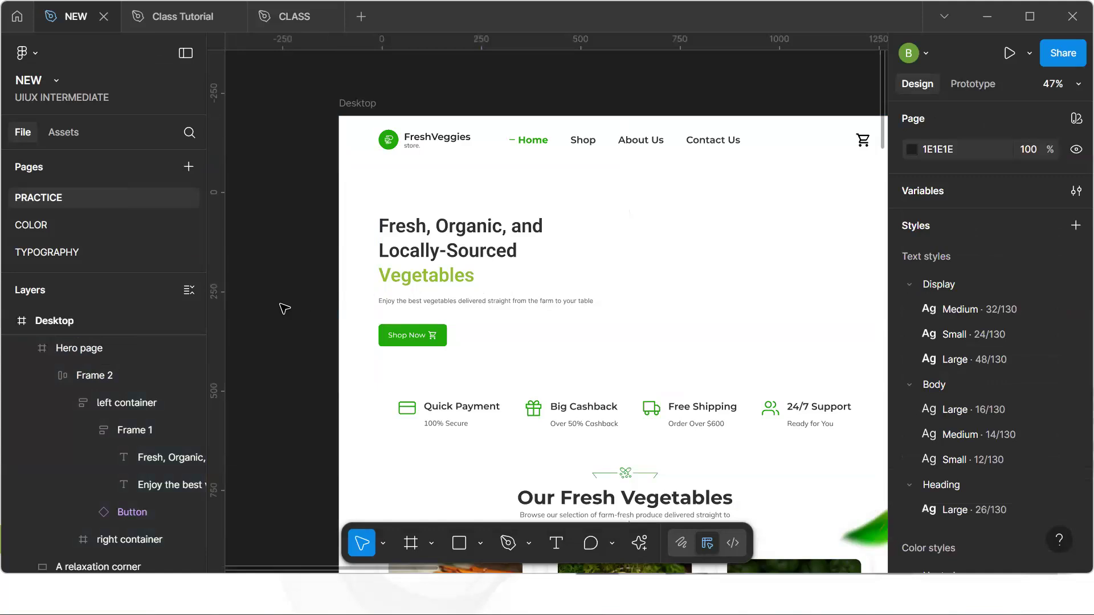
{"action": "double_click", "coordinate": [444, 262]}
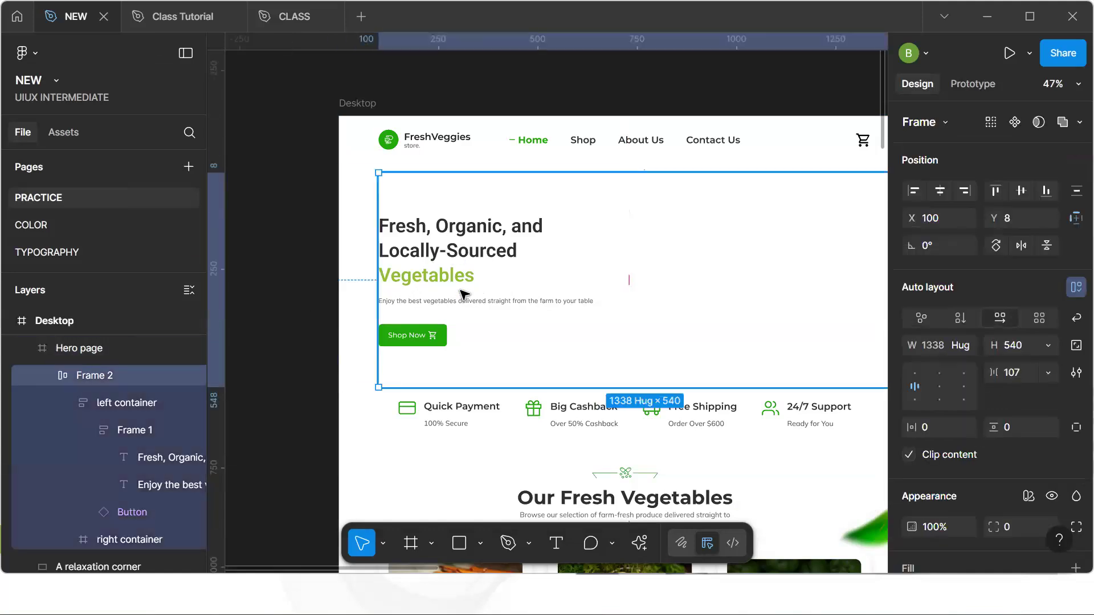
{"action": "left_click", "coordinate": [463, 254], "text": "ctrl"}
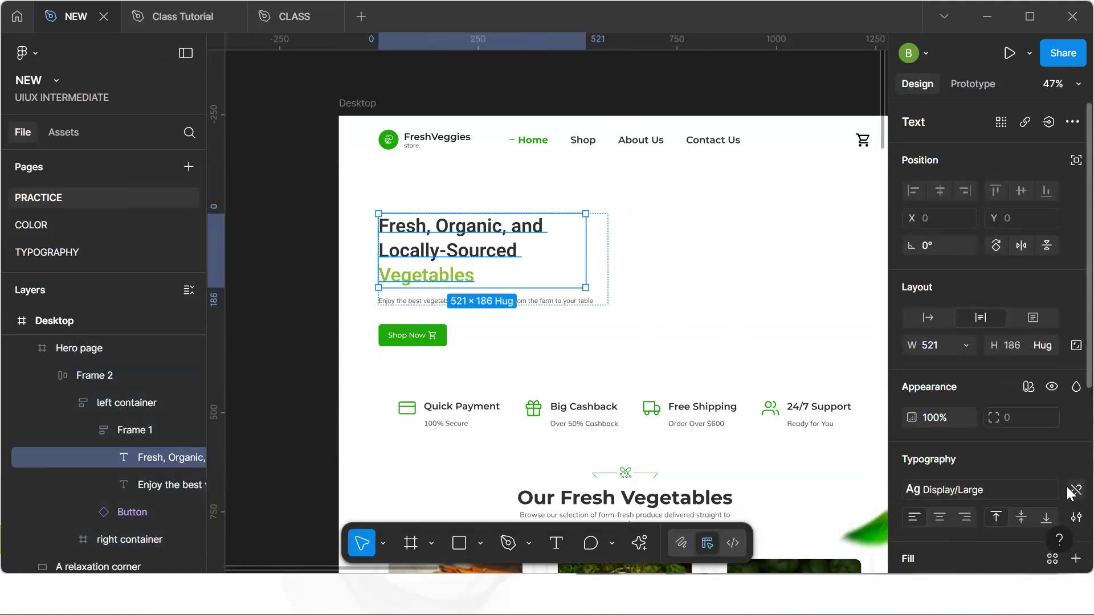
{"action": "left_click", "coordinate": [1076, 490]}
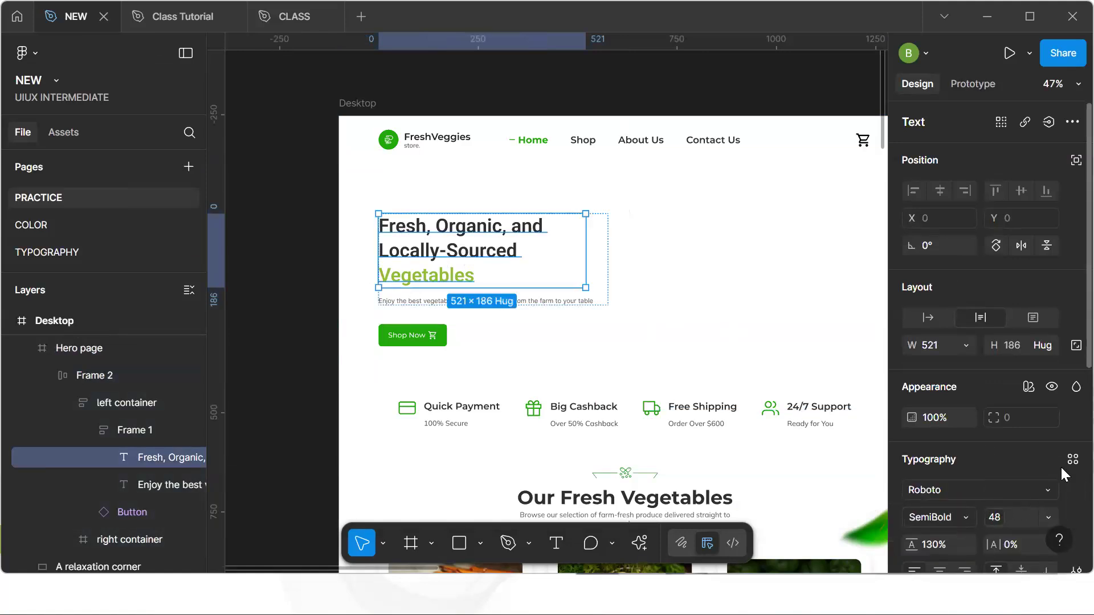
{"action": "key", "text": "ctrl+z"}
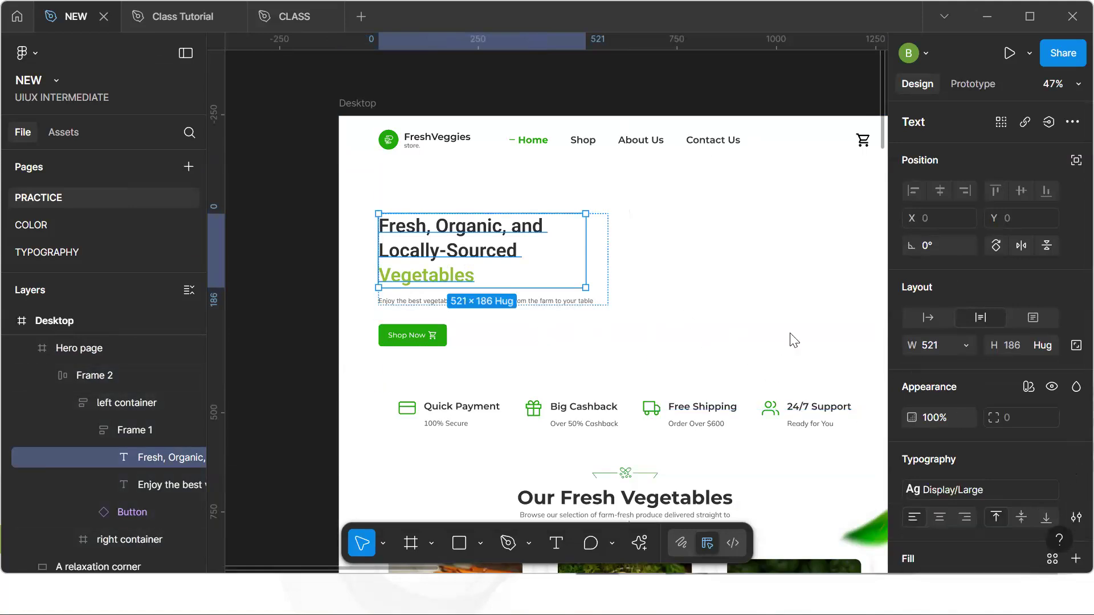
Bind the Display/Large text style's font family to the Font Family/Name2 variable
{"action": "left_click", "coordinate": [262, 301]}
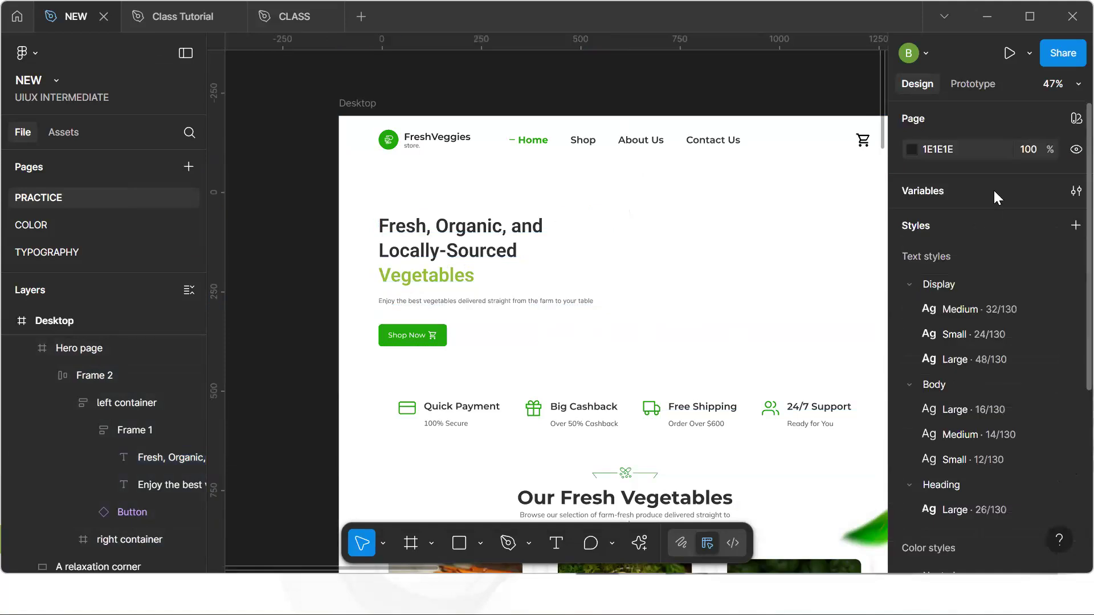
{"action": "left_click", "coordinate": [1075, 191]}
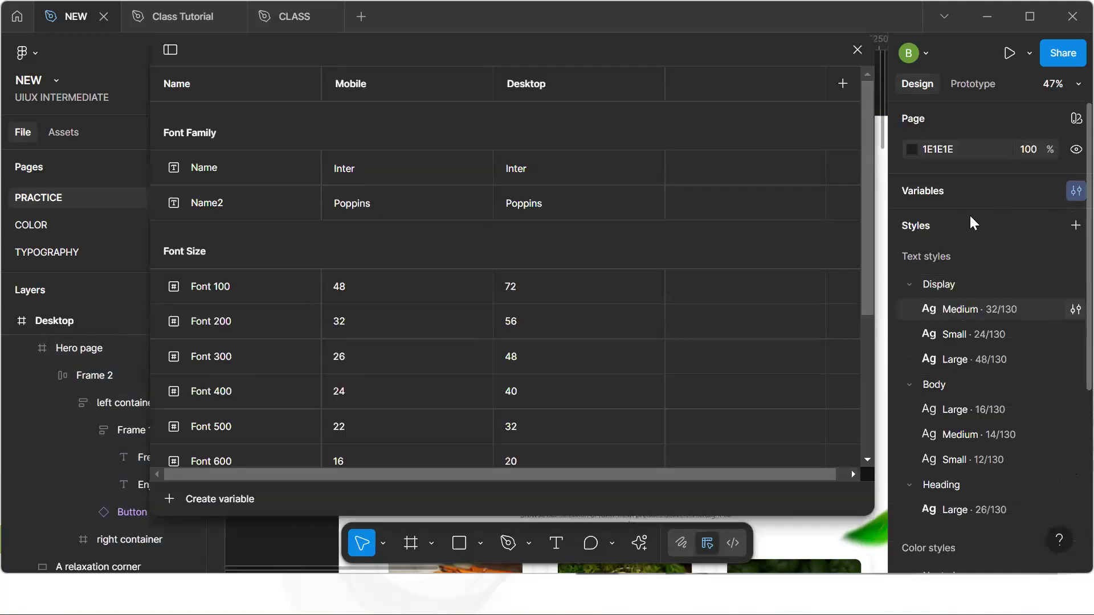
{"action": "left_click", "coordinate": [858, 50]}
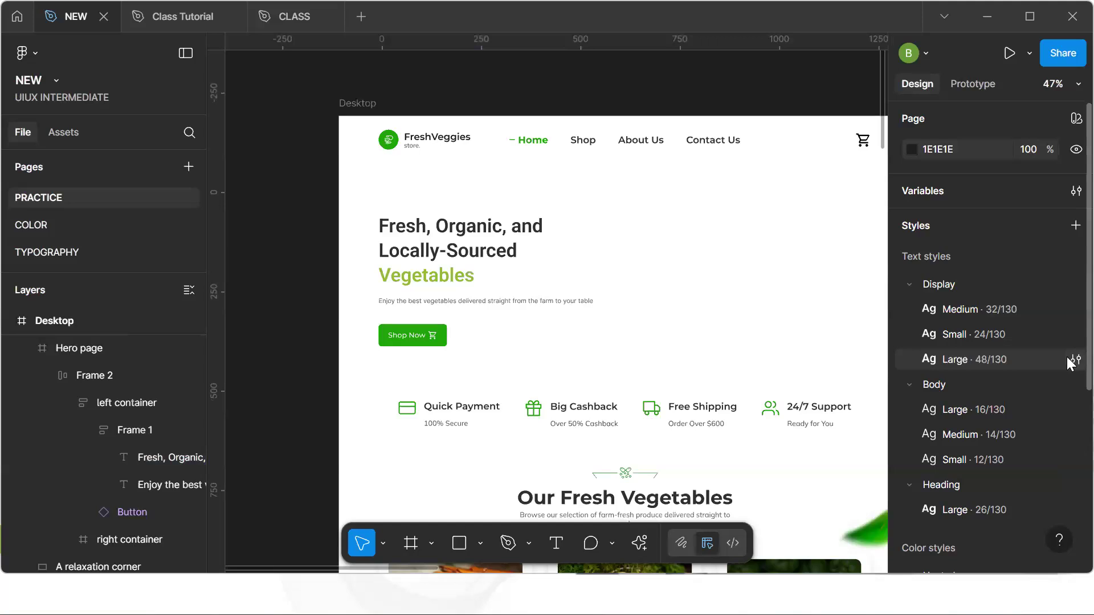
{"action": "left_click", "coordinate": [1075, 359]}
{"action": "left_click", "coordinate": [850, 482]}
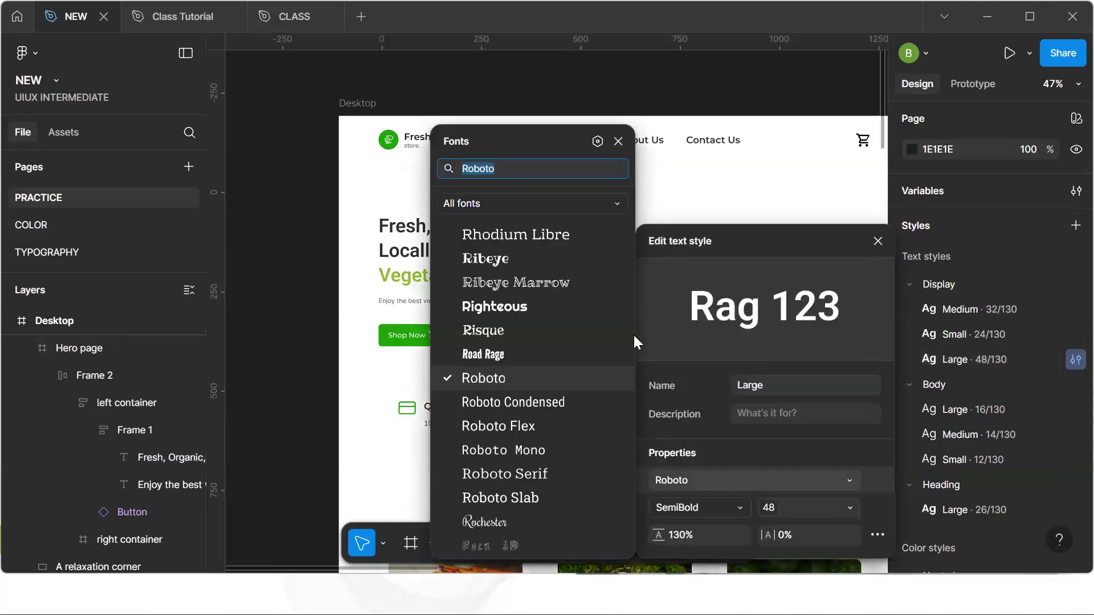
{"action": "left_click", "coordinate": [597, 141]}
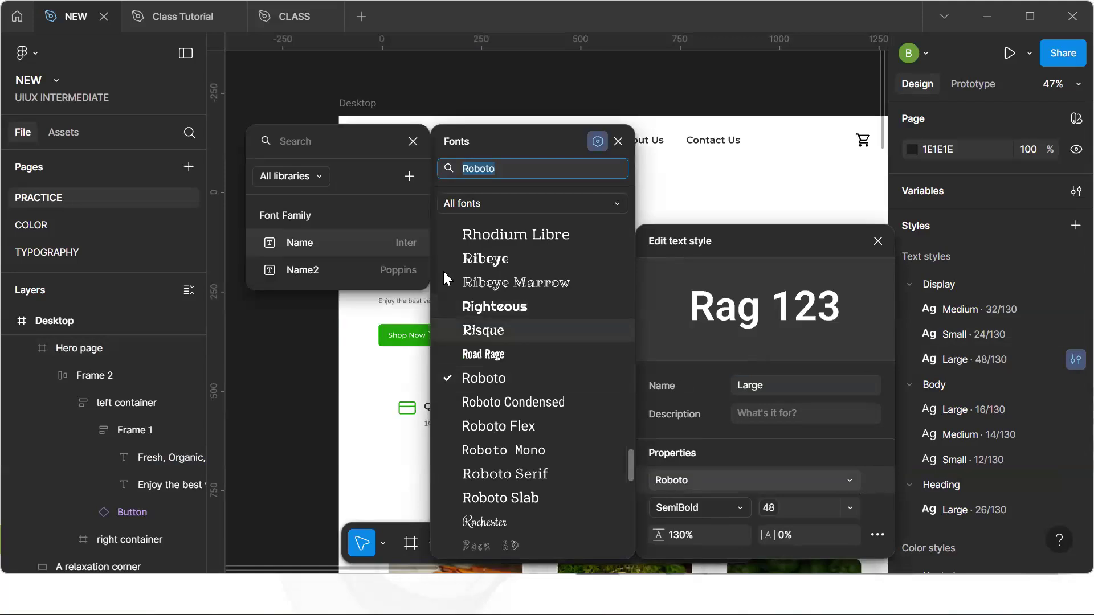
{"action": "left_click", "coordinate": [343, 267]}
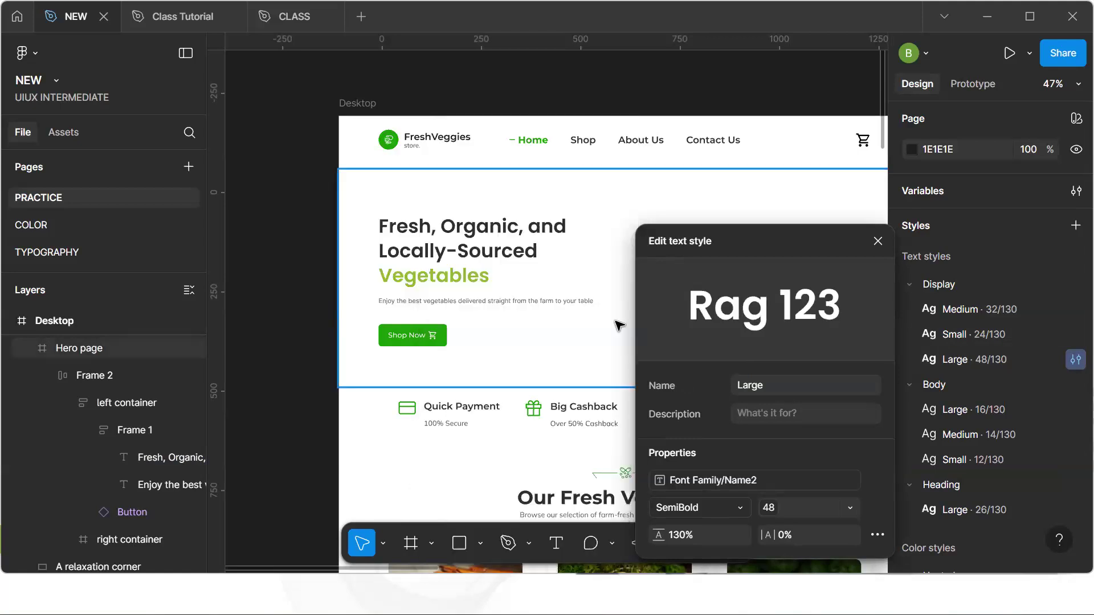
Bind the Display/Large style's font weight to the SemiBold font weight variable
{"action": "left_click", "coordinate": [740, 508]}
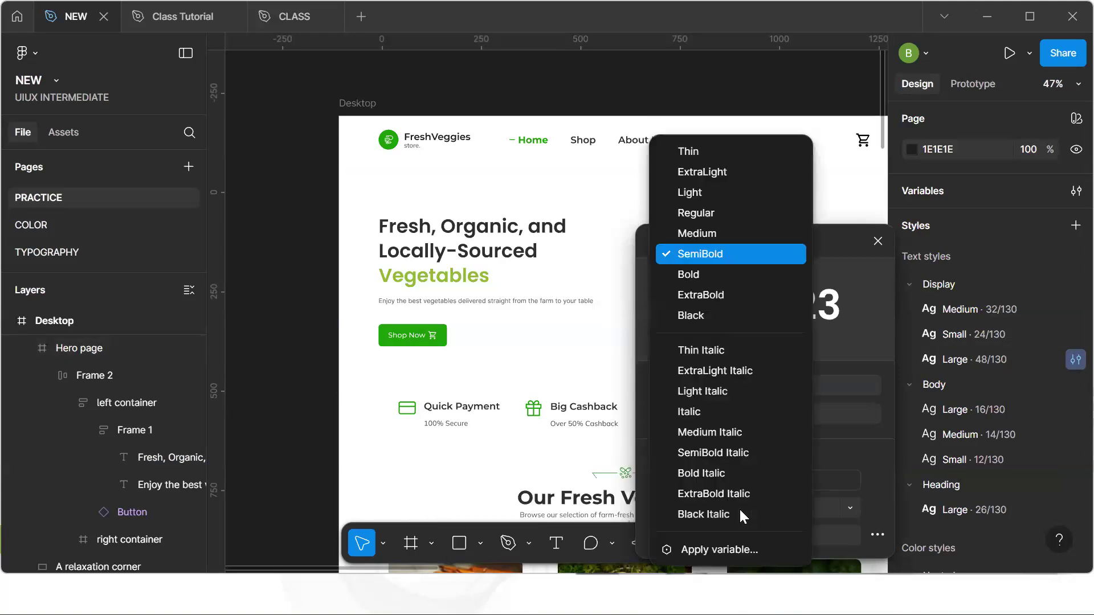
{"action": "left_click", "coordinate": [735, 552]}
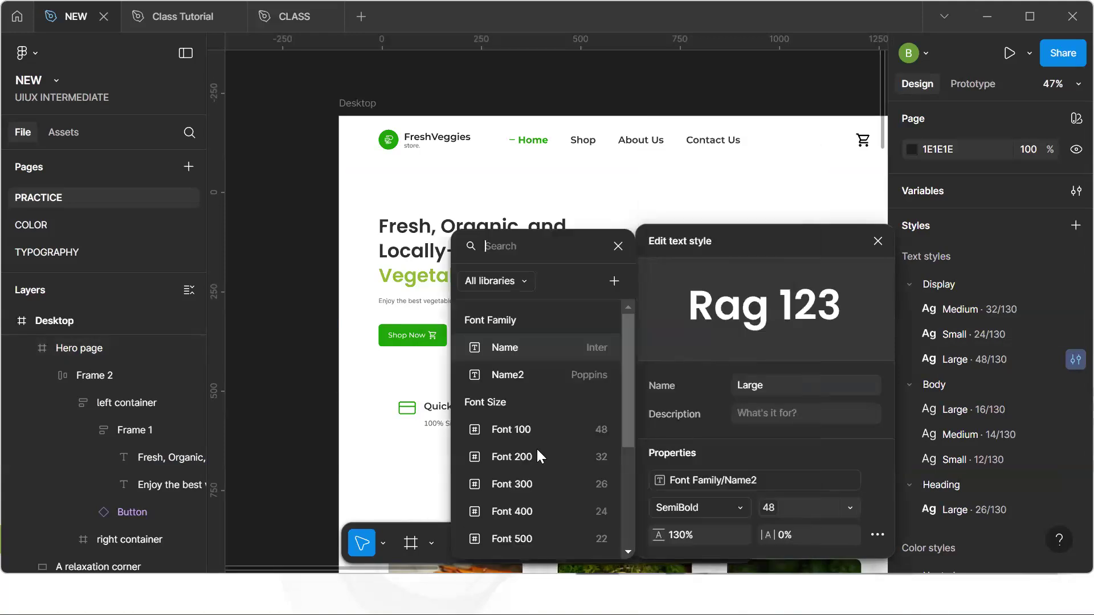
{"action": "type", "text": "se"}
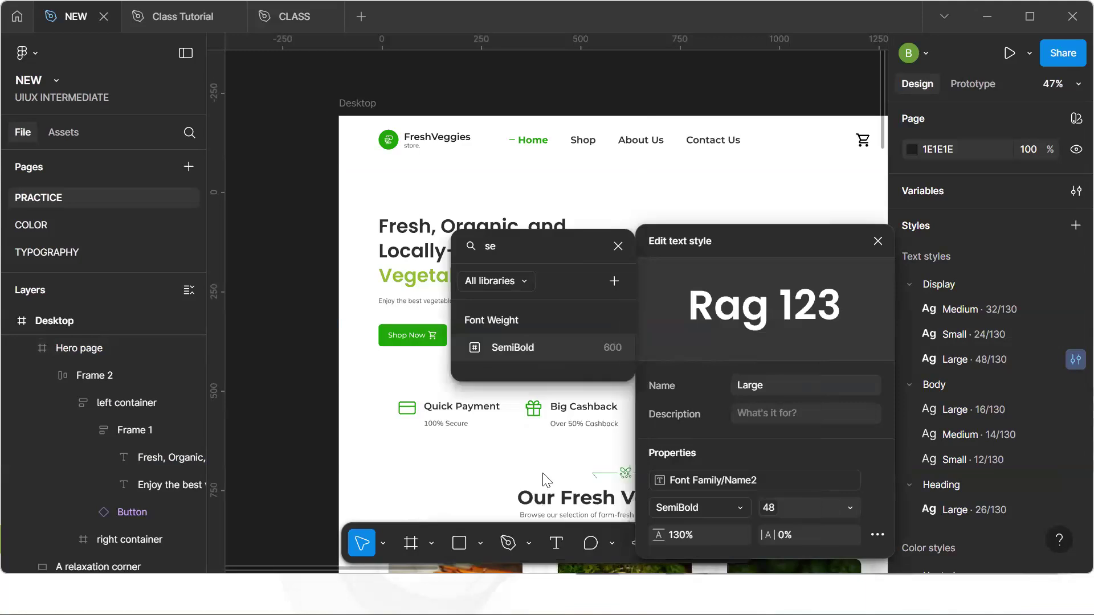
{"action": "left_click", "coordinate": [566, 349]}
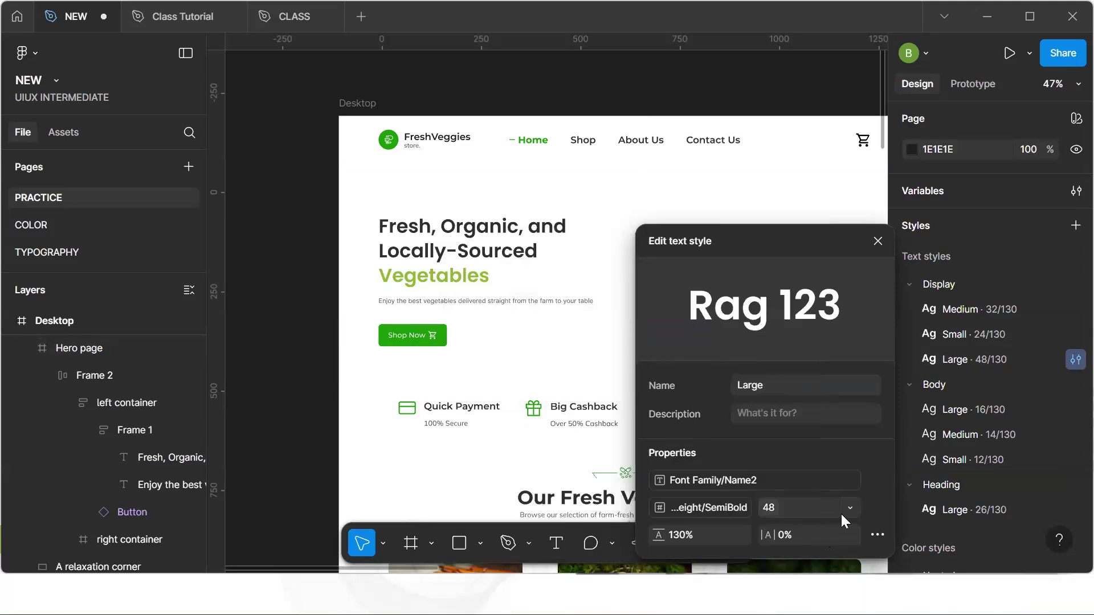
Try to apply a variable to the Display/Large font size, then close the style editor
{"action": "left_click", "coordinate": [848, 509]}
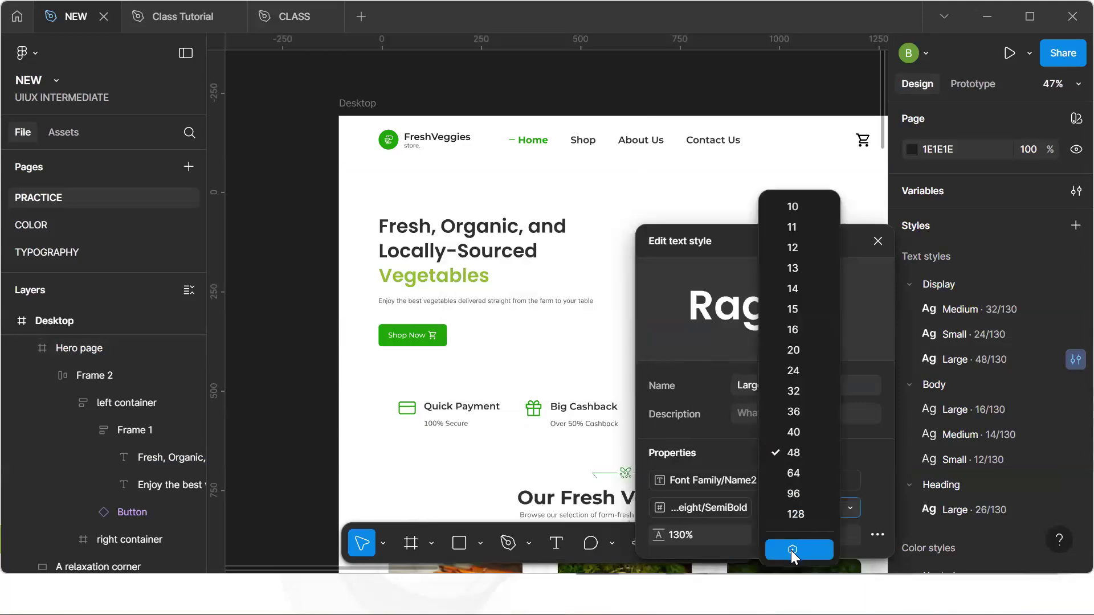
{"action": "left_click", "coordinate": [791, 550]}
{"action": "left_click", "coordinate": [563, 351]}
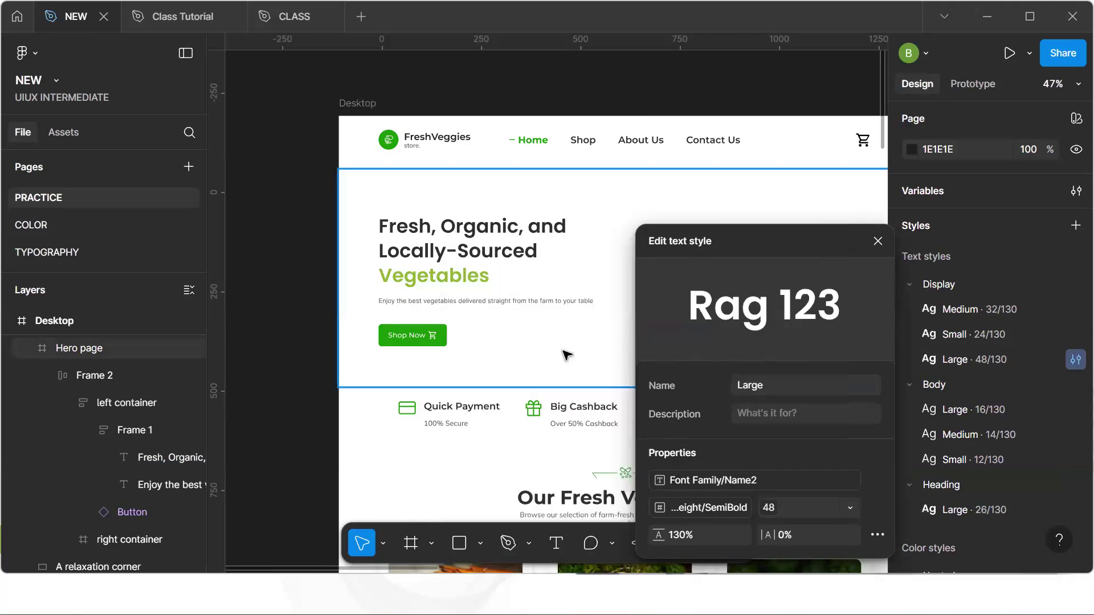
{"action": "left_click", "coordinate": [878, 241]}
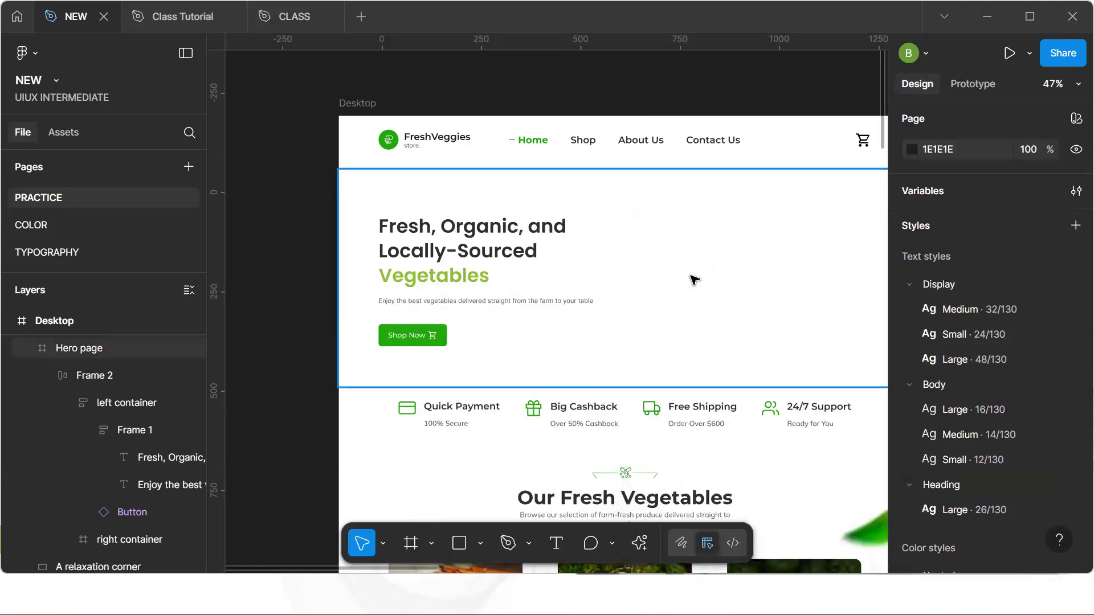
Inspect the Display/Small and Body/Large text style settings
{"action": "left_click", "coordinate": [1075, 335]}
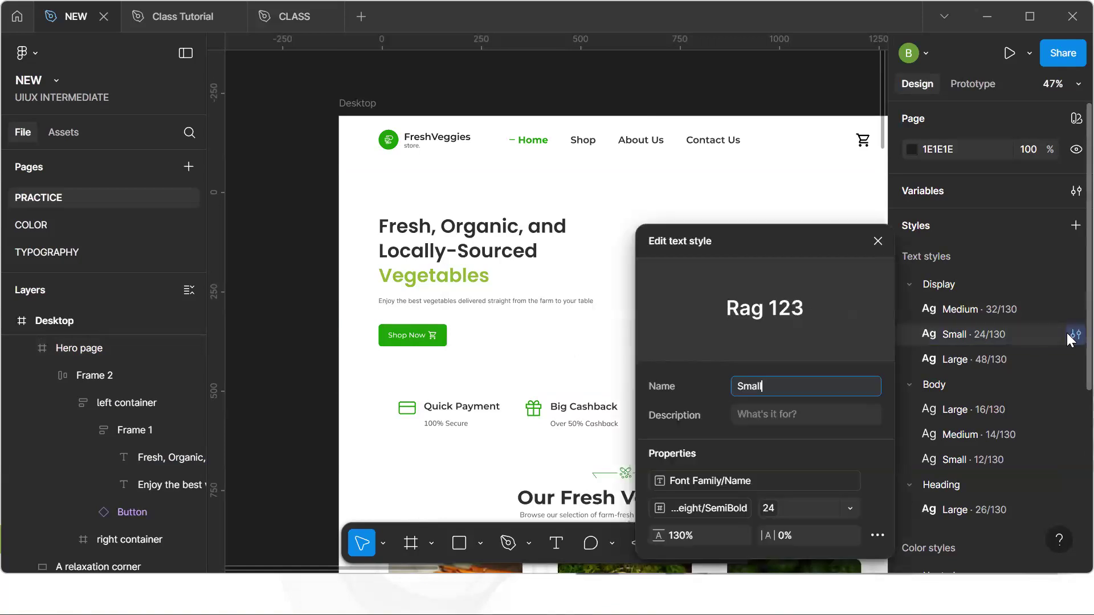
{"action": "left_click", "coordinate": [1068, 411]}
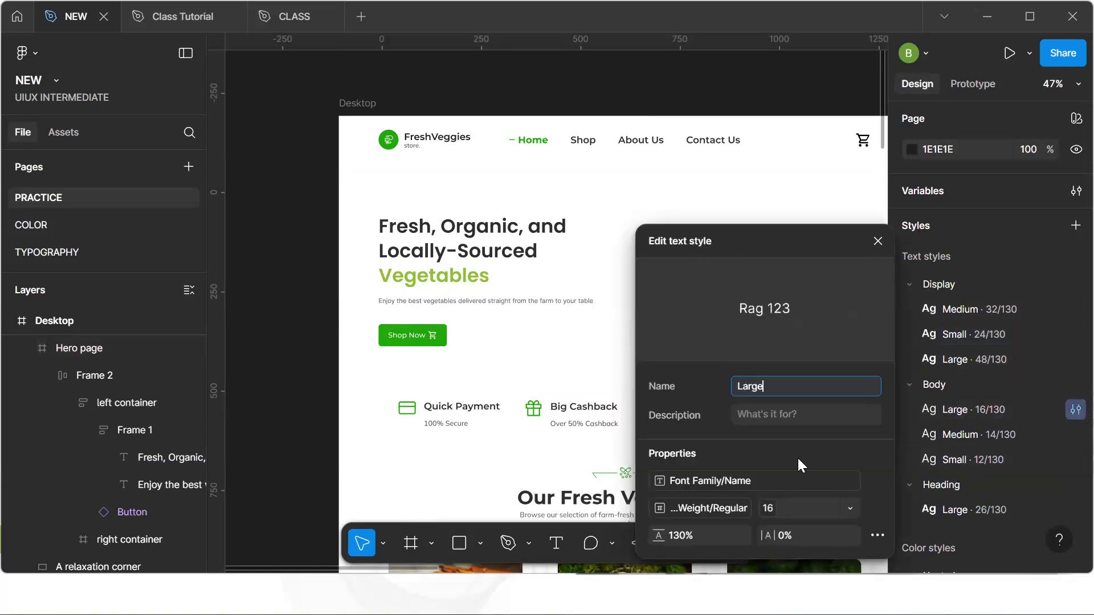
{"action": "left_click", "coordinate": [282, 215]}
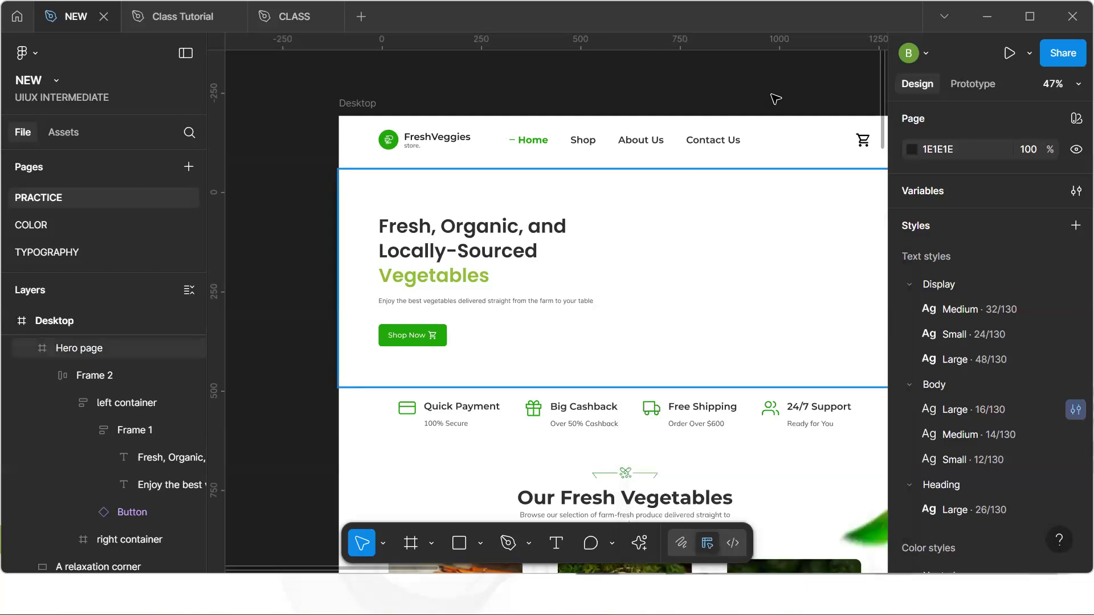
Open the local variables table to review the font family and font size variables, then close it
{"action": "key", "text": "space"}
{"action": "left_click_drag", "start_coordinate": [622, 318], "coordinate": [626, 284]}
{"action": "left_click", "coordinate": [494, 244]}
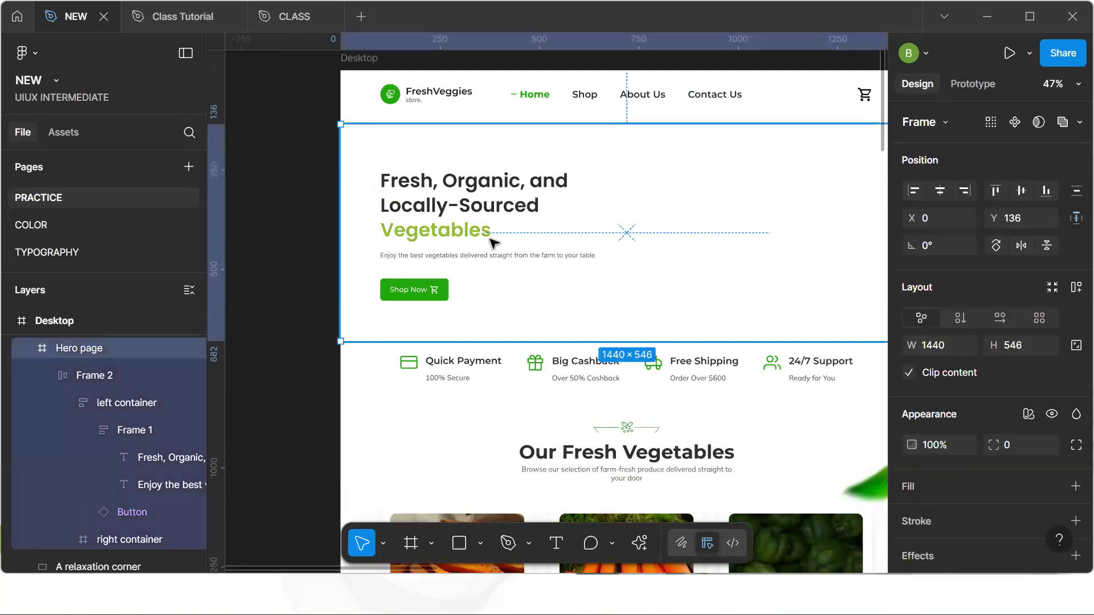
{"action": "left_click", "coordinate": [271, 245]}
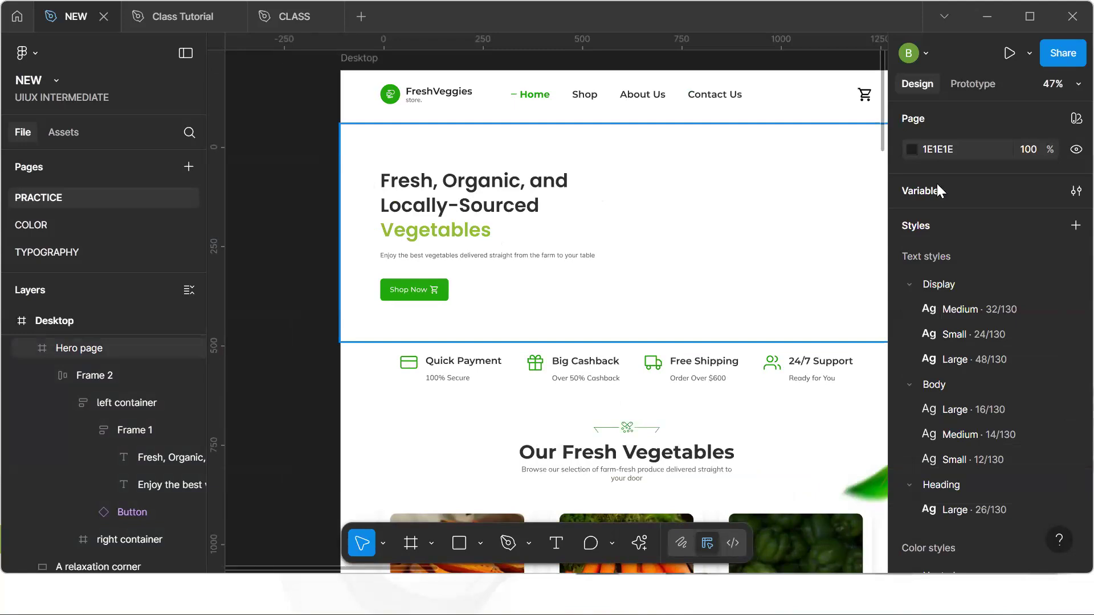
{"action": "left_click", "coordinate": [1076, 191]}
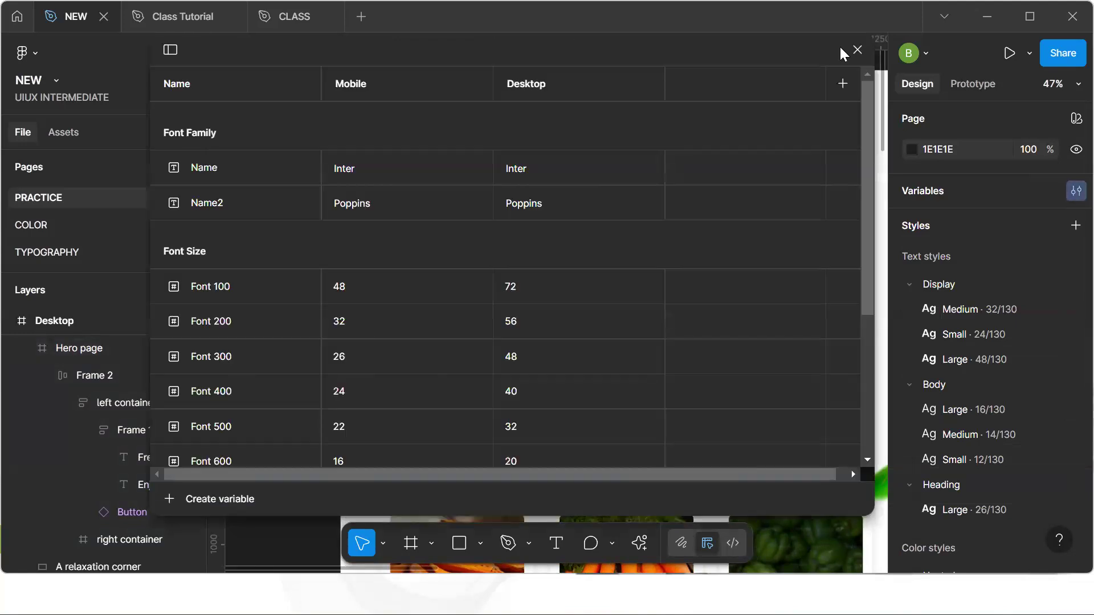
{"action": "left_click", "coordinate": [855, 51]}
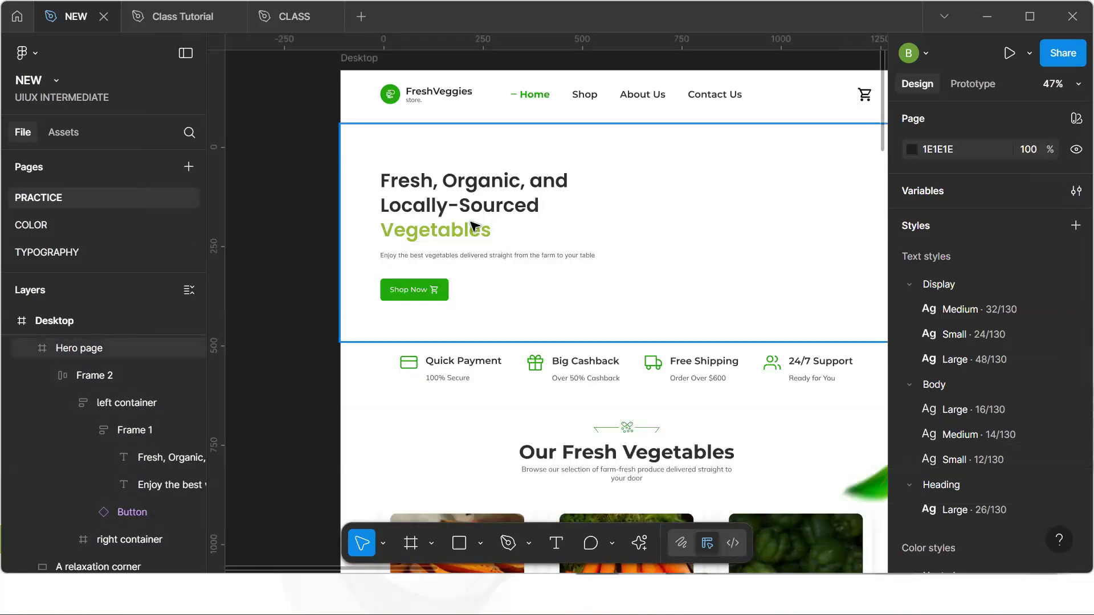
Try to apply the Font Size/Font 100 variable to the hero headline text, then undo it
{"action": "left_click", "coordinate": [471, 223]}
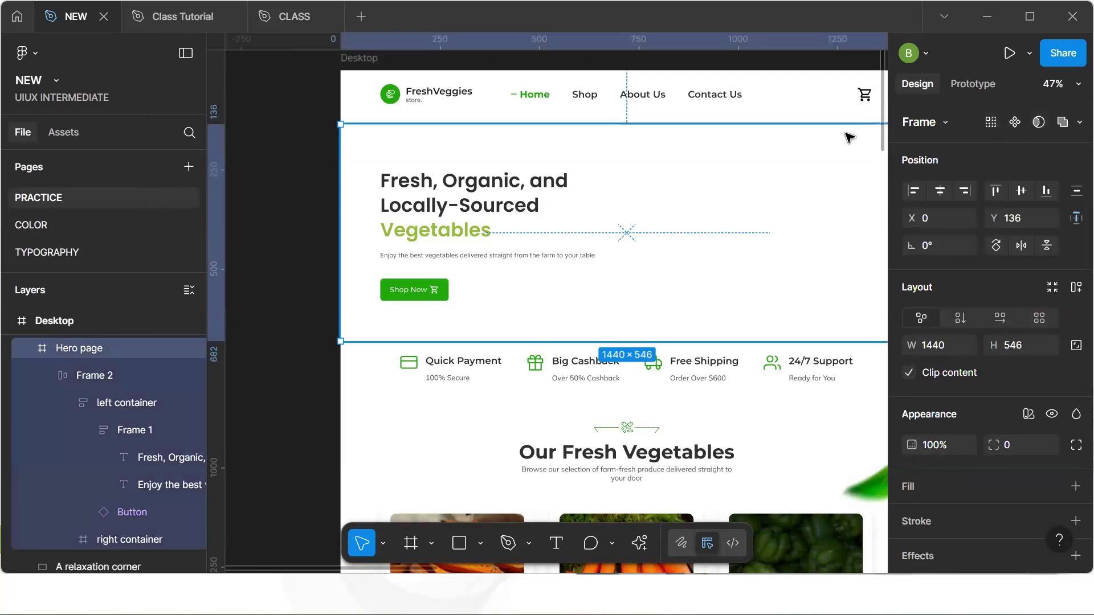
{"action": "double_click", "coordinate": [471, 224]}
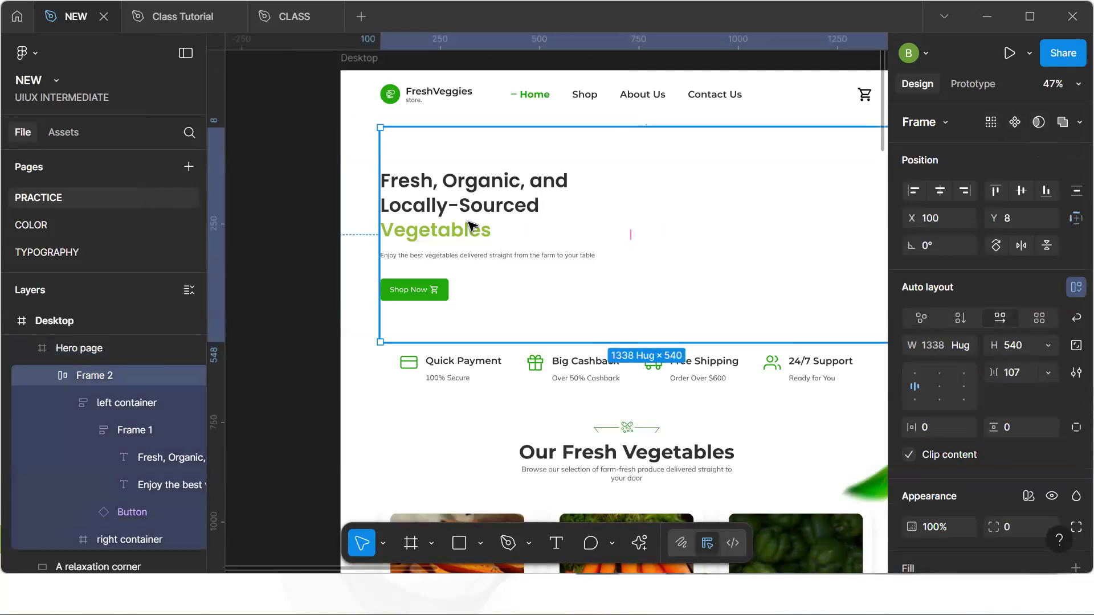
{"action": "double_click", "coordinate": [472, 223]}
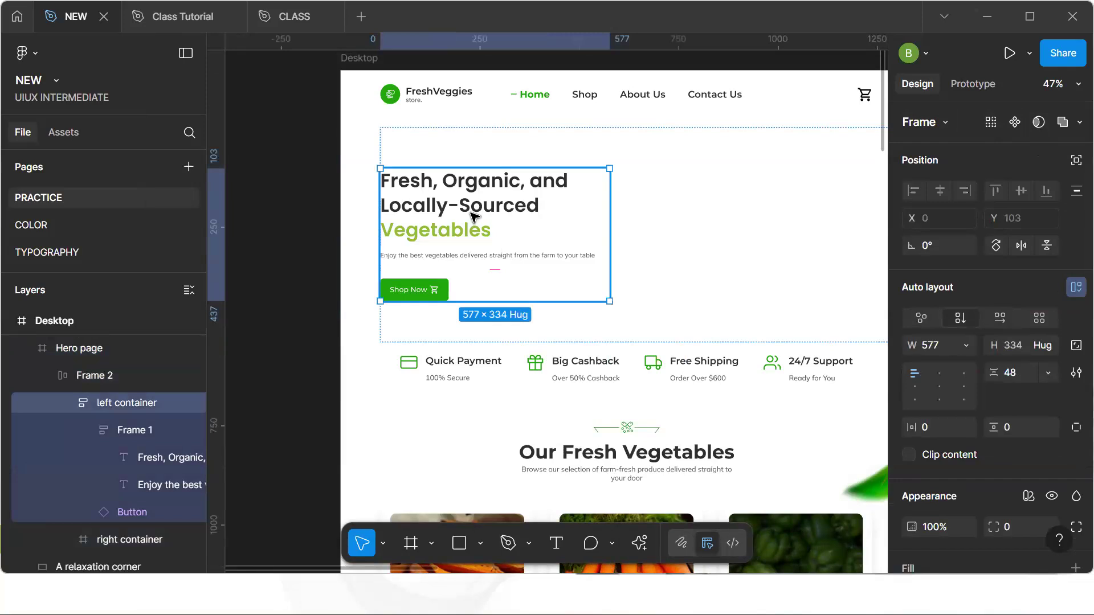
{"action": "double_click", "coordinate": [471, 217]}
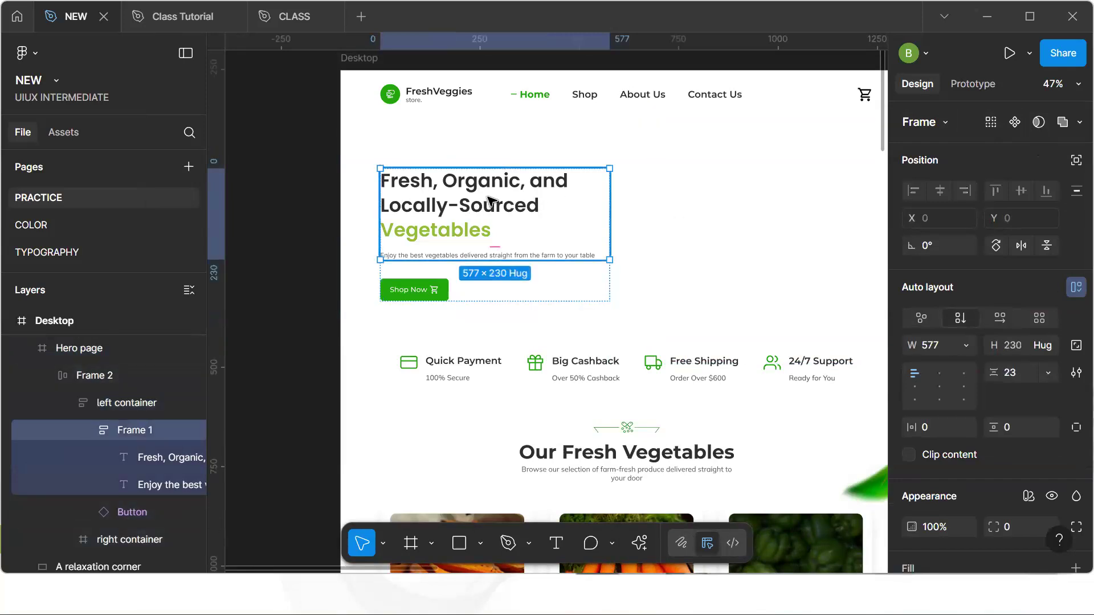
{"action": "double_click", "coordinate": [467, 198]}
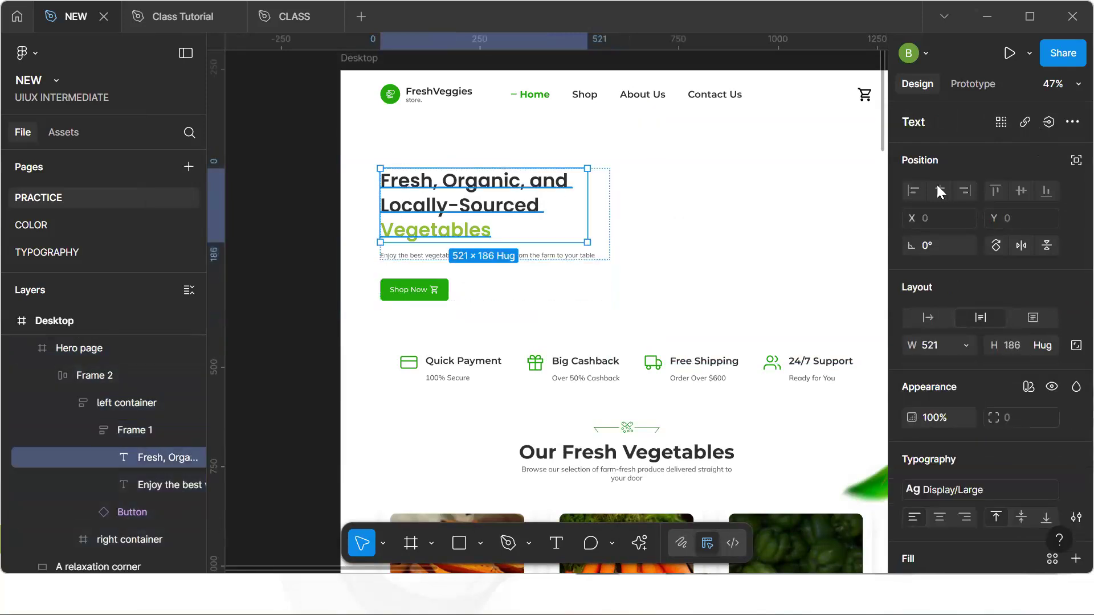
{"action": "left_click", "coordinate": [1048, 122]}
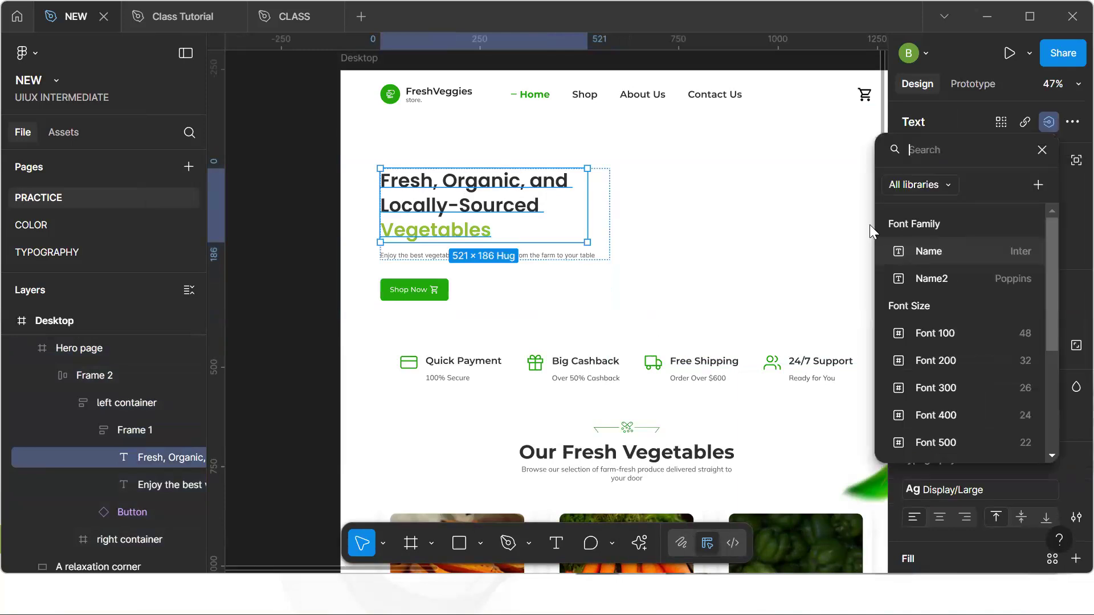
{"action": "left_click", "coordinate": [973, 333]}
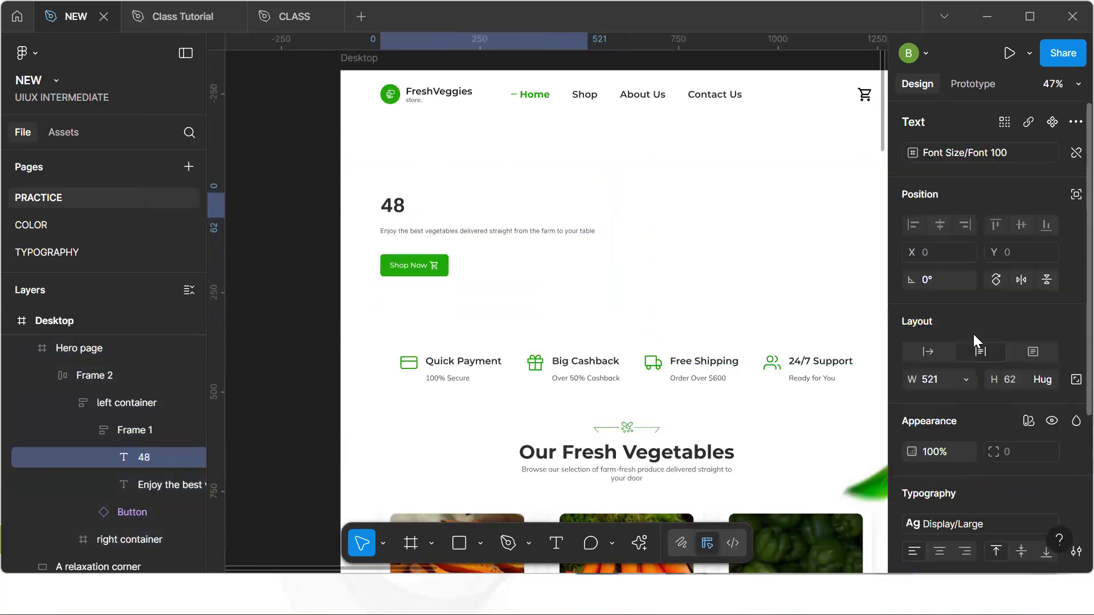
{"action": "key", "text": "ctrl+z"}
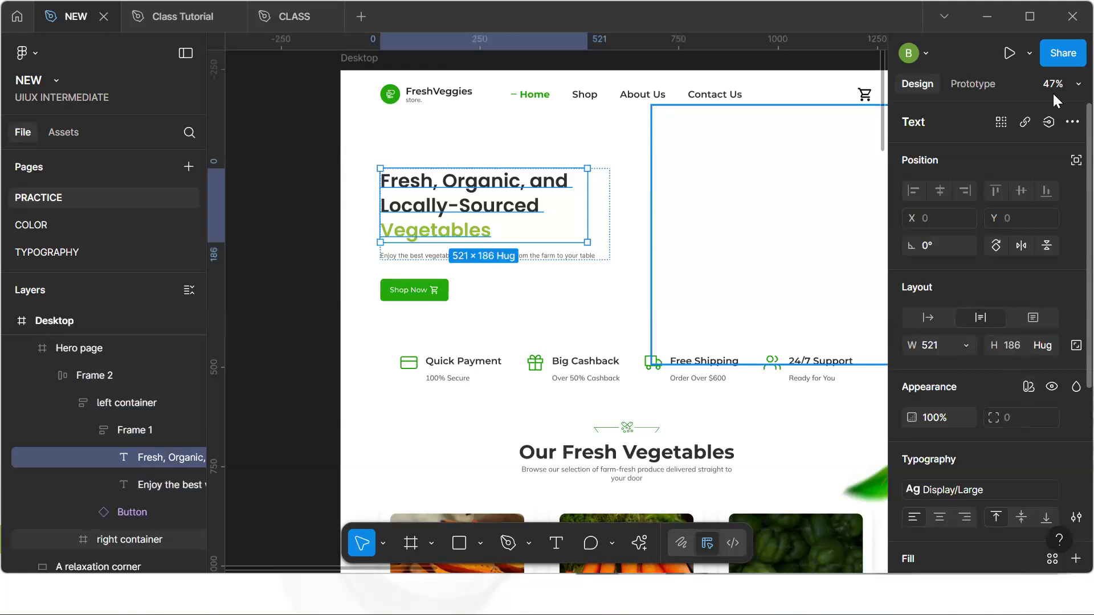
Try to apply the Font Family/Name2 variable to the hero headline text, then undo the changes
{"action": "left_click", "coordinate": [1048, 122]}
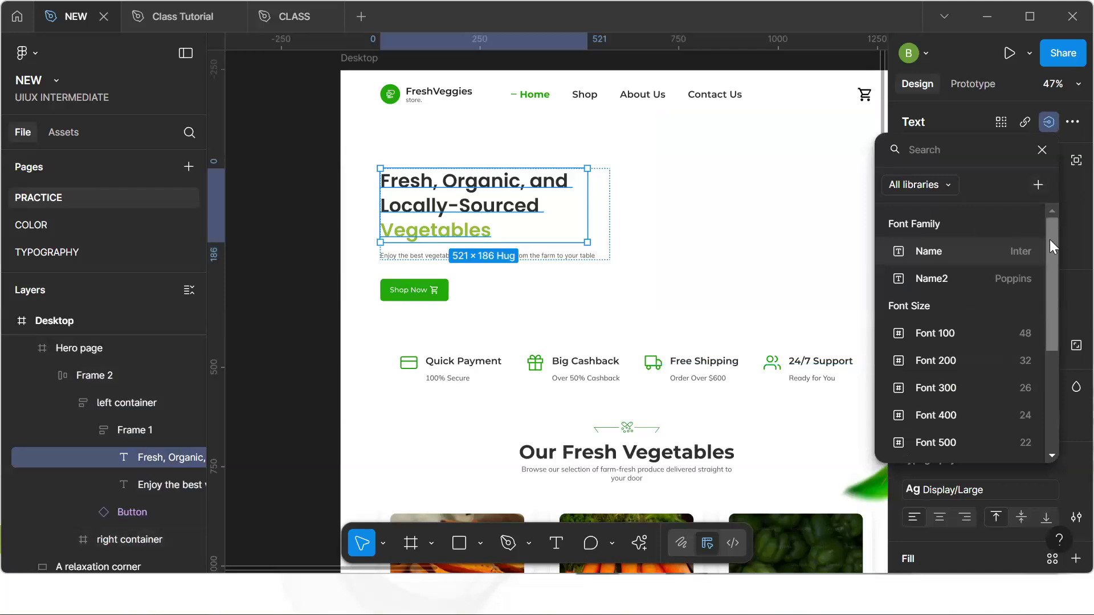
{"action": "left_click", "coordinate": [975, 278]}
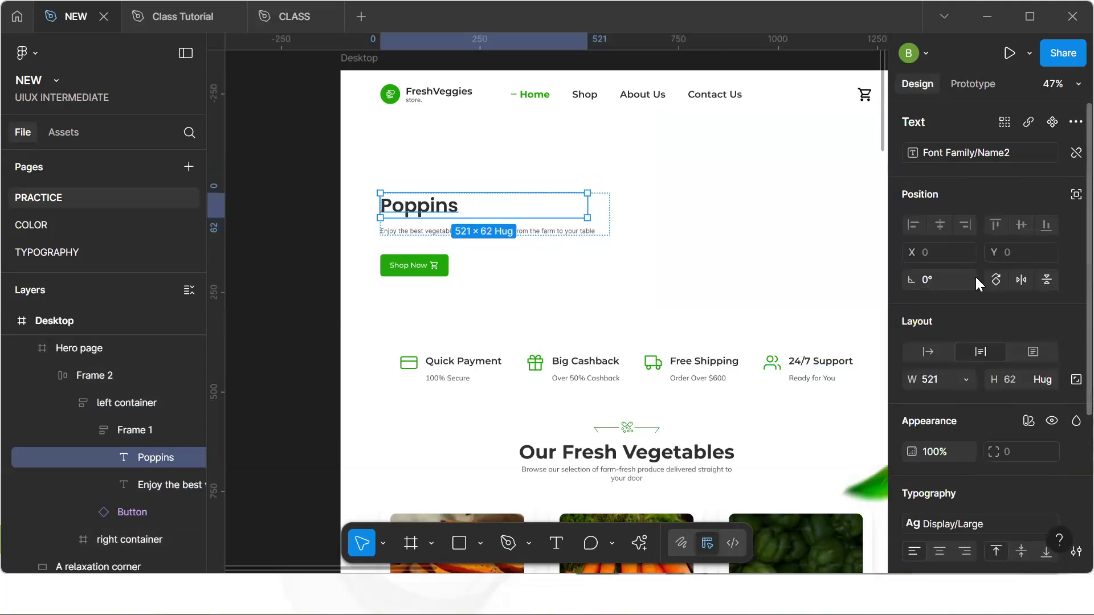
{"action": "left_click", "coordinate": [682, 238]}
{"action": "key", "text": "ctrl+z"}
{"action": "key", "text": "ctrl+z"}
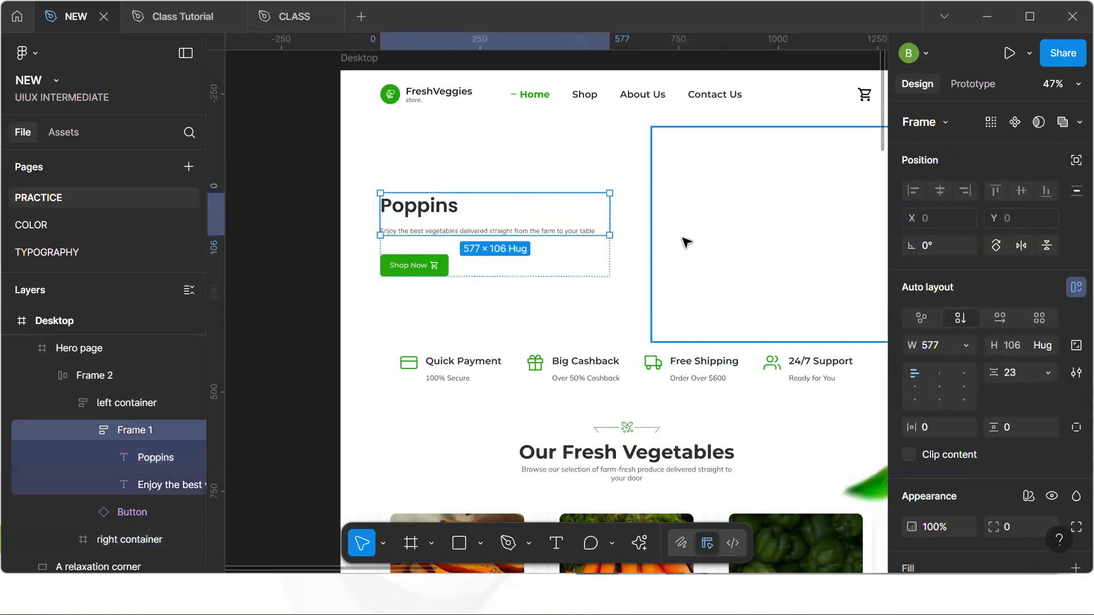
{"action": "key", "text": "ctrl+z"}
{"action": "key", "text": "ctrl+z"}
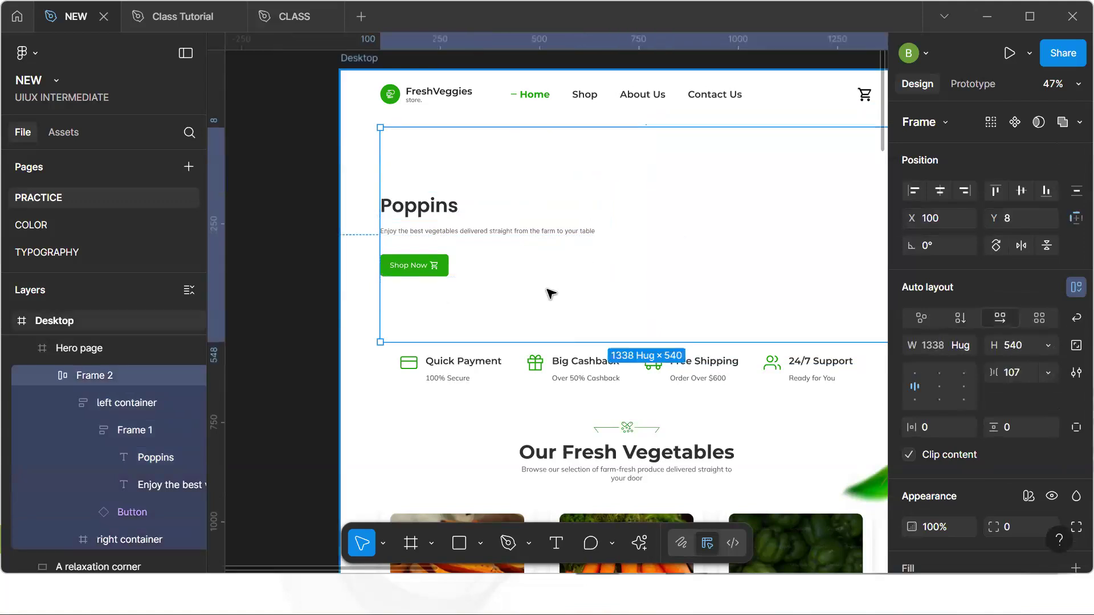
{"action": "key", "text": "ctrl+z"}
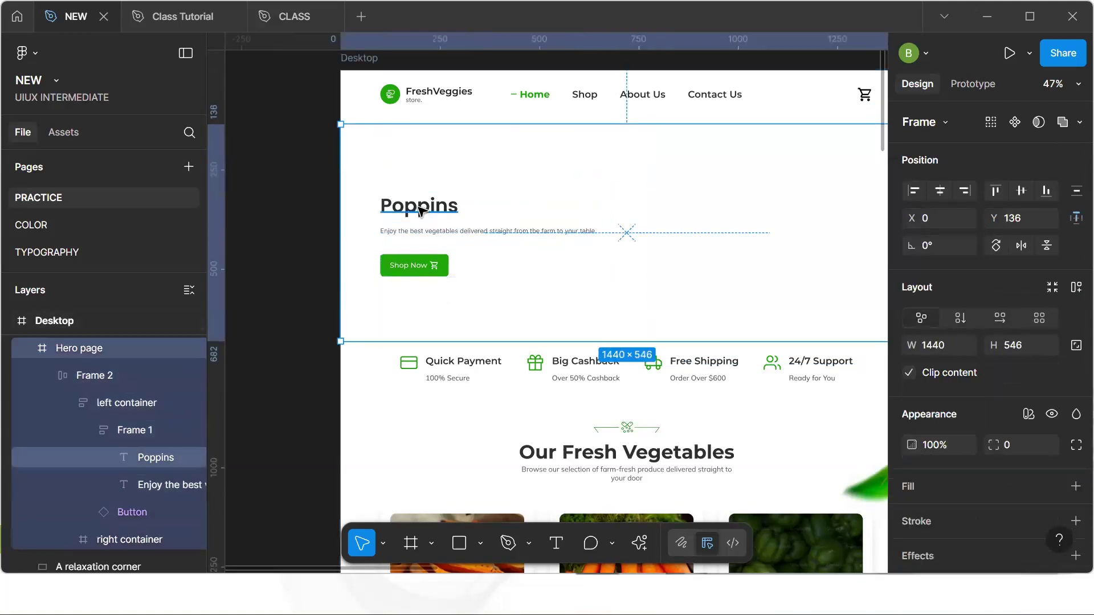
{"action": "key", "text": "Escape"}
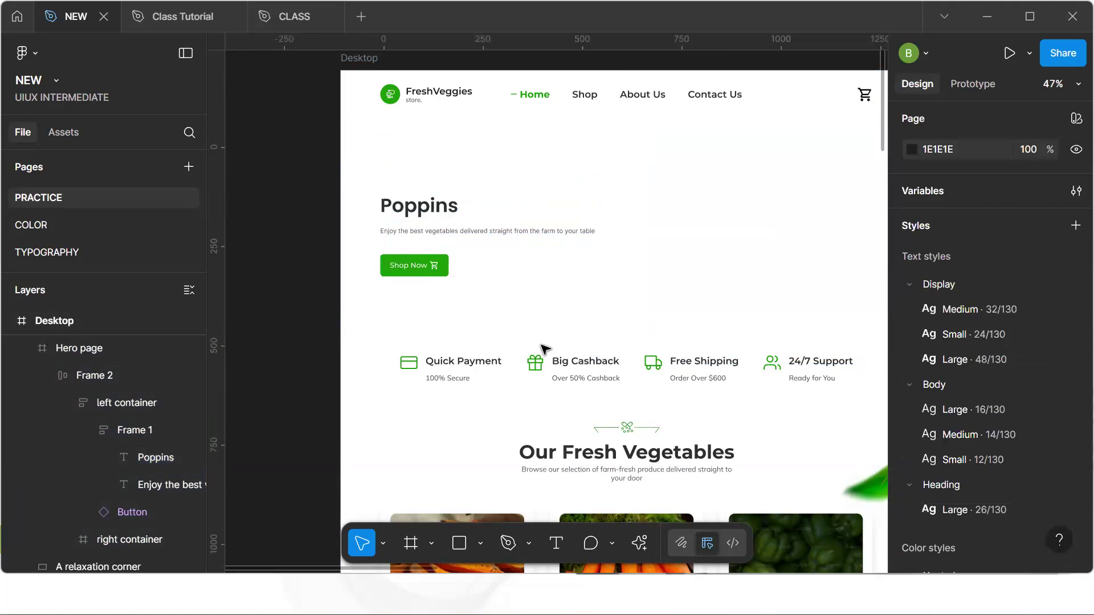
Restore the Desktop hero headline by pasting the original heading text copied from the Mobile frame
{"action": "key", "text": "h"}
{"action": "left_click_drag", "start_coordinate": [552, 332], "coordinate": [417, 308]}
{"action": "scroll", "coordinate": [417, 307], "scroll_direction": "right", "scroll_amount": 5}
{"action": "key", "text": "v"}
{"action": "left_click", "coordinate": [849, 167]}
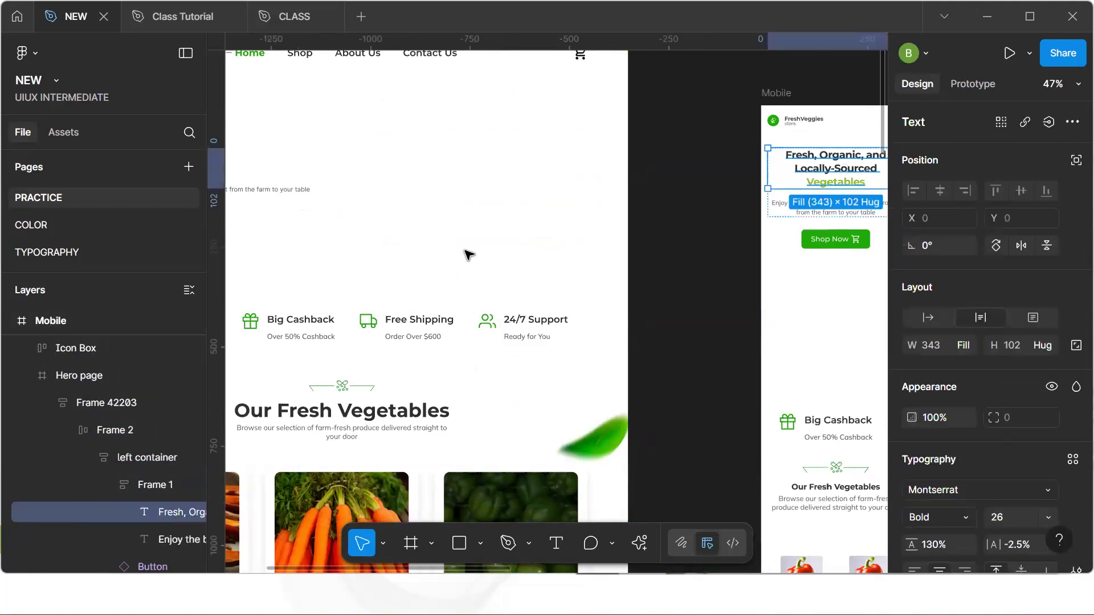
{"action": "key", "text": "h"}
{"action": "scroll", "coordinate": [823, 315], "scroll_direction": "left", "scroll_amount": 3}
{"action": "scroll", "coordinate": [823, 315], "scroll_direction": "up", "scroll_amount": 1}
{"action": "scroll", "coordinate": [781, 336], "scroll_direction": "left", "scroll_amount": 8}
{"action": "scroll", "coordinate": [780, 336], "scroll_direction": "up", "scroll_amount": 2}
{"action": "key", "text": "v"}
{"action": "double_click", "coordinate": [521, 260]}
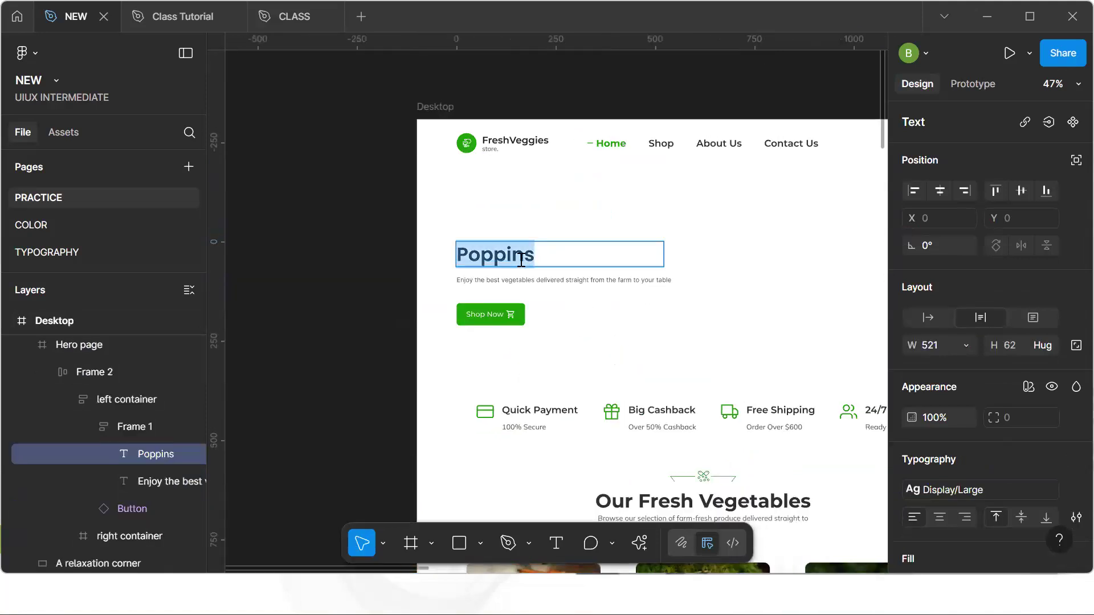
{"action": "type", "text": "Fresh, Organic, and Locally-Sourced Vegetables"}
{"action": "double_click", "coordinate": [539, 281]}
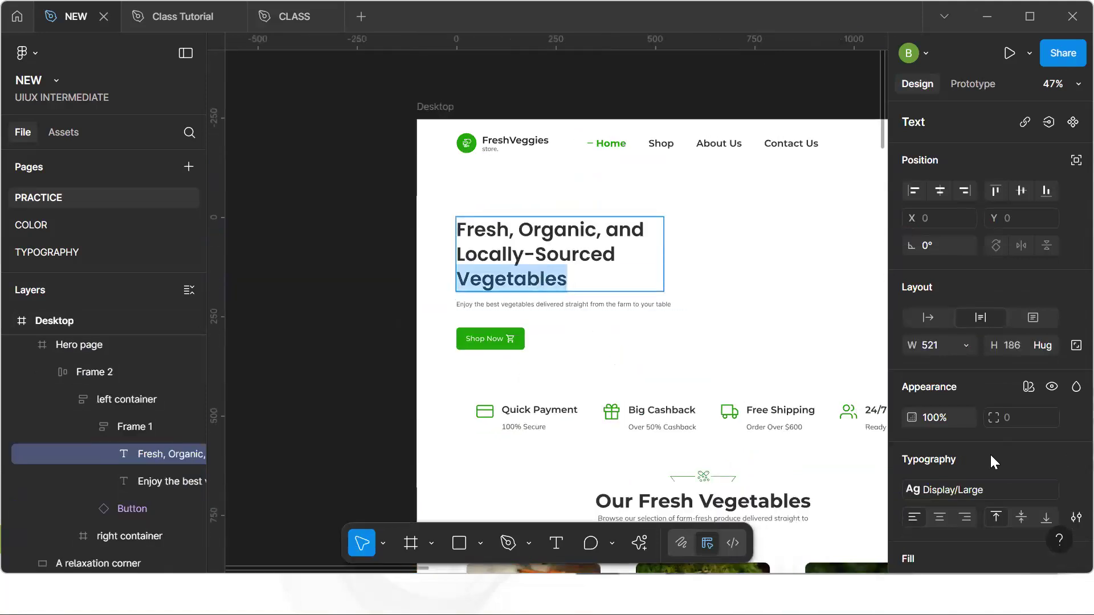
{"action": "scroll", "coordinate": [1034, 488], "scroll_direction": "down", "scroll_amount": 1}
{"action": "scroll", "coordinate": [1034, 486], "scroll_direction": "down", "scroll_amount": 1}
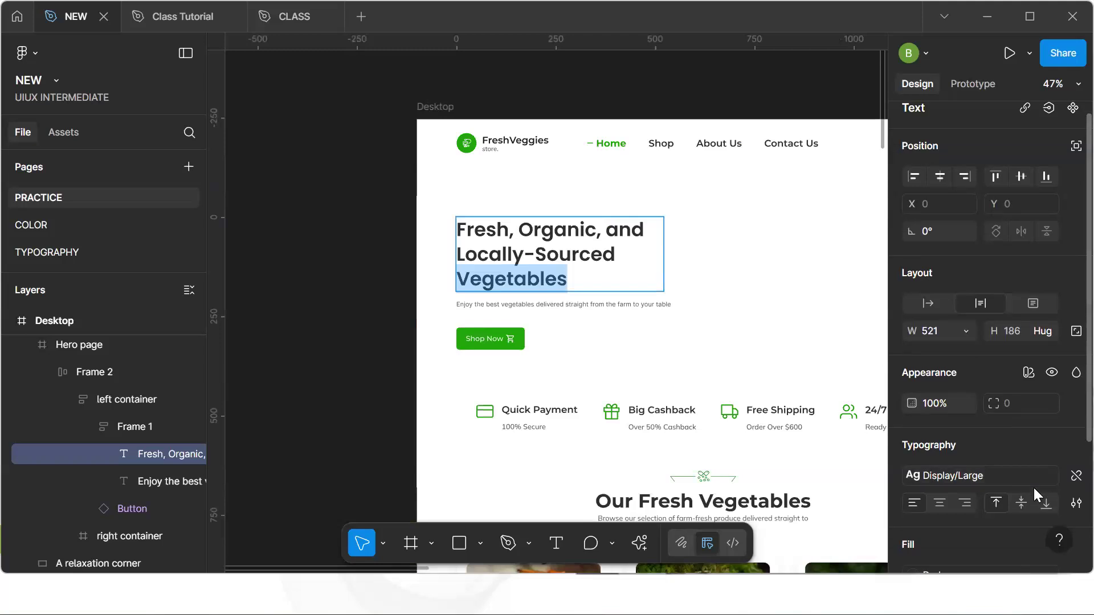
{"action": "type", "text": "i"}
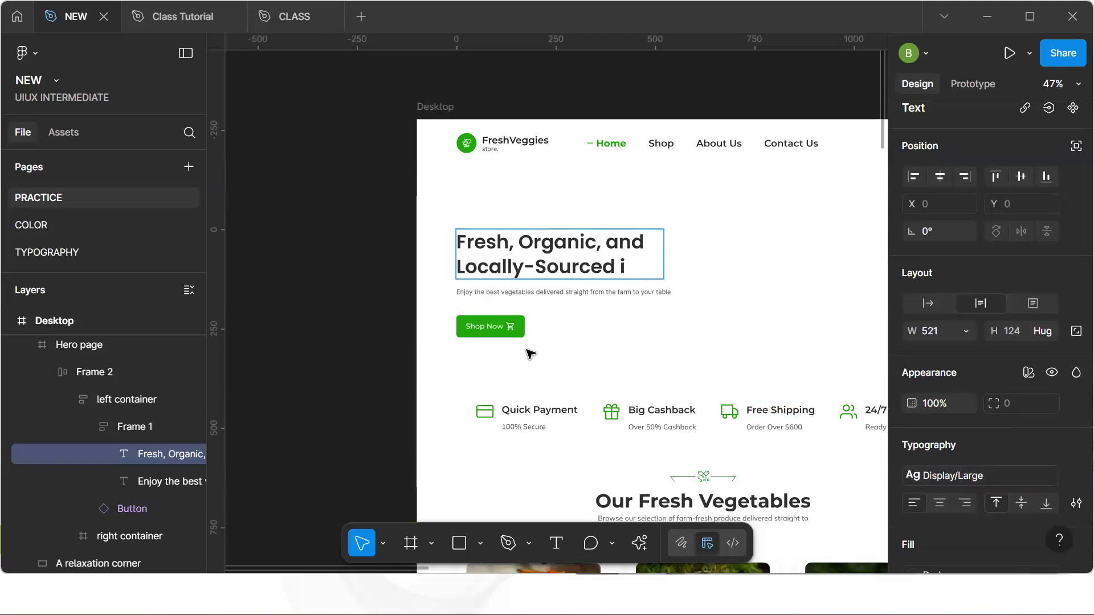
{"action": "key", "text": "ctrl+z"}
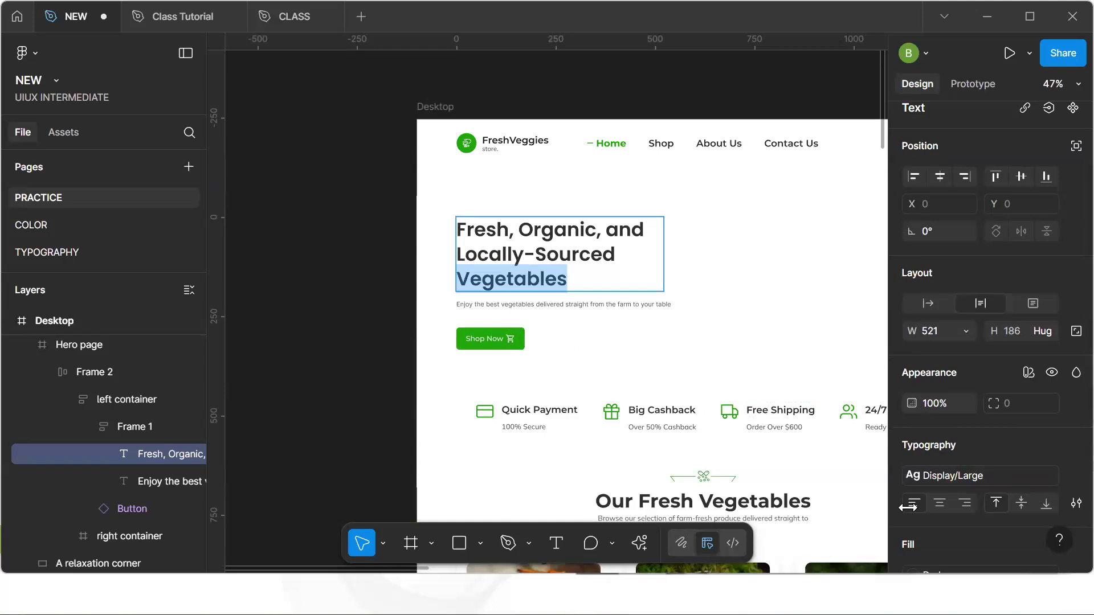
{"action": "scroll", "coordinate": [1002, 467], "scroll_direction": "down", "scroll_amount": 4}
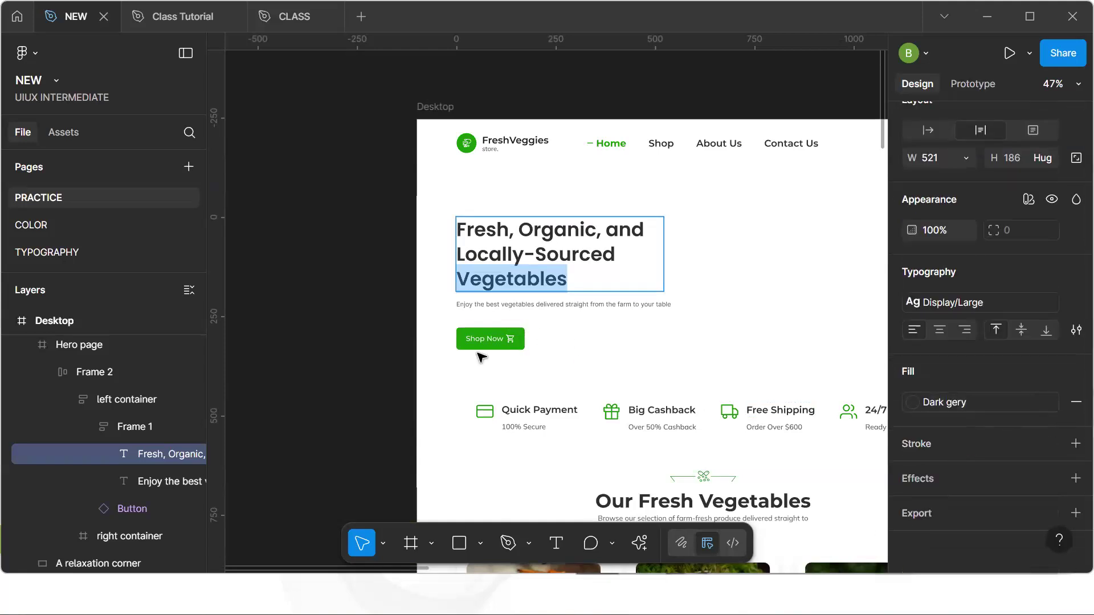
{"action": "key", "text": "Escape"}
Set the hero headline's Typography variable mode to Desktop
{"action": "scroll", "coordinate": [580, 292], "scroll_direction": "up", "scroll_amount": 2}
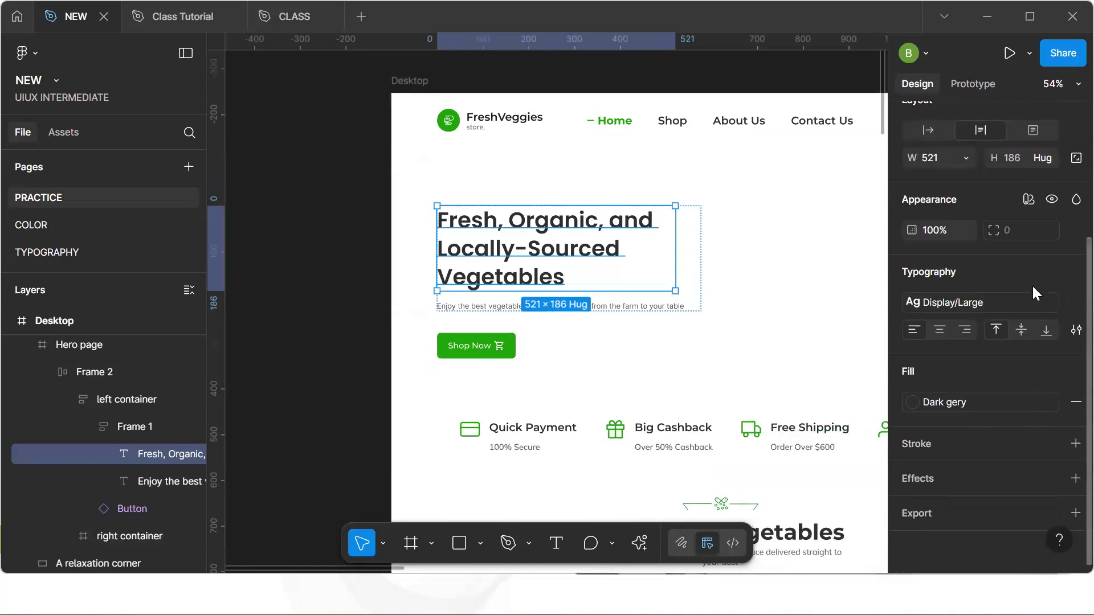
{"action": "left_click", "coordinate": [1075, 330]}
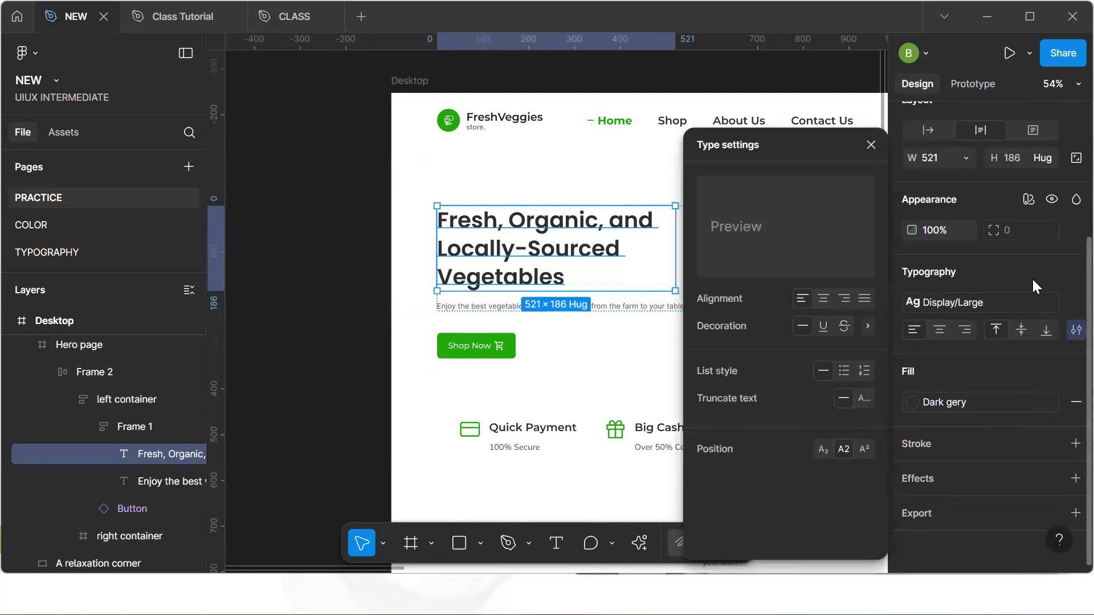
{"action": "left_click", "coordinate": [997, 189]}
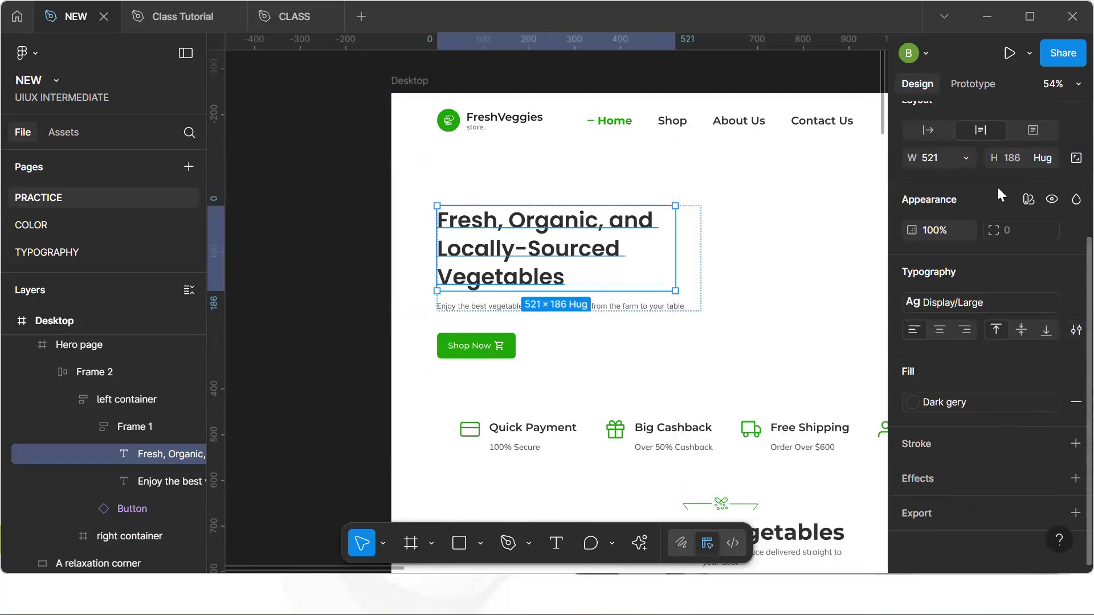
{"action": "left_click", "coordinate": [1024, 202]}
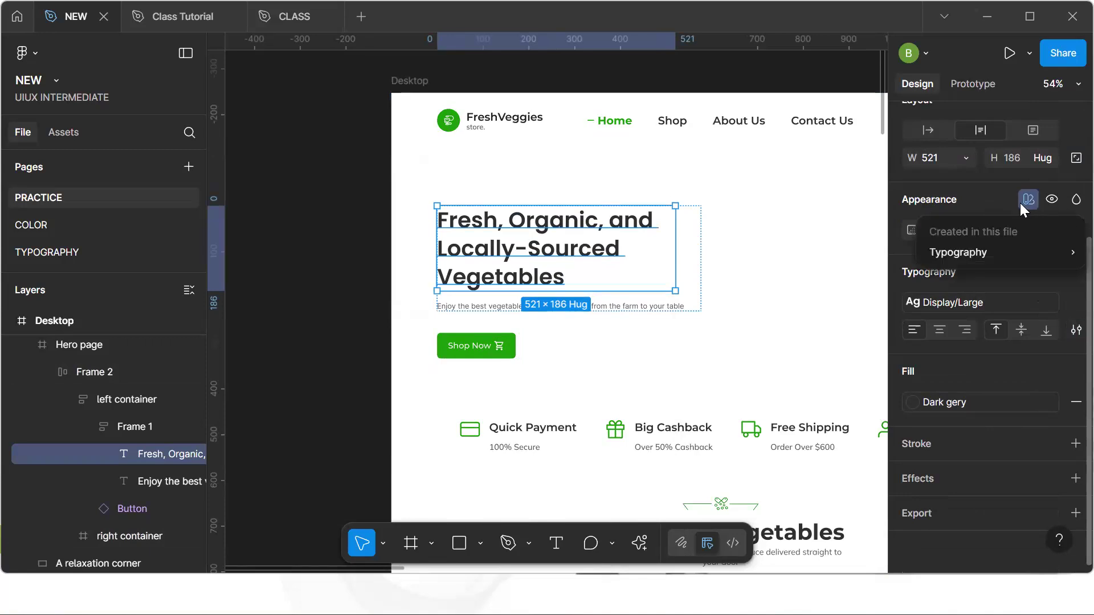
{"action": "mouse_move", "coordinate": [1018, 255]}
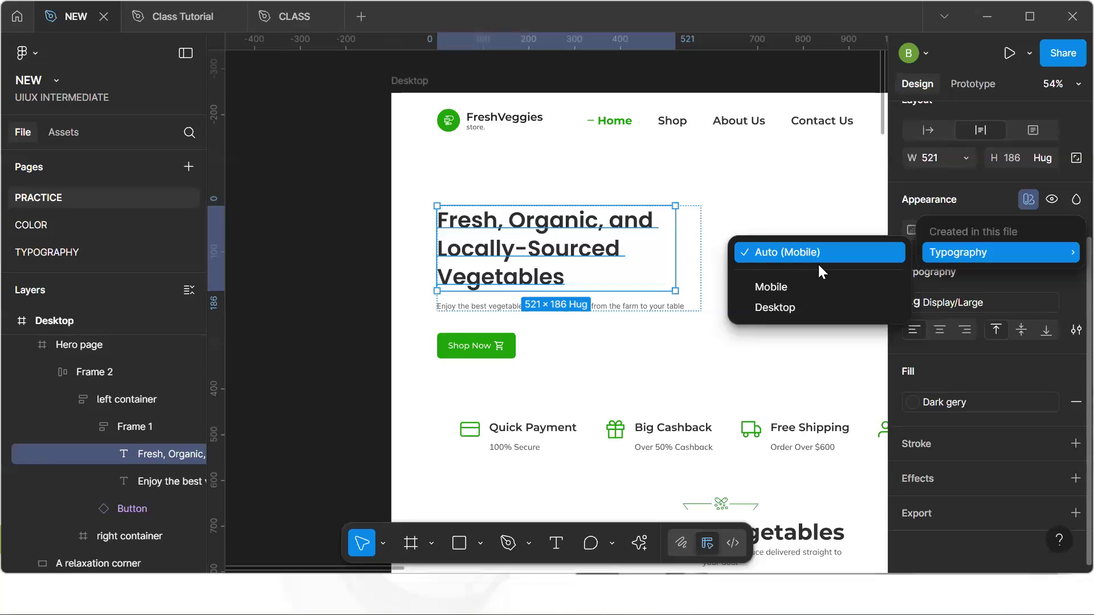
{"action": "left_click", "coordinate": [800, 304]}
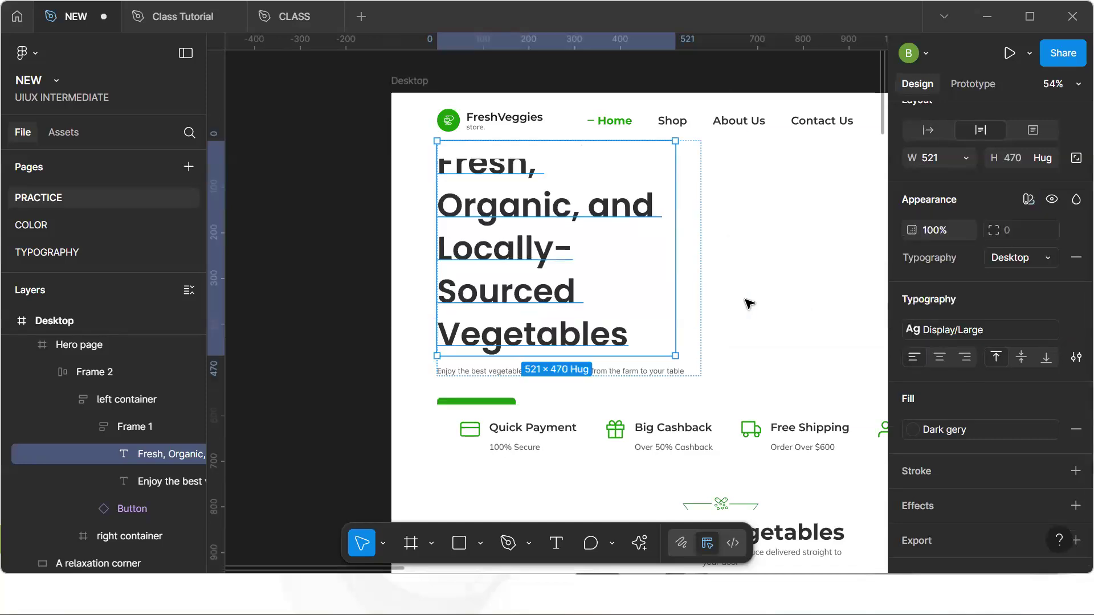
Widen the hero's left container so Frame 1 fills about 776 px
{"action": "scroll", "coordinate": [693, 299], "scroll_direction": "down", "scroll_amount": 3}
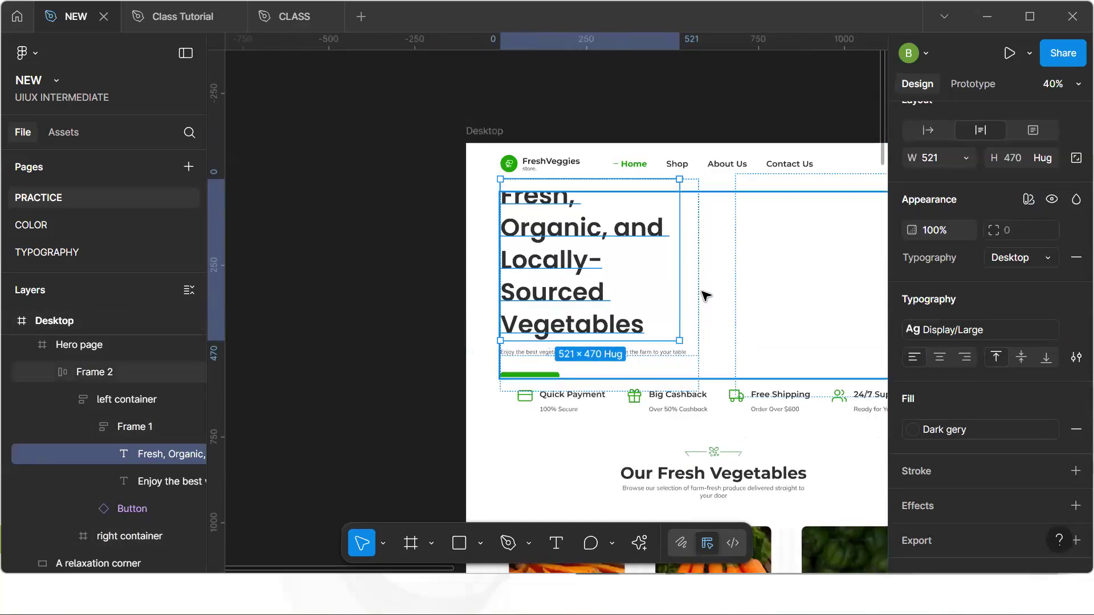
{"action": "left_click", "coordinate": [691, 296]}
{"action": "left_click", "coordinate": [686, 292]}
{"action": "left_click_drag", "start_coordinate": [701, 294], "coordinate": [767, 294]}
{"action": "left_click", "coordinate": [518, 253]}
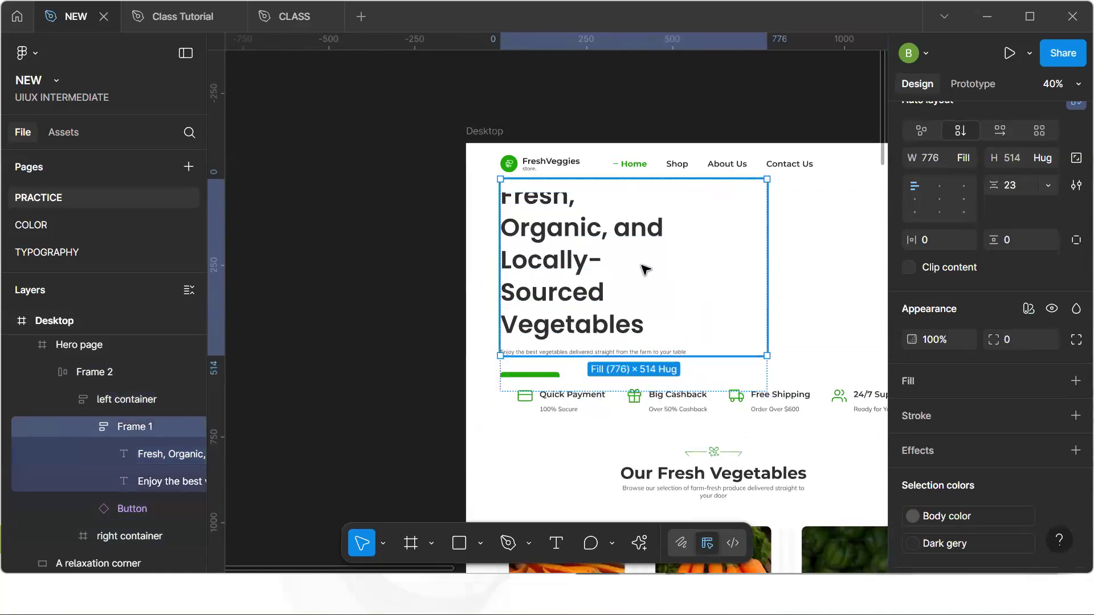
{"action": "left_click", "coordinate": [678, 248]}
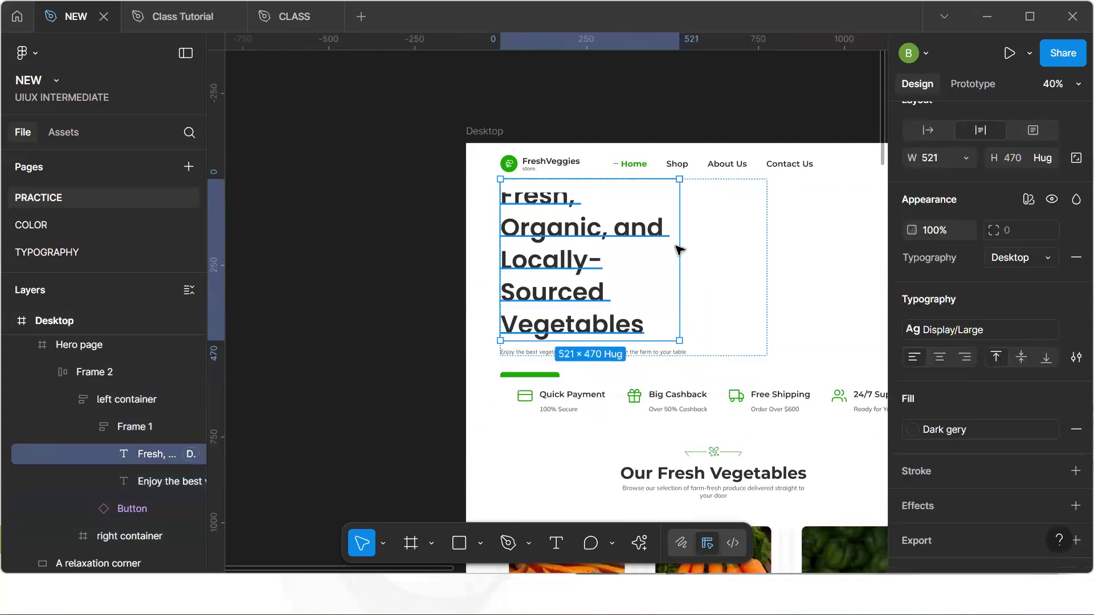
{"action": "left_click", "coordinate": [760, 261]}
{"action": "left_click", "coordinate": [598, 267]}
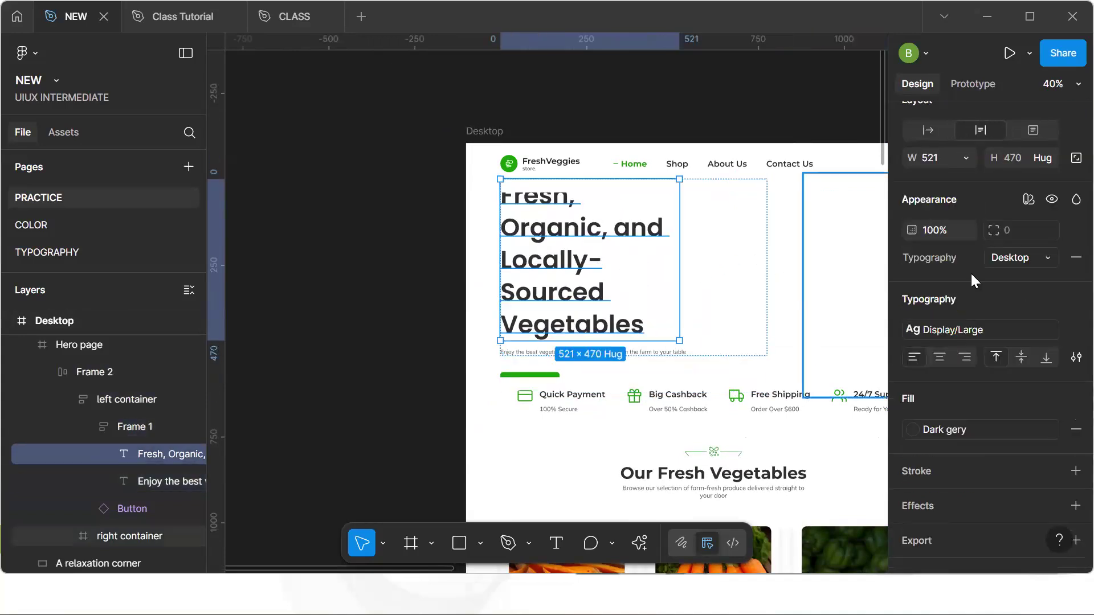
Set the hero headline's width to fill its container
{"action": "left_click", "coordinate": [965, 159]}
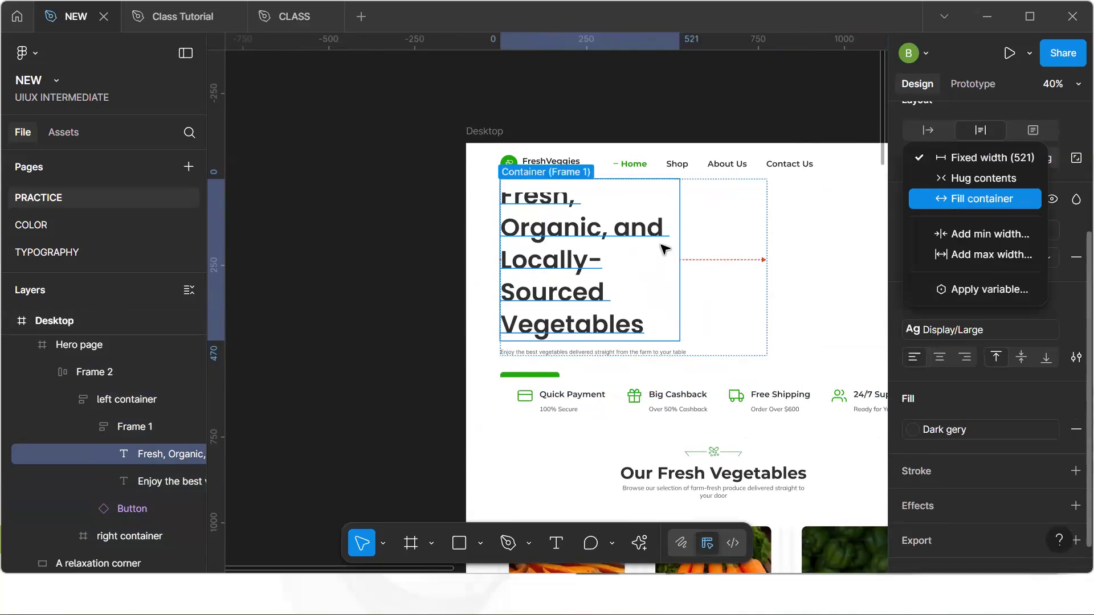
{"action": "left_click", "coordinate": [968, 197]}
{"action": "key", "text": "Escape"}
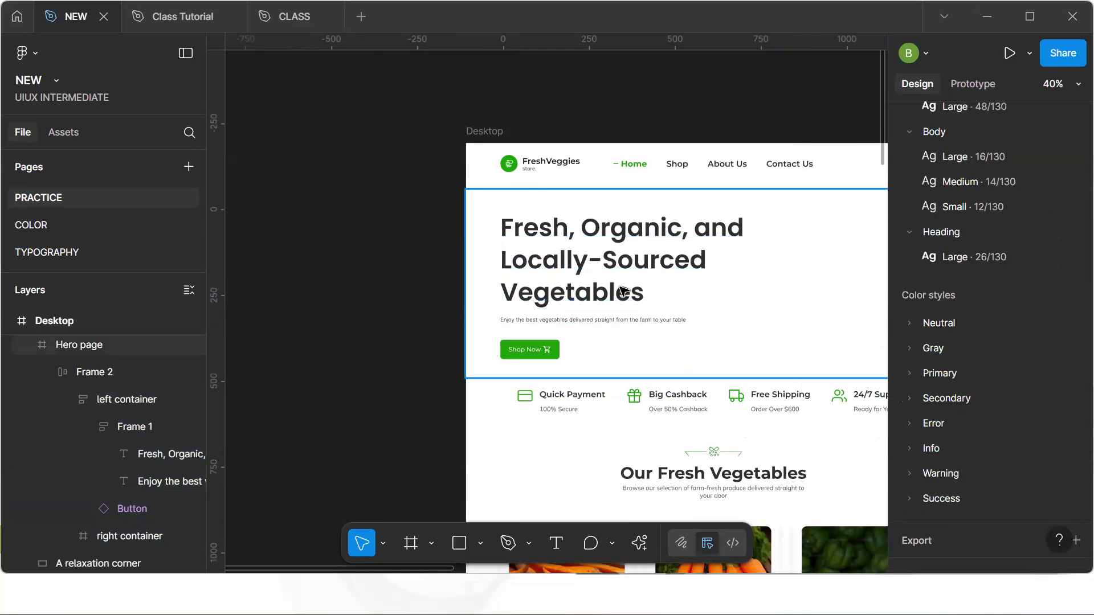
Scroll through the Desktop landing page down to the footer and back to review the layout
{"action": "key", "text": "h"}
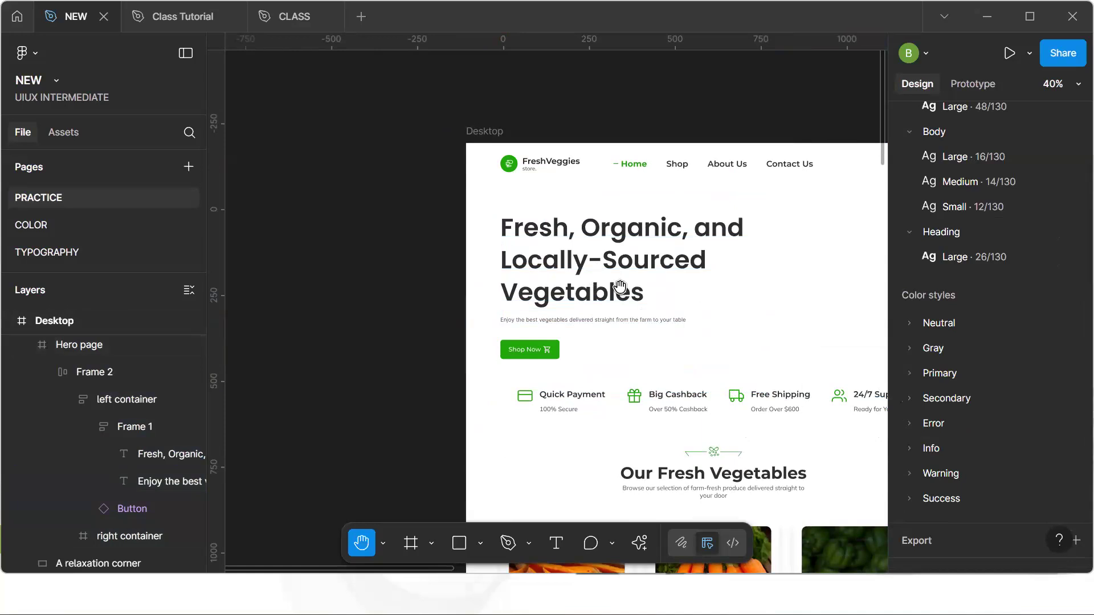
{"action": "left_click_drag", "start_coordinate": [669, 336], "coordinate": [563, 272]}
{"action": "key", "text": "v"}
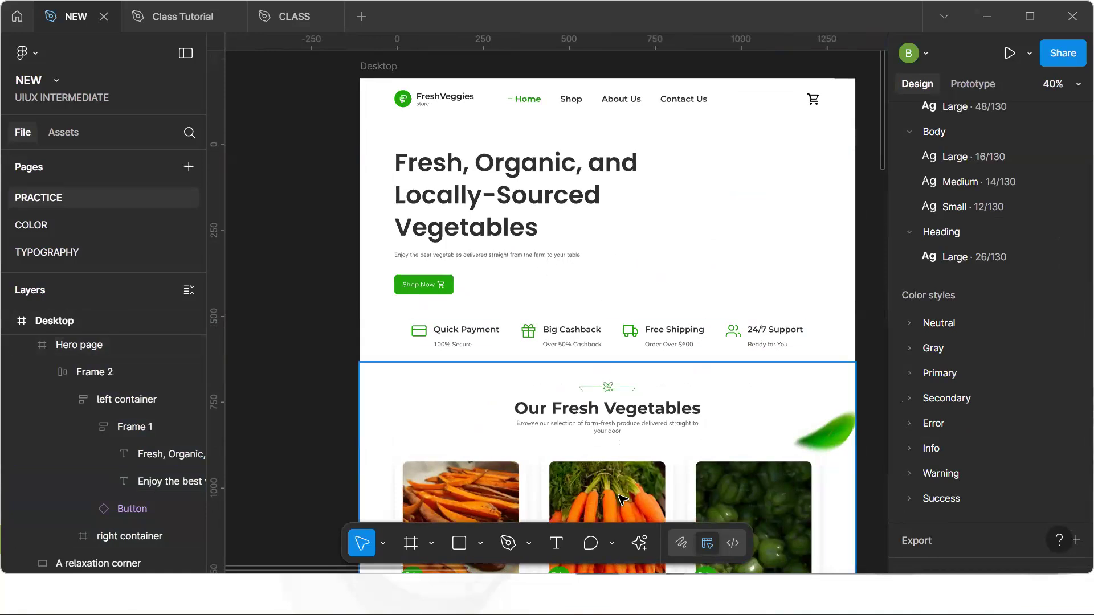
{"action": "scroll", "coordinate": [621, 499], "scroll_direction": "down", "scroll_amount": 20}
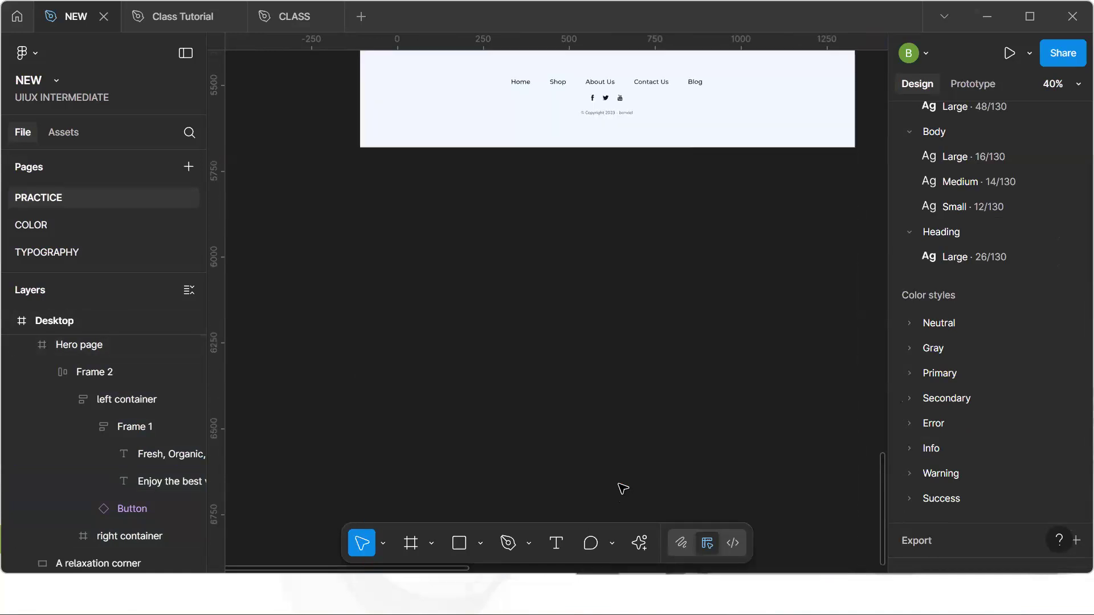
{"action": "scroll", "coordinate": [622, 489], "scroll_direction": "up", "scroll_amount": 2}
{"action": "scroll", "coordinate": [617, 266], "scroll_direction": "up", "scroll_amount": 3}
{"action": "scroll", "coordinate": [616, 266], "scroll_direction": "down", "scroll_amount": 2}
{"action": "left_click", "coordinate": [597, 167]}
{"action": "scroll", "coordinate": [597, 166], "scroll_direction": "up", "scroll_amount": 2}
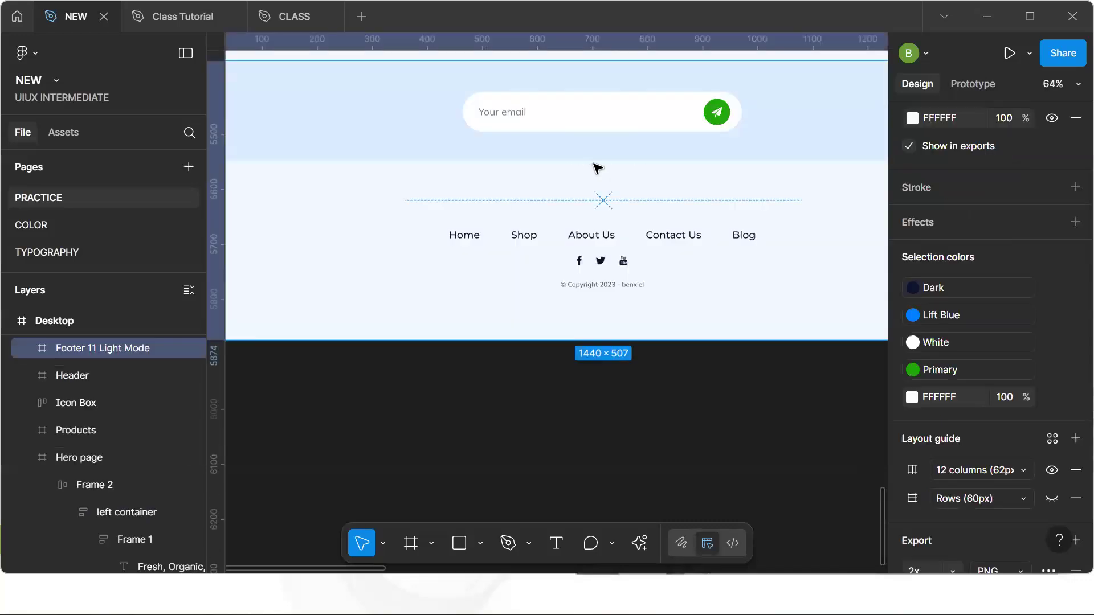
{"action": "scroll", "coordinate": [596, 167], "scroll_direction": "down", "scroll_amount": 4}
{"action": "scroll", "coordinate": [596, 167], "scroll_direction": "up", "scroll_amount": 10}
{"action": "scroll", "coordinate": [597, 167], "scroll_direction": "up", "scroll_amount": 10}
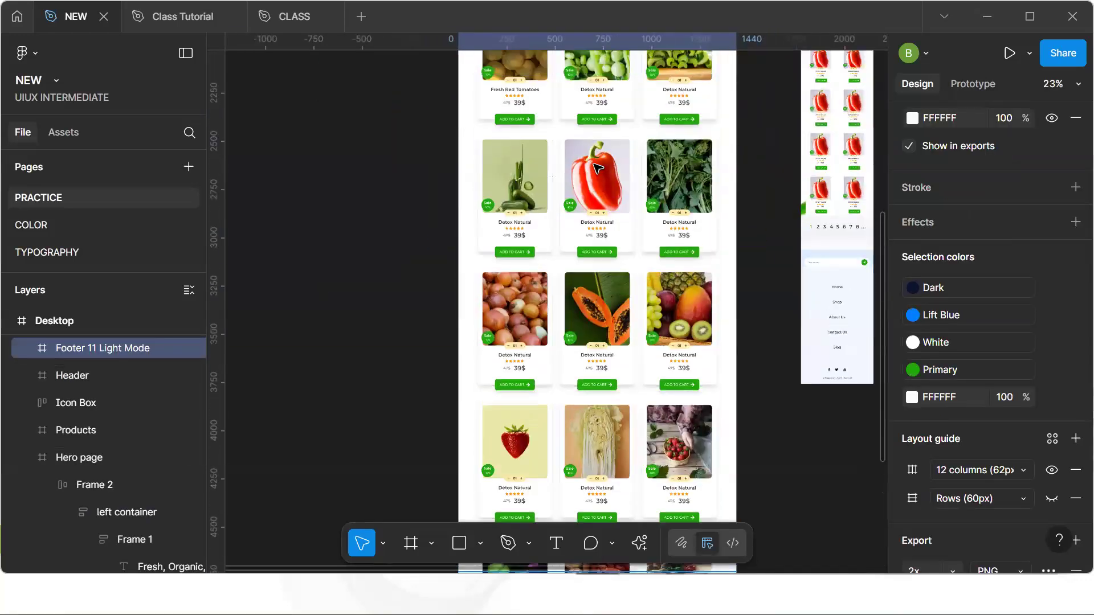
{"action": "scroll", "coordinate": [595, 166], "scroll_direction": "up", "scroll_amount": 5}
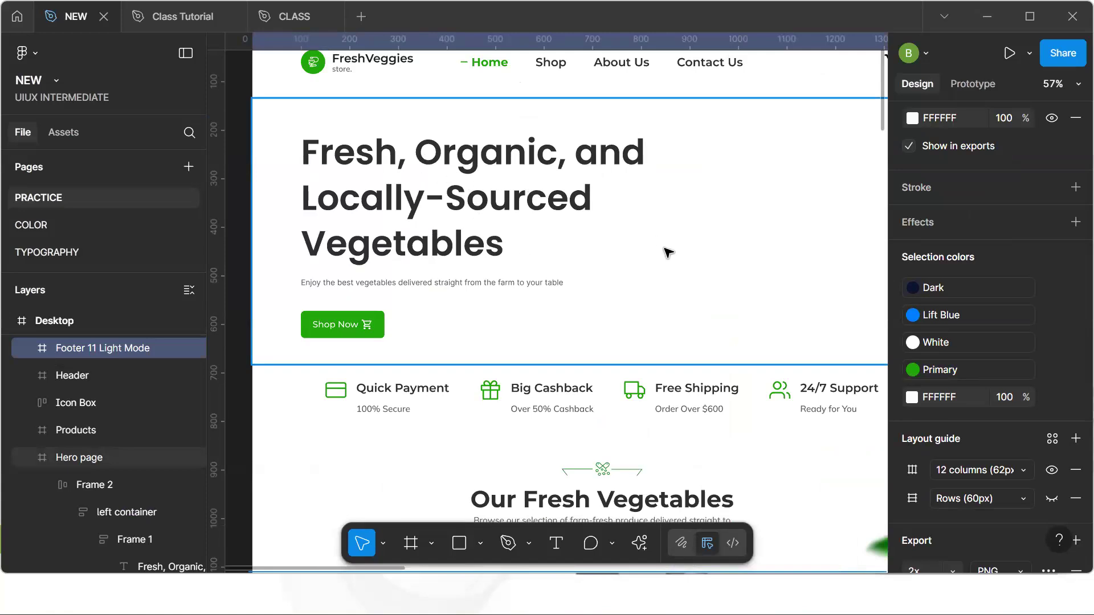
Preview the Hero page frame in Mobile mode and set its Typography variable mode to Desktop
{"action": "left_click", "coordinate": [883, 290]}
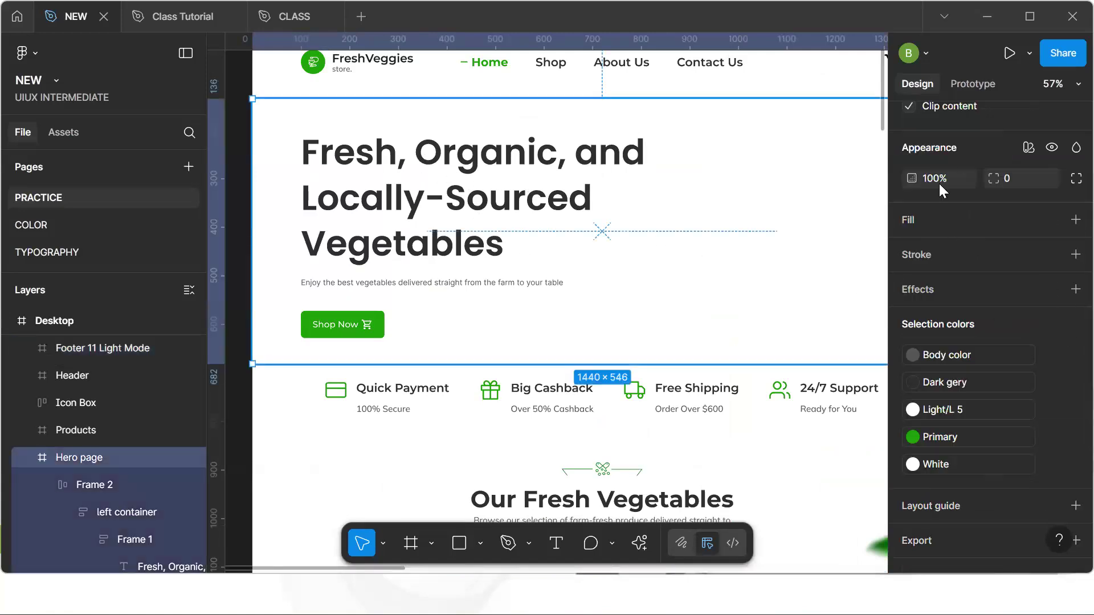
{"action": "left_click", "coordinate": [1028, 147]}
{"action": "mouse_move", "coordinate": [1003, 200]}
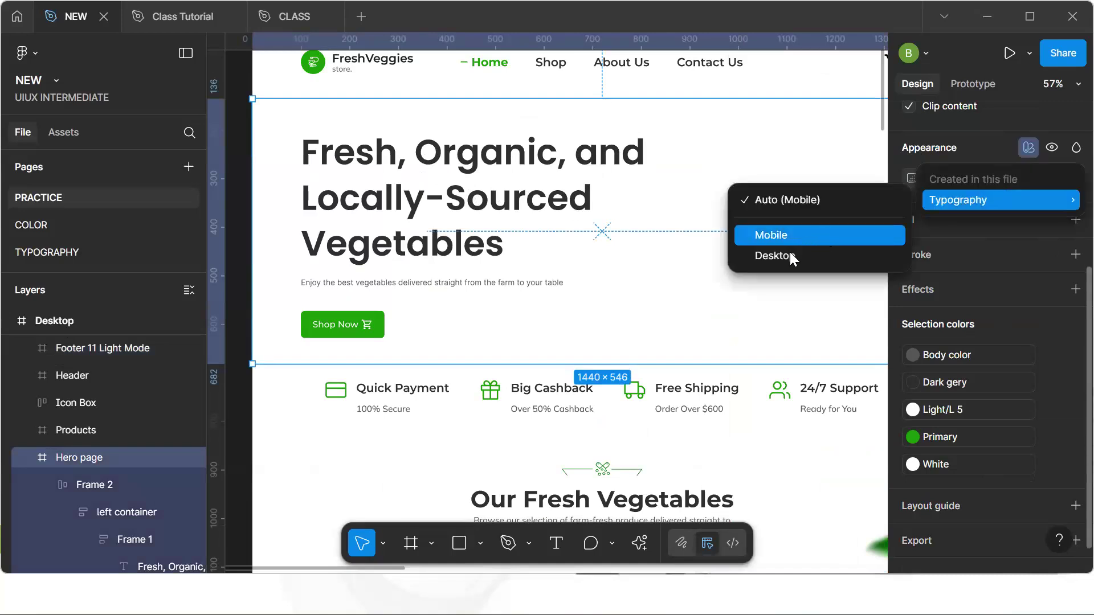
{"action": "left_click", "coordinate": [792, 235]}
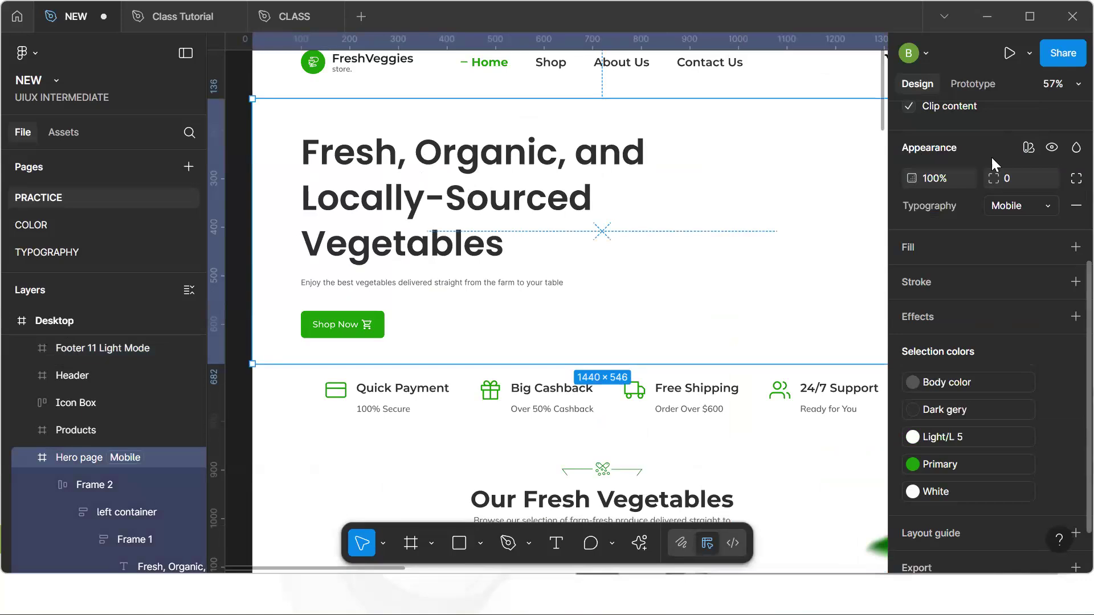
{"action": "left_click", "coordinate": [1029, 147]}
{"action": "mouse_move", "coordinate": [949, 201]}
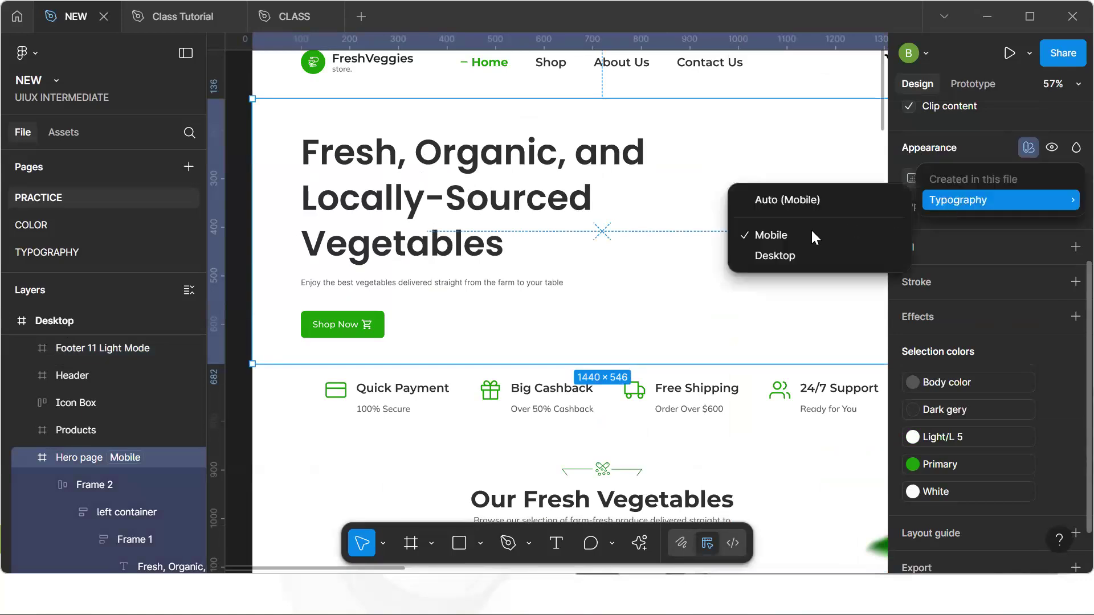
{"action": "left_click", "coordinate": [803, 255]}
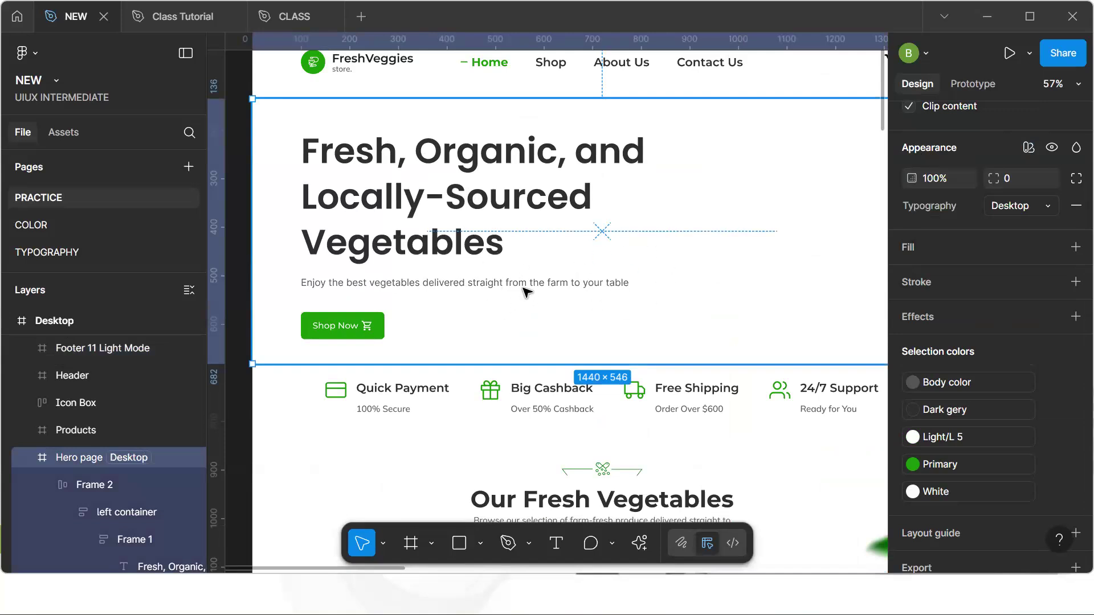
Drill into the hero's Frame 2, Frame 1 and headline text to check their sizing and mode
{"action": "double_click", "coordinate": [453, 220]}
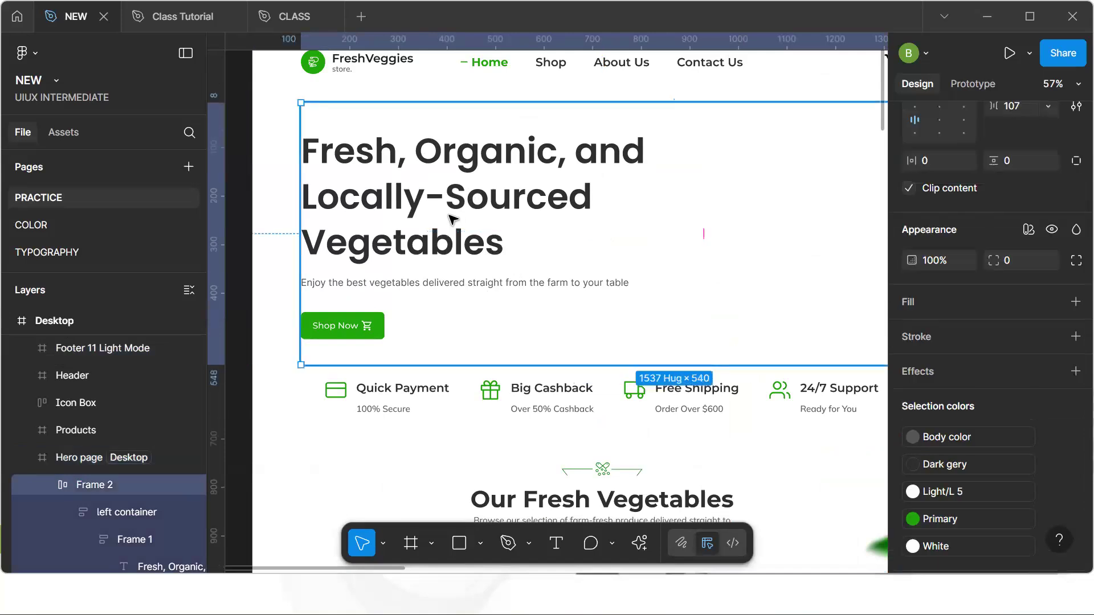
{"action": "double_click", "coordinate": [453, 221]}
{"action": "double_click", "coordinate": [454, 220]}
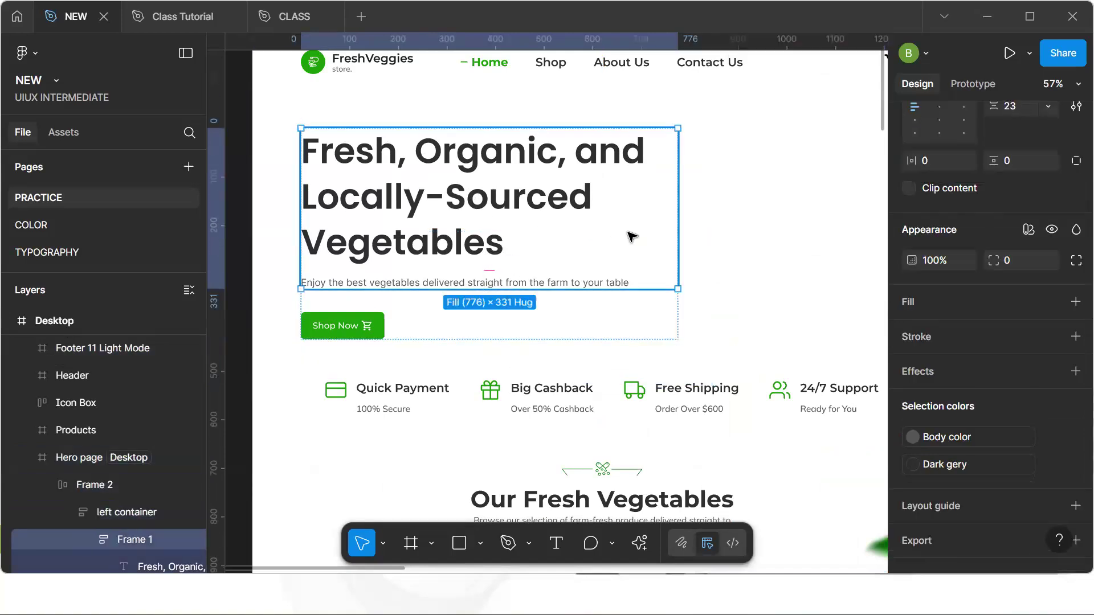
{"action": "scroll", "coordinate": [632, 236], "scroll_direction": "down", "scroll_amount": 3}
{"action": "double_click", "coordinate": [630, 247]}
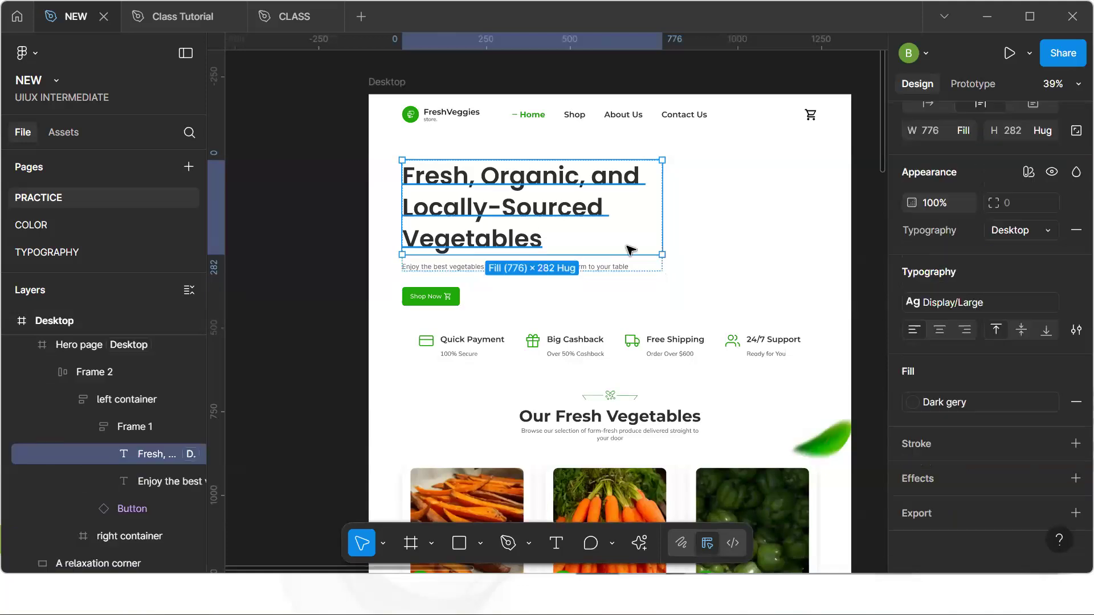
{"action": "left_click", "coordinate": [627, 258]}
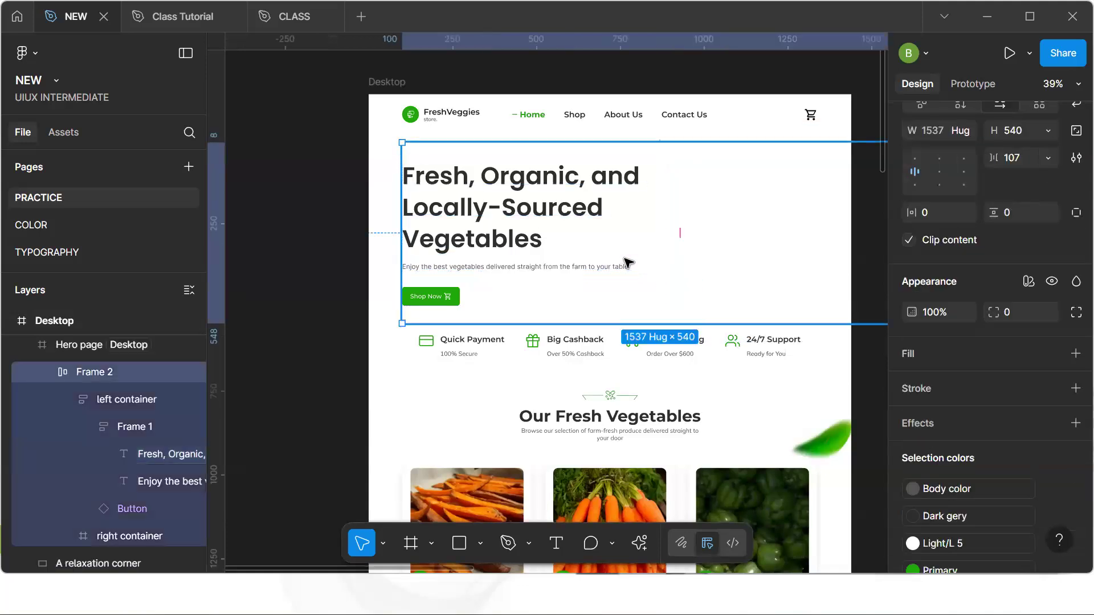
Create an iPhone 13 mini frame of 375 × 812 and place it left of the Desktop frame
{"action": "scroll", "coordinate": [618, 259], "scroll_direction": "down", "scroll_amount": 5}
{"action": "scroll", "coordinate": [616, 259], "scroll_direction": "down", "scroll_amount": 1}
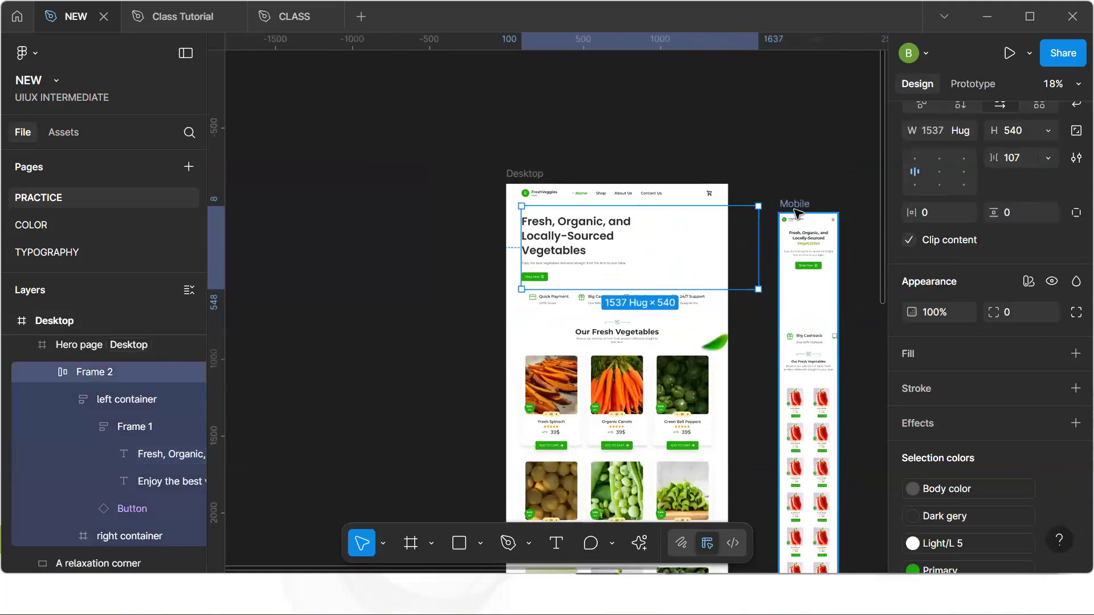
{"action": "key", "text": "f"}
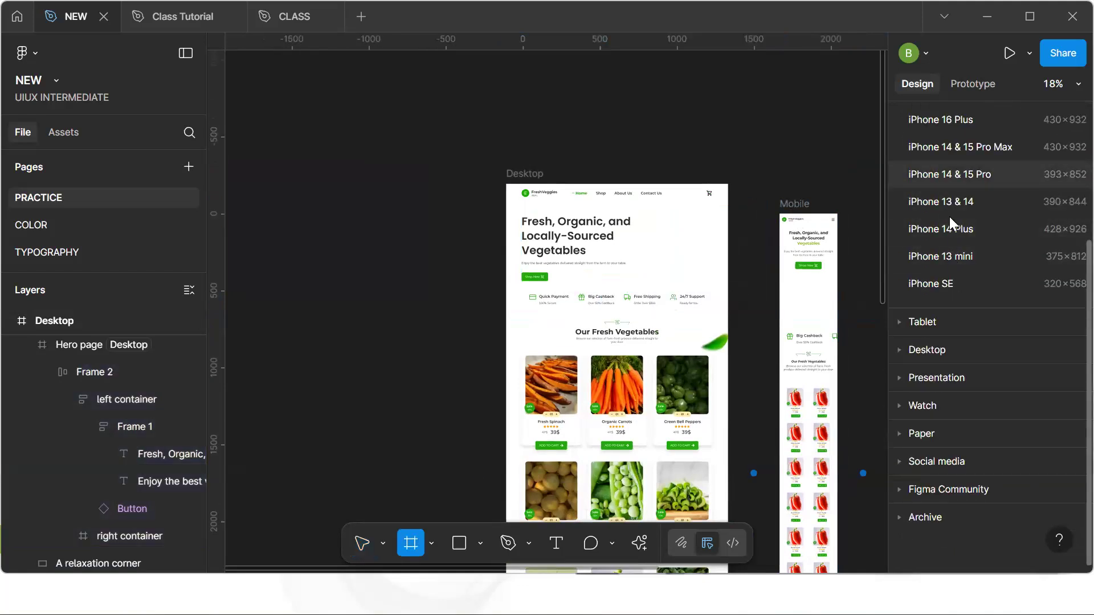
{"action": "left_click", "coordinate": [934, 255]}
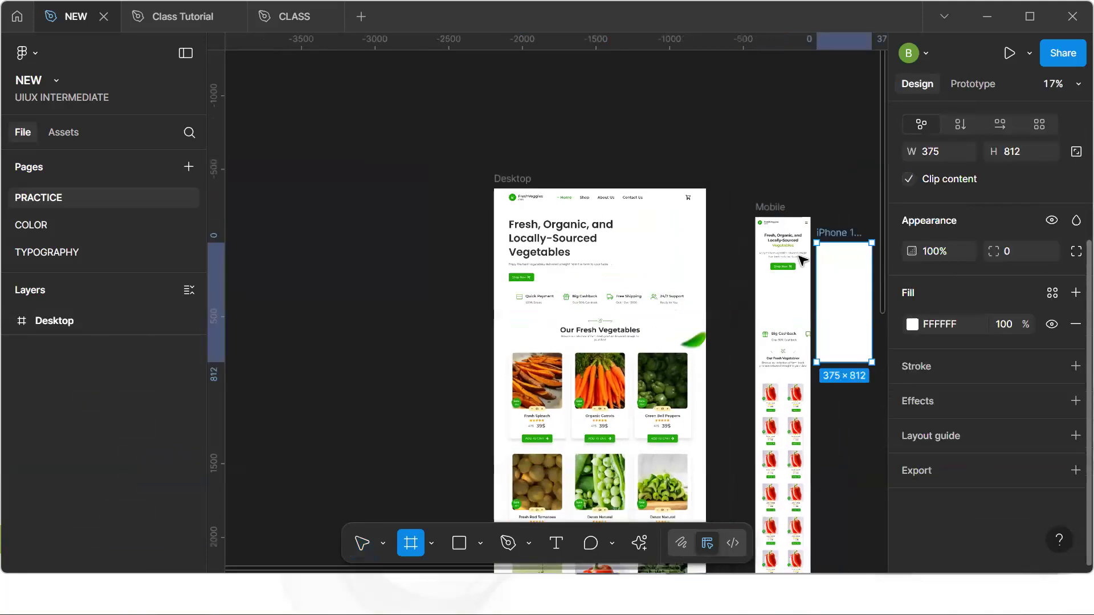
{"action": "left_click_drag", "start_coordinate": [837, 286], "coordinate": [417, 238]}
{"action": "scroll", "coordinate": [418, 238], "scroll_direction": "up", "scroll_amount": 2}
Rename the new frame Mobile
{"action": "key", "text": "ctrl+r"}
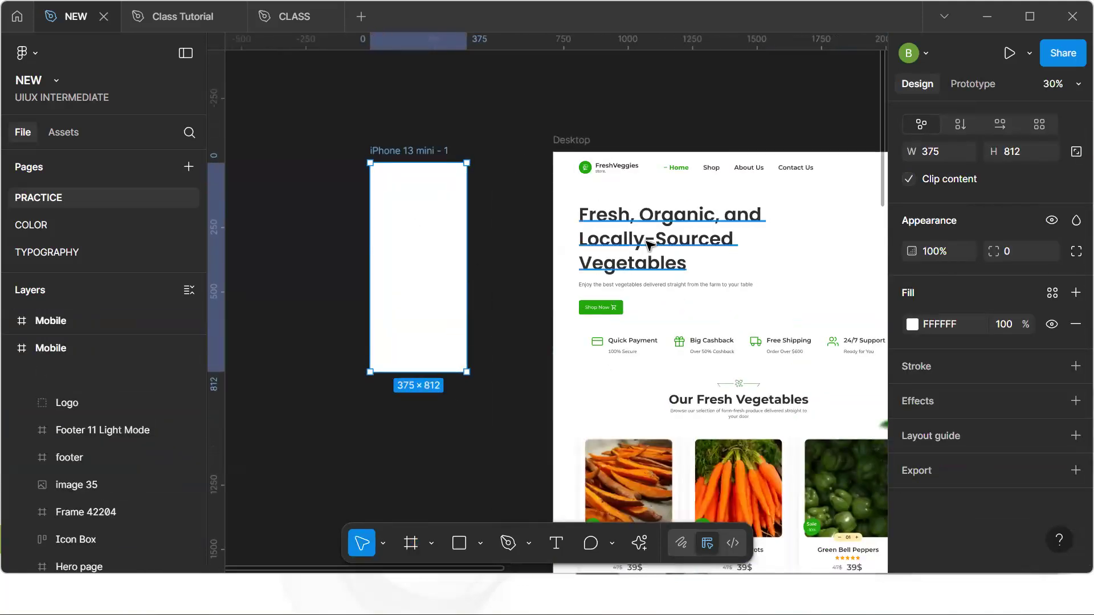
{"action": "type", "text": "MOb"}
{"action": "key", "text": "BackSpace"}
{"action": "key", "text": "BackSpace"}
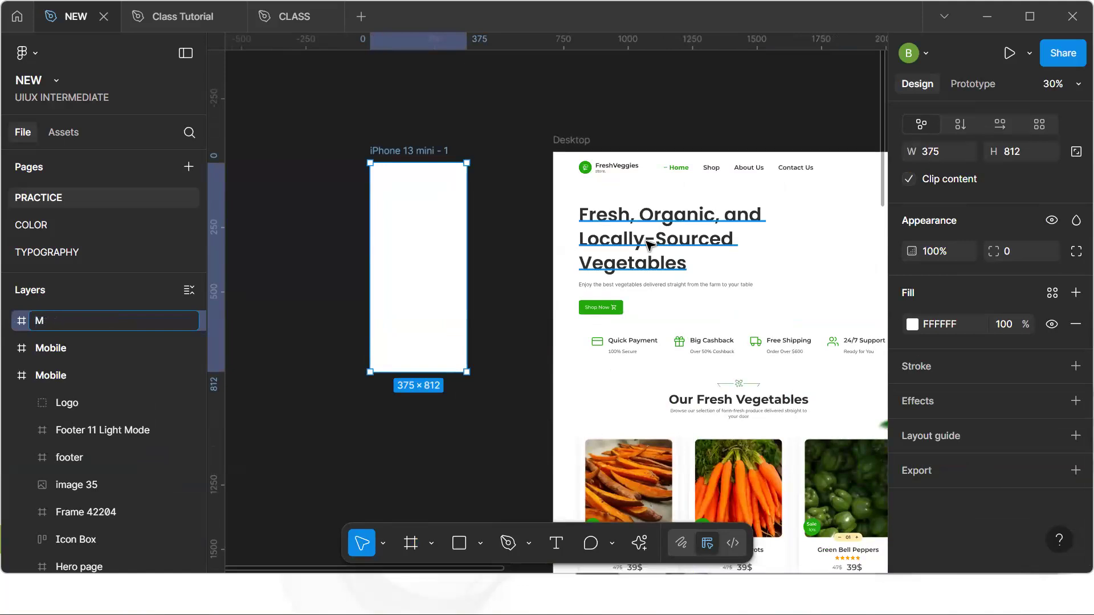
{"action": "type", "text": "obile"}
{"action": "key", "text": "Return"}
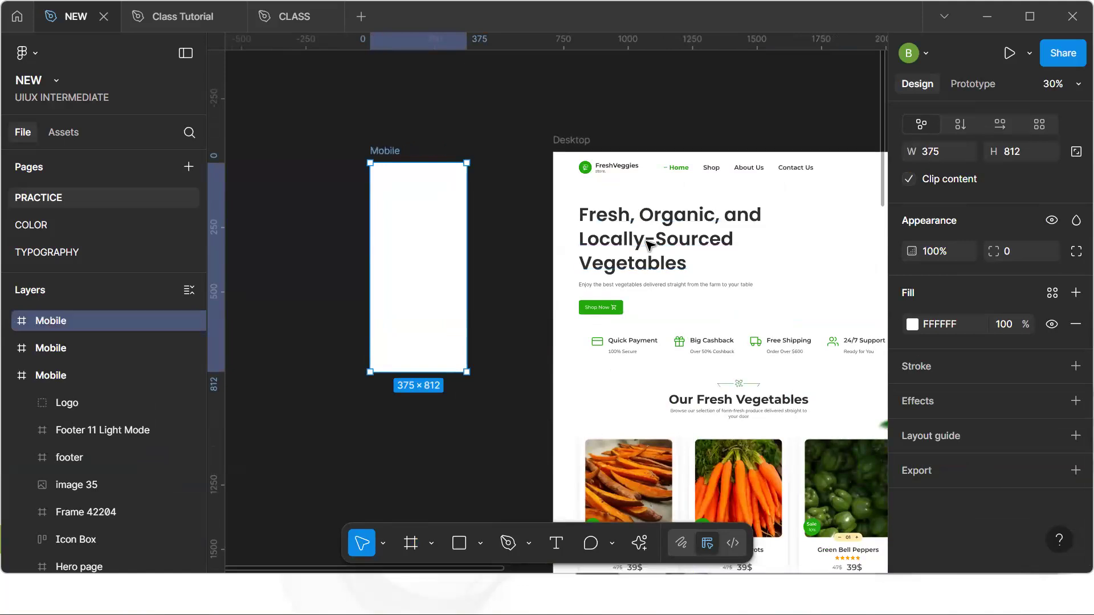
Copy the Desktop Hero page section into the Mobile frame and align it to the centre
{"action": "left_click", "coordinate": [691, 263]}
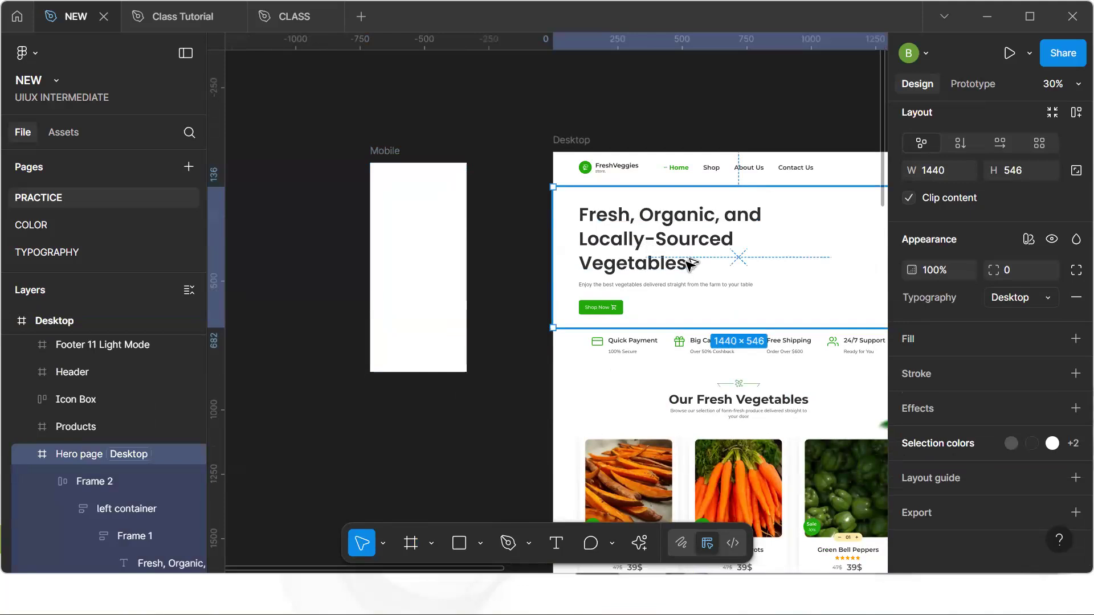
{"action": "left_click_drag", "start_coordinate": [443, 261], "coordinate": [440, 259]}
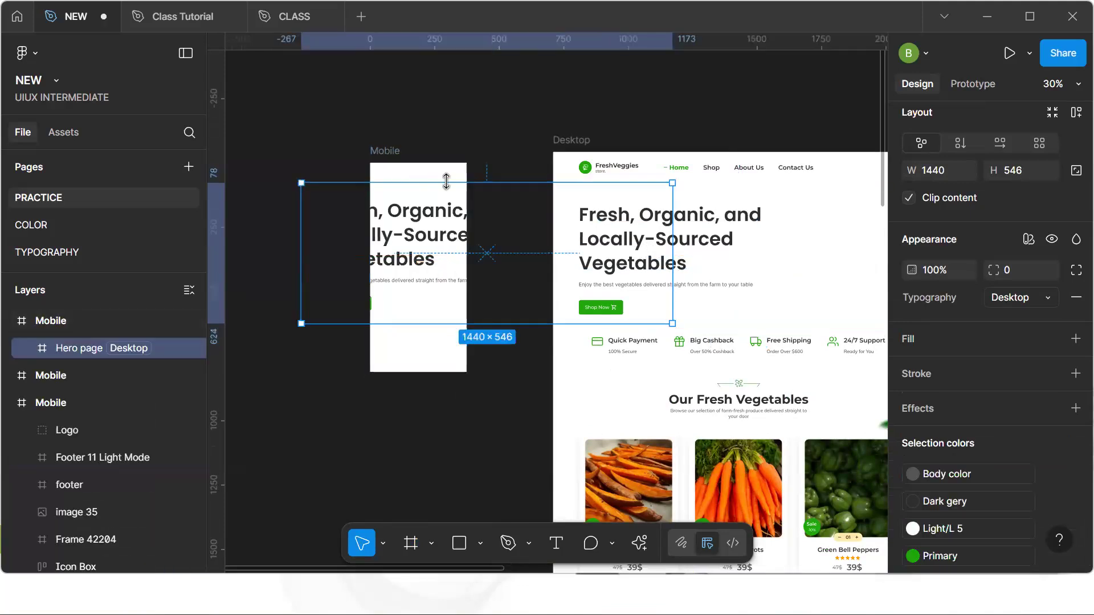
{"action": "key", "text": "alt+v"}
{"action": "key", "text": "alt+h"}
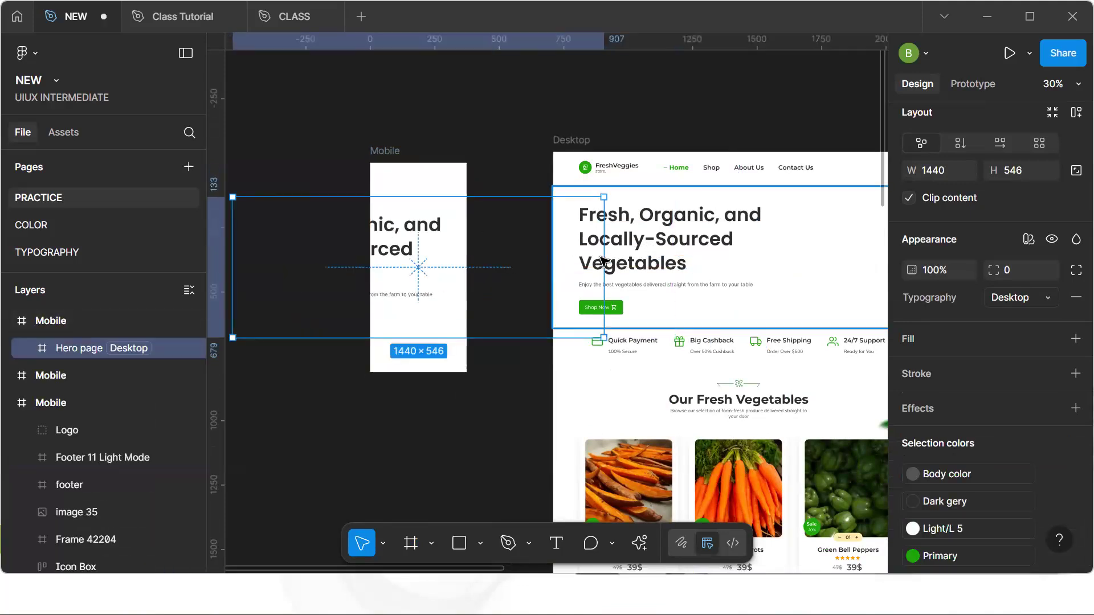
Set the copied hero section's width to 375
{"action": "left_click", "coordinate": [949, 170]}
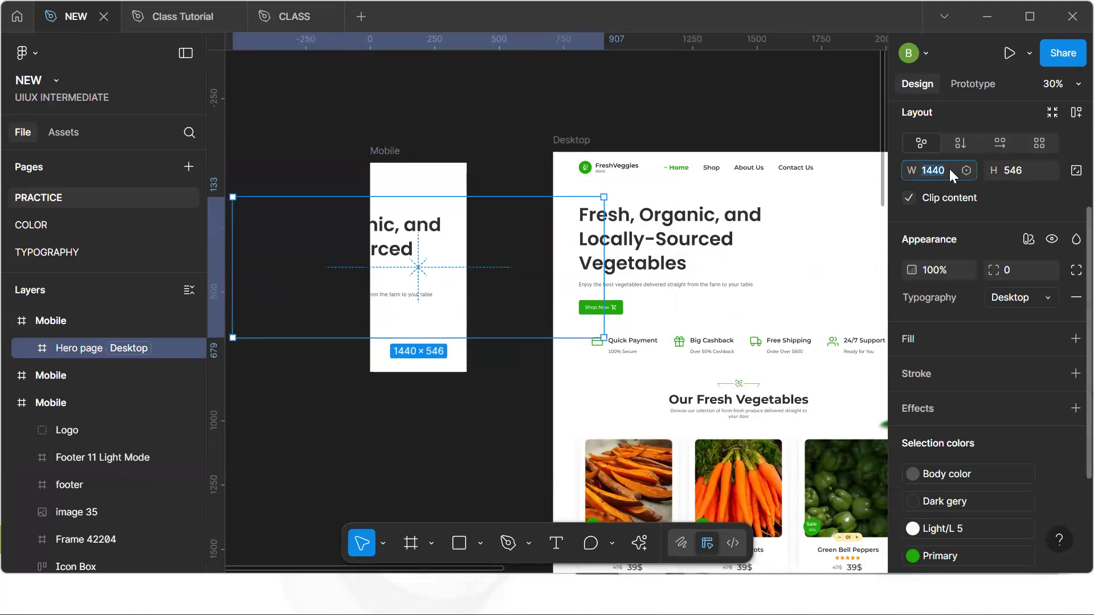
{"action": "type", "text": "375"}
{"action": "key", "text": "Return"}
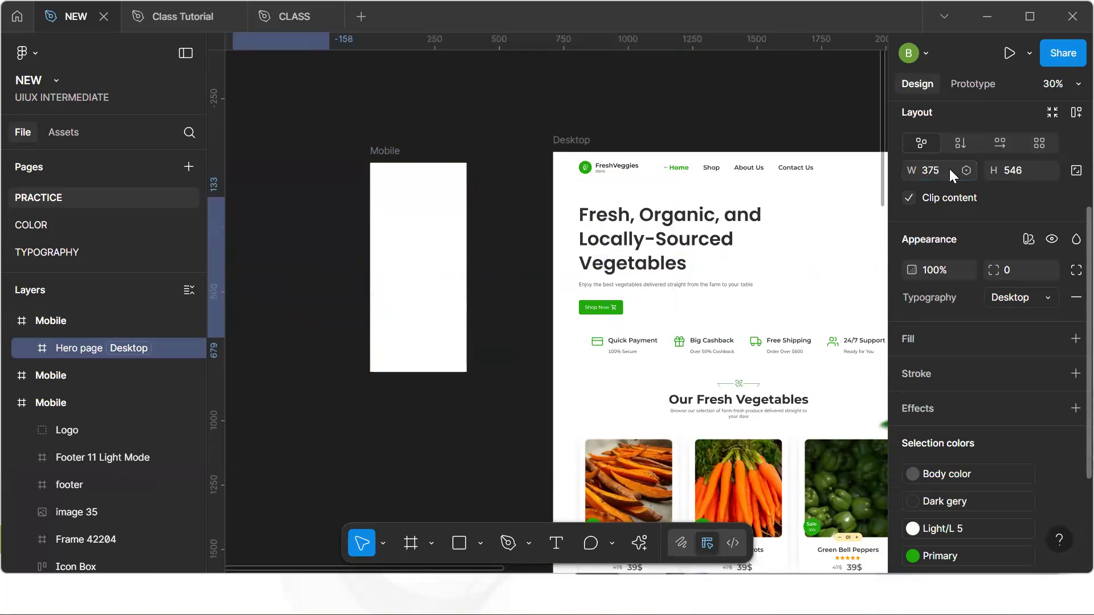
Center the hero section horizontally within the Mobile frame
{"action": "left_click", "coordinate": [370, 164]}
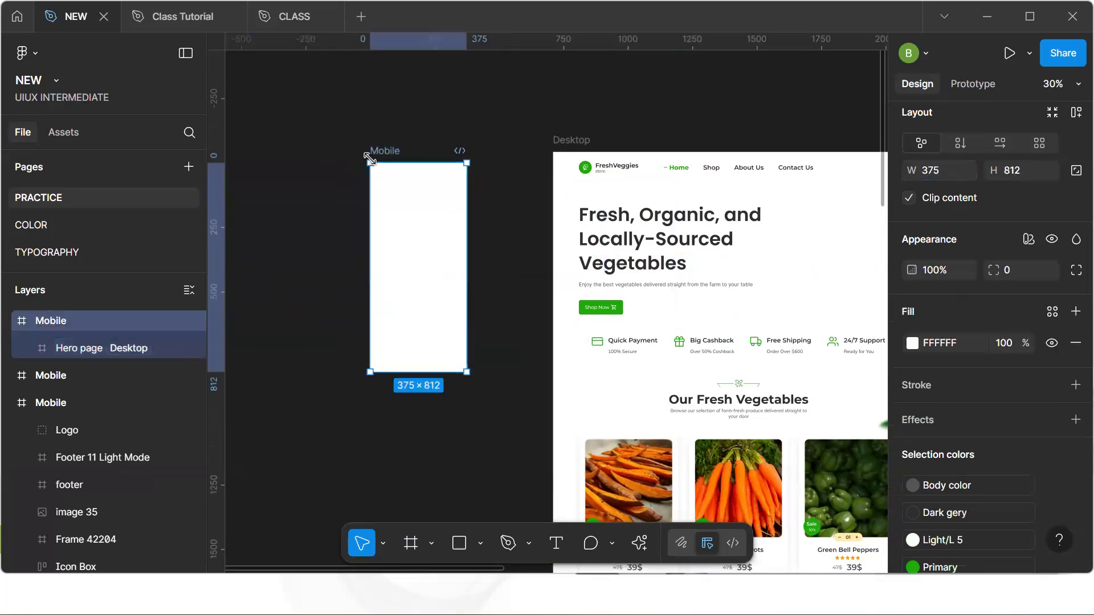
{"action": "left_click", "coordinate": [134, 351]}
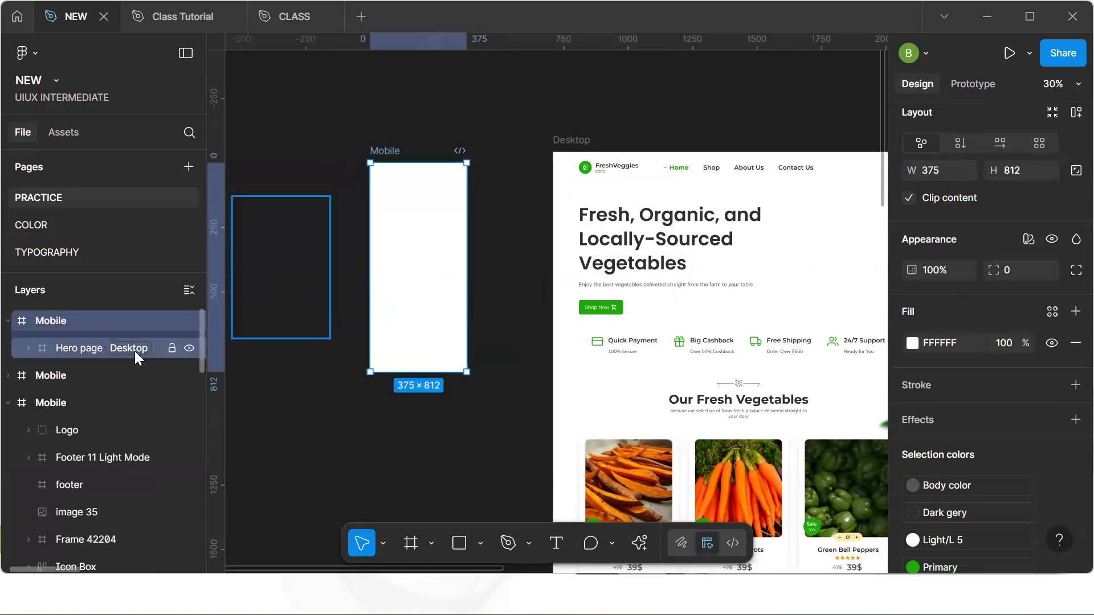
{"action": "key", "text": "alt+h"}
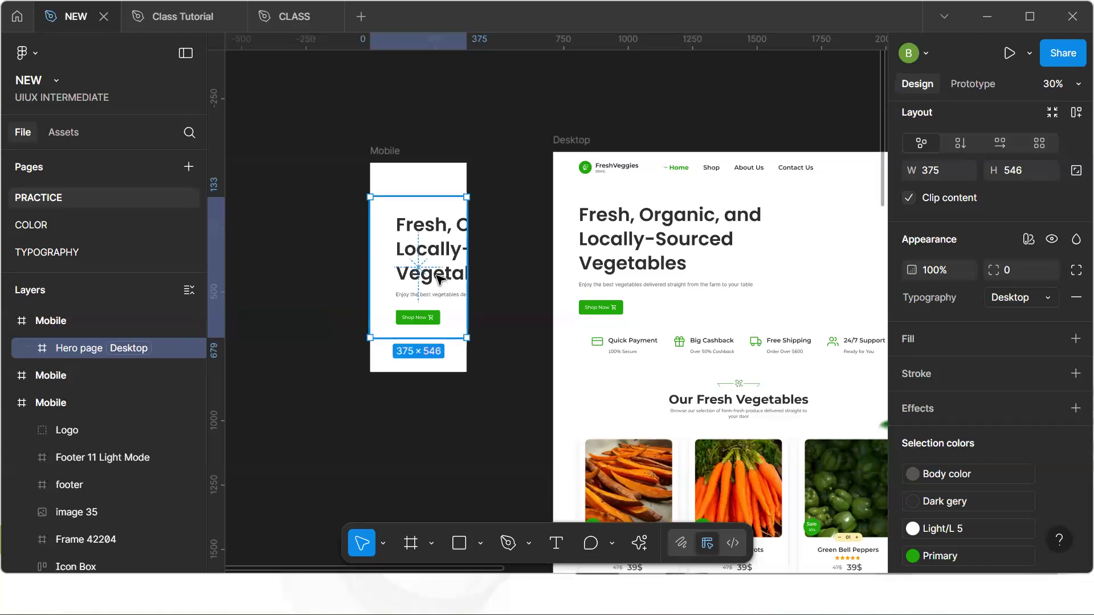
Set the Typography variable mode of the Mobile hero's text container frame to Mobile
{"action": "double_click", "coordinate": [439, 277]}
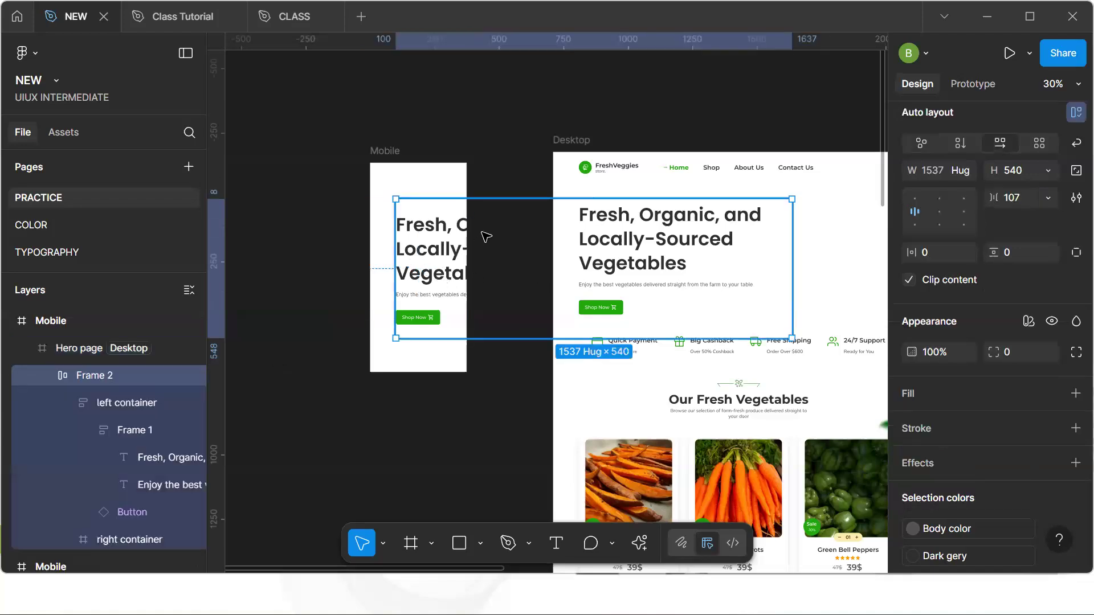
{"action": "double_click", "coordinate": [439, 267]}
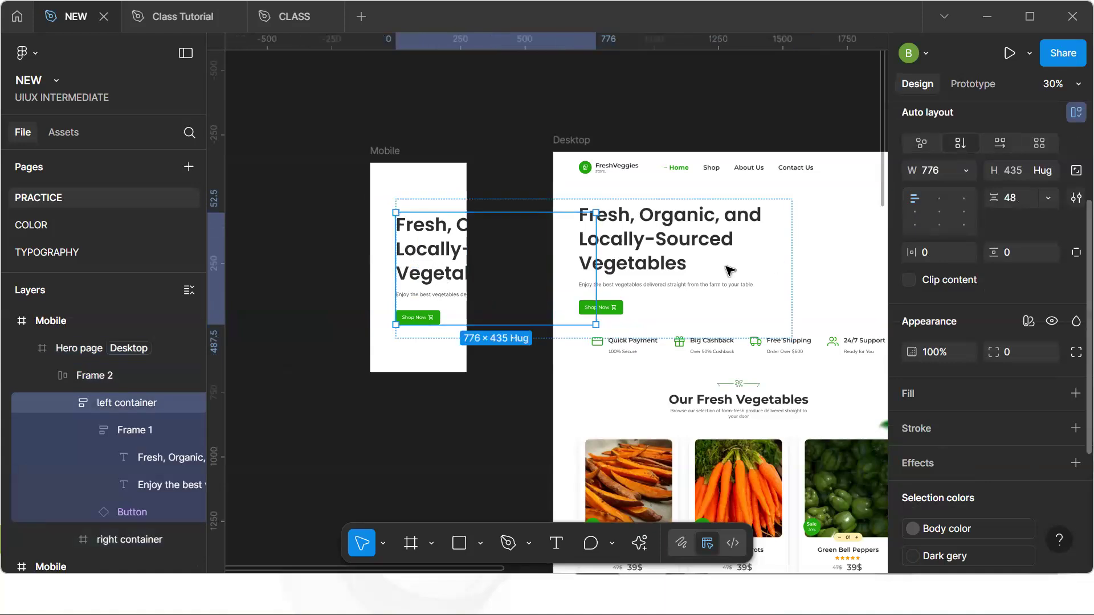
{"action": "double_click", "coordinate": [420, 276]}
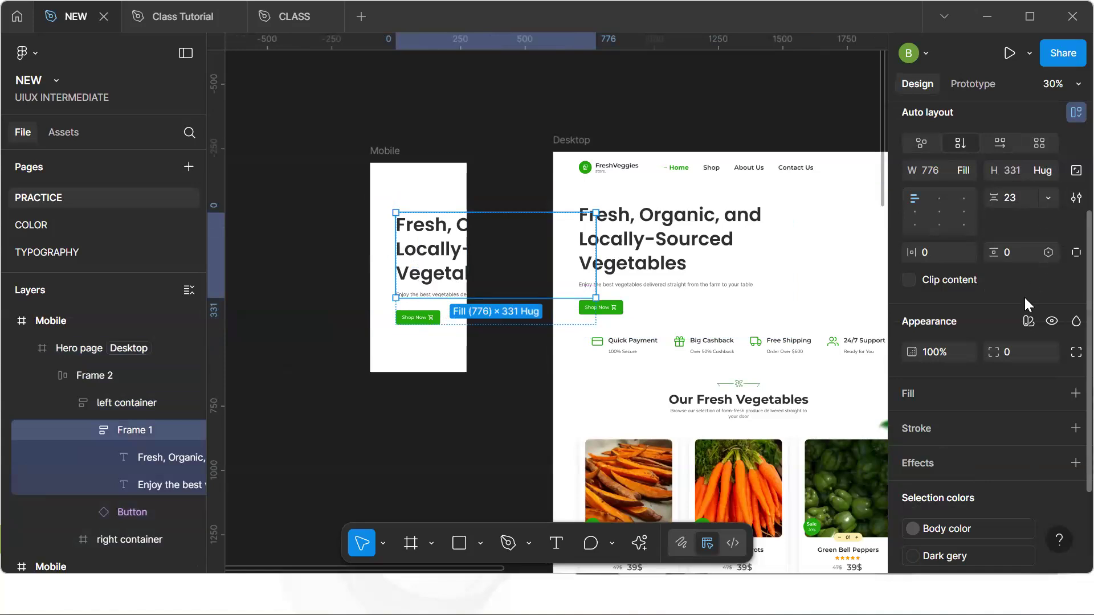
{"action": "left_click", "coordinate": [1028, 321]}
{"action": "mouse_move", "coordinate": [967, 375]}
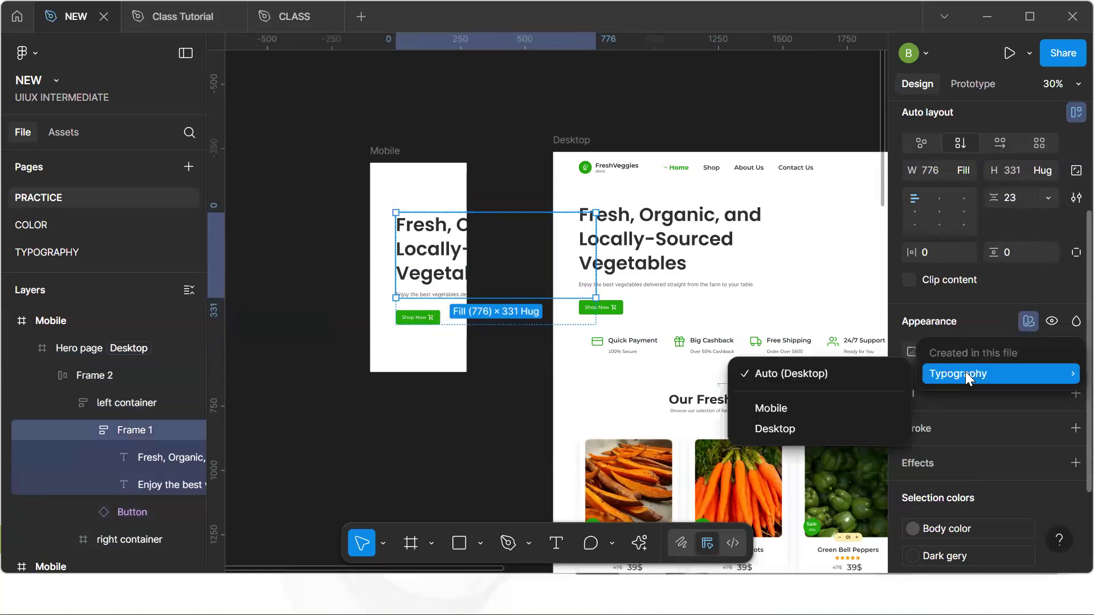
{"action": "left_click", "coordinate": [816, 408]}
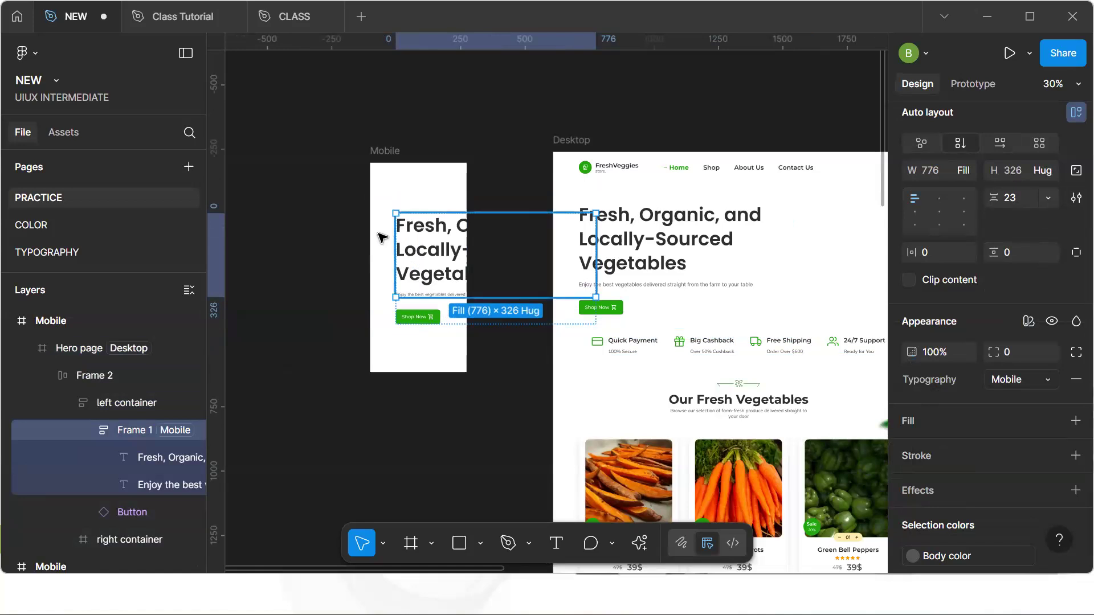
Set the Typography mode of the mobile hero heading and paragraph text layers to Mobile
{"action": "left_click", "coordinate": [422, 248]}
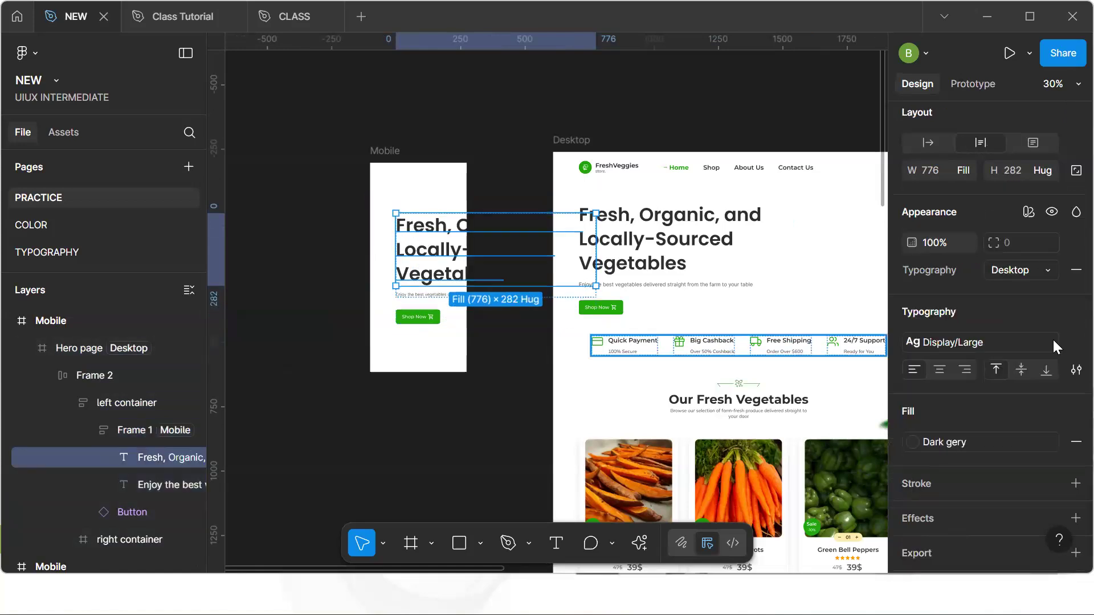
{"action": "left_click", "coordinate": [1022, 270]}
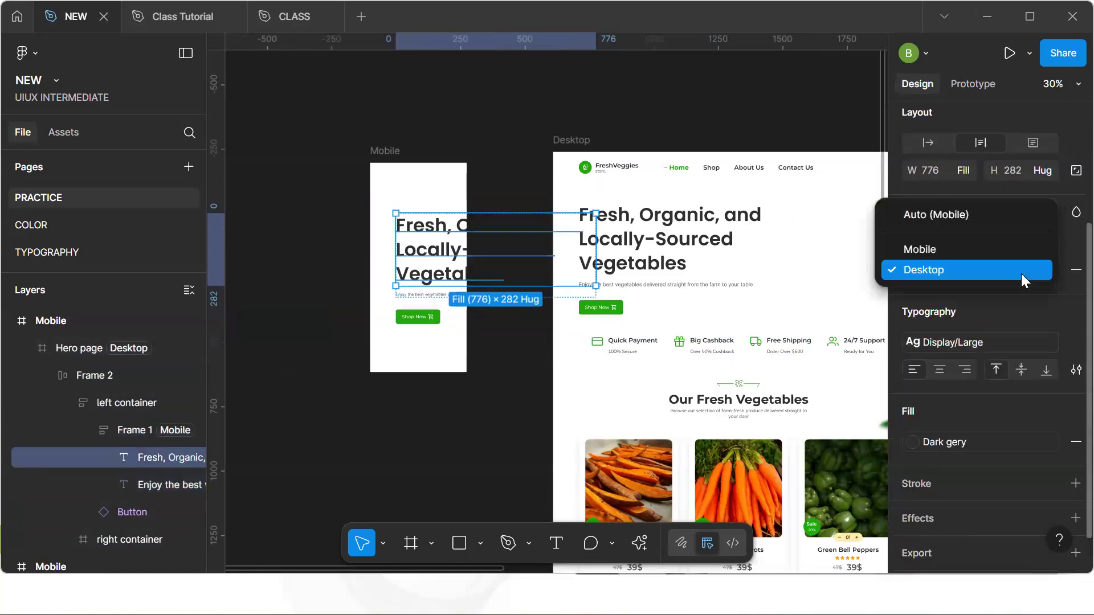
{"action": "left_click", "coordinate": [952, 251]}
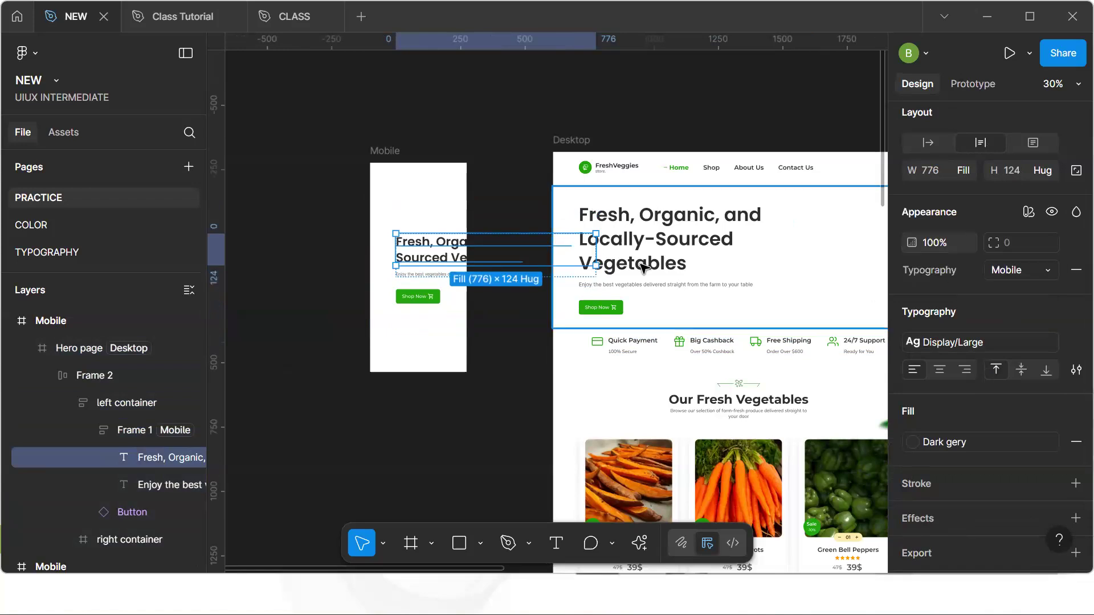
{"action": "left_click", "coordinate": [441, 275]}
{"action": "left_click", "coordinate": [1029, 213]}
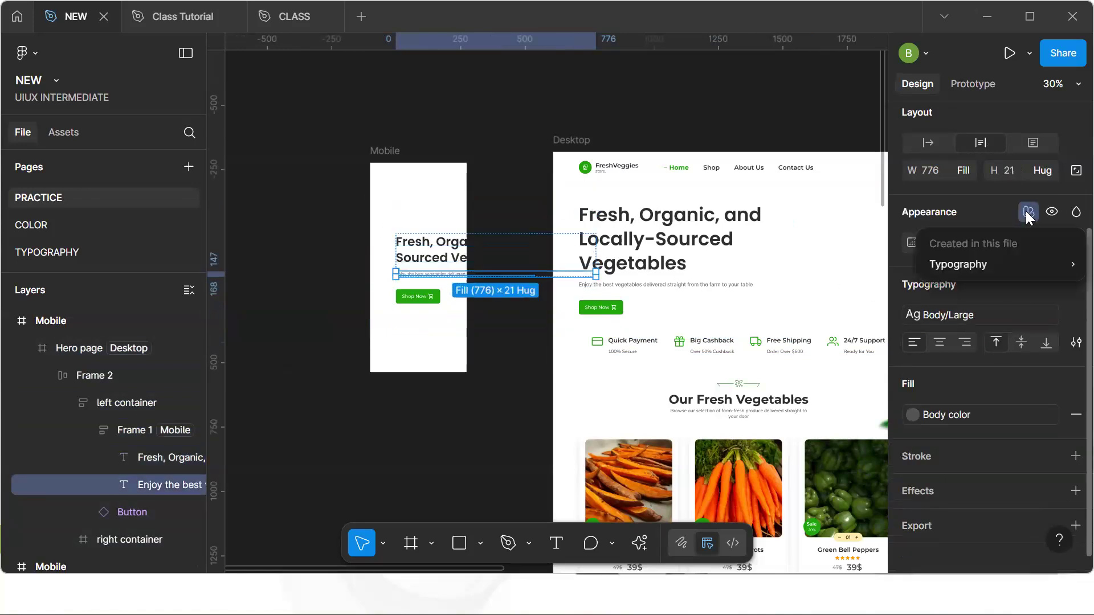
{"action": "mouse_move", "coordinate": [1001, 260]}
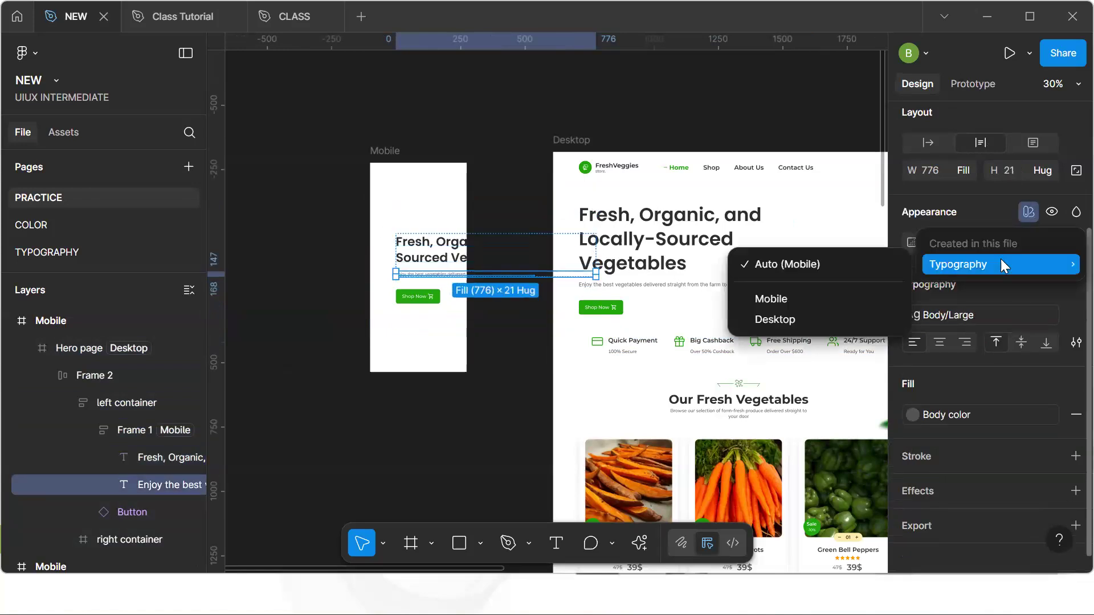
{"action": "left_click", "coordinate": [830, 300]}
Check the Typography mode settings of the mobile hero frames and heading
{"action": "left_click", "coordinate": [442, 311]}
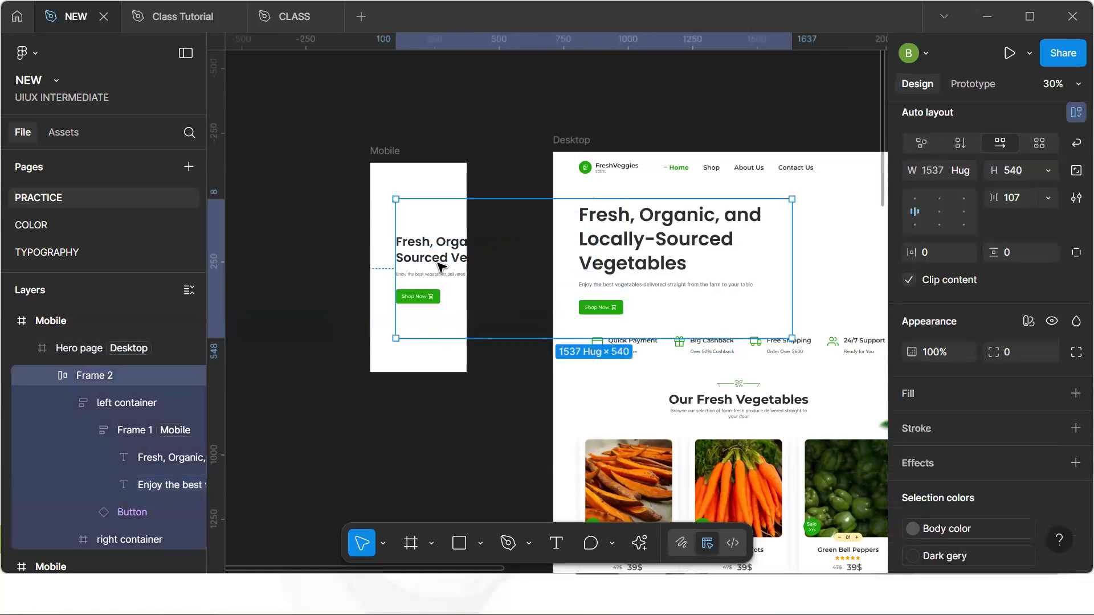
{"action": "left_click", "coordinate": [442, 267]}
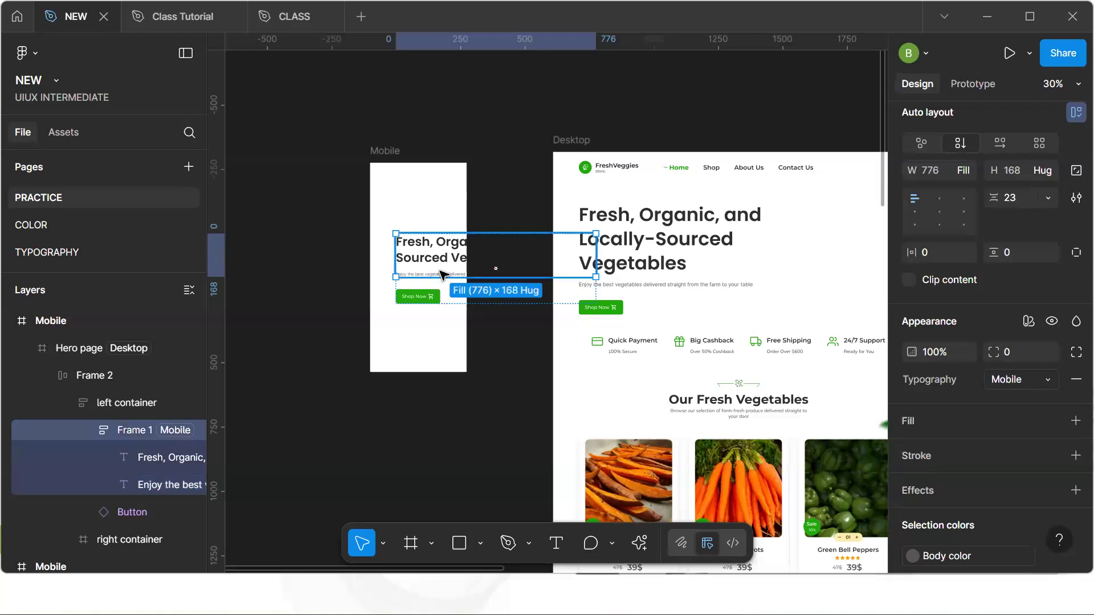
{"action": "left_click", "coordinate": [442, 272]}
{"action": "left_click", "coordinate": [1030, 265]}
{"action": "left_click", "coordinate": [1030, 271]}
{"action": "left_click", "coordinate": [430, 246]}
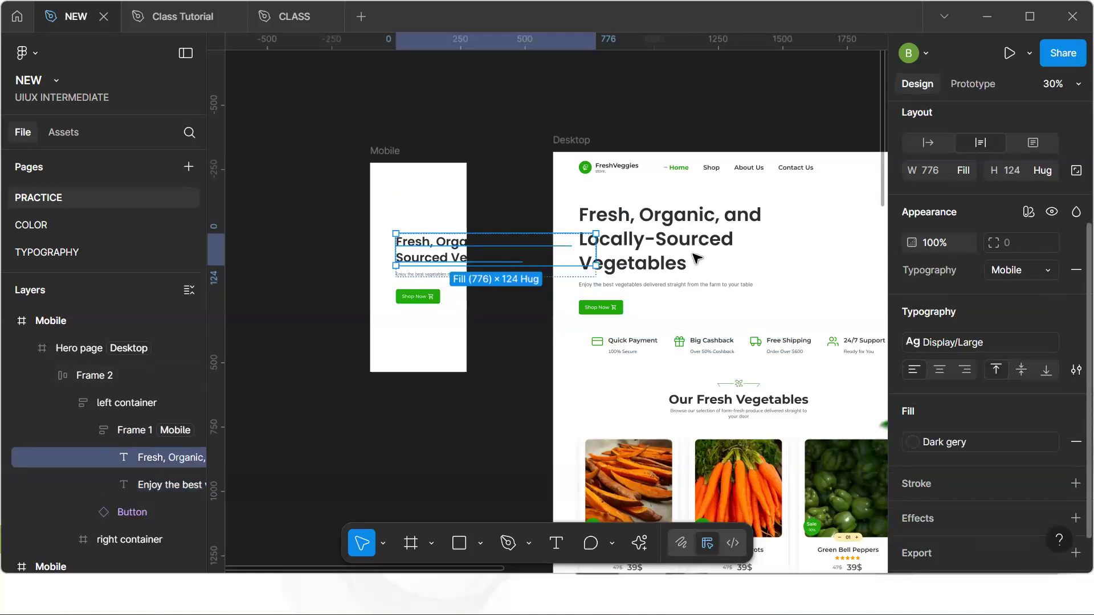
Set the Desktop hero paragraph's Typography mode to Desktop
{"action": "left_click", "coordinate": [653, 286]}
{"action": "left_click", "coordinate": [1028, 212]}
{"action": "mouse_move", "coordinate": [1018, 260]}
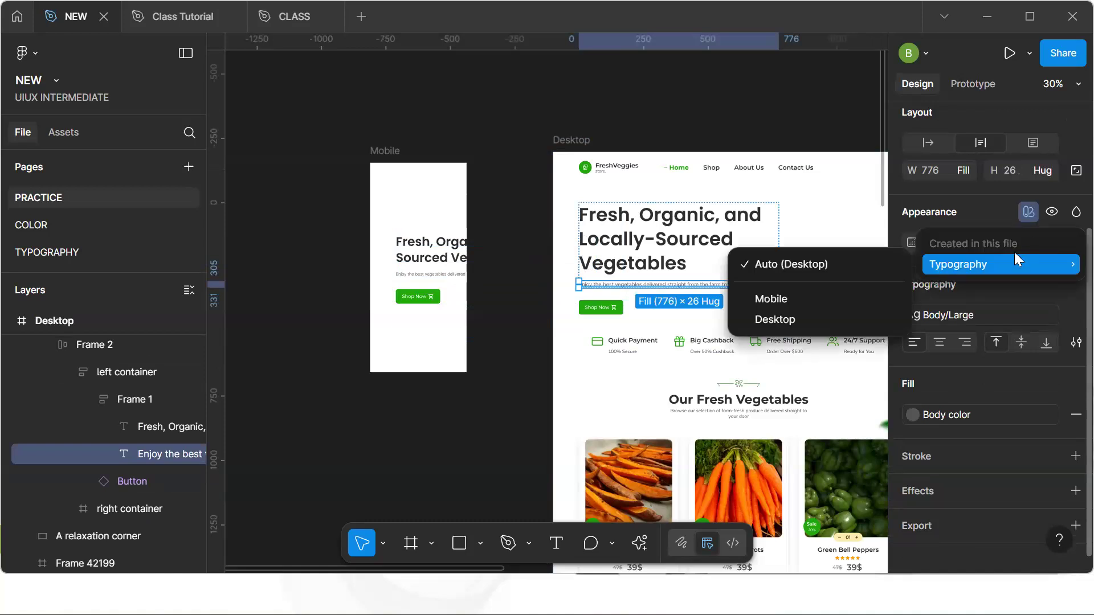
{"action": "left_click", "coordinate": [801, 320]}
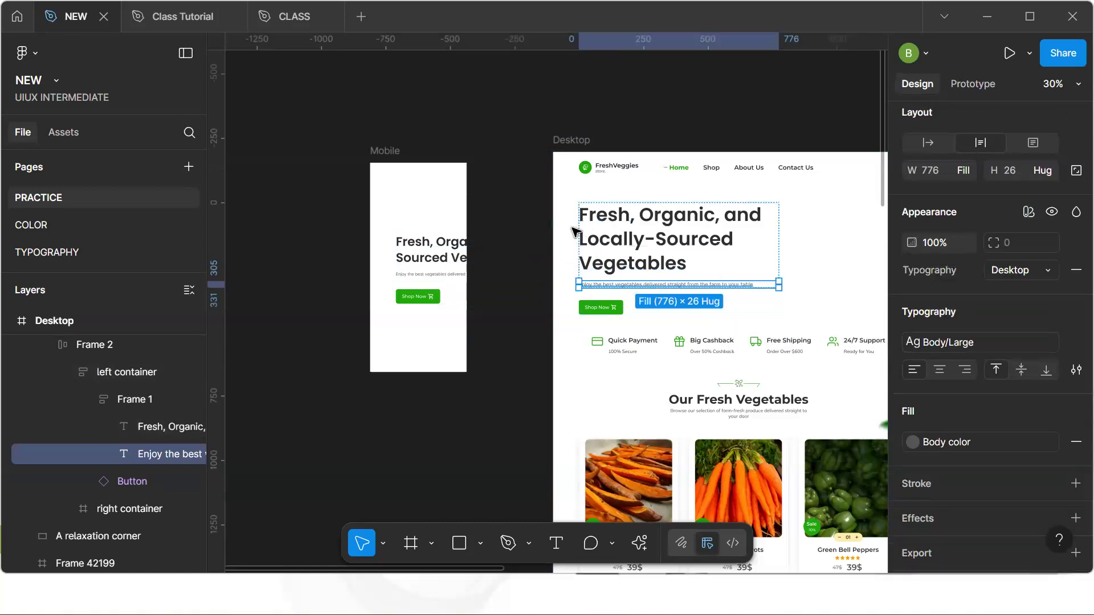
Try the Mobile Typography mode on the Desktop heading and paragraph, undoing each change
{"action": "left_click", "coordinate": [622, 244]}
{"action": "left_click", "coordinate": [1034, 268]}
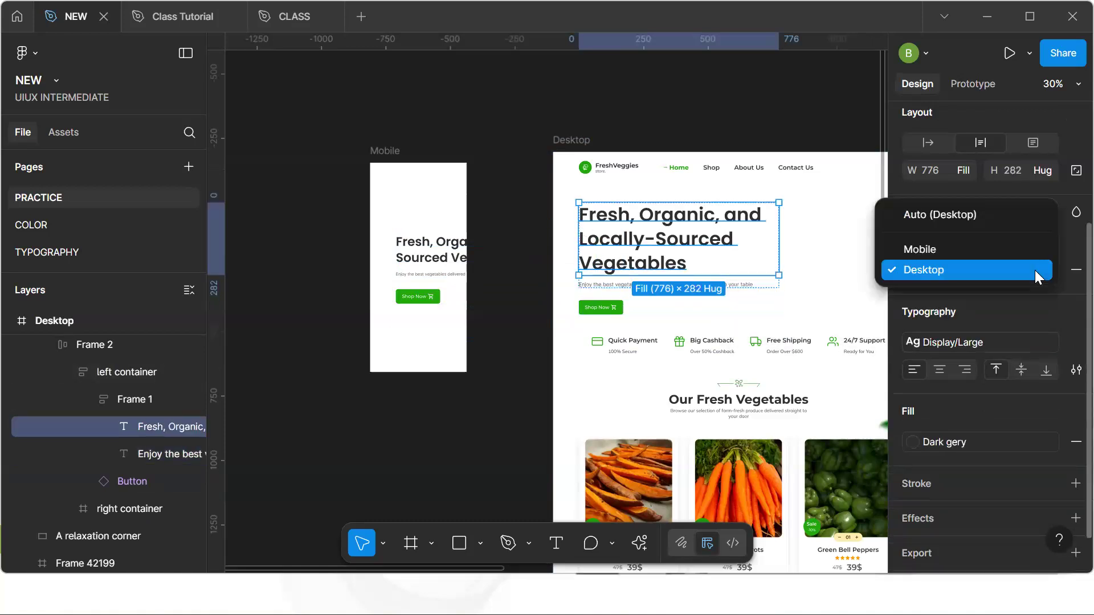
{"action": "left_click", "coordinate": [988, 249]}
{"action": "key", "text": "ctrl+z"}
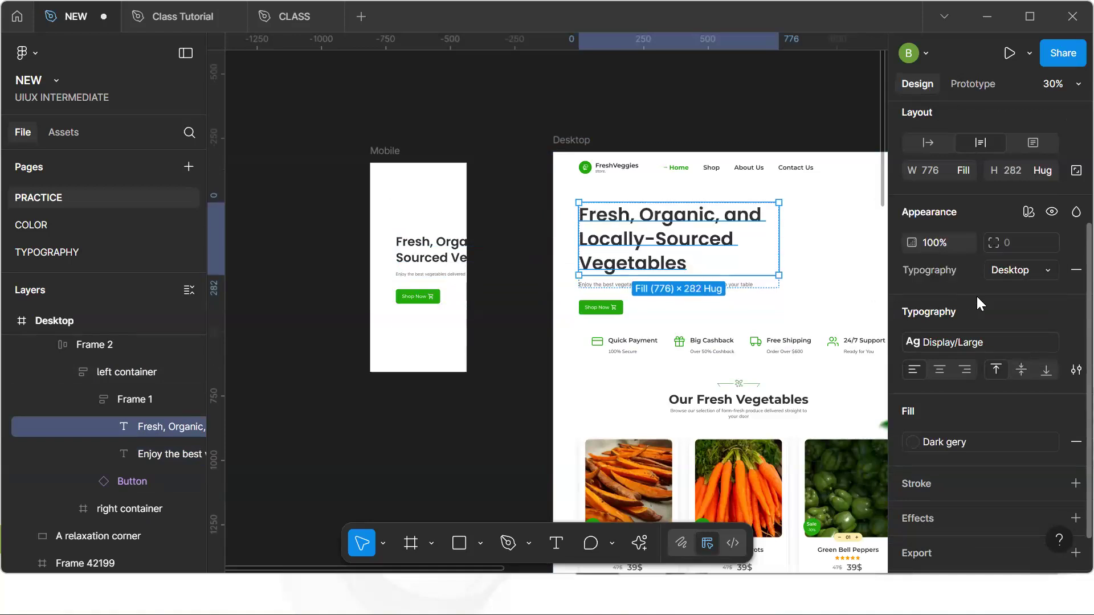
{"action": "left_click", "coordinate": [621, 285]}
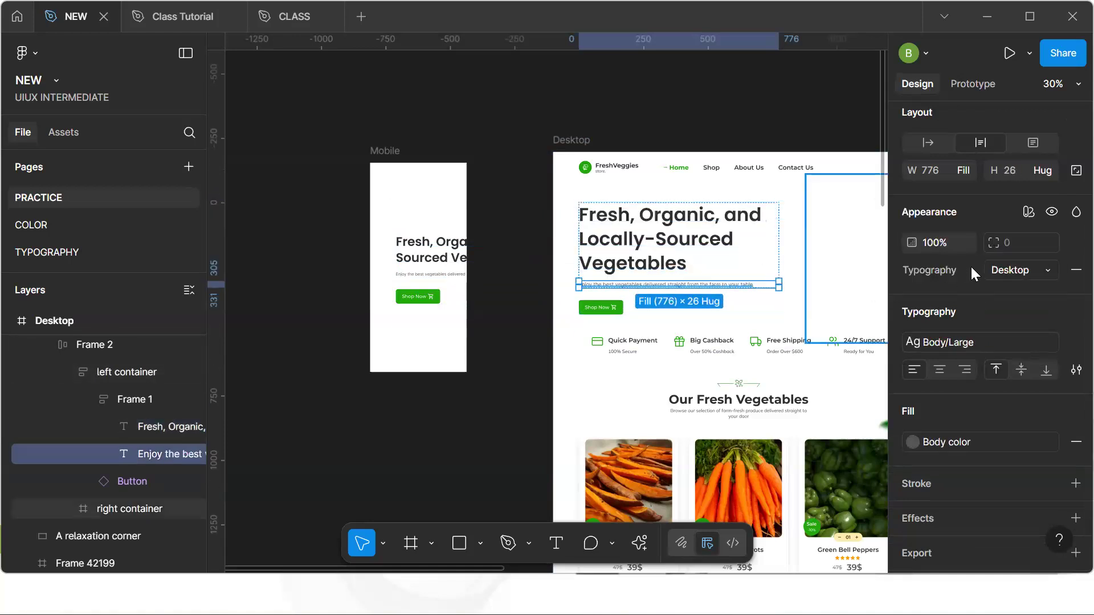
{"action": "left_click", "coordinate": [1026, 273]}
{"action": "left_click", "coordinate": [945, 249]}
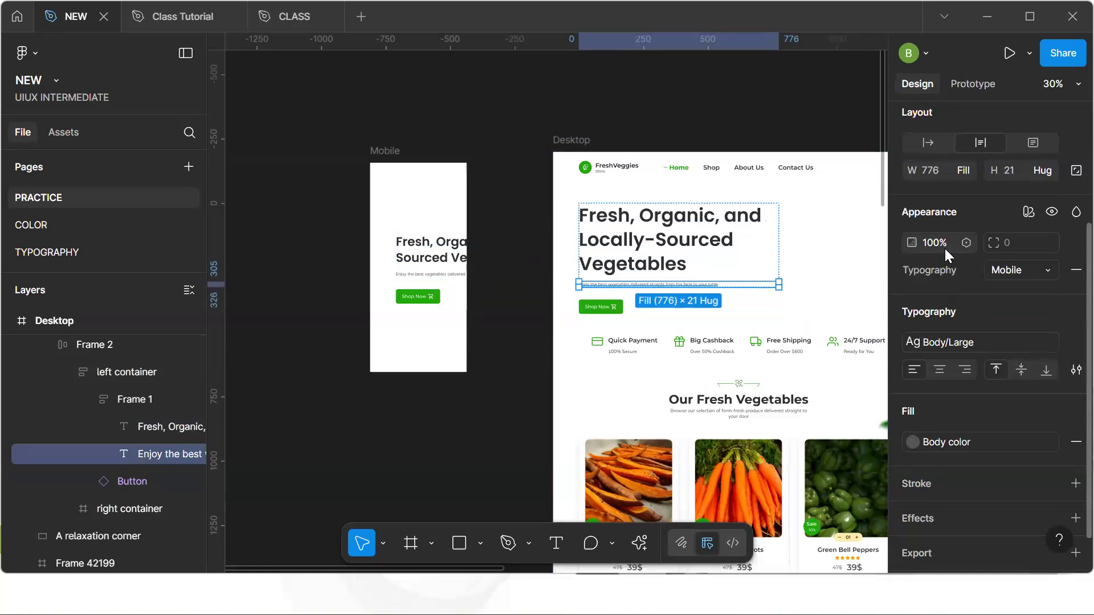
{"action": "key", "text": "ctrl+z"}
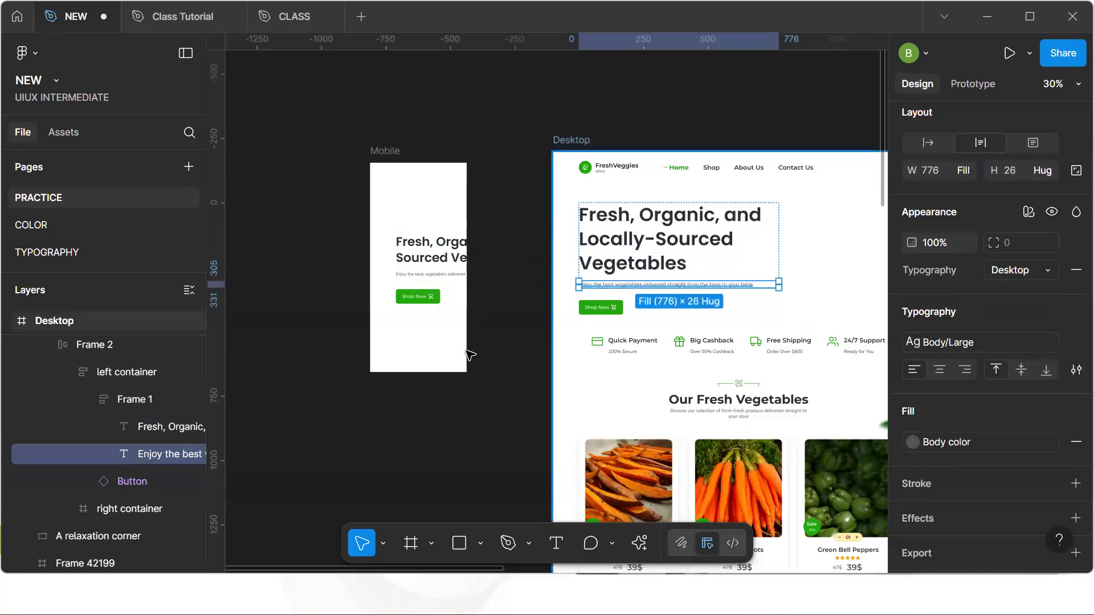
{"action": "left_click", "coordinate": [511, 392]}
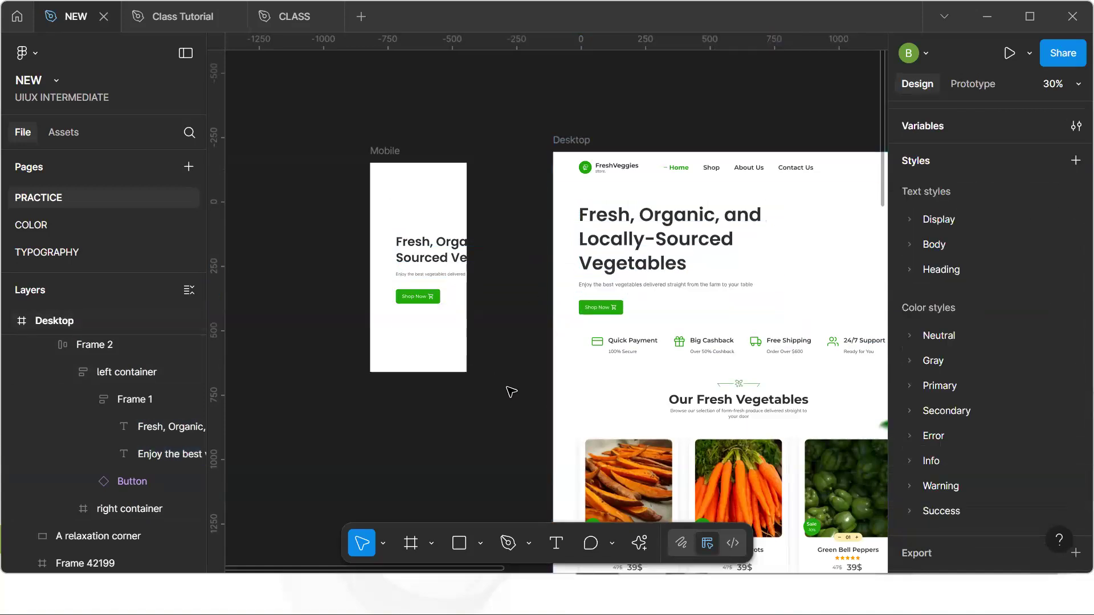
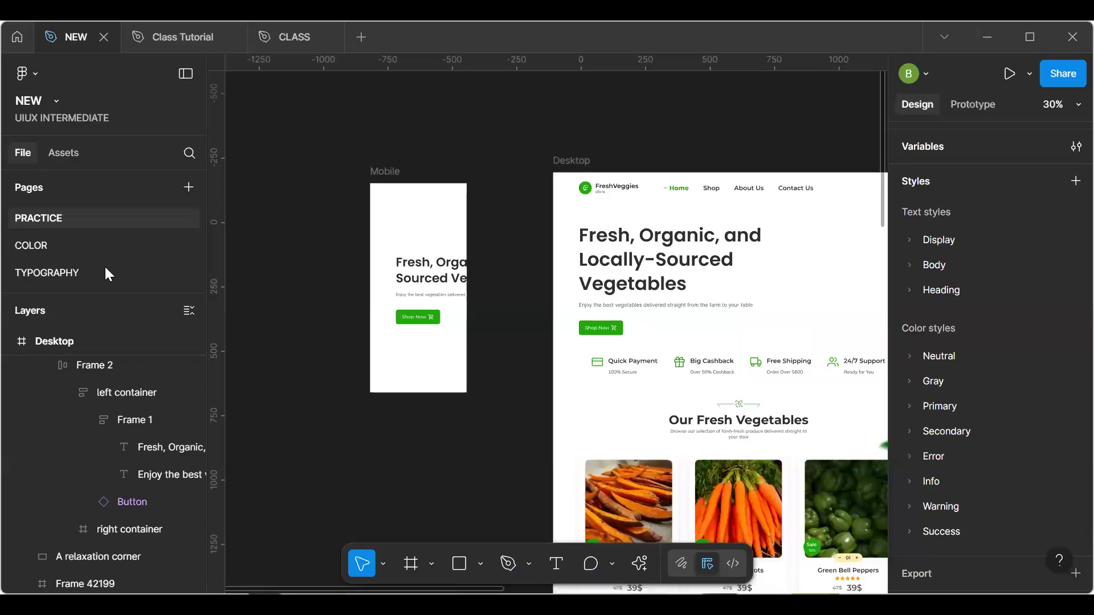
Copy the Typography frame from the TYPOGRAPHY page into a new Design file, bringing its variables into the file too
{"action": "left_click", "coordinate": [105, 268]}
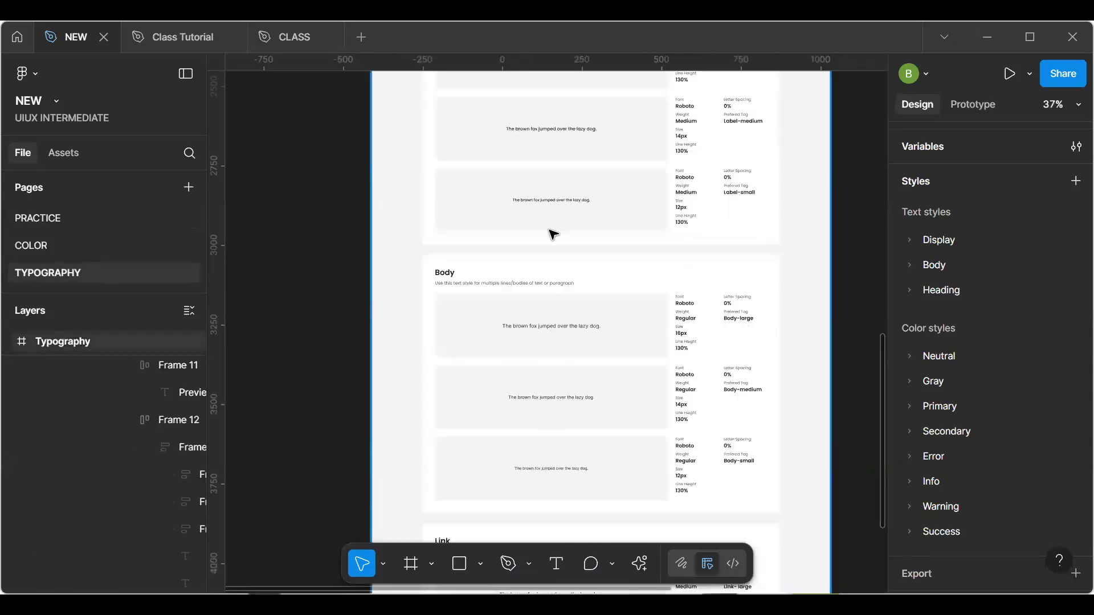
{"action": "scroll", "coordinate": [625, 268], "scroll_direction": "down", "scroll_amount": 2, "text": "ctrl"}
{"action": "scroll", "coordinate": [580, 310], "scroll_direction": "up", "scroll_amount": 6}
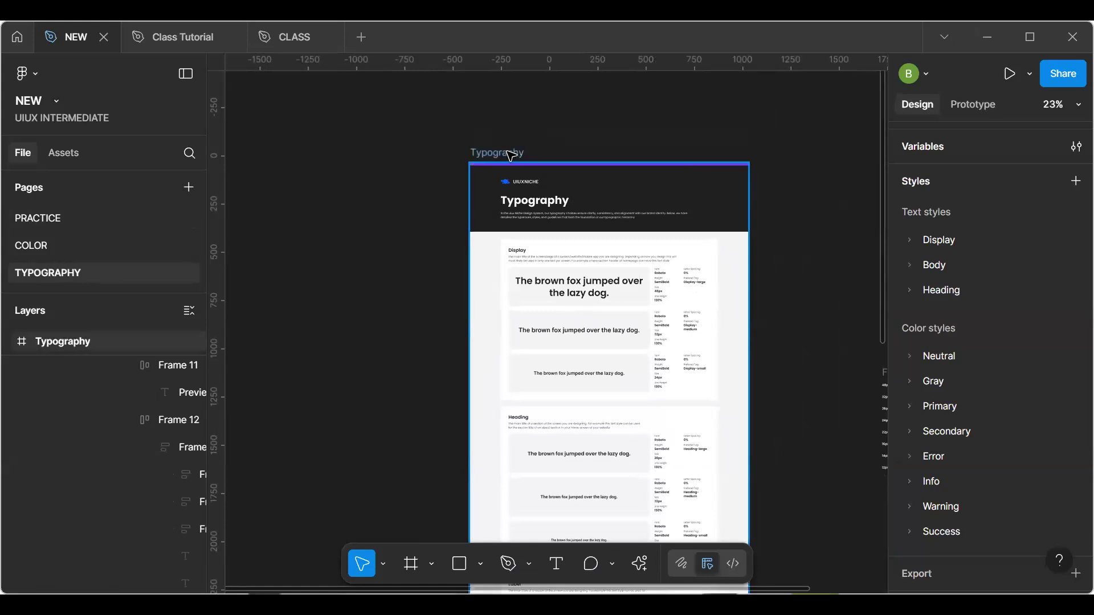
{"action": "left_click", "coordinate": [511, 156]}
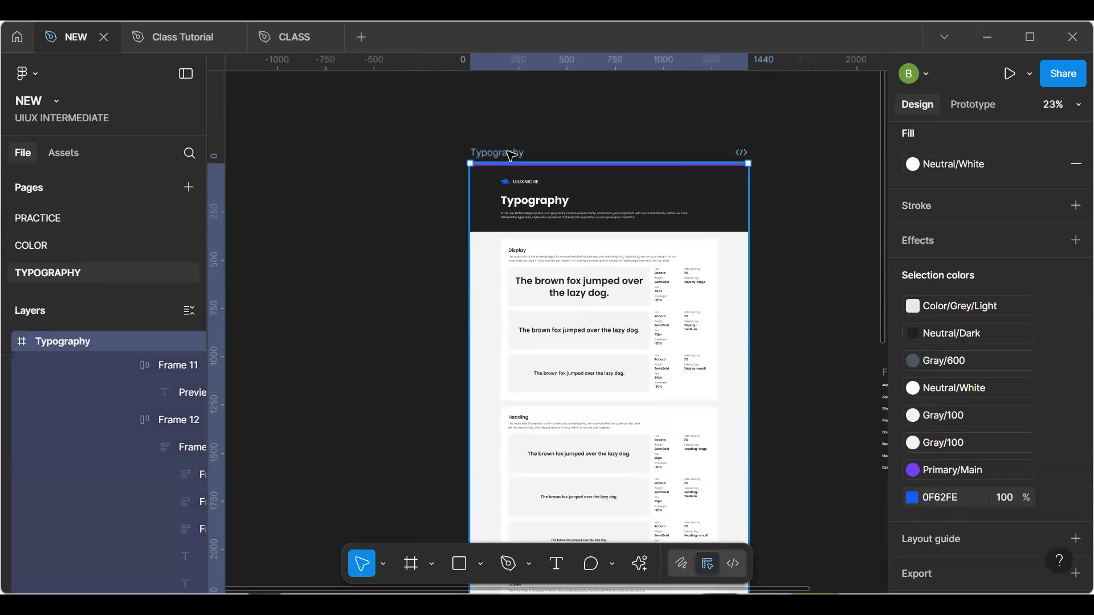
{"action": "left_click", "coordinate": [364, 45]}
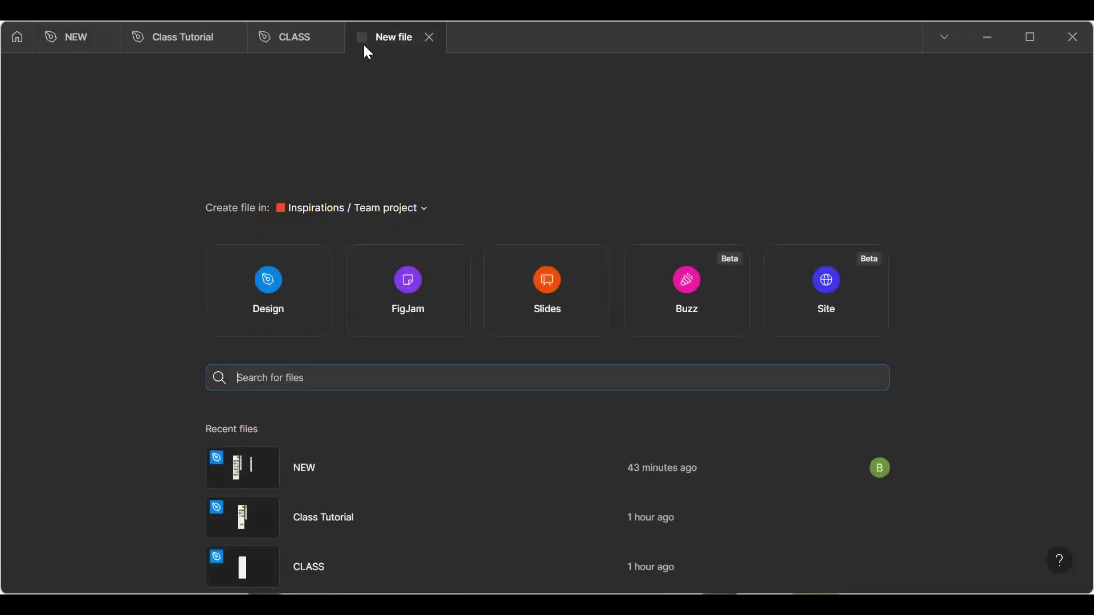
{"action": "left_click", "coordinate": [281, 286]}
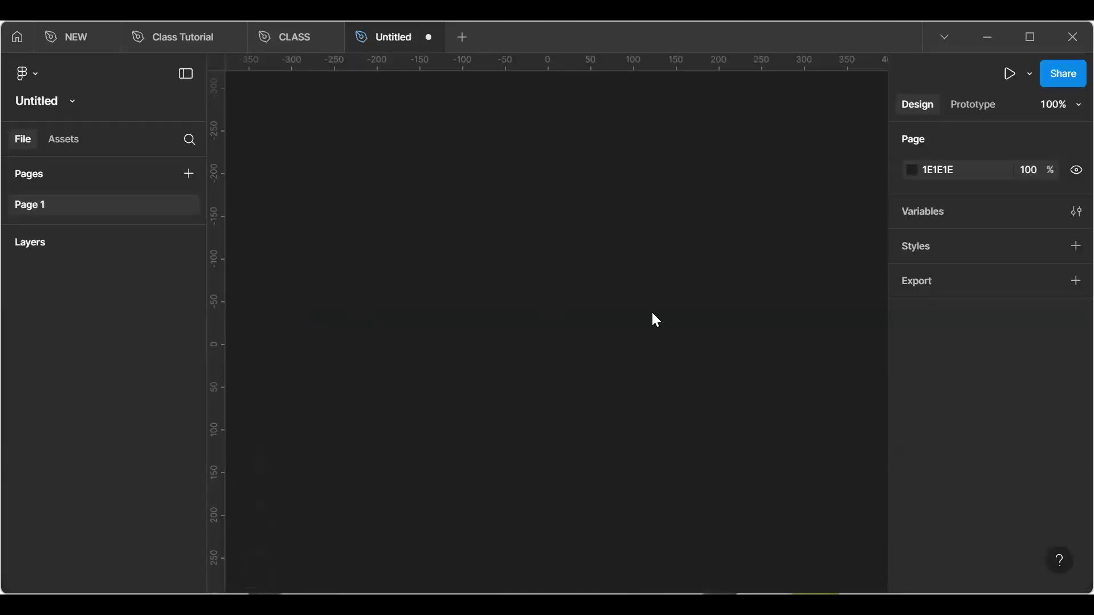
{"action": "right_click", "coordinate": [482, 224]}
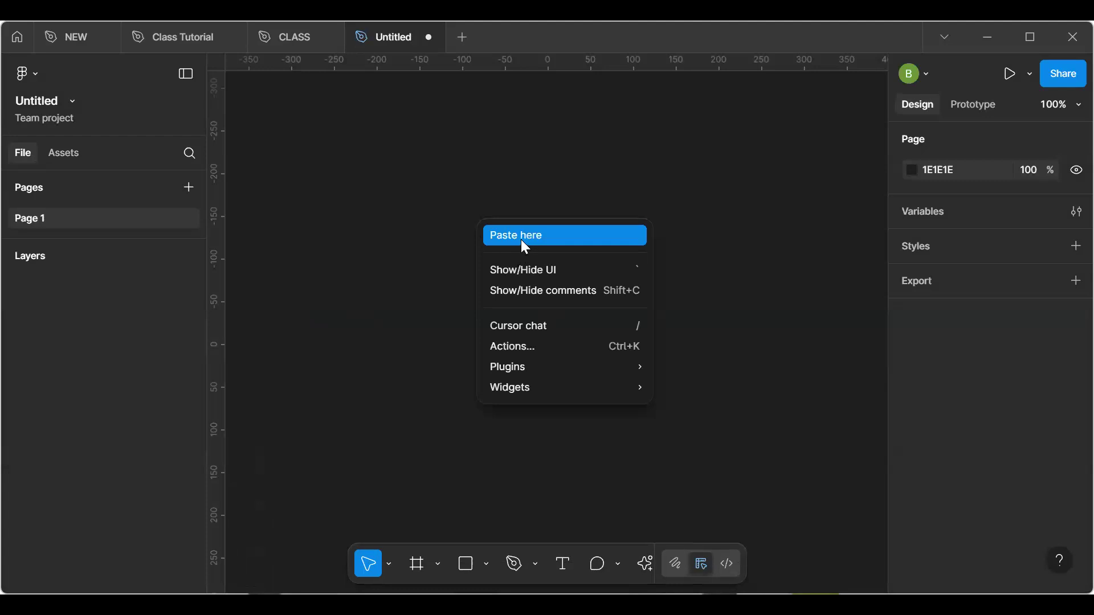
{"action": "left_click", "coordinate": [520, 239]}
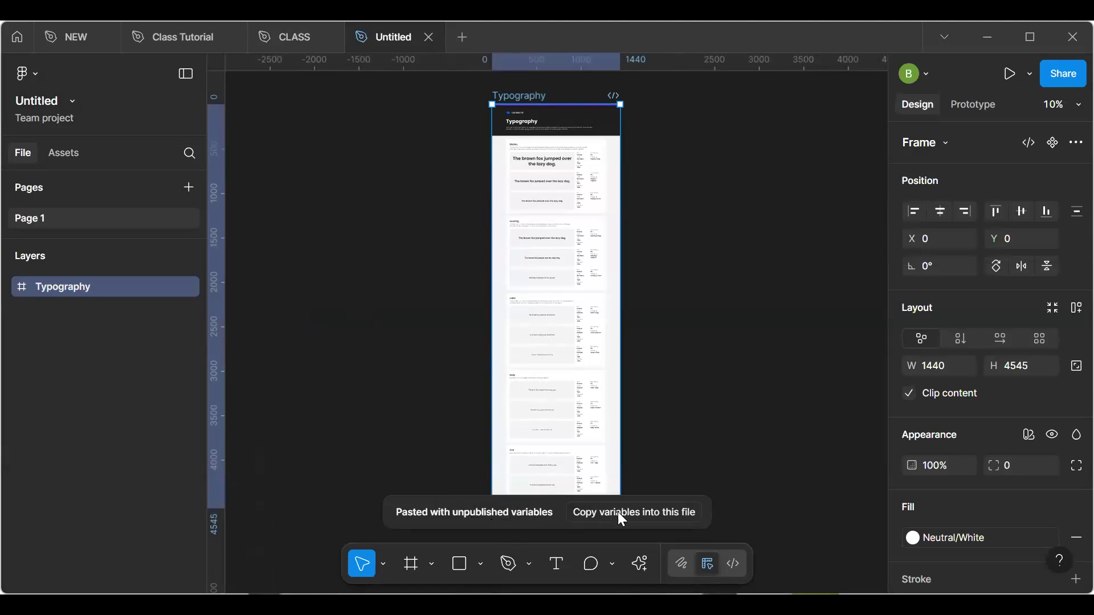
{"action": "left_click", "coordinate": [648, 515]}
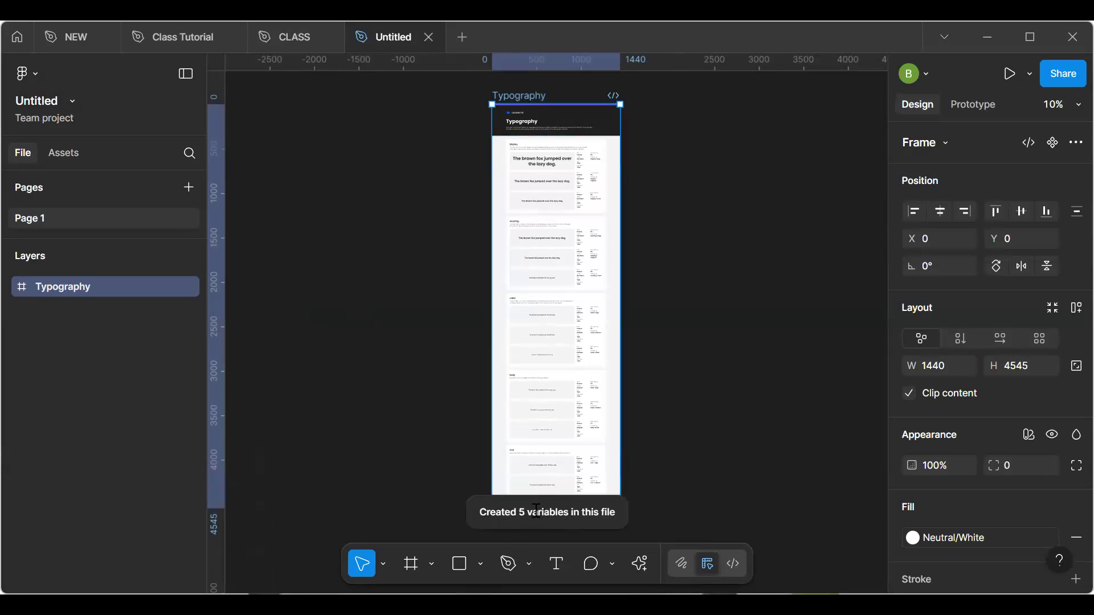
{"action": "left_click", "coordinate": [690, 448]}
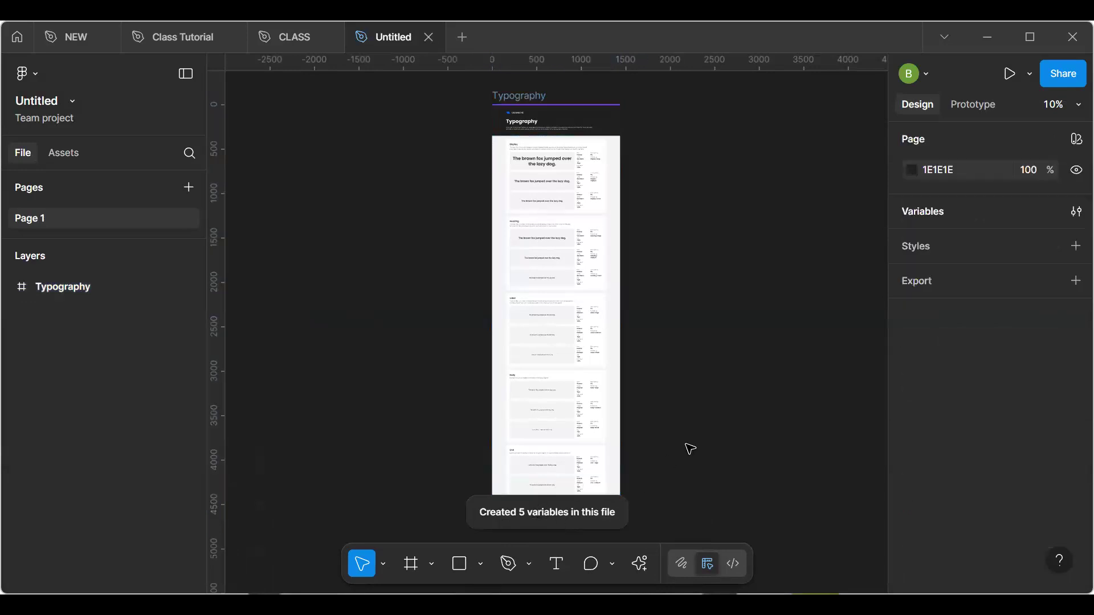
Open the local variables and review the Typography collection's Font Family, Font Size and Font Weight groups
{"action": "left_click", "coordinate": [1072, 212]}
{"action": "scroll", "coordinate": [323, 338], "scroll_direction": "down", "scroll_amount": 1}
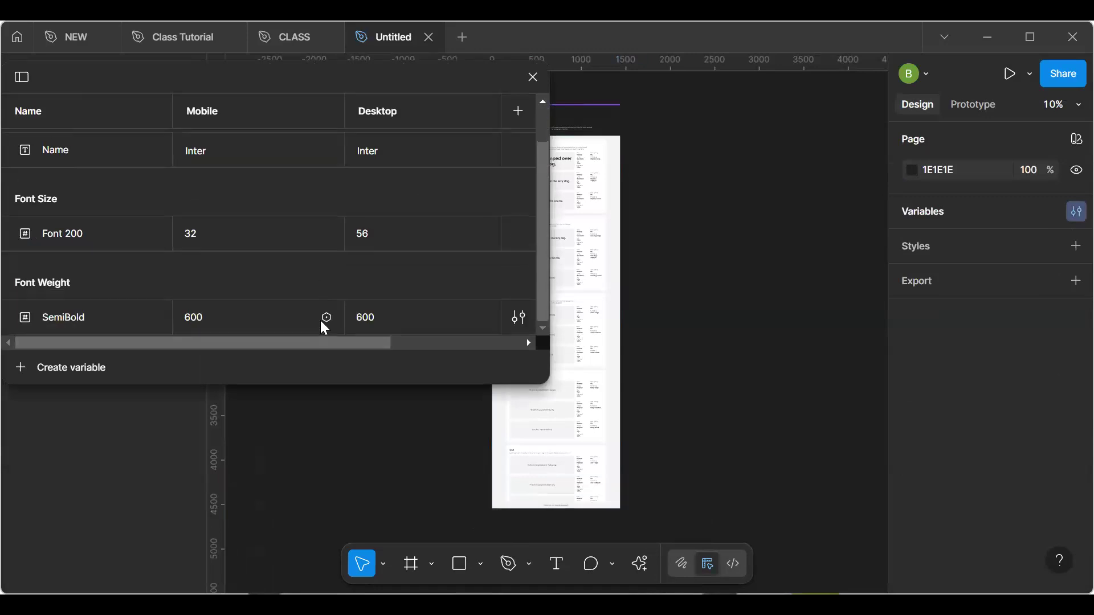
{"action": "scroll", "coordinate": [304, 246], "scroll_direction": "up", "scroll_amount": 1}
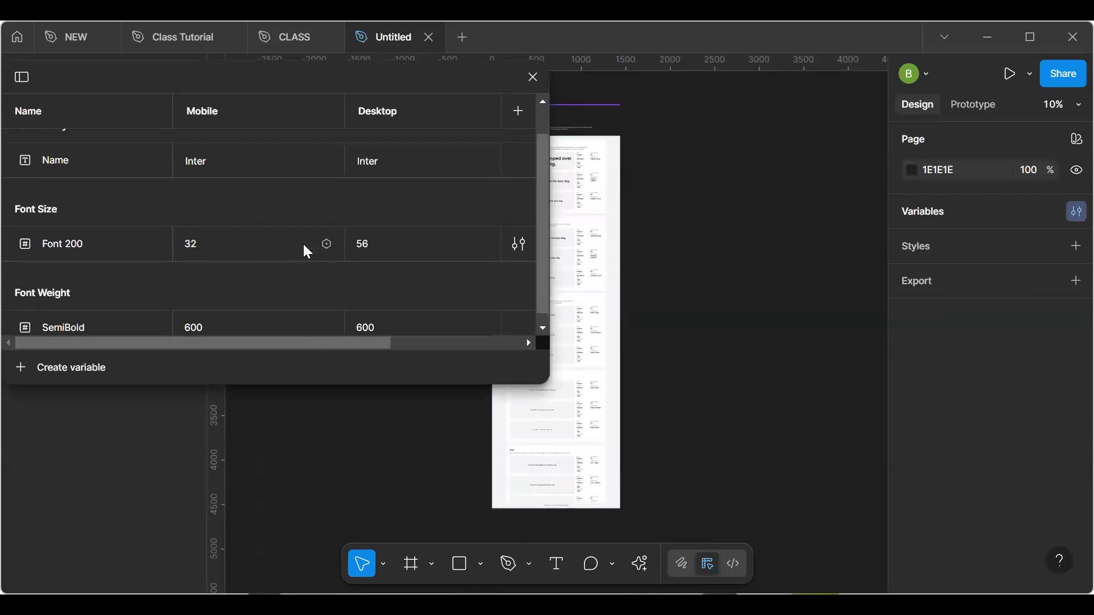
{"action": "scroll", "coordinate": [307, 251], "scroll_direction": "down", "scroll_amount": 1}
{"action": "scroll", "coordinate": [307, 251], "scroll_direction": "up", "scroll_amount": 2}
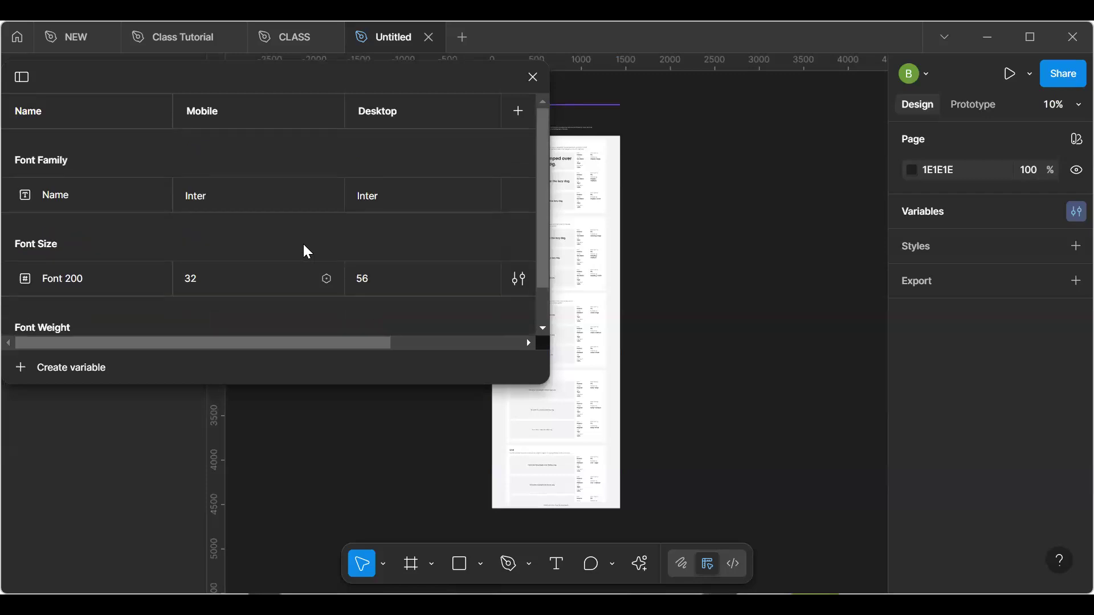
{"action": "left_click", "coordinate": [24, 76]}
{"action": "scroll", "coordinate": [285, 242], "scroll_direction": "down", "scroll_amount": 2}
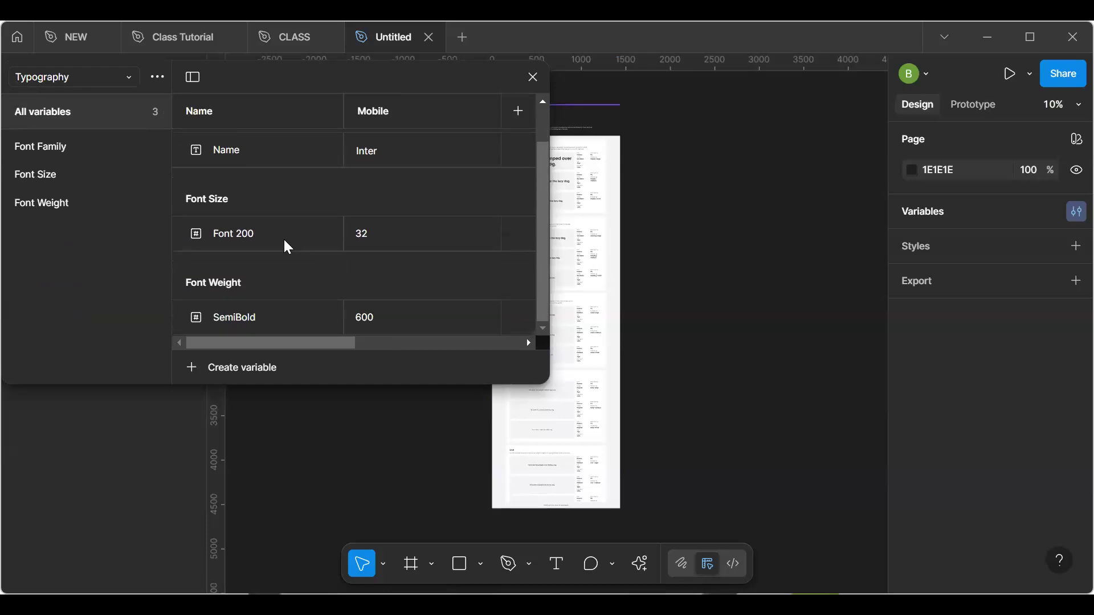
{"action": "scroll", "coordinate": [284, 241], "scroll_direction": "up", "scroll_amount": 2}
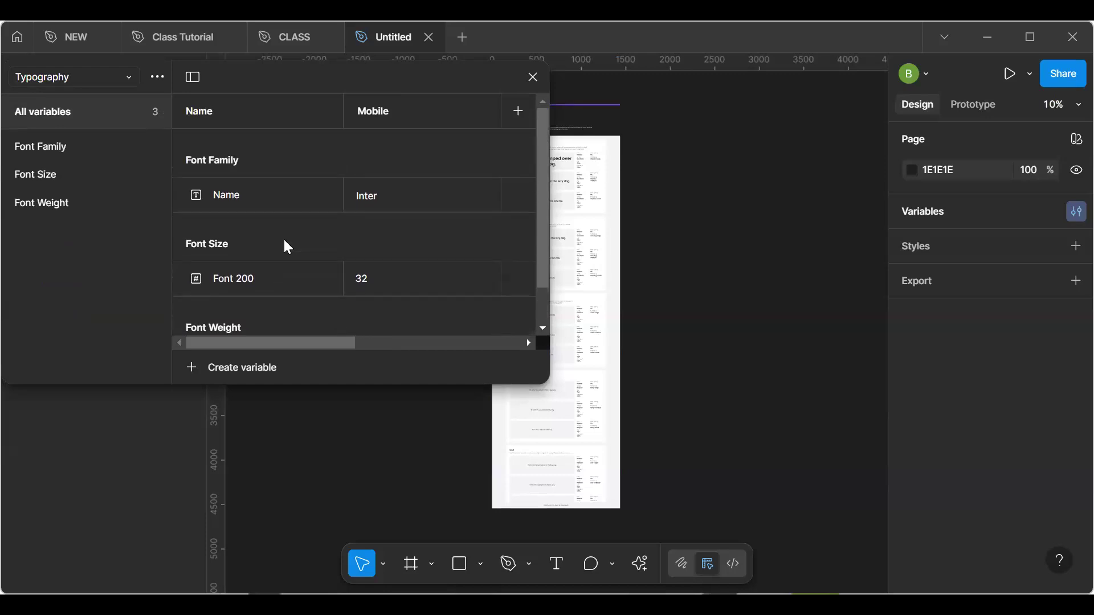
{"action": "scroll", "coordinate": [284, 241], "scroll_direction": "down", "scroll_amount": 2}
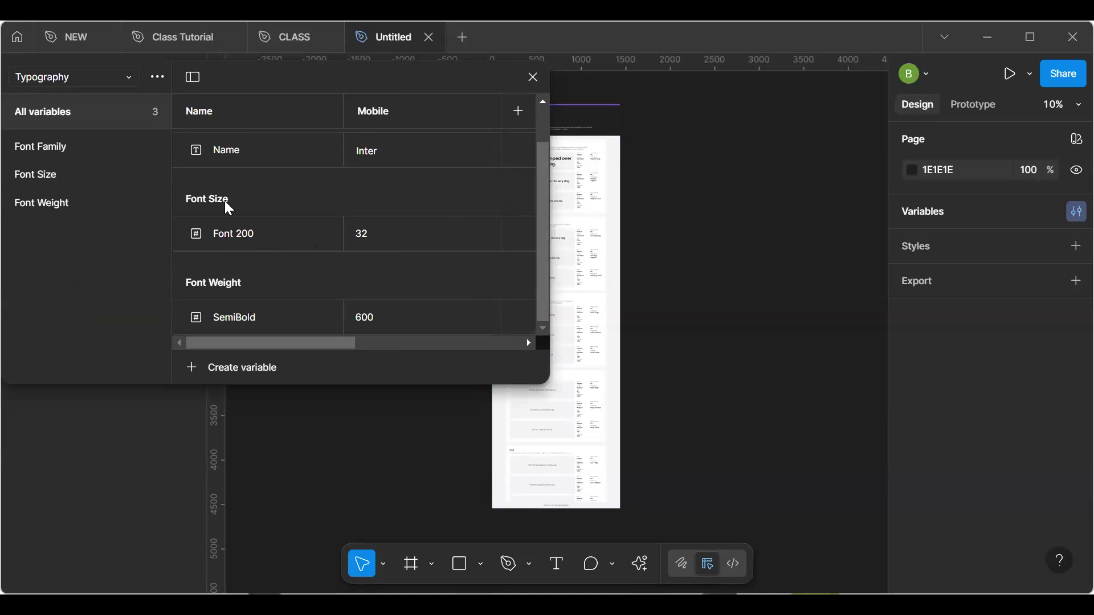
{"action": "scroll", "coordinate": [225, 201], "scroll_direction": "up", "scroll_amount": 1}
{"action": "scroll", "coordinate": [225, 201], "scroll_direction": "down", "scroll_amount": 1}
{"action": "scroll", "coordinate": [225, 200], "scroll_direction": "up", "scroll_amount": 1}
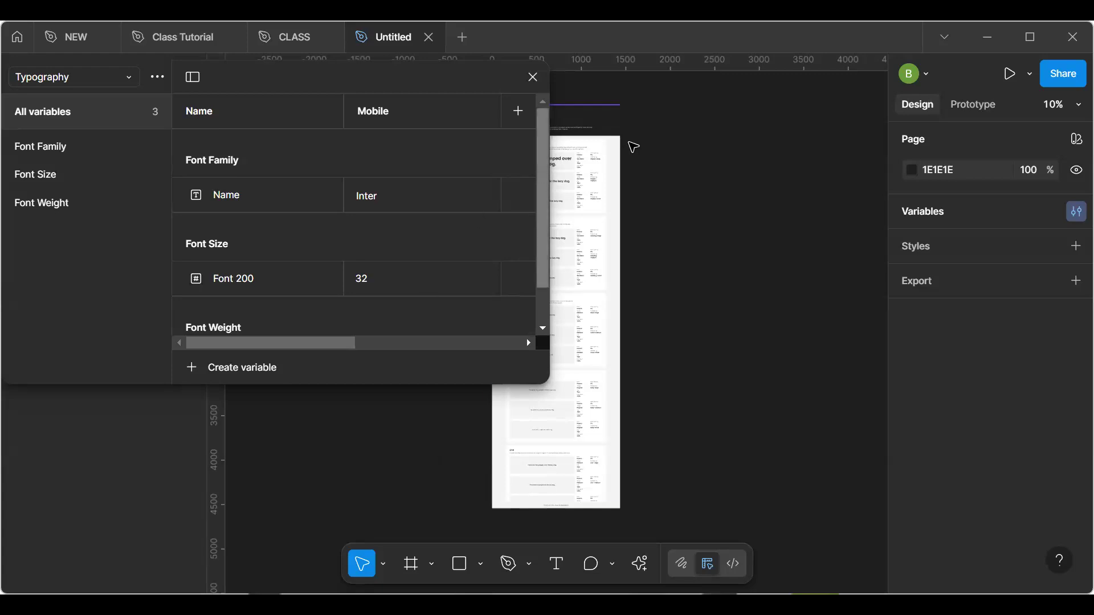
{"action": "left_click", "coordinate": [537, 80]}
{"action": "scroll", "coordinate": [689, 223], "scroll_direction": "up", "scroll_amount": 3, "text": "ctrl"}
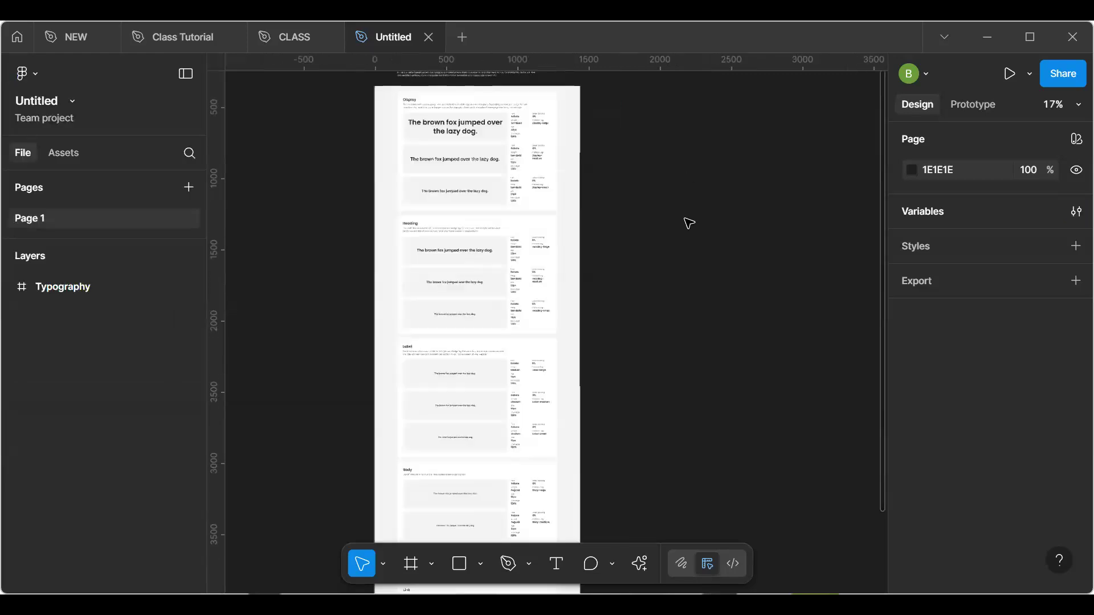
{"action": "scroll", "coordinate": [690, 223], "scroll_direction": "up", "scroll_amount": 6}
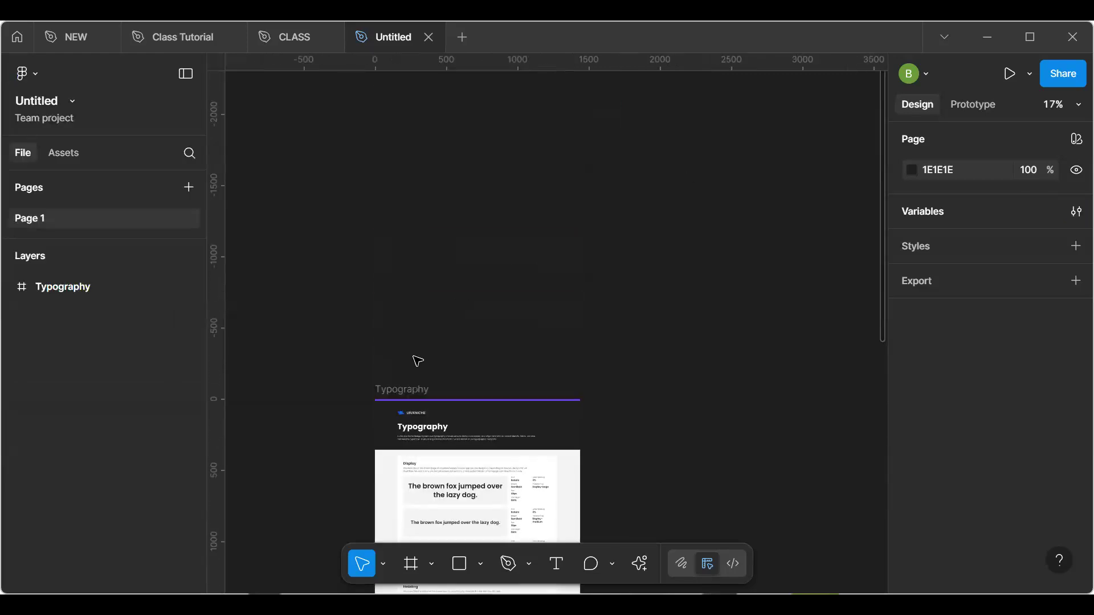
{"action": "scroll", "coordinate": [417, 360], "scroll_direction": "up", "scroll_amount": 1, "text": "ctrl"}
{"action": "scroll", "coordinate": [418, 360], "scroll_direction": "down", "scroll_amount": 3}
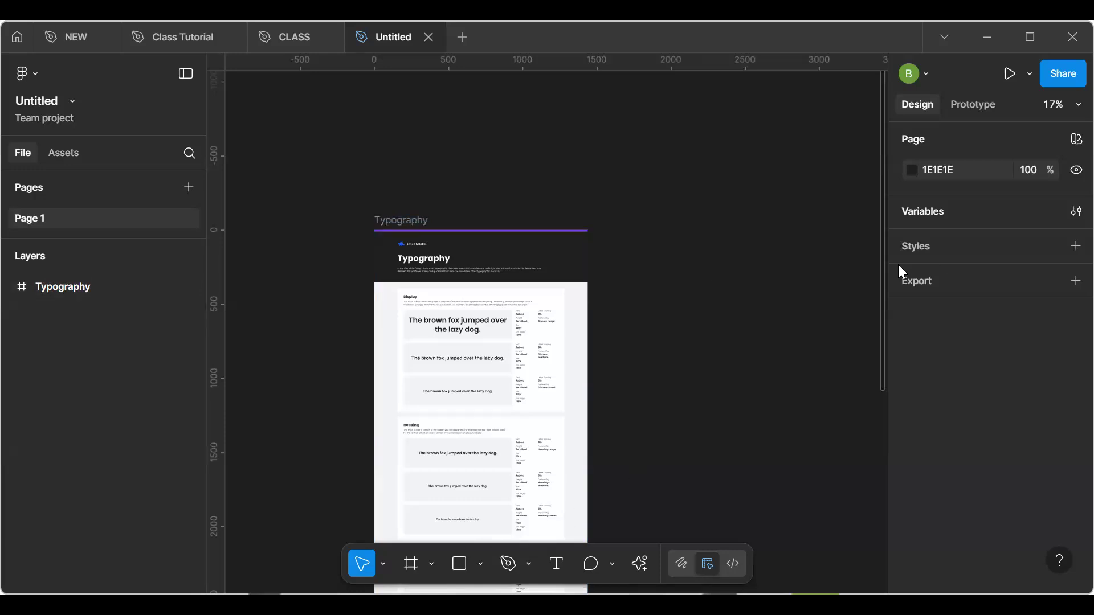
{"action": "left_click_drag", "start_coordinate": [882, 260], "coordinate": [837, 230]}
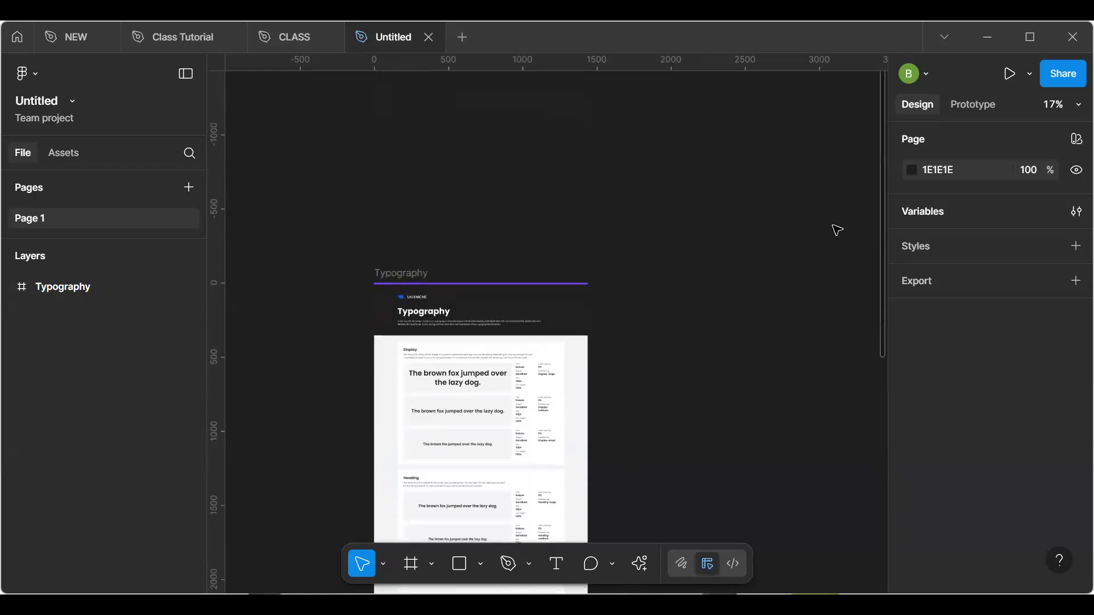
{"action": "scroll", "coordinate": [837, 280], "scroll_direction": "down", "scroll_amount": 4}
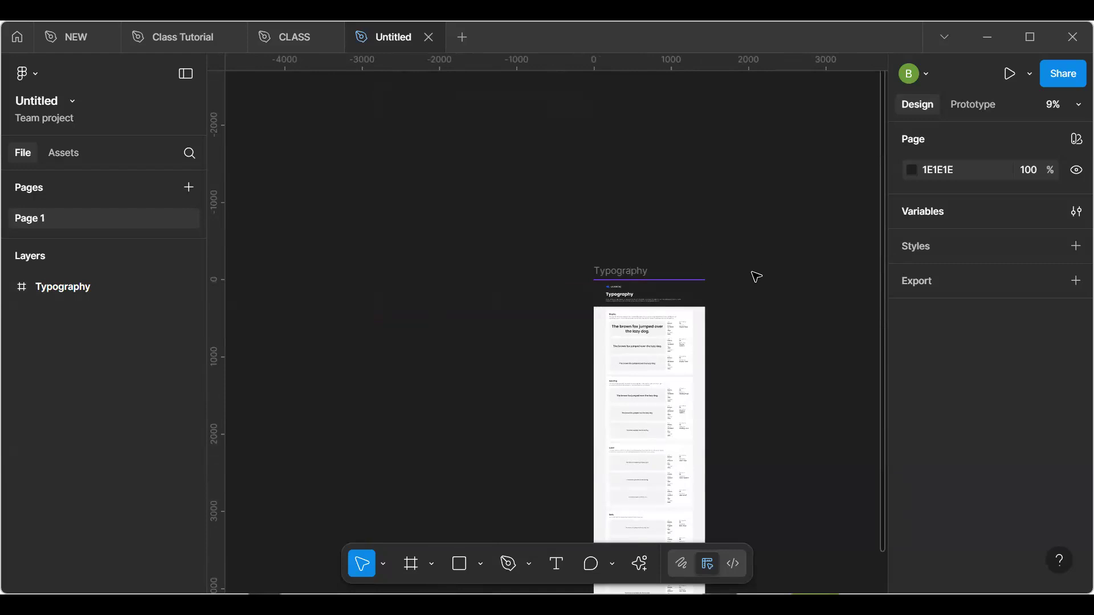
{"action": "scroll", "coordinate": [756, 278], "scroll_direction": "right", "scroll_amount": 10}
{"action": "scroll", "coordinate": [756, 277], "scroll_direction": "left", "scroll_amount": 5}
{"action": "scroll", "coordinate": [757, 277], "scroll_direction": "right", "scroll_amount": 8}
{"action": "scroll", "coordinate": [757, 277], "scroll_direction": "left", "scroll_amount": 10}
{"action": "scroll", "coordinate": [756, 276], "scroll_direction": "right", "scroll_amount": 5}
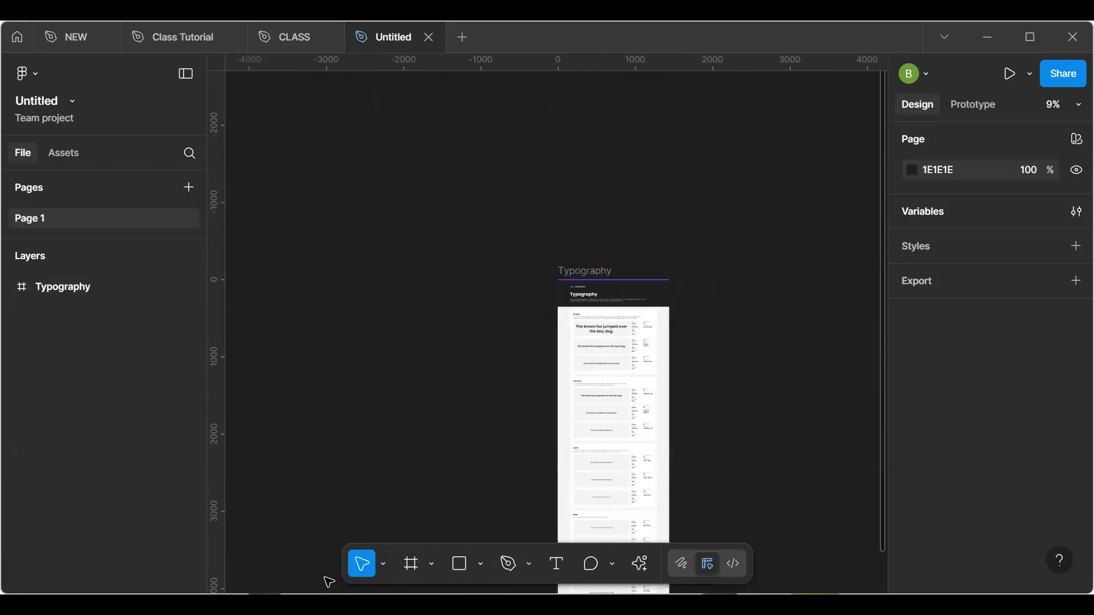
{"action": "left_click", "coordinate": [572, 400]}
{"action": "left_click", "coordinate": [721, 318]}
{"action": "scroll", "coordinate": [723, 317], "scroll_direction": "down", "scroll_amount": 3}
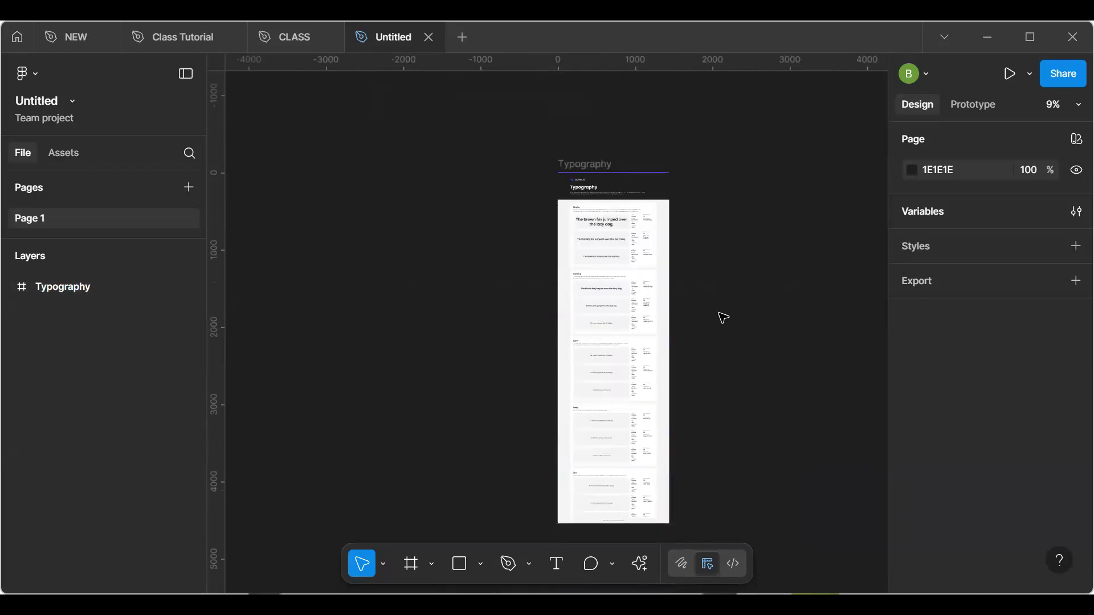
{"action": "scroll", "coordinate": [723, 317], "scroll_direction": "up", "scroll_amount": 3}
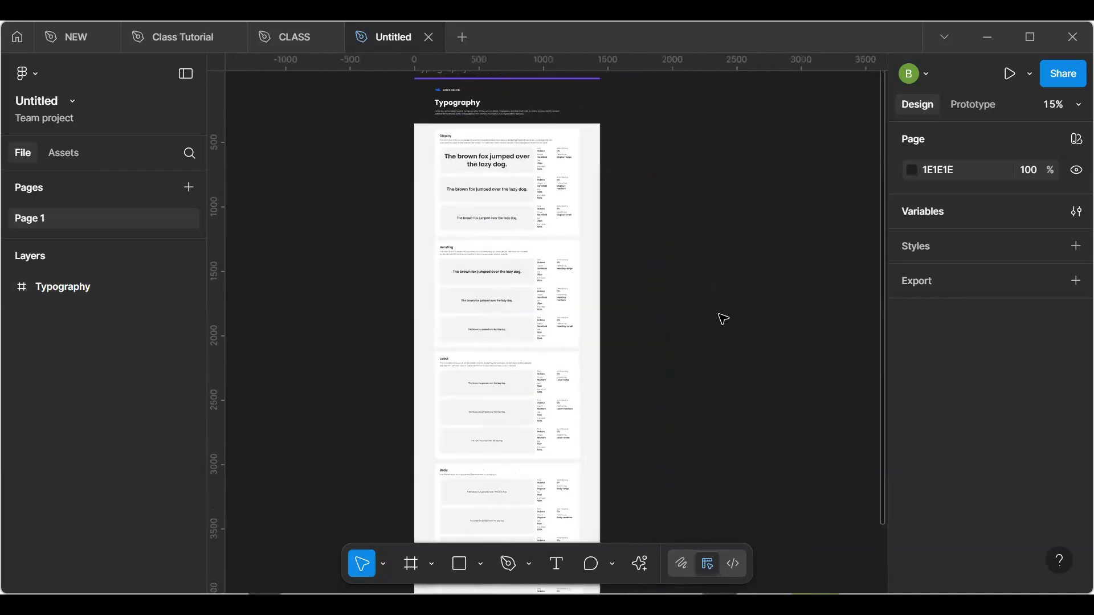
{"action": "scroll", "coordinate": [723, 317], "scroll_direction": "right", "scroll_amount": 5}
{"action": "scroll", "coordinate": [723, 319], "scroll_direction": "left", "scroll_amount": 10}
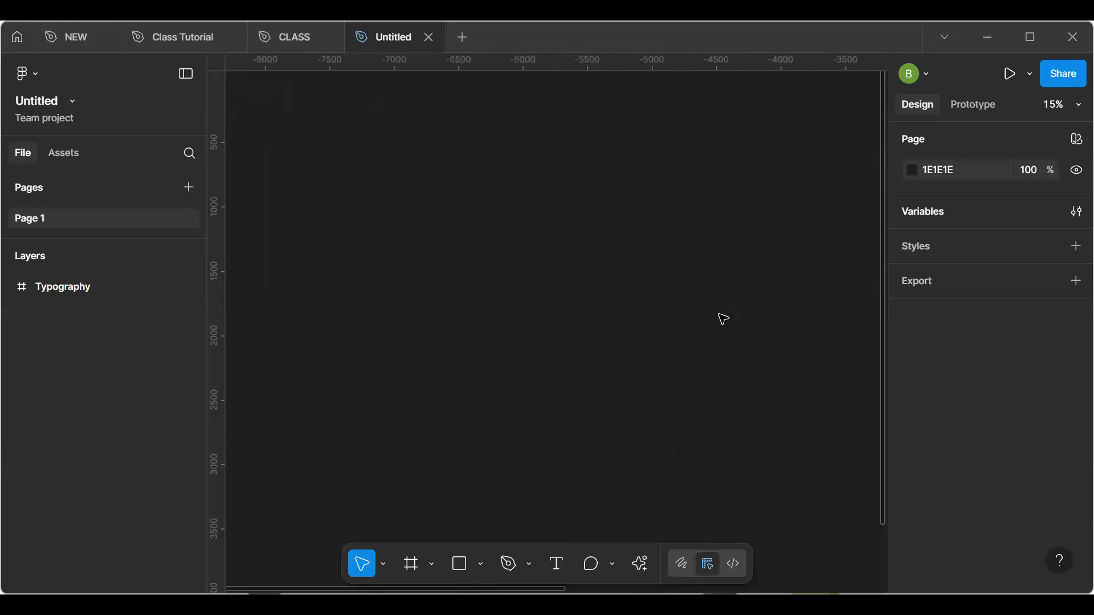
{"action": "scroll", "coordinate": [723, 318], "scroll_direction": "right", "scroll_amount": 10}
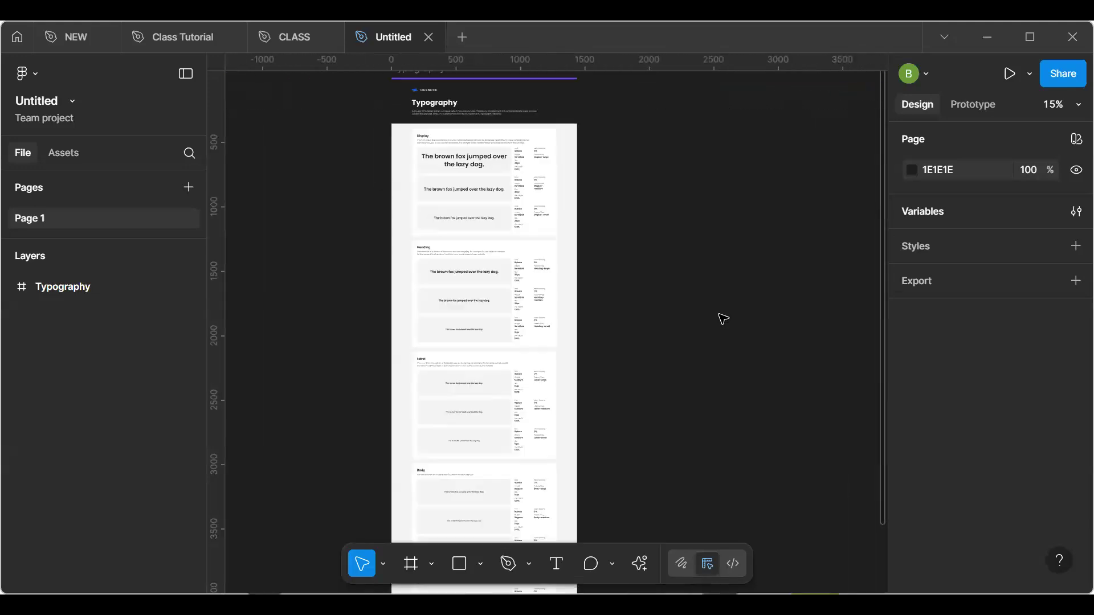
{"action": "scroll", "coordinate": [723, 319], "scroll_direction": "left", "scroll_amount": 10}
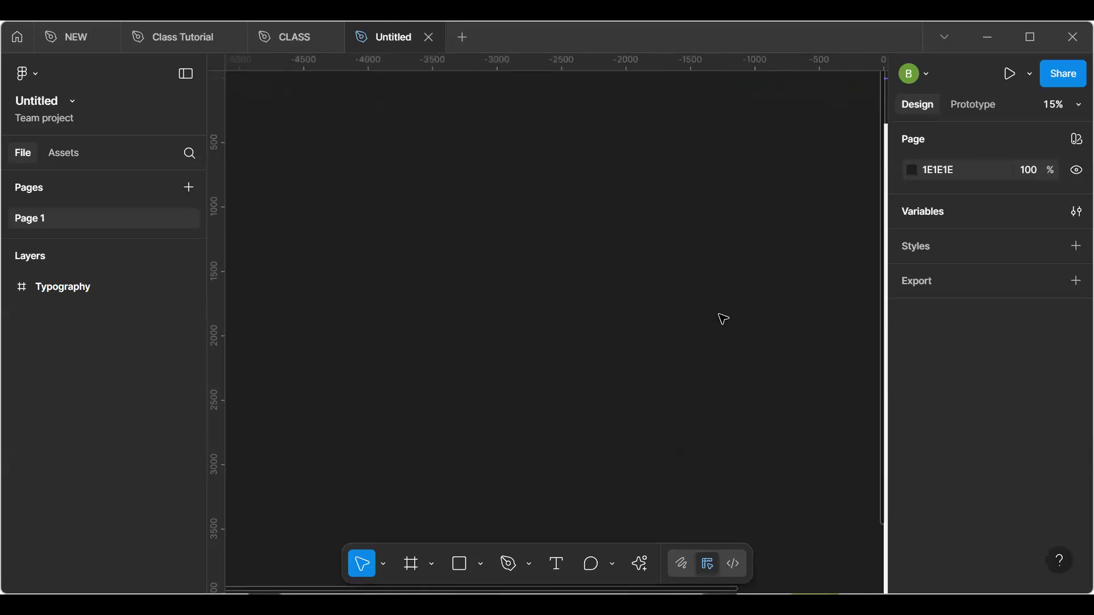
{"action": "scroll", "coordinate": [723, 319], "scroll_direction": "right", "scroll_amount": 3}
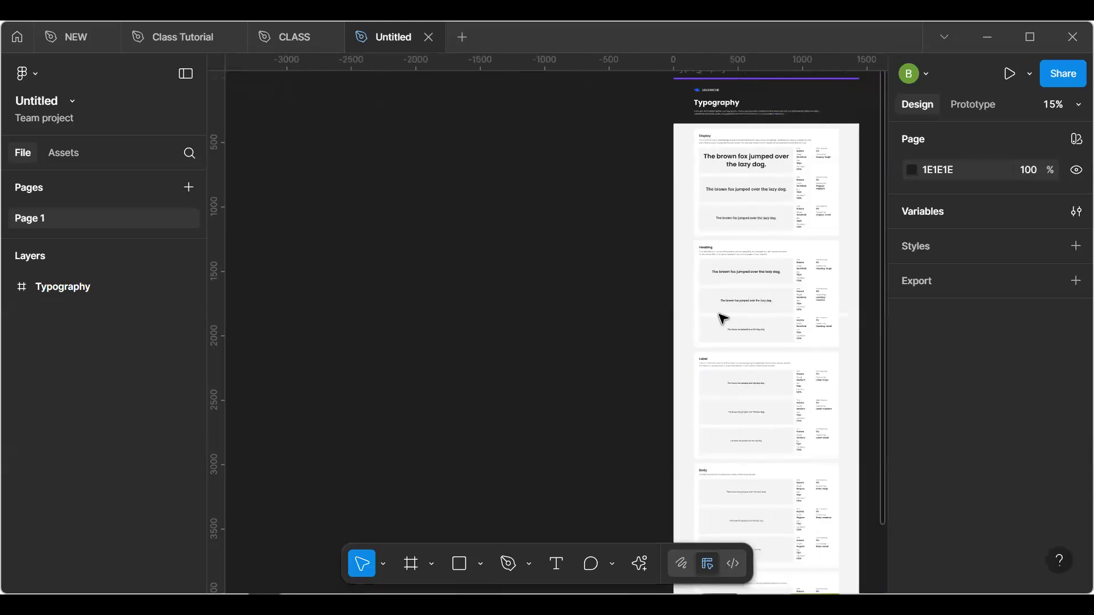